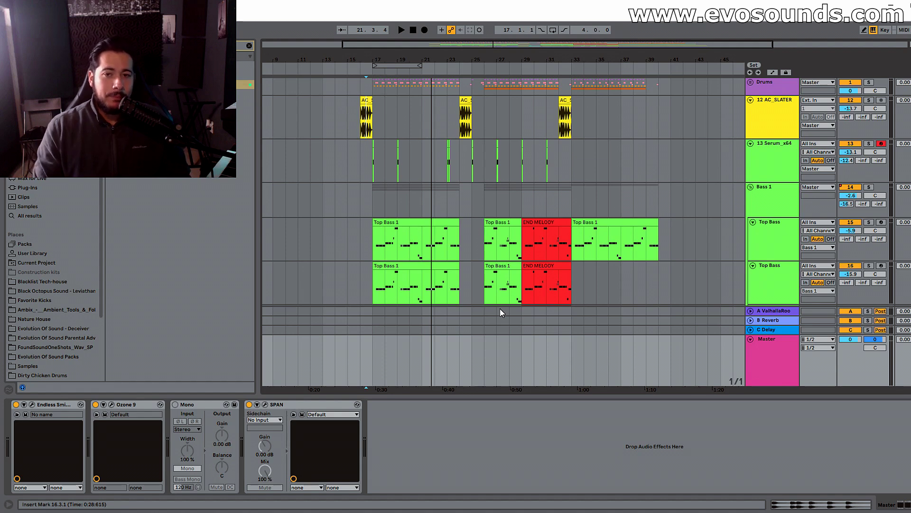
Step: Play the arrangement from bar 32 to hear the transition out of the drop and check the tracks further down
{"action": "left_click_drag", "start_coordinate": [667, 45], "coordinate": [536, 43]}
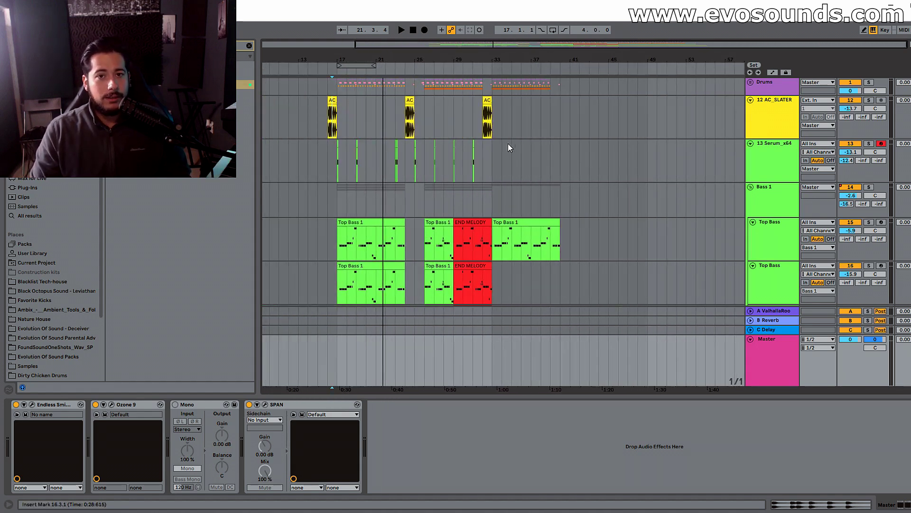
{"action": "left_click", "coordinate": [482, 129]}
{"action": "key", "text": "space"}
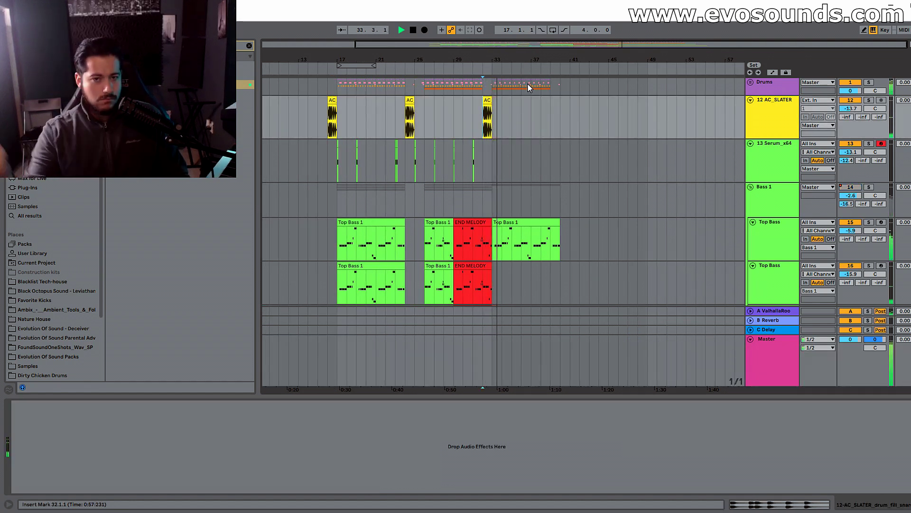
{"action": "left_click_drag", "start_coordinate": [572, 61], "coordinate": [614, 106]}
{"action": "scroll", "coordinate": [500, 169], "scroll_direction": "down", "scroll_amount": 5}
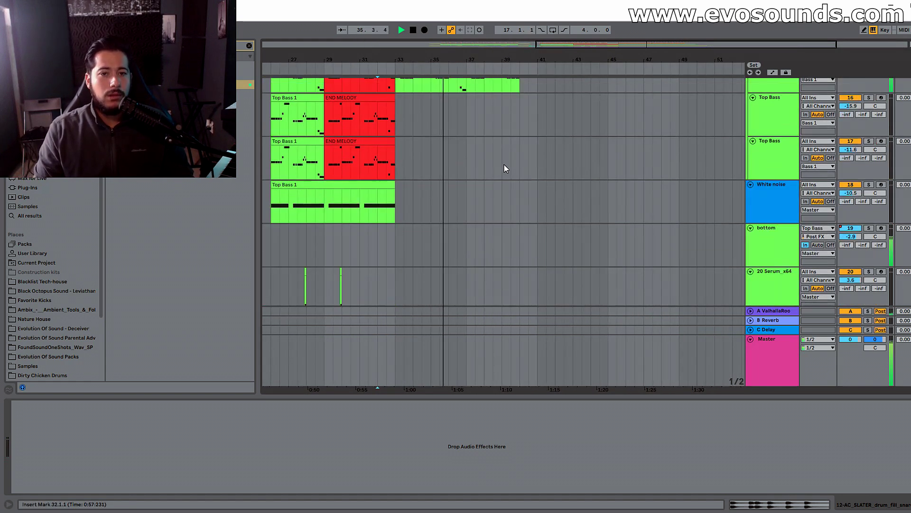
{"action": "scroll", "coordinate": [505, 168], "scroll_direction": "down", "scroll_amount": 3}
{"action": "key", "text": "space"}
Step: Play the arrangement from bar 40, where the last Top Bass 1 clip ends
{"action": "left_click", "coordinate": [507, 156]}
{"action": "scroll", "coordinate": [531, 164], "scroll_direction": "up", "scroll_amount": 6}
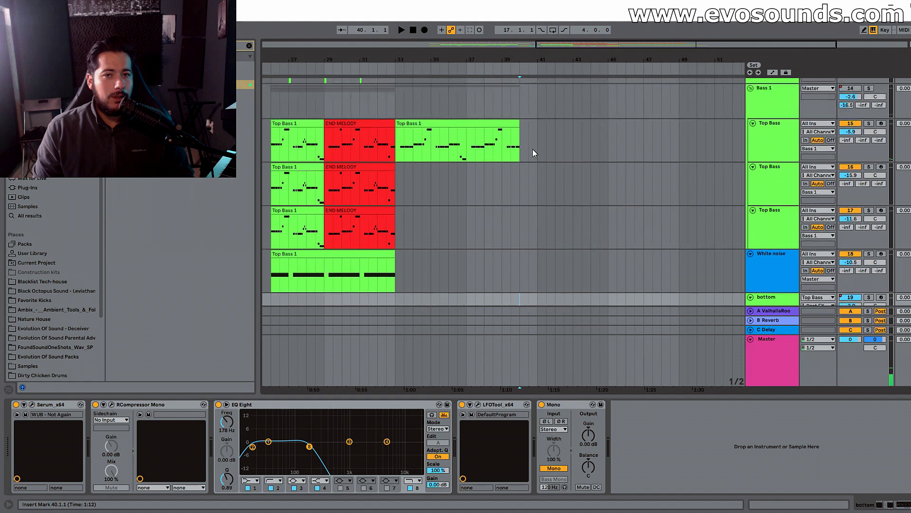
{"action": "left_click", "coordinate": [531, 149]}
{"action": "key", "text": "space"}
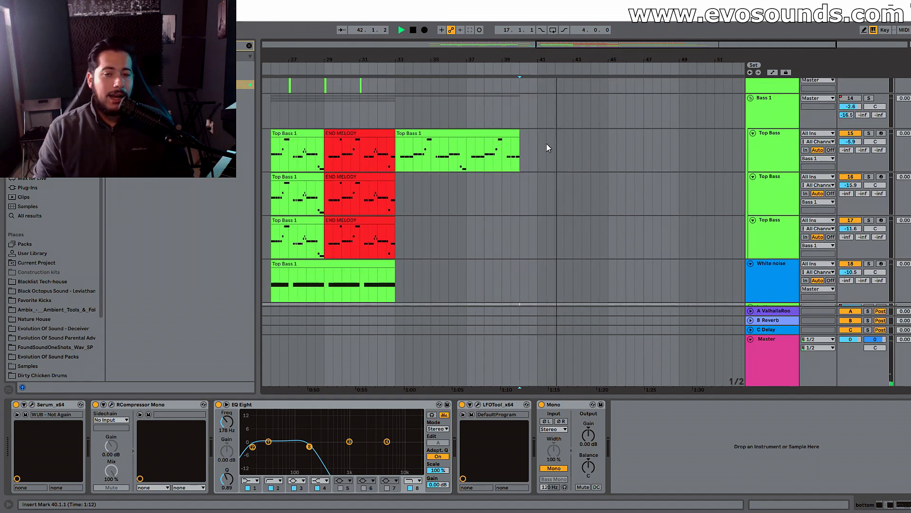
{"action": "scroll", "coordinate": [574, 154], "scroll_direction": "up", "scroll_amount": 3}
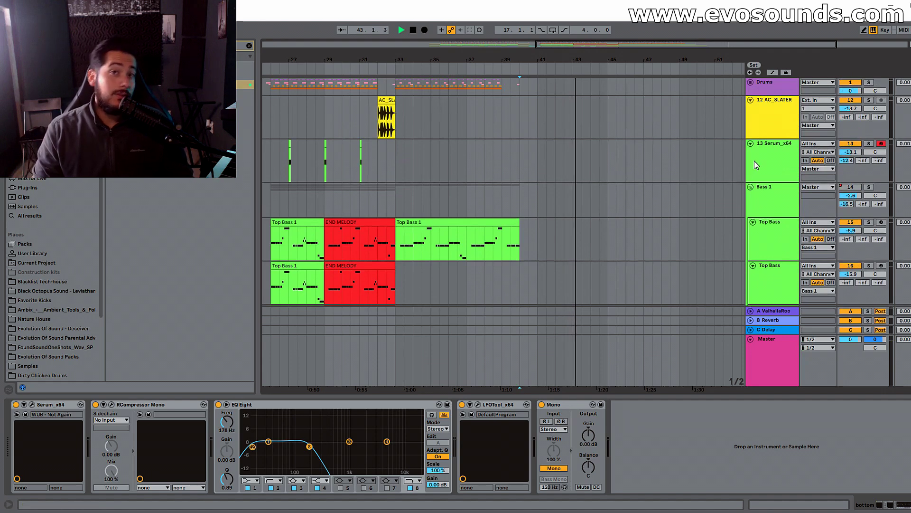
Step: Examine the drop's bass clips on the first two Top Bass tracks between bars 17 and 33 and the section after them
{"action": "left_click_drag", "start_coordinate": [615, 48], "coordinate": [488, 35]}
{"action": "left_click_drag", "start_coordinate": [311, 190], "coordinate": [520, 289]}
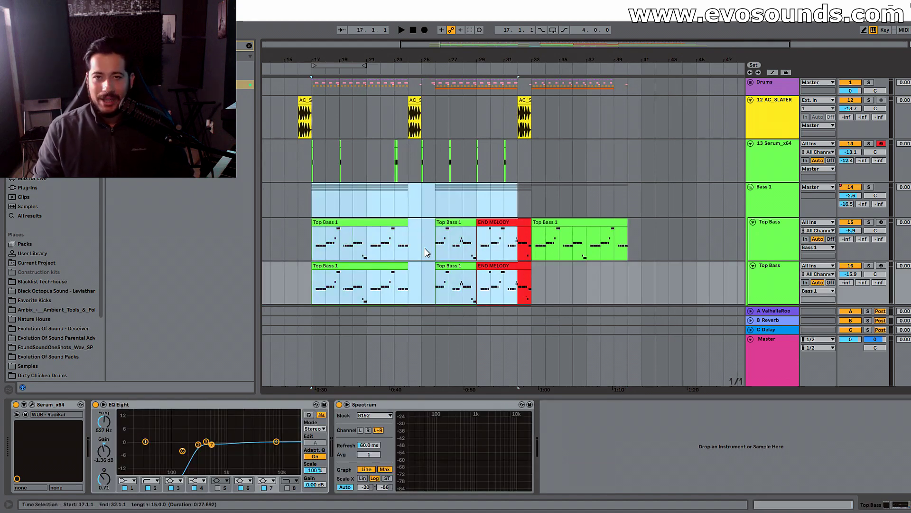
{"action": "left_click_drag", "start_coordinate": [540, 244], "coordinate": [305, 274]}
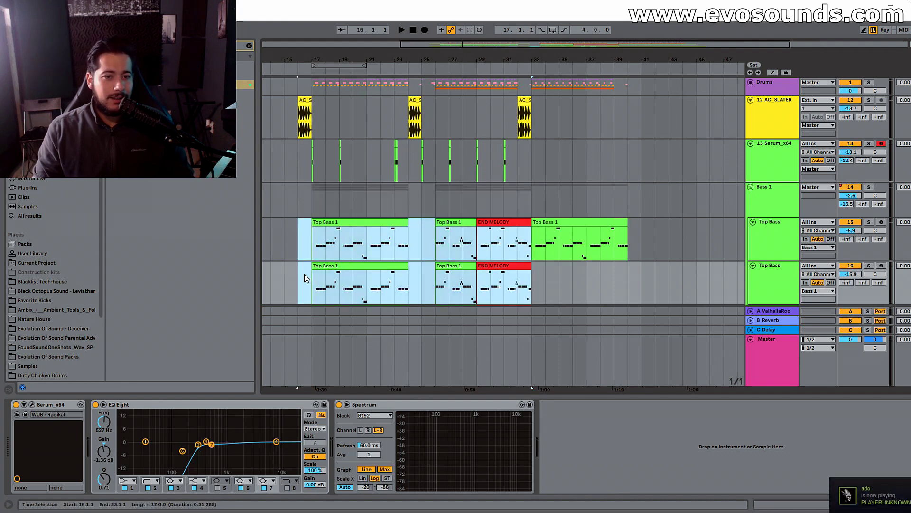
{"action": "scroll", "coordinate": [347, 274], "scroll_direction": "down", "scroll_amount": 3}
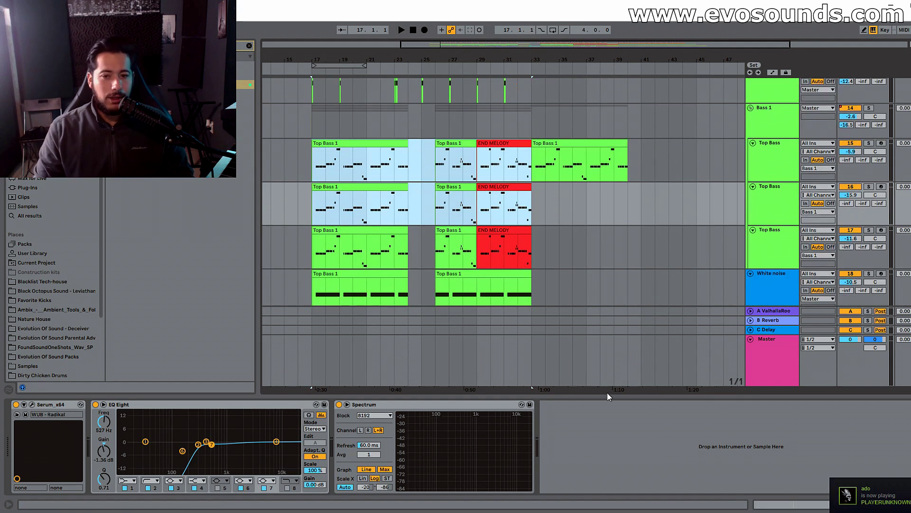
{"action": "scroll", "coordinate": [608, 275], "scroll_direction": "up", "scroll_amount": 3}
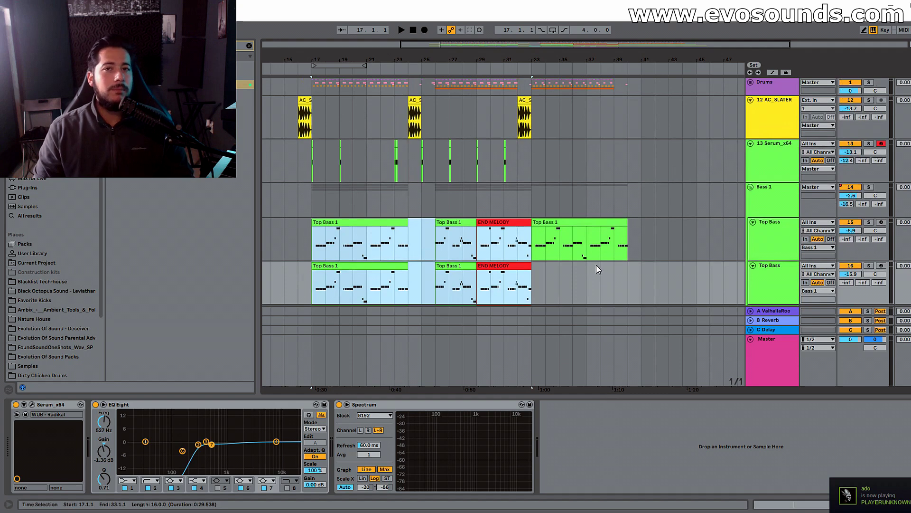
{"action": "left_click", "coordinate": [520, 137]}
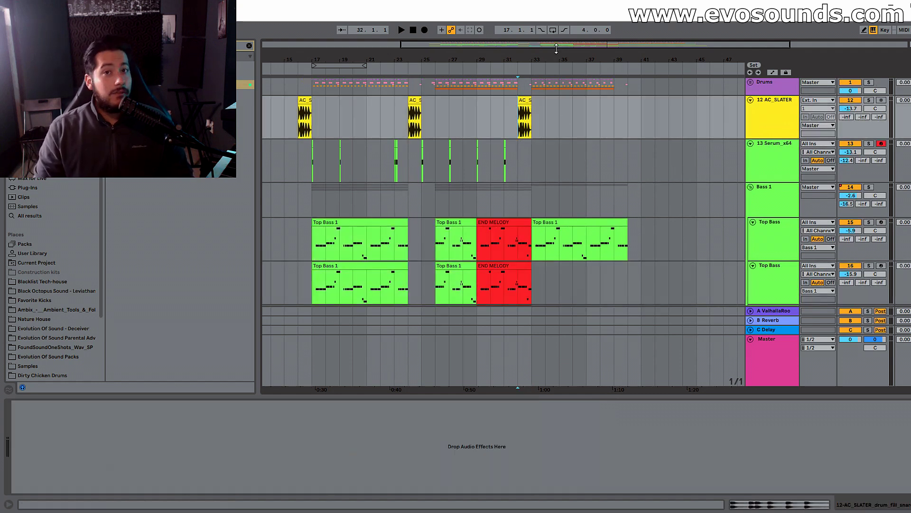
{"action": "left_click_drag", "start_coordinate": [554, 47], "coordinate": [484, 43]}
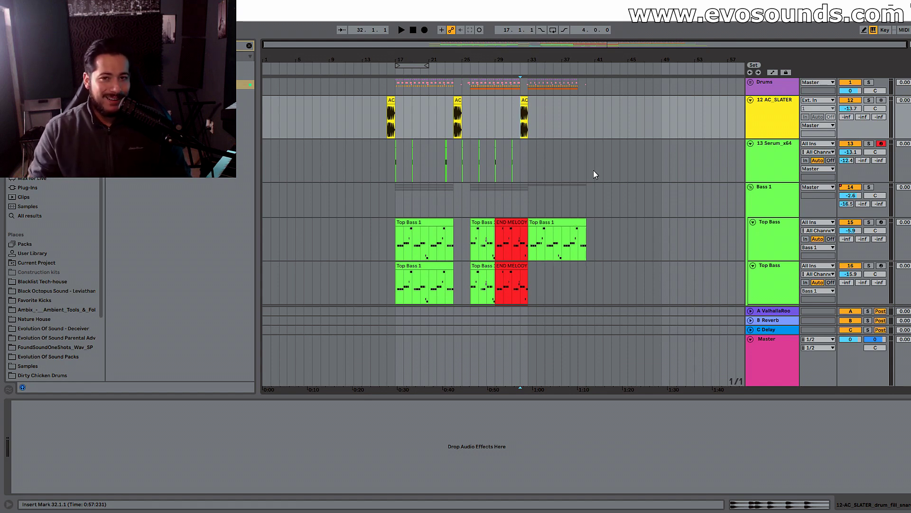
{"action": "scroll", "coordinate": [541, 190], "scroll_direction": "up", "scroll_amount": 5}
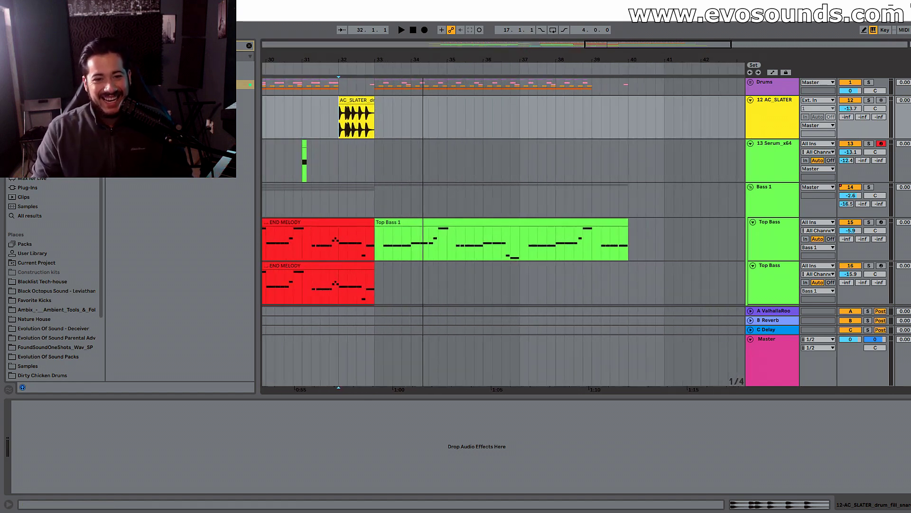
{"action": "scroll", "coordinate": [522, 207], "scroll_direction": "down", "scroll_amount": 5}
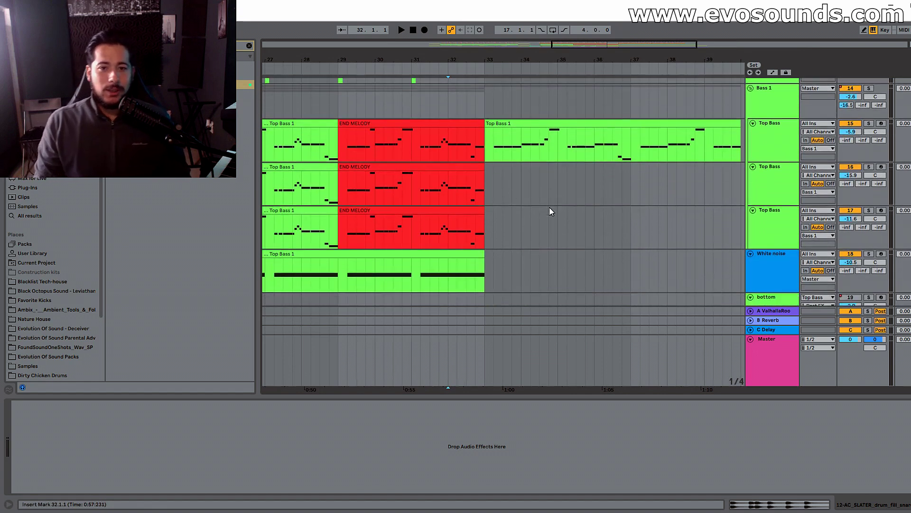
Step: Add a locator named "breakdown" at bar 41
{"action": "scroll", "coordinate": [485, 176], "scroll_direction": "up", "scroll_amount": 6}
{"action": "left_click_drag", "start_coordinate": [500, 60], "coordinate": [366, 31]}
{"action": "left_click", "coordinate": [506, 92]}
{"action": "right_click", "coordinate": [507, 70]}
{"action": "left_click", "coordinate": [519, 94]}
{"action": "type", "text": "breakdown"}
{"action": "key", "text": "Return"}
Step: Add a locator named "bridge" at bar 33, where the drop ends
{"action": "left_click", "coordinate": [359, 100]}
{"action": "right_click", "coordinate": [359, 69]}
{"action": "left_click", "coordinate": [381, 92]}
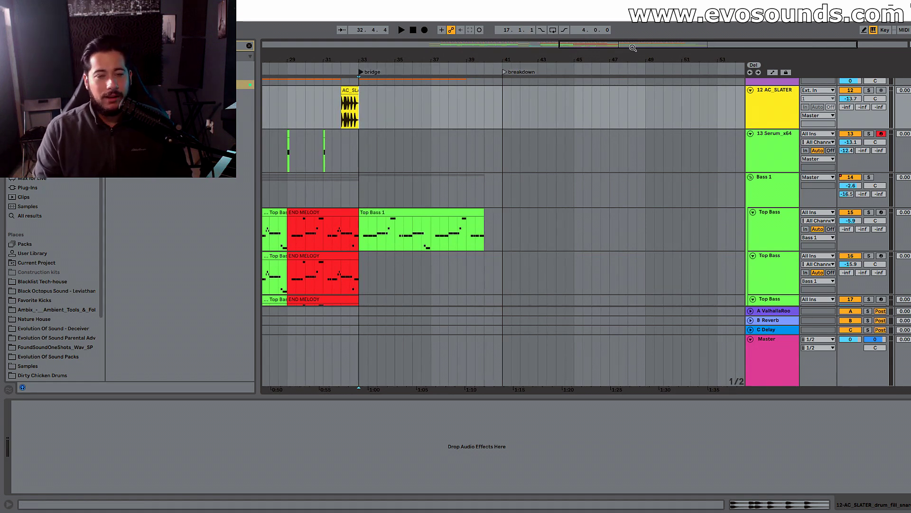
Step: Highlight the drop's clips up to bar 33, and play the opening Top Bass 1 clip briefly from bar 17
{"action": "left_click_drag", "start_coordinate": [615, 56], "coordinate": [637, 30]}
{"action": "left_click_drag", "start_coordinate": [309, 122], "coordinate": [476, 270]}
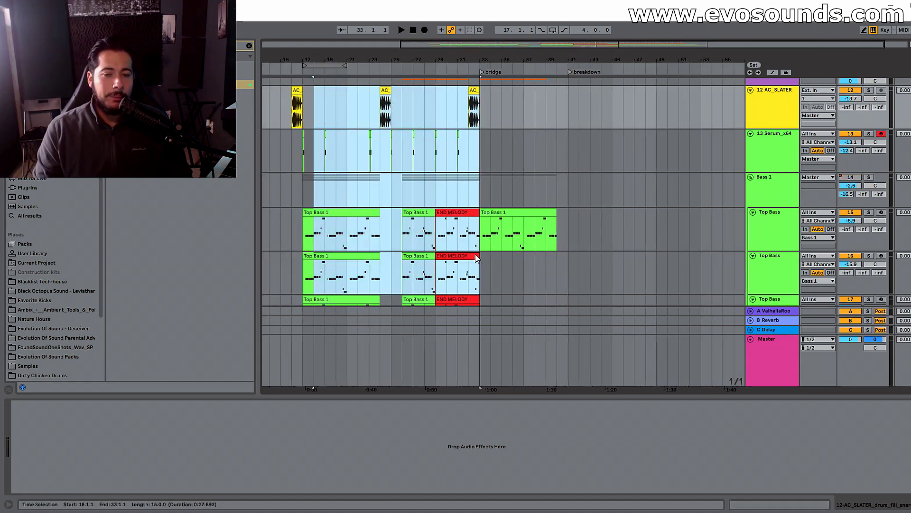
{"action": "left_click_drag", "start_coordinate": [307, 122], "coordinate": [476, 312]}
{"action": "left_click", "coordinate": [330, 174]}
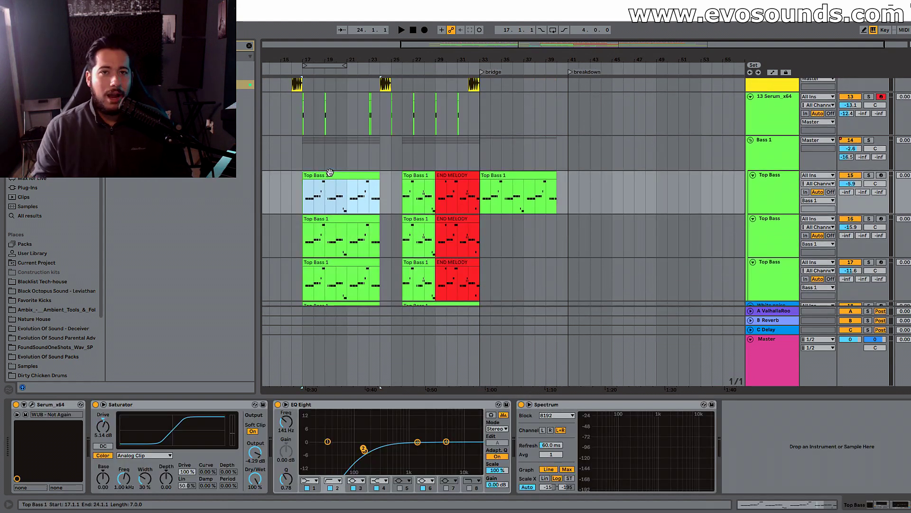
{"action": "key", "text": "space"}
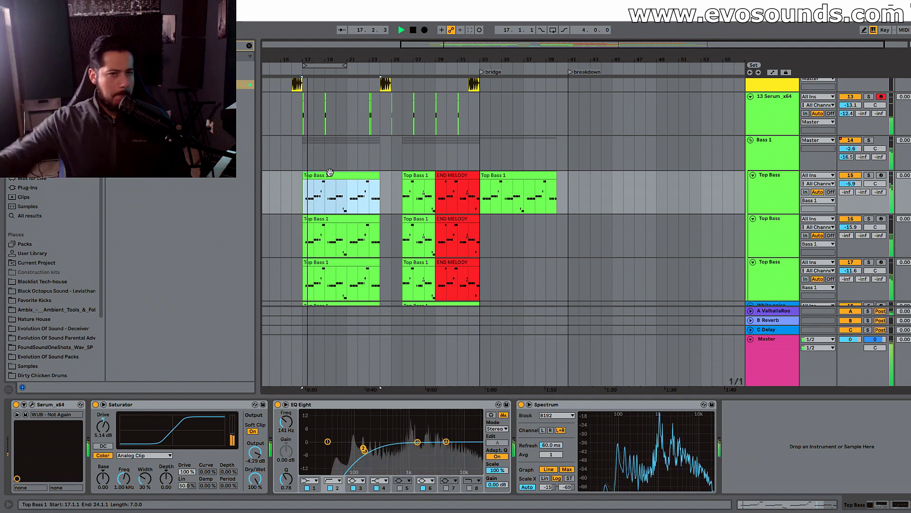
{"action": "key", "text": "space"}
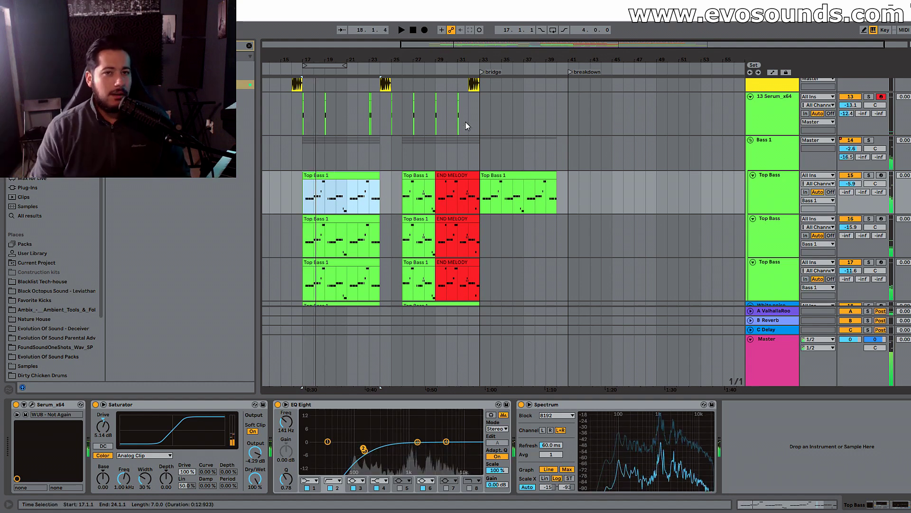
Step: Select the bridge section from bar 33 to 41 across the Bass 1 group and its Top Bass tracks
{"action": "left_click_drag", "start_coordinate": [445, 60], "coordinate": [421, 81]}
{"action": "scroll", "coordinate": [461, 157], "scroll_direction": "right", "scroll_amount": 1}
{"action": "left_click", "coordinate": [461, 157]}
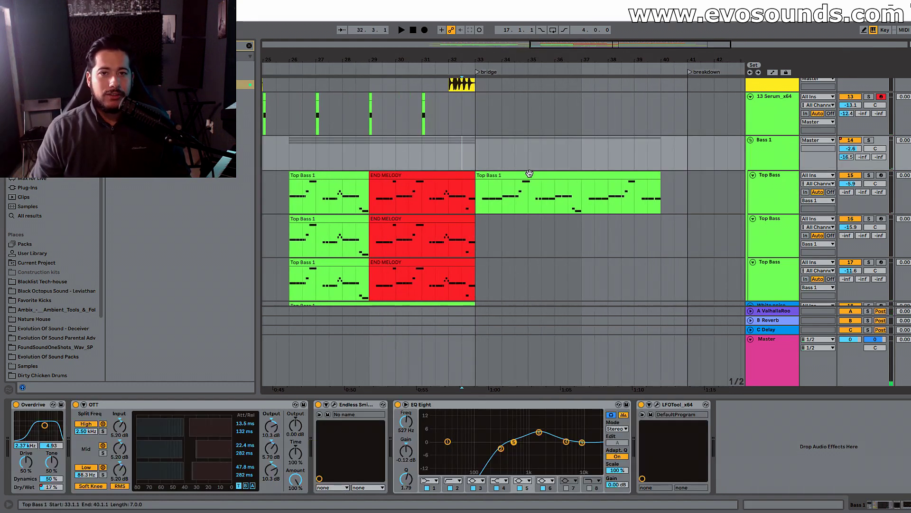
{"action": "scroll", "coordinate": [462, 158], "scroll_direction": "right", "scroll_amount": 3}
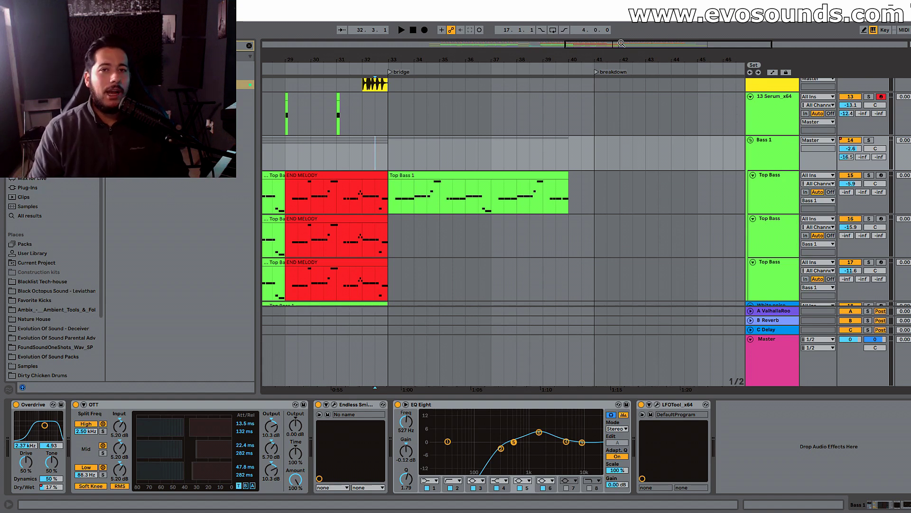
{"action": "left_click", "coordinate": [561, 160]}
{"action": "left_click", "coordinate": [590, 176]}
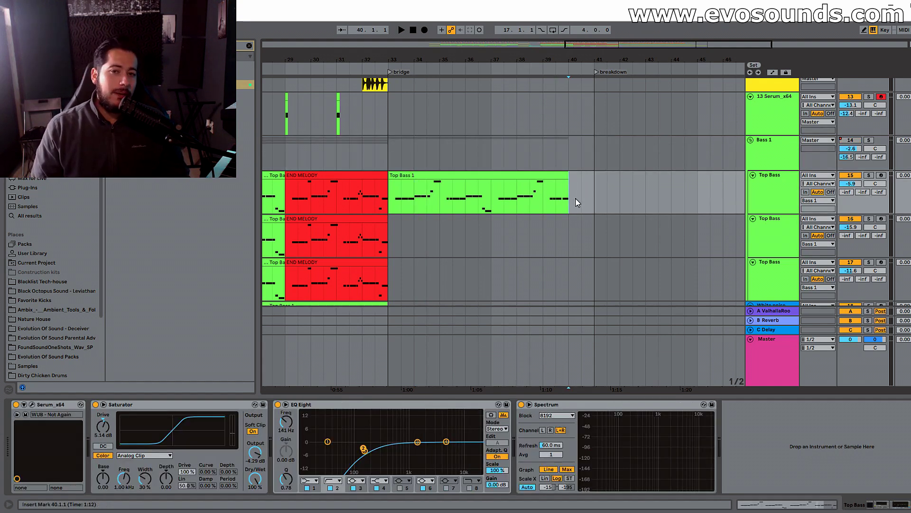
{"action": "left_click_drag", "start_coordinate": [591, 200], "coordinate": [393, 156]}
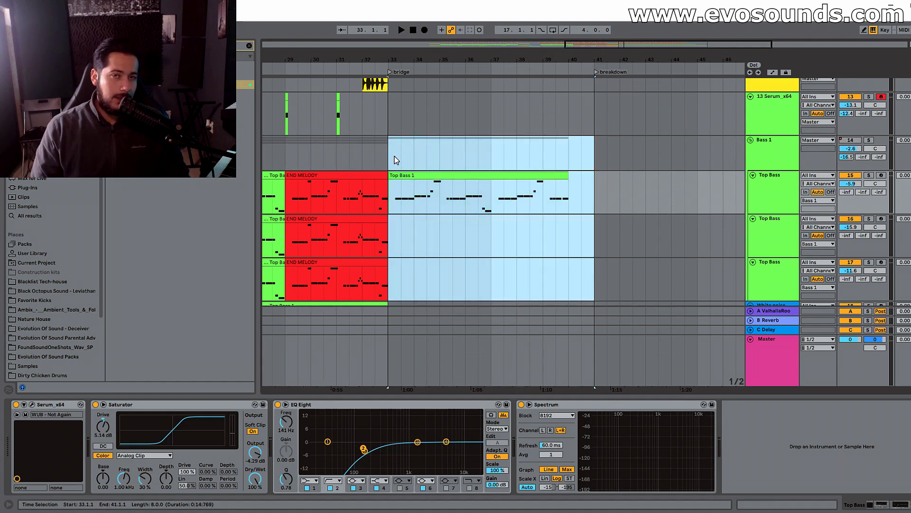
Step: Inspect the start of the bridge on the AC_SLATER and Serum_x64 tracks, and place the insert marker at bar 40
{"action": "left_click_drag", "start_coordinate": [629, 44], "coordinate": [650, 27]}
{"action": "scroll", "coordinate": [407, 208], "scroll_direction": "up", "scroll_amount": 3}
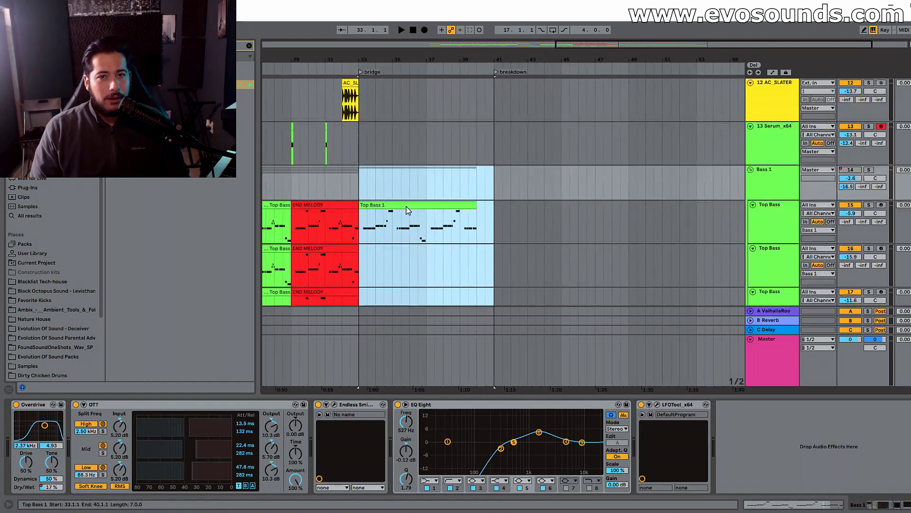
{"action": "left_click_drag", "start_coordinate": [340, 132], "coordinate": [439, 146]}
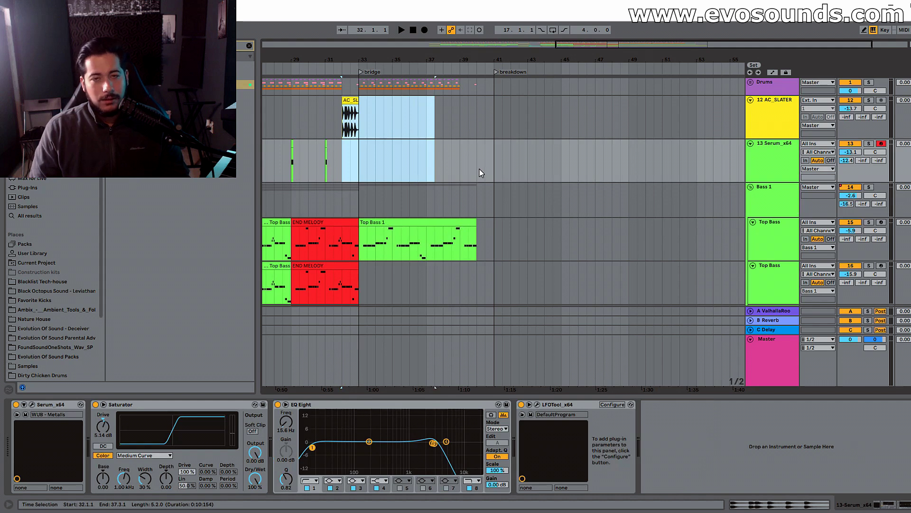
{"action": "left_click", "coordinate": [478, 169]}
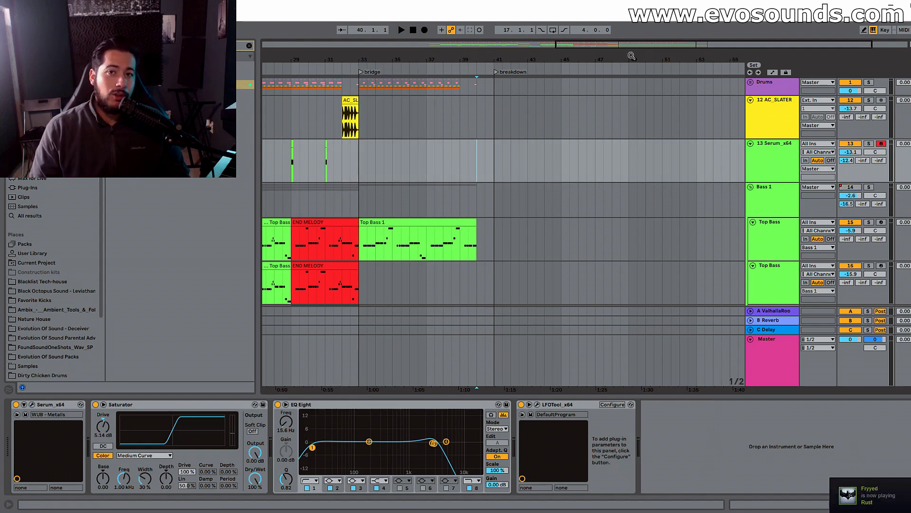
Step: Highlight the empty breakdown section from bar 41 to 56 on the Serum_x64 track
{"action": "left_click_drag", "start_coordinate": [644, 48], "coordinate": [585, 48]}
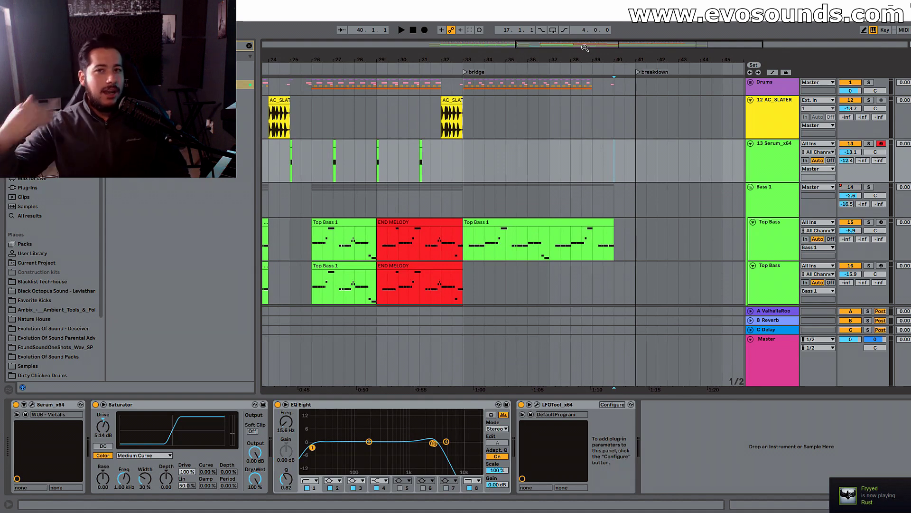
{"action": "left_click_drag", "start_coordinate": [584, 48], "coordinate": [586, 30]}
{"action": "left_click_drag", "start_coordinate": [502, 144], "coordinate": [716, 166]}
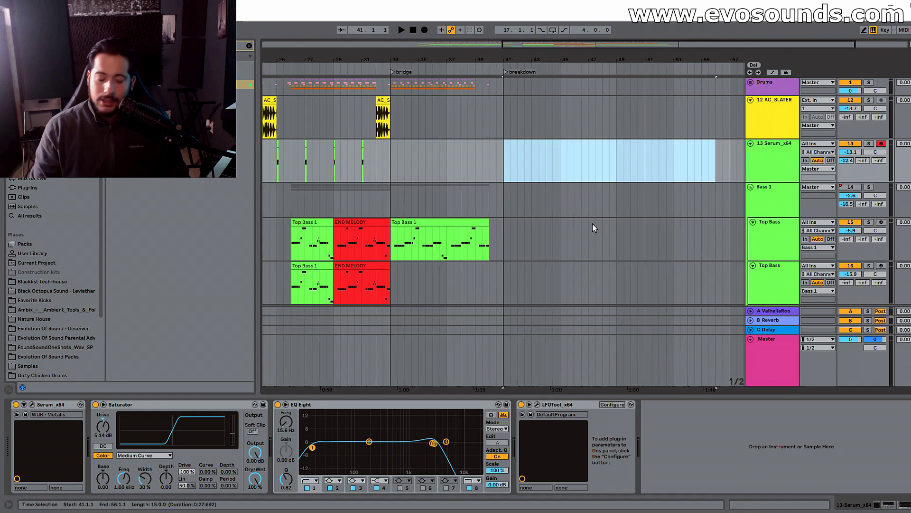
{"action": "left_click_drag", "start_coordinate": [599, 49], "coordinate": [613, 63]}
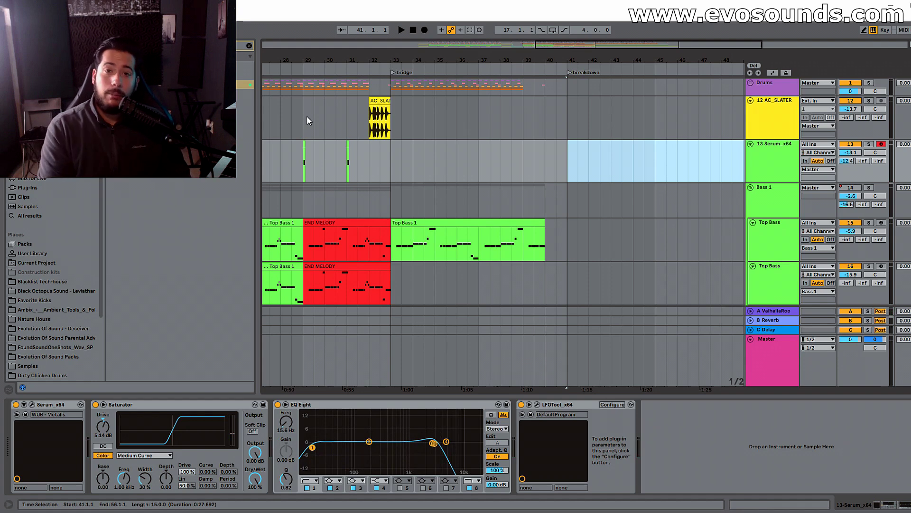
Step: Play the arrangement from bar 32 through the drum fill into the bridge
{"action": "left_click", "coordinate": [375, 150]}
{"action": "left_click", "coordinate": [371, 148]}
{"action": "mouse_move", "coordinate": [599, 46]}
{"action": "left_mouse_down"}
{"action": "mouse_move", "coordinate": [597, 61]}
{"action": "mouse_move", "coordinate": [597, 47]}
{"action": "left_mouse_up"}
{"action": "key", "text": "space"}
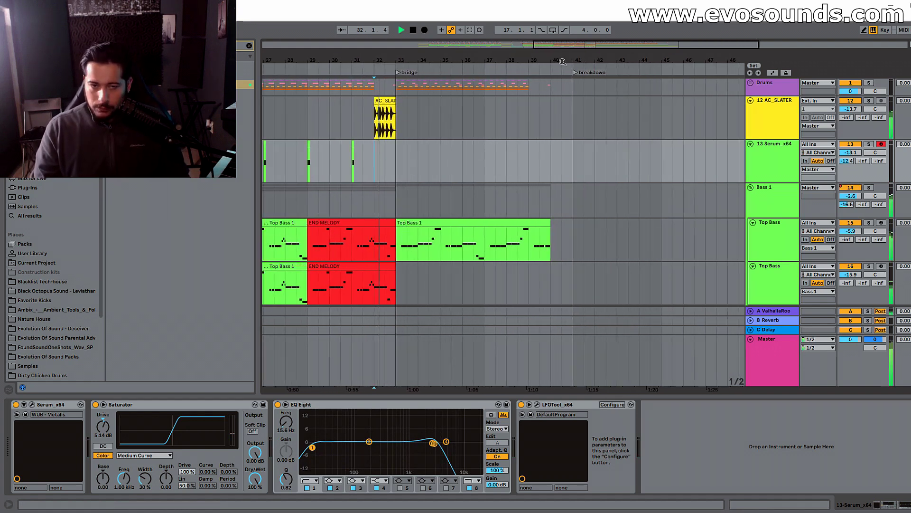
Step: Insert a MIDI track below the 13 Serum_x64 track and name it "Pad/chord?"
{"action": "left_click", "coordinate": [774, 150]}
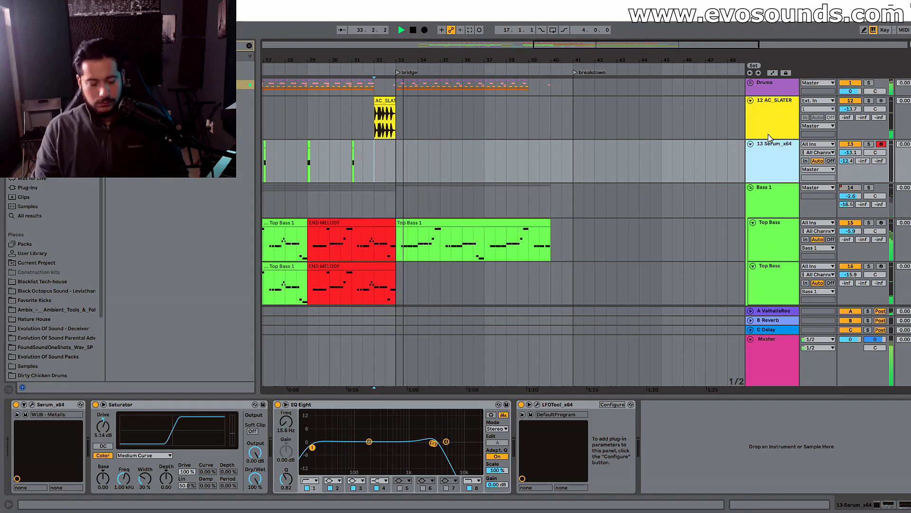
{"action": "key", "text": "ctrl+shift+t"}
{"action": "type", "text": "P"}
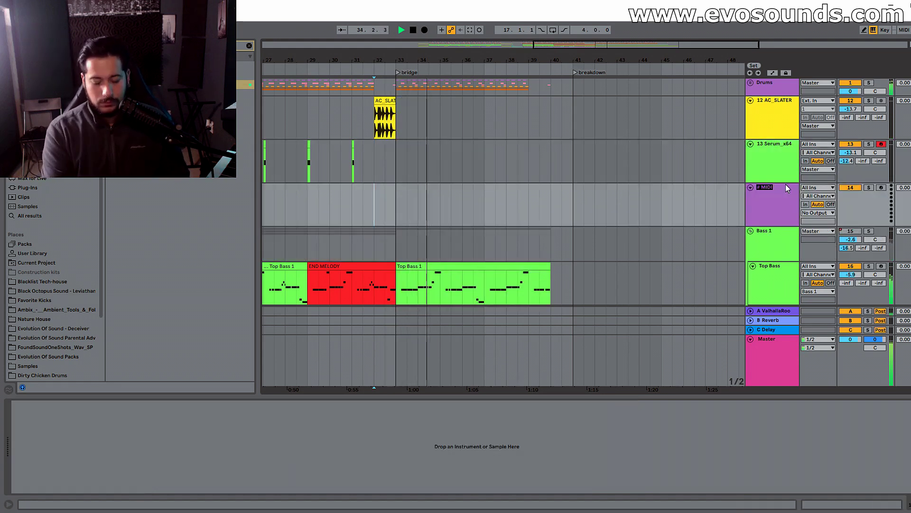
{"action": "type", "text": "ad/chord?"}
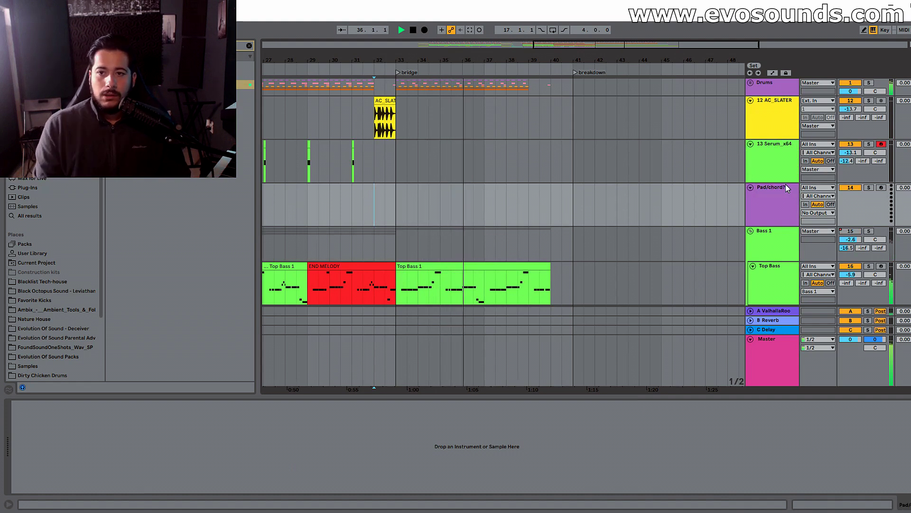
{"action": "key", "text": "Return"}
Step: Load the Serum_x64 plug-in onto the Pad/chord? track
{"action": "left_click", "coordinate": [43, 186]}
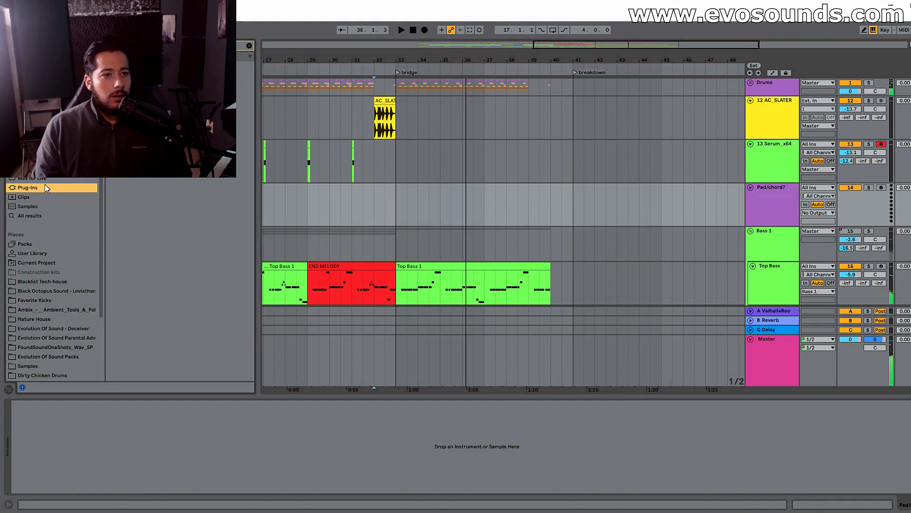
{"action": "left_click_drag", "start_coordinate": [152, 75], "coordinate": [757, 209]}
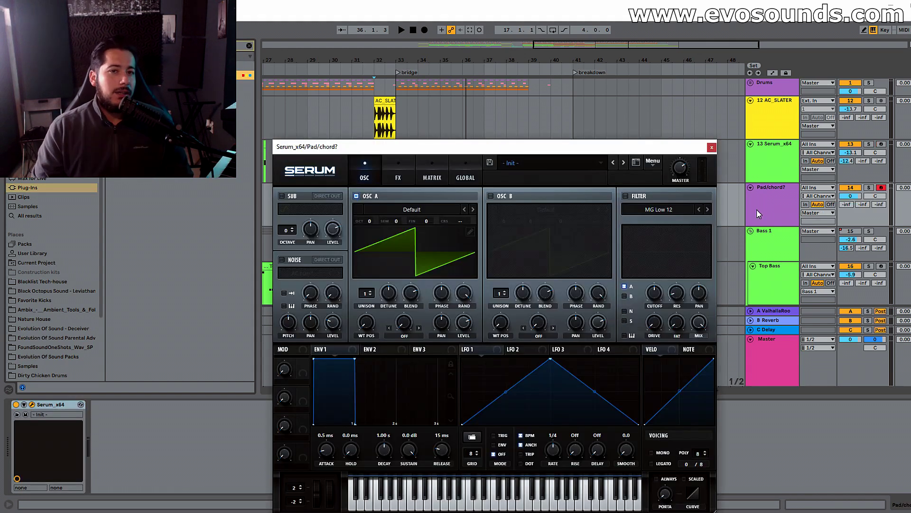
Step: Load the CH - Chingado preset from the Evolution Of Sound - Dark Bass bank into the Pad/chord? track's Serum
{"action": "left_click", "coordinate": [532, 162]}
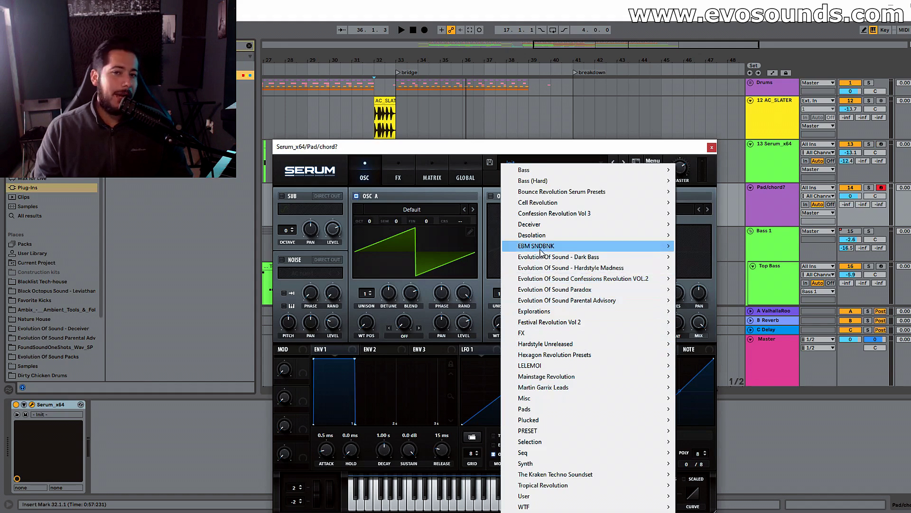
{"action": "mouse_move", "coordinate": [594, 260]}
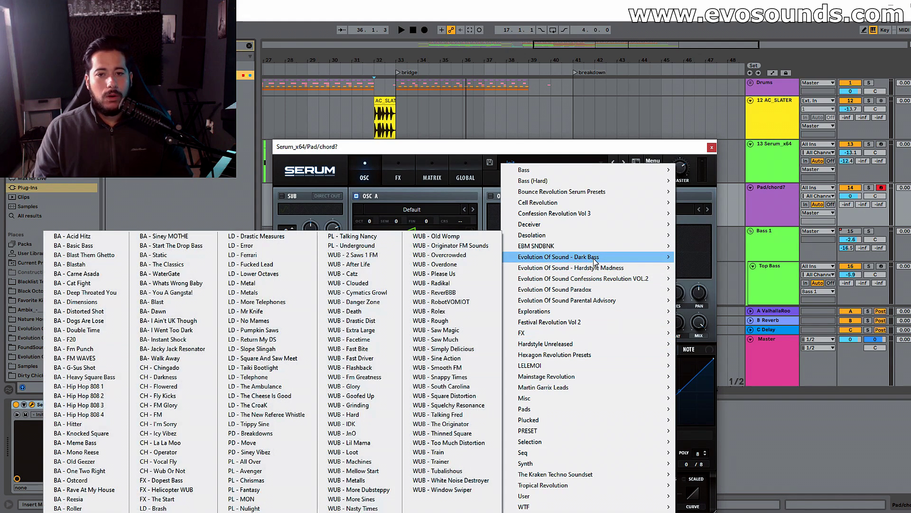
{"action": "left_click", "coordinate": [160, 367]}
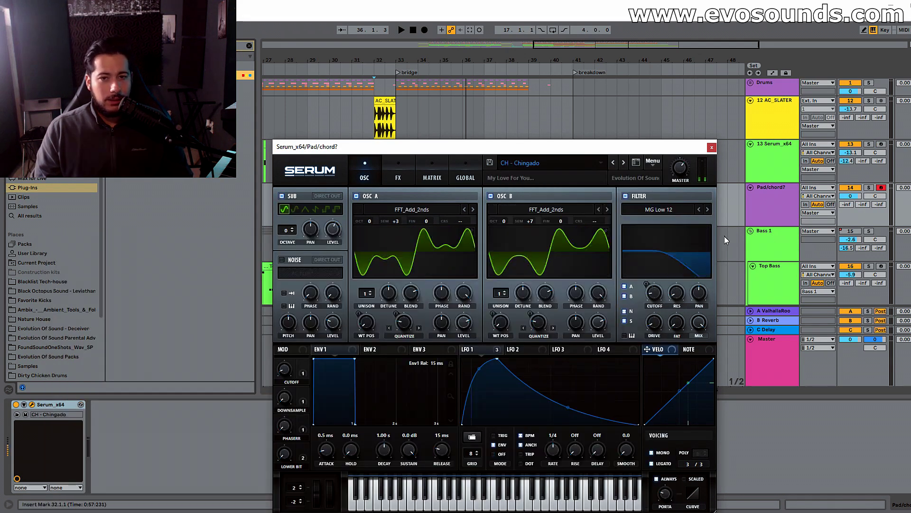
Step: Audition the chord sound over the bridge playback and set the Pad/chord? track volume to 0.1 dB
{"action": "key", "text": "space"}
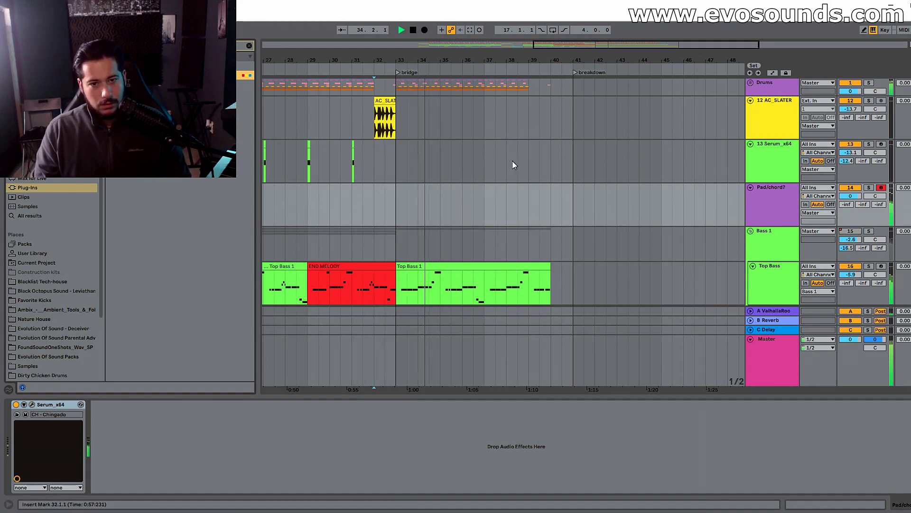
{"action": "mouse_move", "coordinate": [850, 196]}
{"action": "left_mouse_down"}
{"action": "mouse_move", "coordinate": [850, 208]}
{"action": "mouse_move", "coordinate": [852, 190]}
{"action": "left_mouse_up"}
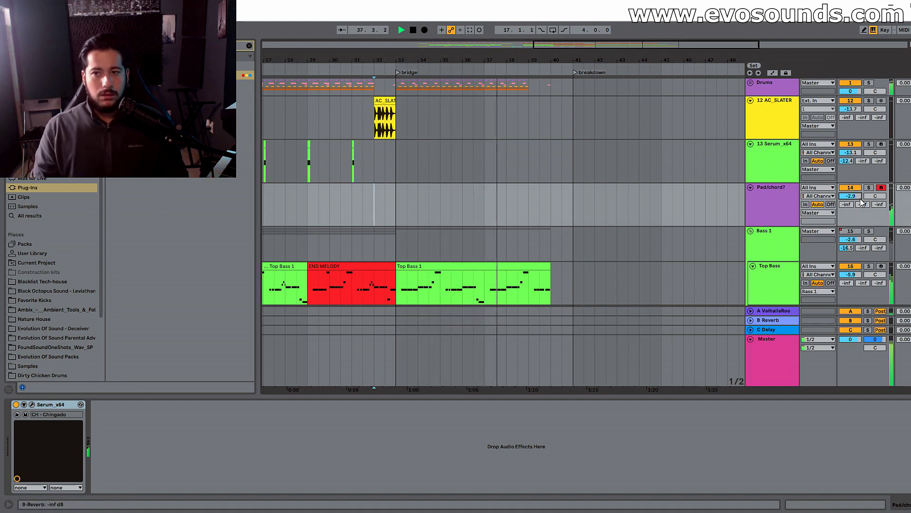
{"action": "left_click_drag", "start_coordinate": [855, 191], "coordinate": [852, 193]}
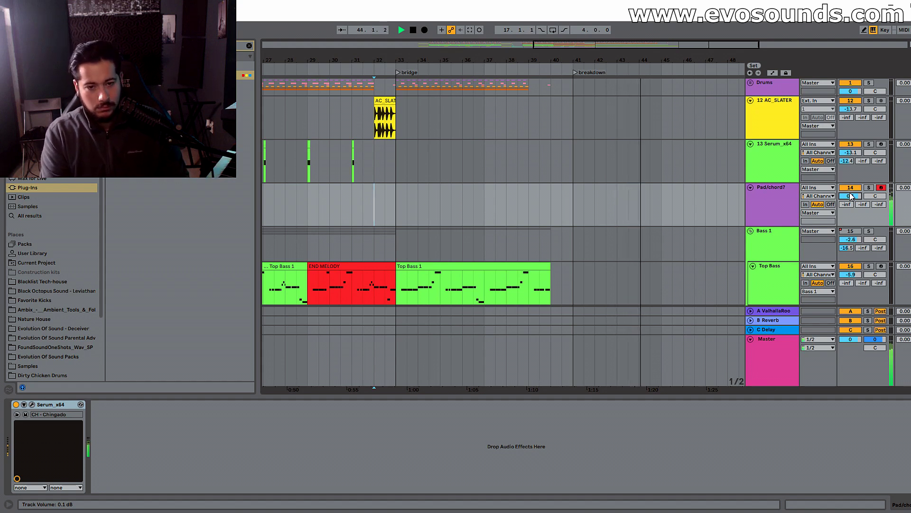
{"action": "key", "text": "z"}
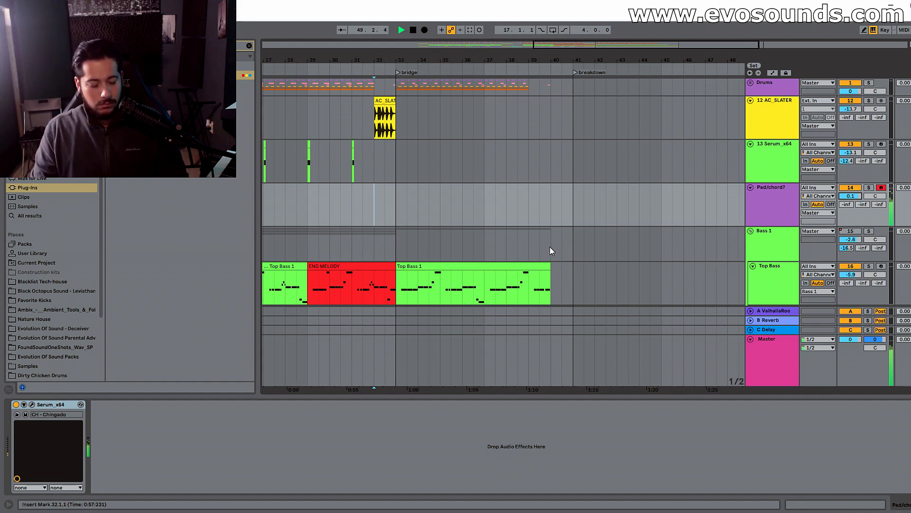
Step: Record a four-bar MIDI chord clip on the Pad/chord? track from the bridge marker and trim its end to bar 37
{"action": "scroll", "coordinate": [554, 239], "scroll_direction": "down", "scroll_amount": 3}
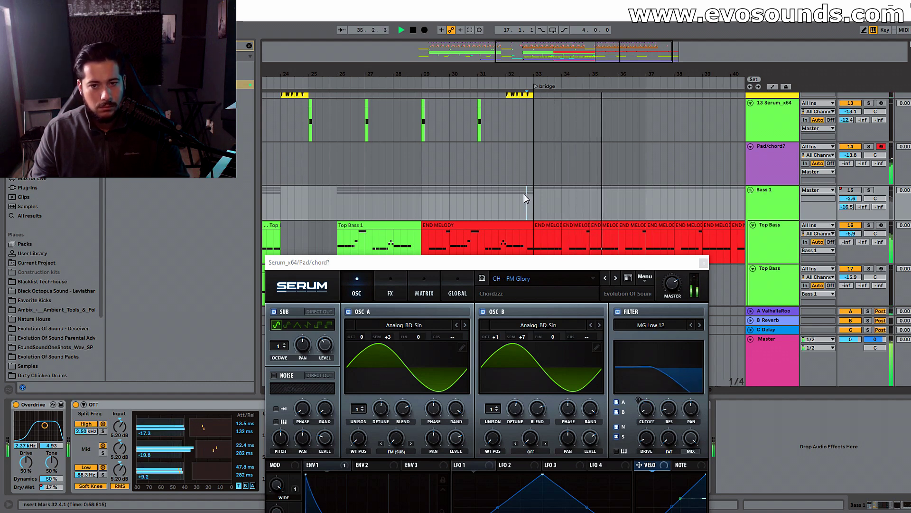
{"action": "key", "text": "space"}
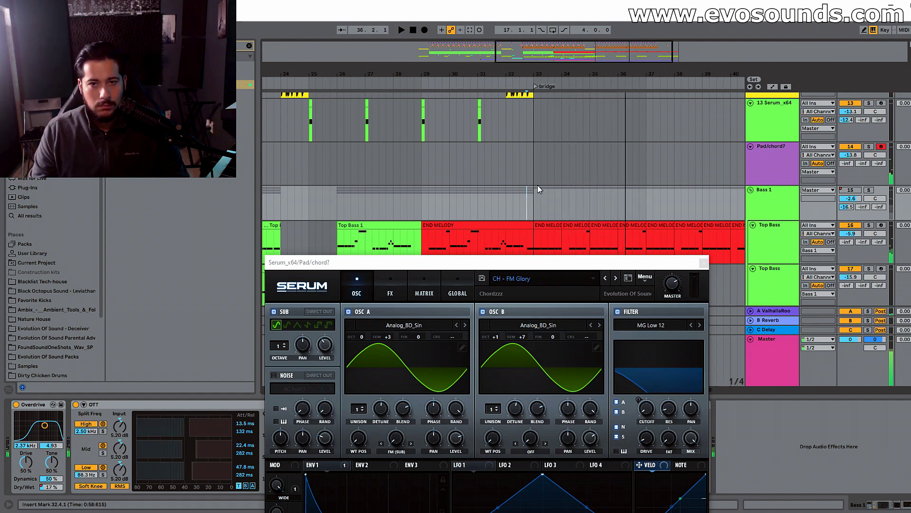
{"action": "left_click", "coordinate": [538, 183]}
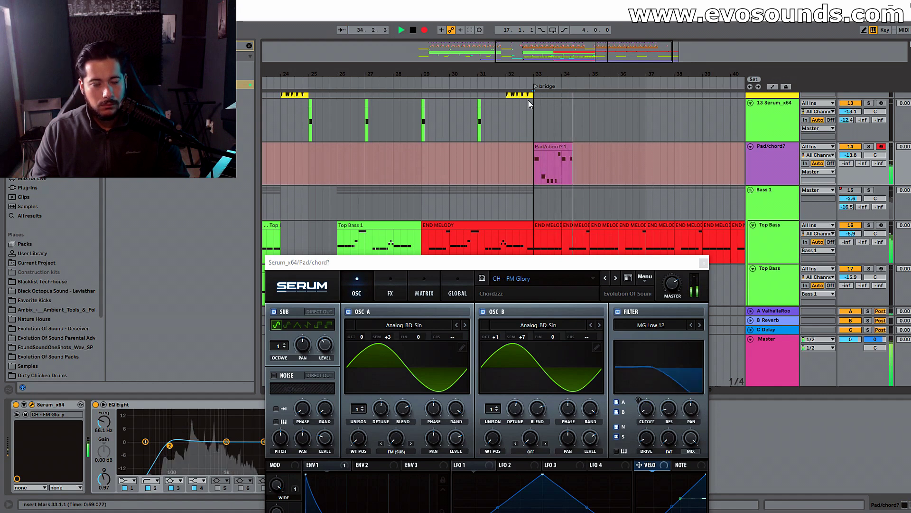
{"action": "key", "text": "space"}
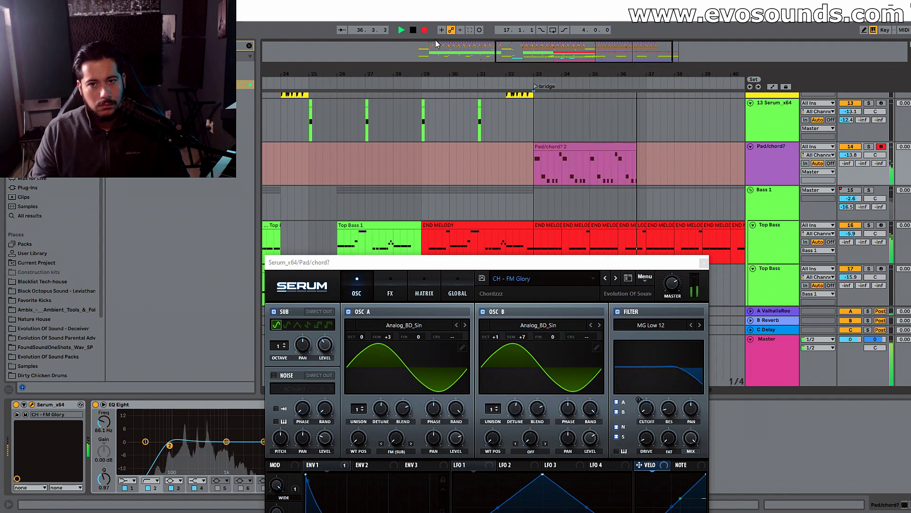
{"action": "key", "text": "space"}
{"action": "left_click", "coordinate": [606, 149]}
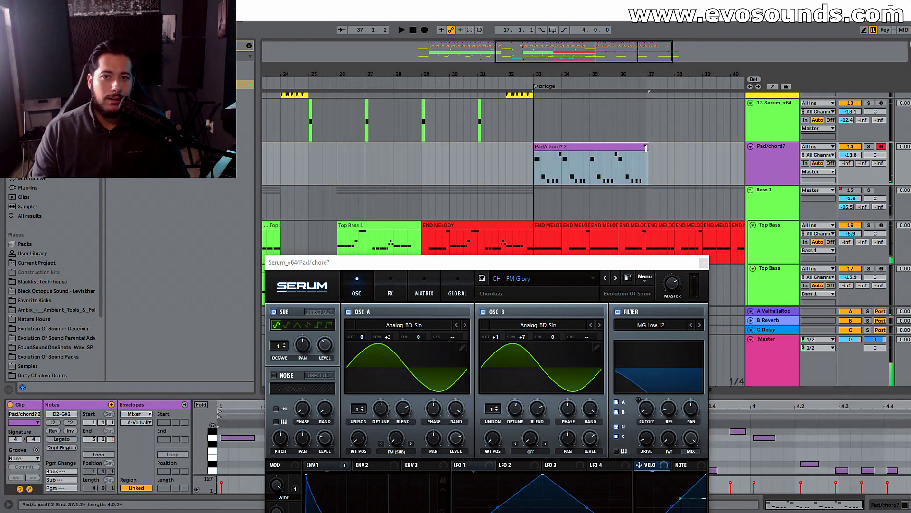
{"action": "left_click_drag", "start_coordinate": [646, 149], "coordinate": [646, 148]}
Step: With the Pad/chord? track soloed, quantize the recorded notes and transpose them up one octave to D3–G#3
{"action": "left_click", "coordinate": [869, 147]}
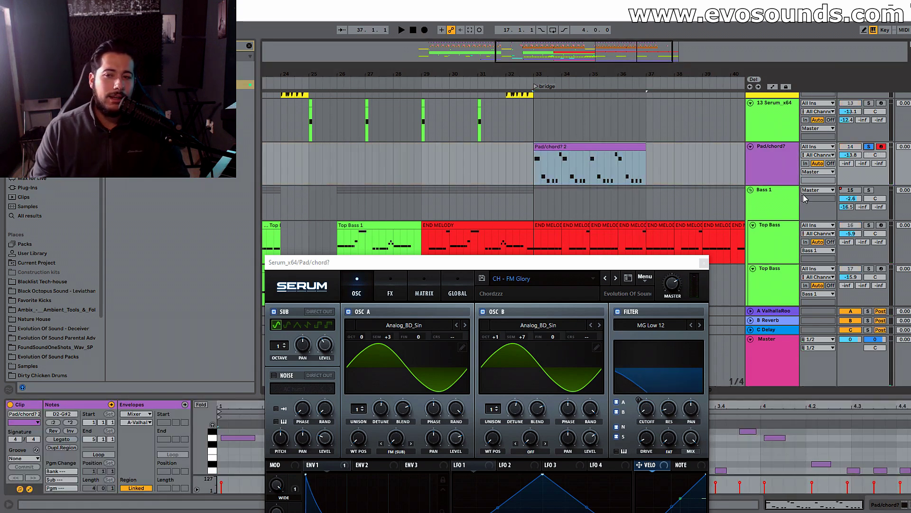
{"action": "left_click", "coordinate": [704, 263]}
{"action": "left_click_drag", "start_coordinate": [375, 397], "coordinate": [375, 293]}
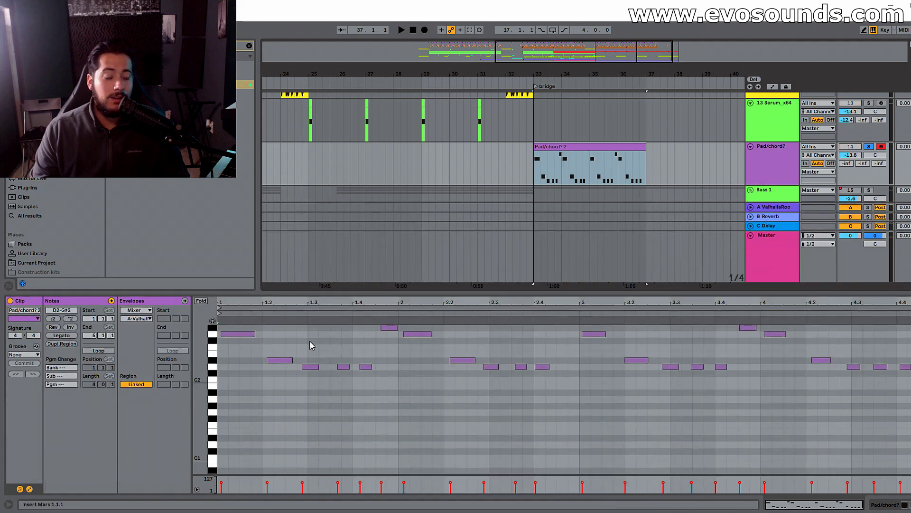
{"action": "left_click", "coordinate": [245, 393]}
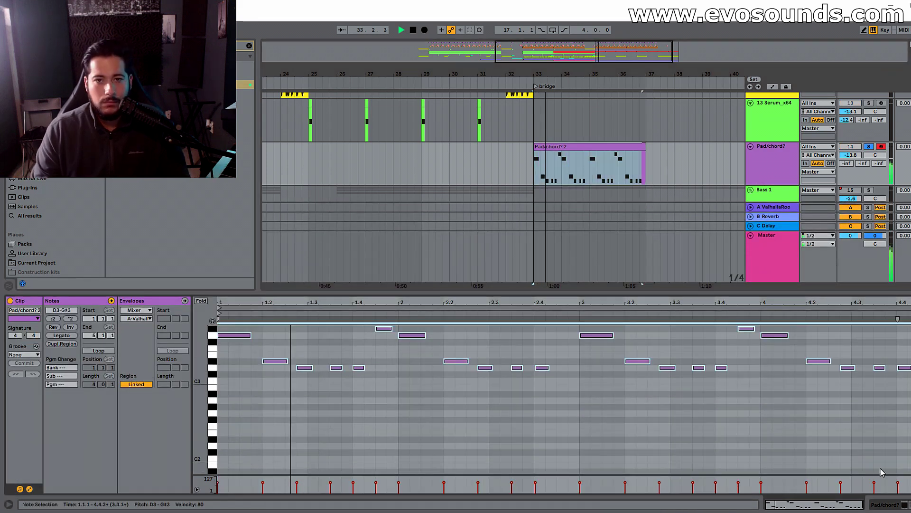
Step: Unsolo the Pad/chord? track and set its volume to -11.1 dB while playing from bar 32 into the bridge
{"action": "left_click", "coordinate": [869, 147]}
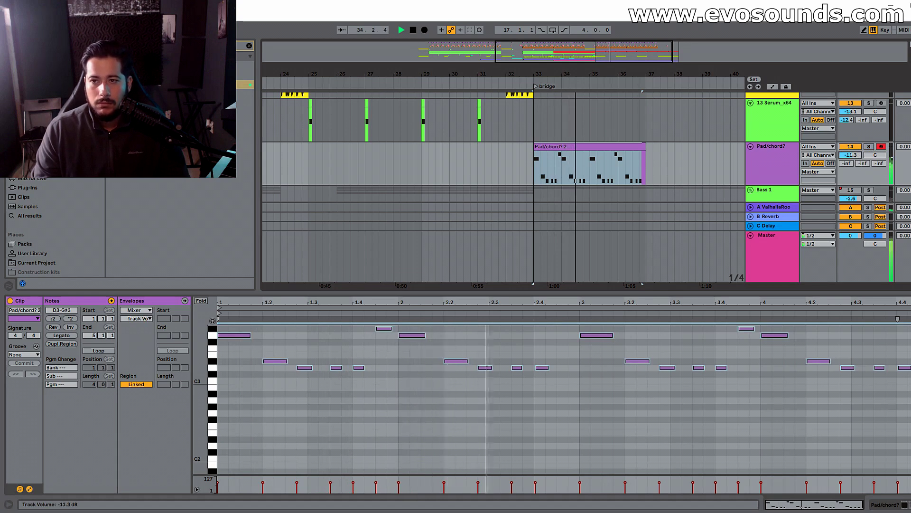
{"action": "left_click", "coordinate": [506, 161]}
{"action": "scroll", "coordinate": [577, 192], "scroll_direction": "down", "scroll_amount": 2}
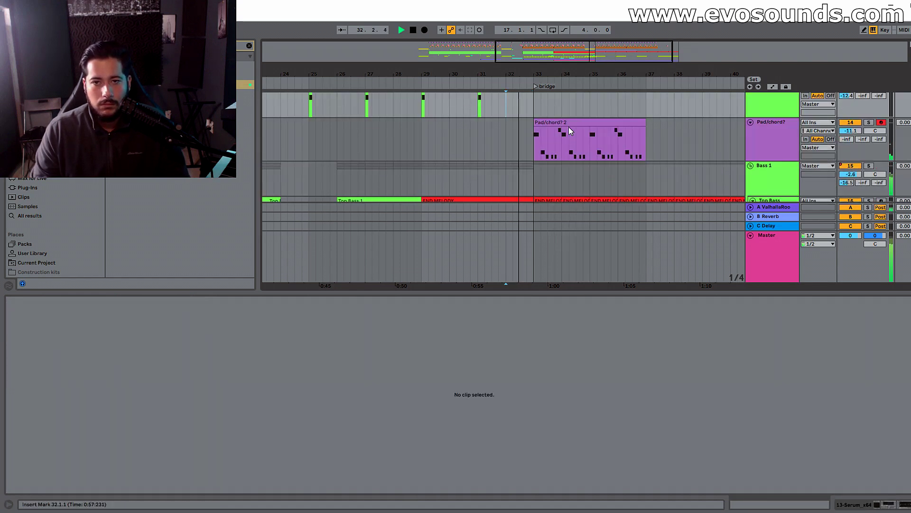
Step: Enable EQ Eight band 8 as a high cut on the Pad/chord? track and lower it to about 599 Hz
{"action": "left_click", "coordinate": [568, 123]}
{"action": "double_click", "coordinate": [780, 142]}
{"action": "left_click", "coordinate": [287, 488]}
{"action": "left_click_drag", "start_coordinate": [295, 449], "coordinate": [211, 448]}
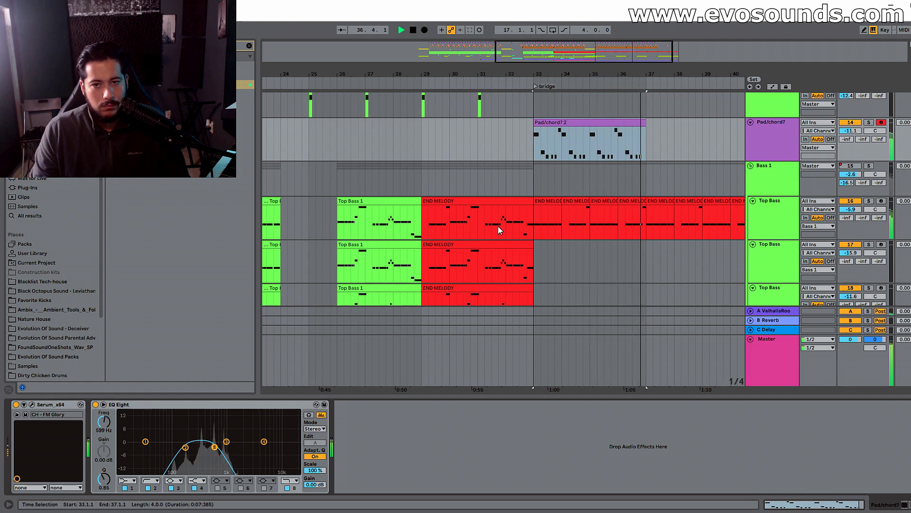
Step: Delete the END MELODY clips after the bridge marker at bar 33 on the first Top Bass track
{"action": "left_click", "coordinate": [492, 168]}
{"action": "key", "text": "space"}
{"action": "key", "text": "space"}
{"action": "scroll", "coordinate": [509, 224], "scroll_direction": "up", "scroll_amount": 4}
{"action": "scroll", "coordinate": [513, 230], "scroll_direction": "down", "scroll_amount": 1}
{"action": "scroll", "coordinate": [518, 240], "scroll_direction": "down", "scroll_amount": 2}
{"action": "left_click_drag", "start_coordinate": [536, 228], "coordinate": [743, 232]}
{"action": "key", "text": "Delete"}
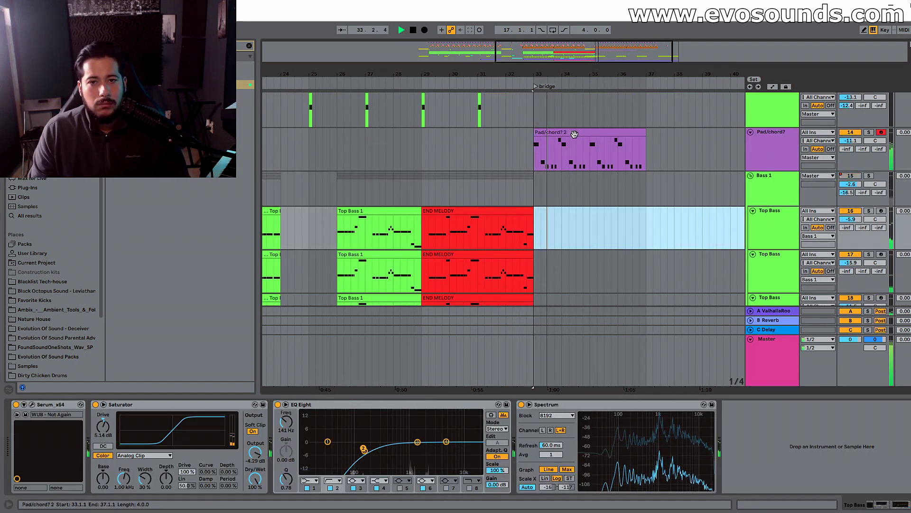
Step: Raise the Pad/chord? track's EQ Eight high-cut frequency to about 1.38 kHz
{"action": "left_click", "coordinate": [591, 139]}
{"action": "scroll", "coordinate": [608, 175], "scroll_direction": "up", "scroll_amount": 2}
{"action": "left_click_drag", "start_coordinate": [186, 448], "coordinate": [234, 452]}
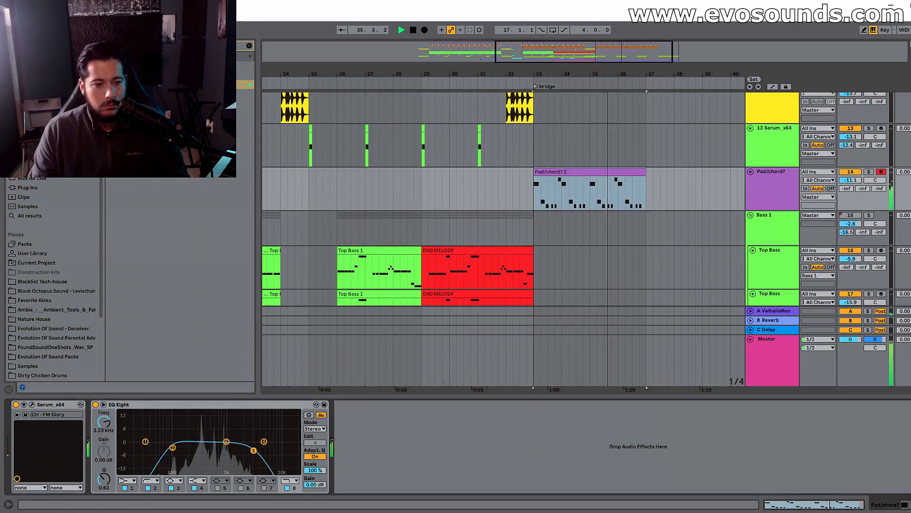
{"action": "scroll", "coordinate": [563, 356], "scroll_direction": "up", "scroll_amount": 1}
{"action": "left_click_drag", "start_coordinate": [582, 56], "coordinate": [620, 58]}
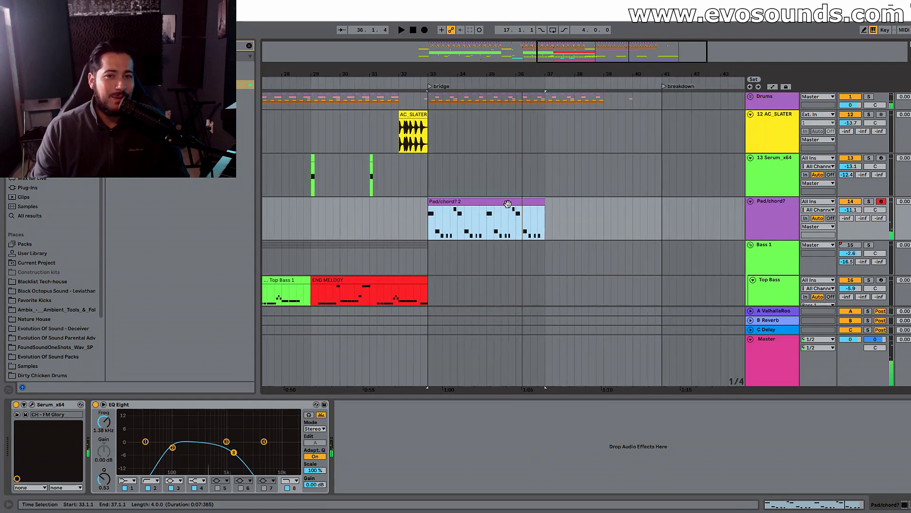
Step: Transpose all notes in the Pad/chord? clip down one octave to D2–G#2 while playing from bar 32
{"action": "left_click", "coordinate": [398, 148]}
{"action": "key", "text": "space"}
{"action": "double_click", "coordinate": [451, 202]}
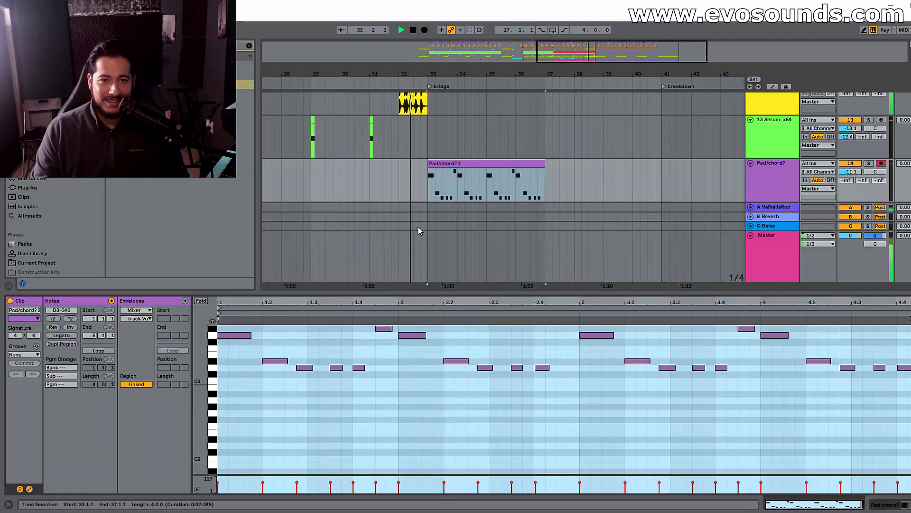
{"action": "key", "text": "ctrl+a"}
{"action": "key", "text": "shift+Down"}
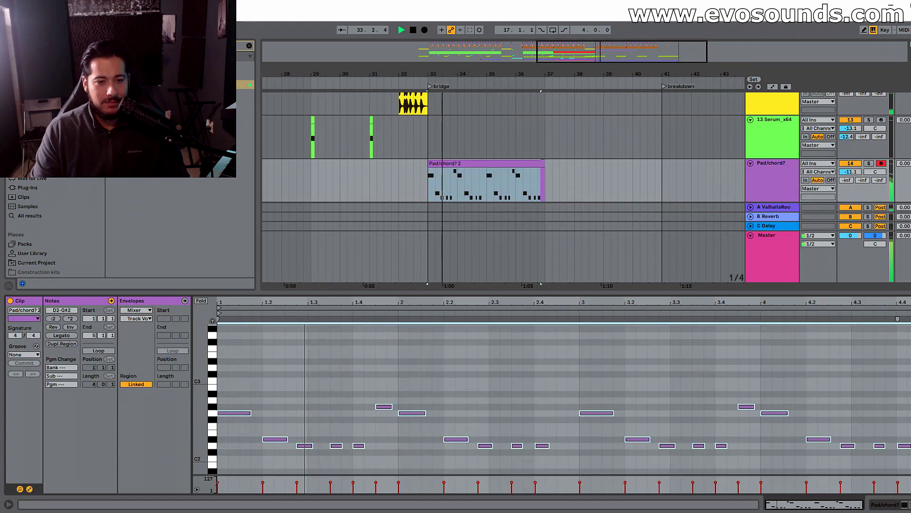
Step: Try the clip's notes another octave lower at D1–G#1, solo the track, and move the notes back up one octave
{"action": "key", "text": "shift+Down"}
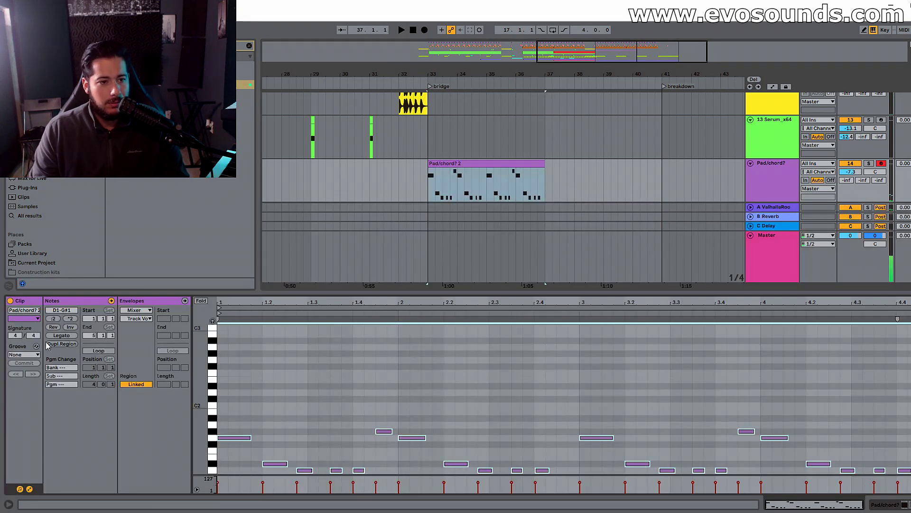
{"action": "left_click", "coordinate": [788, 169]}
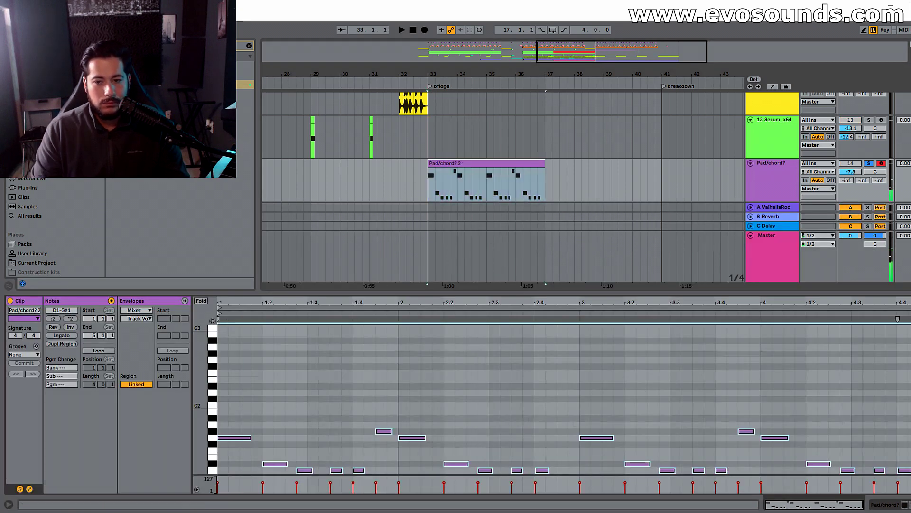
{"action": "left_click_drag", "start_coordinate": [464, 463], "coordinate": [464, 384]}
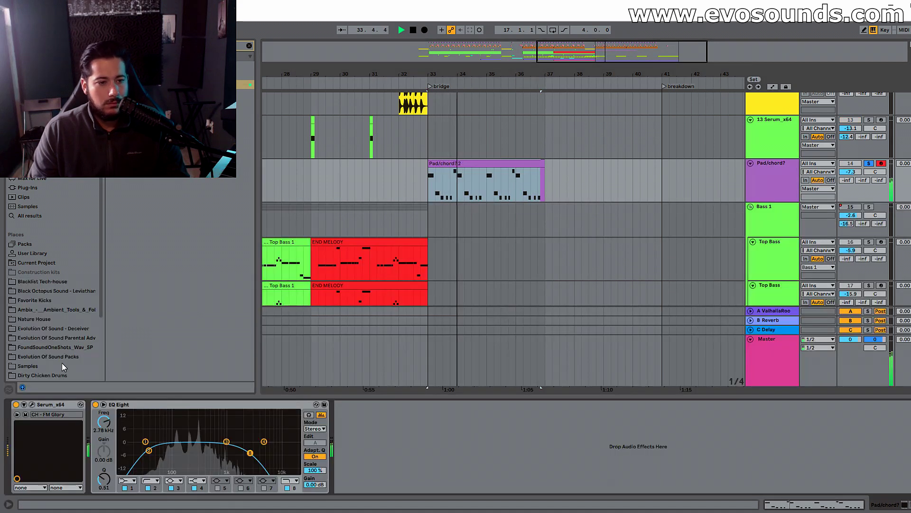
Step: Set oscillator A's octave to +2 in the Pad/chord? track's Serum and audition the change
{"action": "left_click", "coordinate": [32, 404]}
{"action": "left_click", "coordinate": [380, 161]}
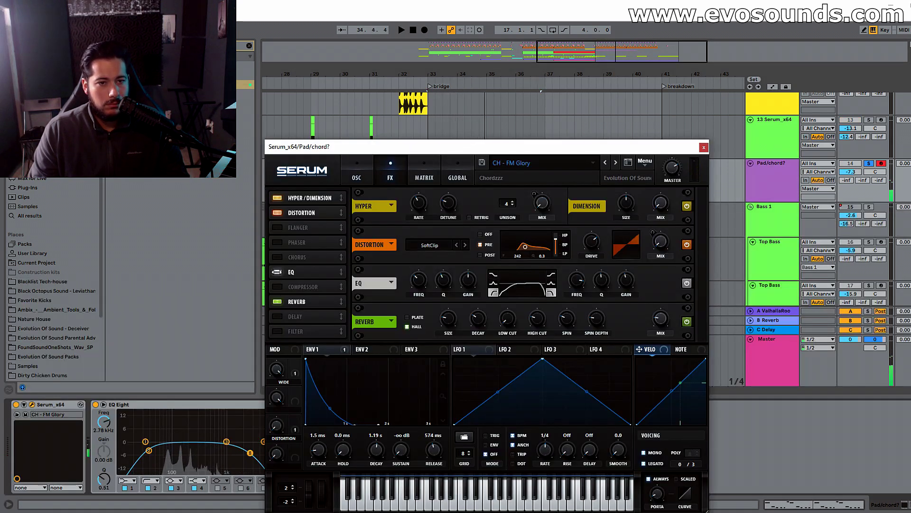
{"action": "left_click", "coordinate": [349, 169]}
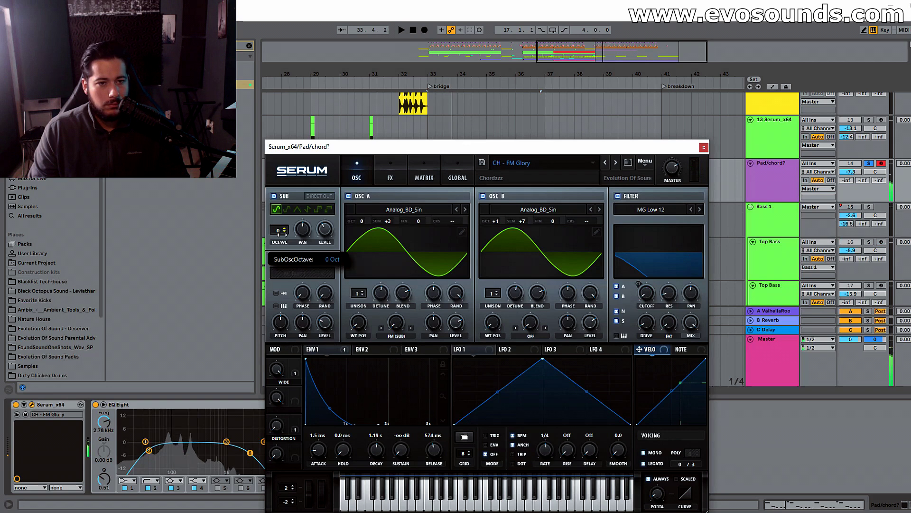
{"action": "left_click_drag", "start_coordinate": [358, 218], "coordinate": [364, 210]}
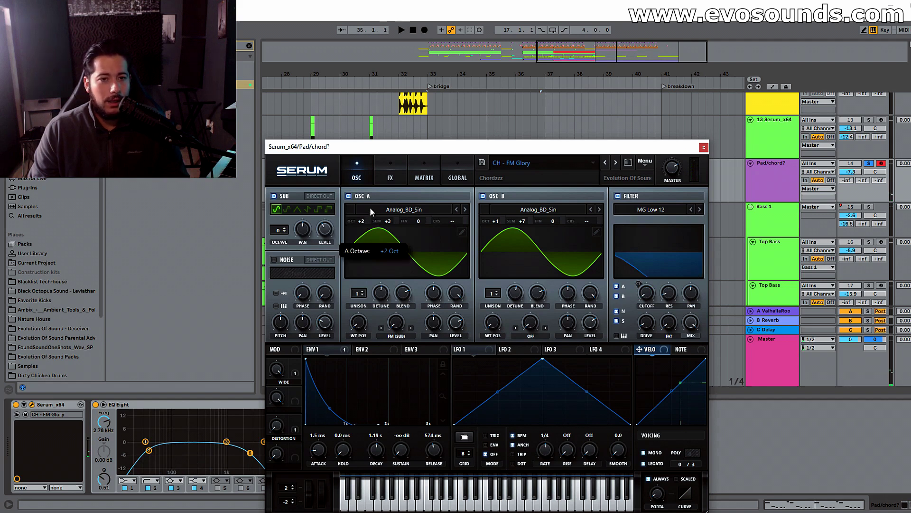
{"action": "key", "text": "space"}
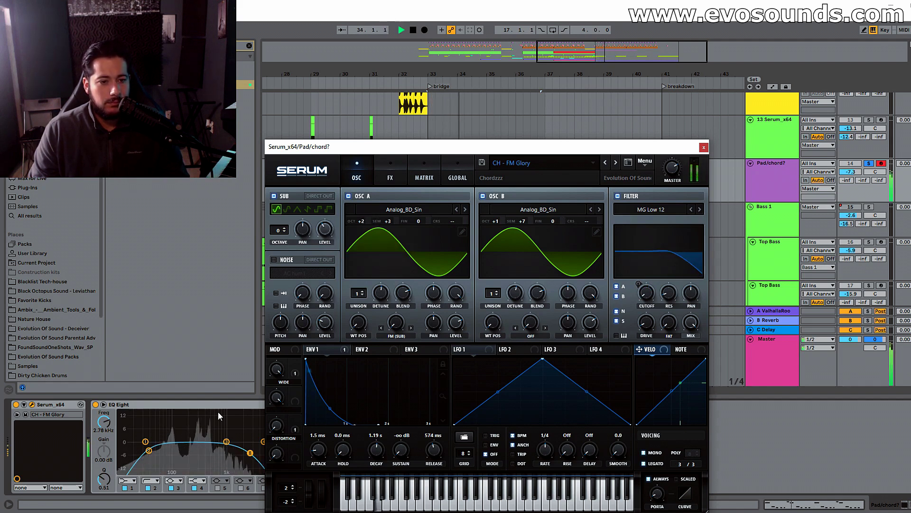
Step: Lower the EQ Eight low cut to about 33 Hz and set Serum's sub oscillator octave to -1
{"action": "mouse_move", "coordinate": [445, 333]}
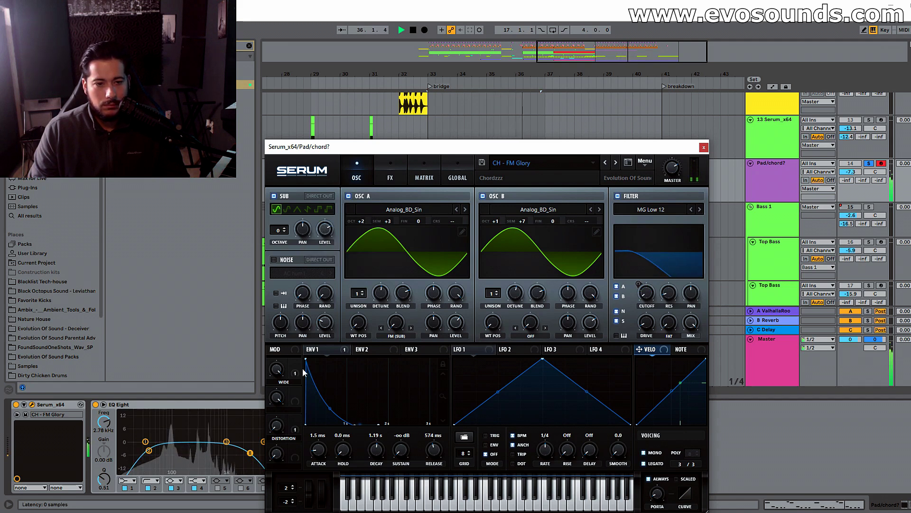
{"action": "left_click", "coordinate": [149, 450]}
{"action": "left_click_drag", "start_coordinate": [279, 239], "coordinate": [279, 275]}
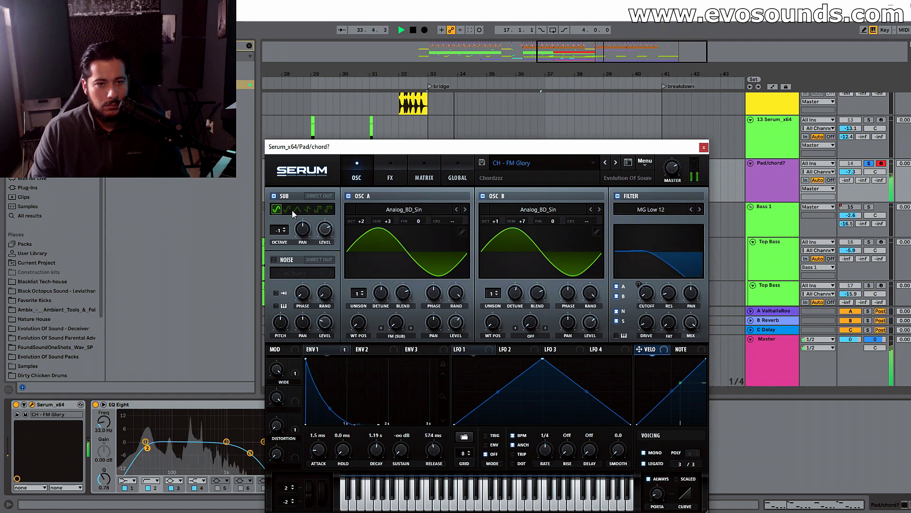
{"action": "left_click", "coordinate": [704, 148]}
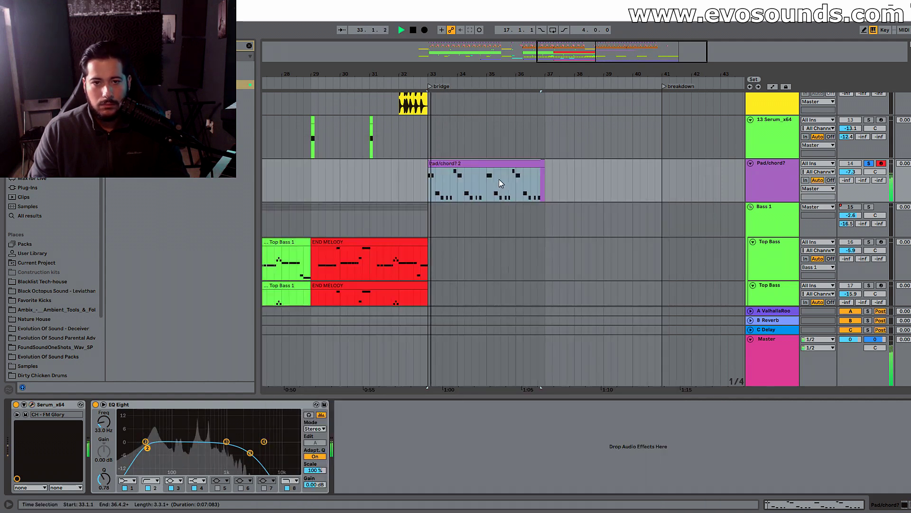
Step: Play the transition into the bridge with the full mix and duplicate the Pad/chord? clip to fill bars 37 to 41
{"action": "left_click", "coordinate": [411, 180]}
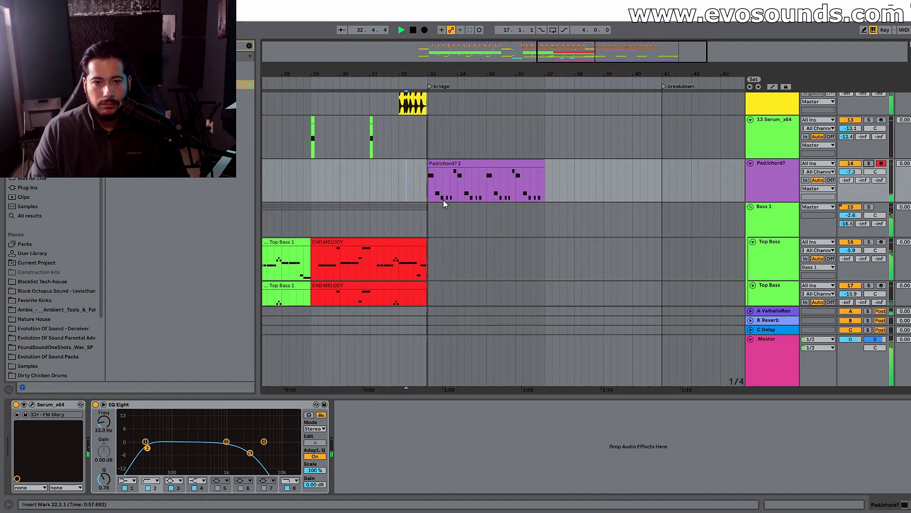
{"action": "left_click", "coordinate": [455, 190]}
{"action": "scroll", "coordinate": [489, 189], "scroll_direction": "up", "scroll_amount": 2}
{"action": "key", "text": "ctrl+d"}
Step: Listen to the bridge while checking where the drum, clap, hi-hat and percussion clips end before the breakdown marker
{"action": "left_click", "coordinate": [750, 97]}
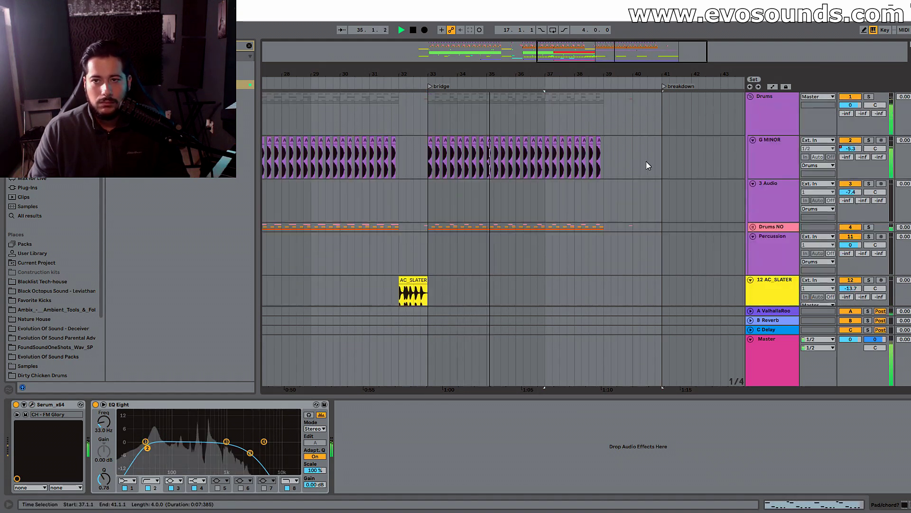
{"action": "scroll", "coordinate": [570, 170], "scroll_direction": "down", "scroll_amount": 3}
{"action": "left_click", "coordinate": [752, 157]}
{"action": "scroll", "coordinate": [522, 199], "scroll_direction": "down", "scroll_amount": 5}
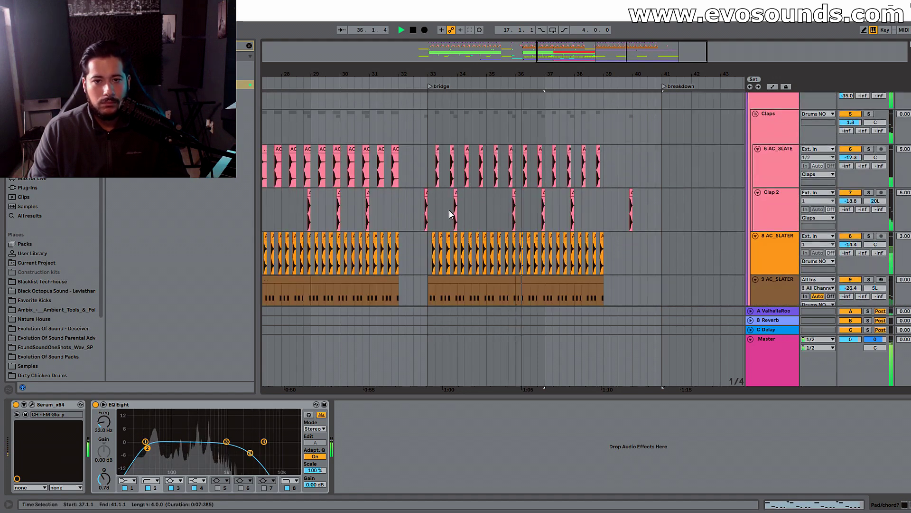
{"action": "scroll", "coordinate": [451, 233], "scroll_direction": "down", "scroll_amount": 4}
{"action": "scroll", "coordinate": [454, 221], "scroll_direction": "up", "scroll_amount": 2}
{"action": "scroll", "coordinate": [518, 275], "scroll_direction": "down", "scroll_amount": 10}
{"action": "key", "text": "space"}
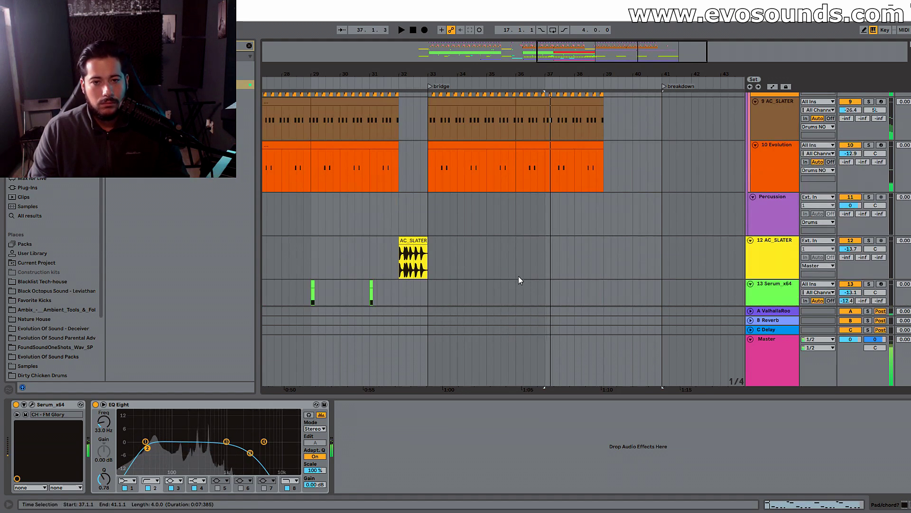
Step: Play the arrangement from bar 31 into the bridge and review the bass and Pad/chord? tracks
{"action": "left_click", "coordinate": [371, 163]}
{"action": "key", "text": "space"}
{"action": "scroll", "coordinate": [411, 177], "scroll_direction": "up", "scroll_amount": 5}
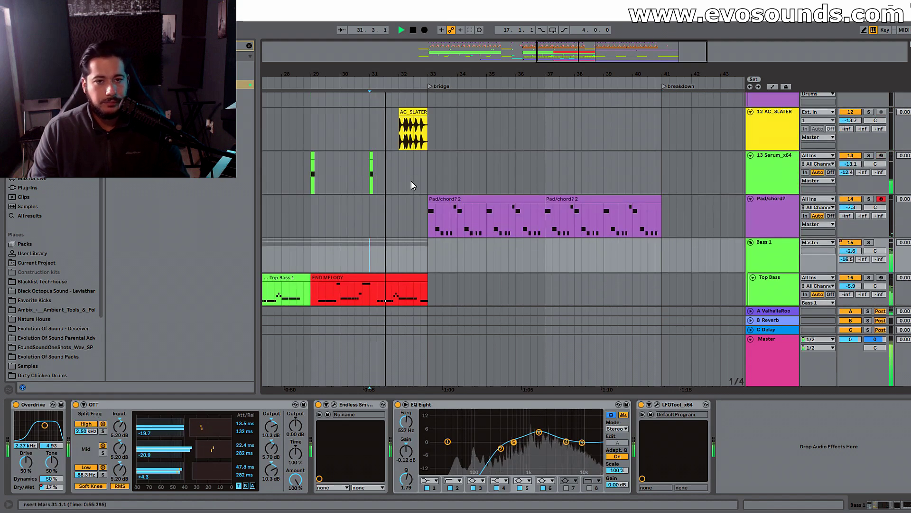
{"action": "scroll", "coordinate": [437, 209], "scroll_direction": "down", "scroll_amount": 10}
{"action": "scroll", "coordinate": [449, 200], "scroll_direction": "up", "scroll_amount": 3}
{"action": "scroll", "coordinate": [453, 196], "scroll_direction": "up", "scroll_amount": 5}
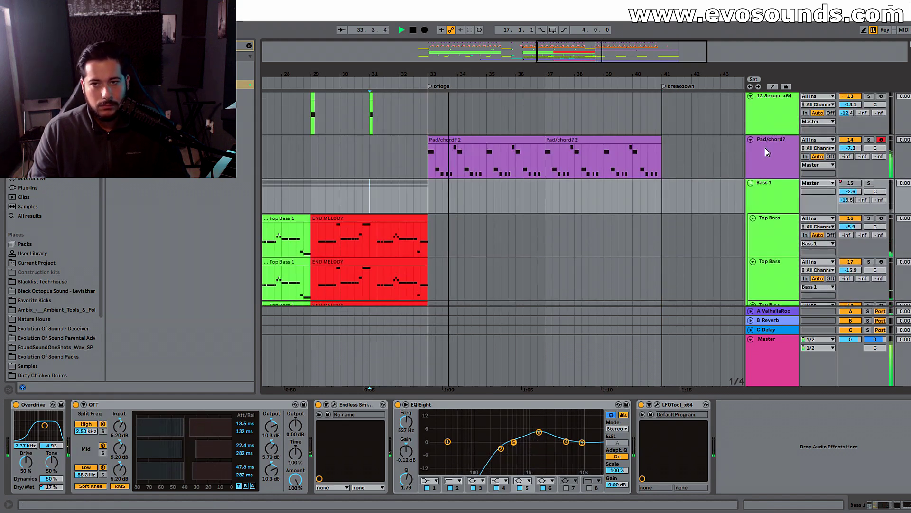
Step: Select the Pad/chord? track and open its first bridge clip to inspect the notes, including the D#1 note
{"action": "left_click", "coordinate": [765, 147]}
{"action": "scroll", "coordinate": [726, 153], "scroll_direction": "up", "scroll_amount": 2}
{"action": "scroll", "coordinate": [483, 194], "scroll_direction": "up", "scroll_amount": 4}
{"action": "scroll", "coordinate": [525, 219], "scroll_direction": "down", "scroll_amount": 5}
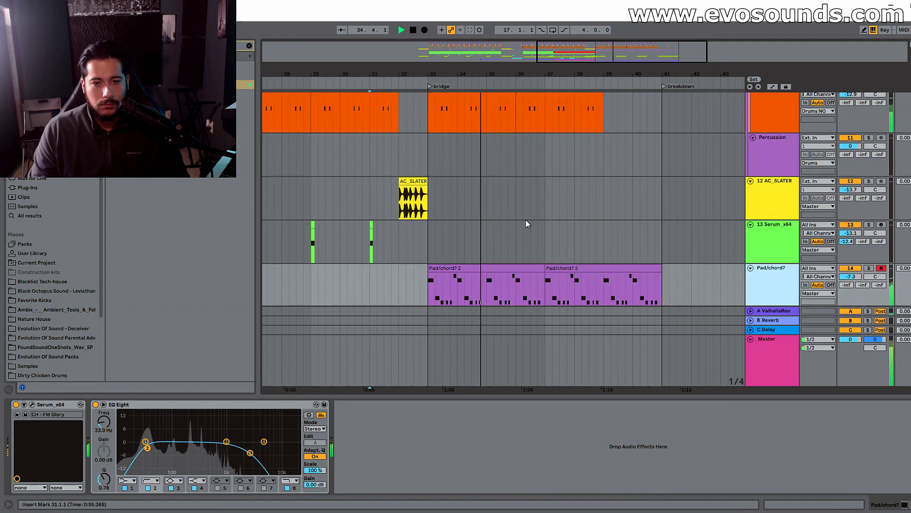
{"action": "double_click", "coordinate": [488, 176]}
{"action": "left_click", "coordinate": [246, 361]}
{"action": "left_click", "coordinate": [275, 386]}
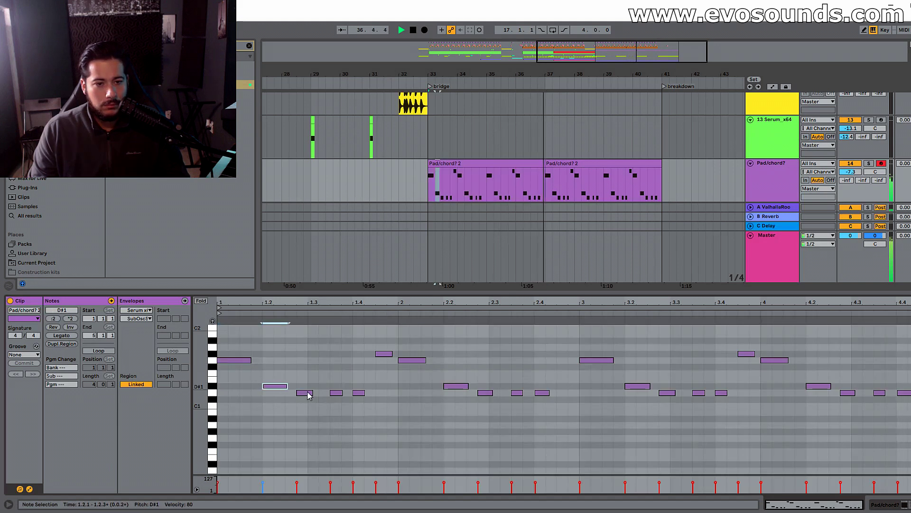
Step: Insert a new MIDI track below Pad/chord? and name it Reese
{"action": "left_click", "coordinate": [771, 177]}
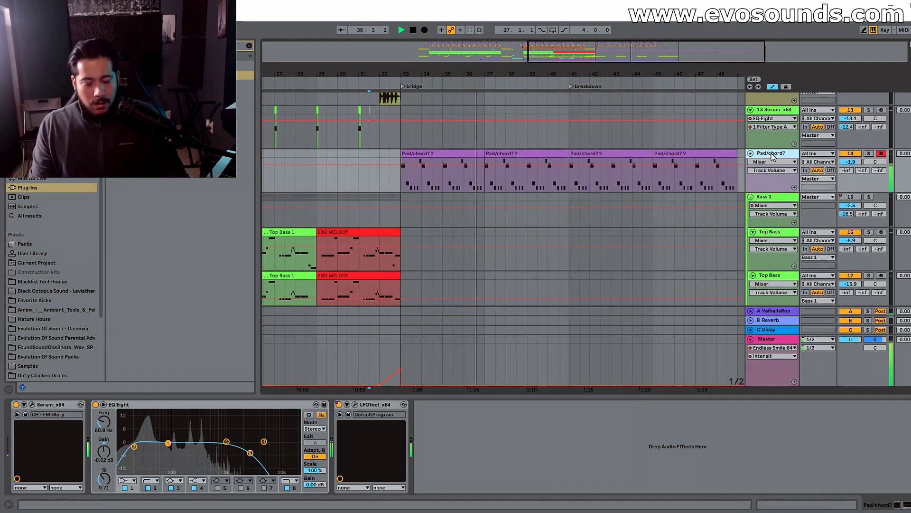
{"action": "key", "text": "ctrl+shift+t"}
{"action": "type", "text": "Reese"}
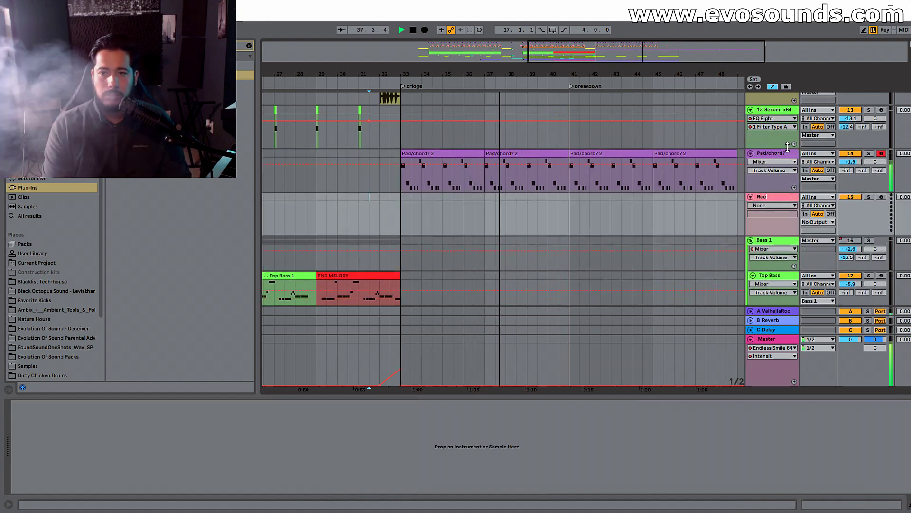
{"action": "key", "text": "Return"}
Step: Load Serum on the Reese track with the BA - Reesia preset from Evolution Of Sound - Dark Bass
{"action": "left_click", "coordinate": [249, 46]}
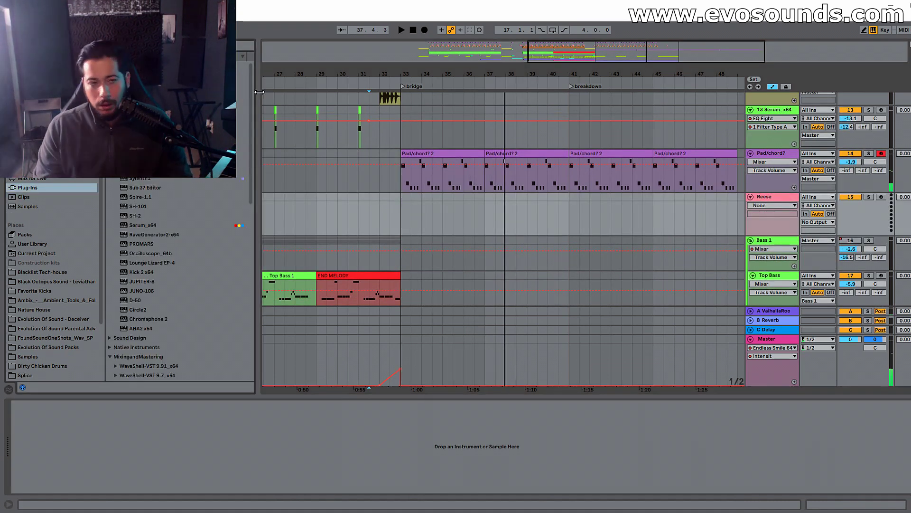
{"action": "type", "text": "serum"}
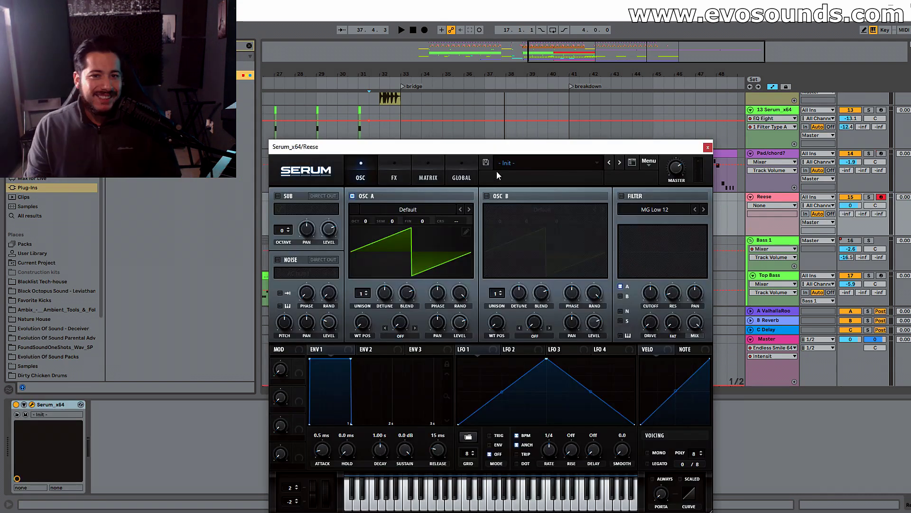
{"action": "left_click", "coordinate": [497, 165]}
{"action": "mouse_move", "coordinate": [566, 259]}
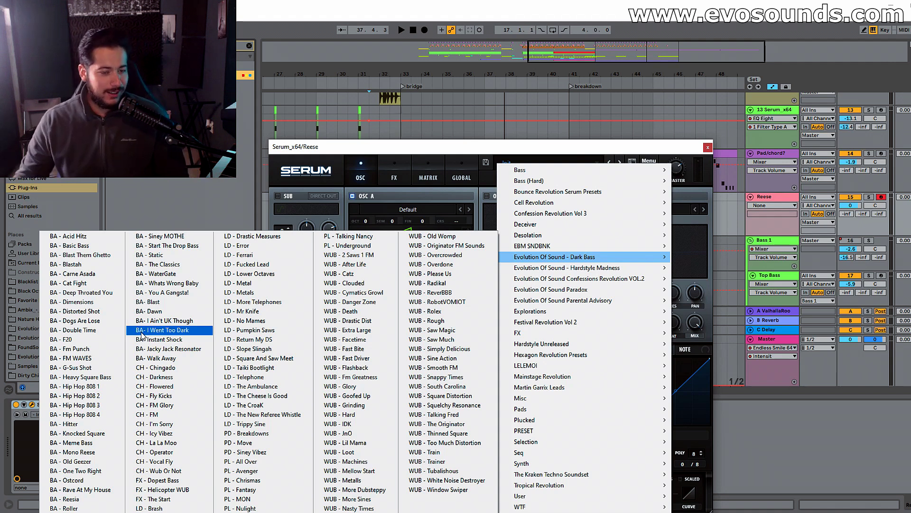
{"action": "left_click", "coordinate": [94, 499]}
{"action": "left_click", "coordinate": [707, 148]}
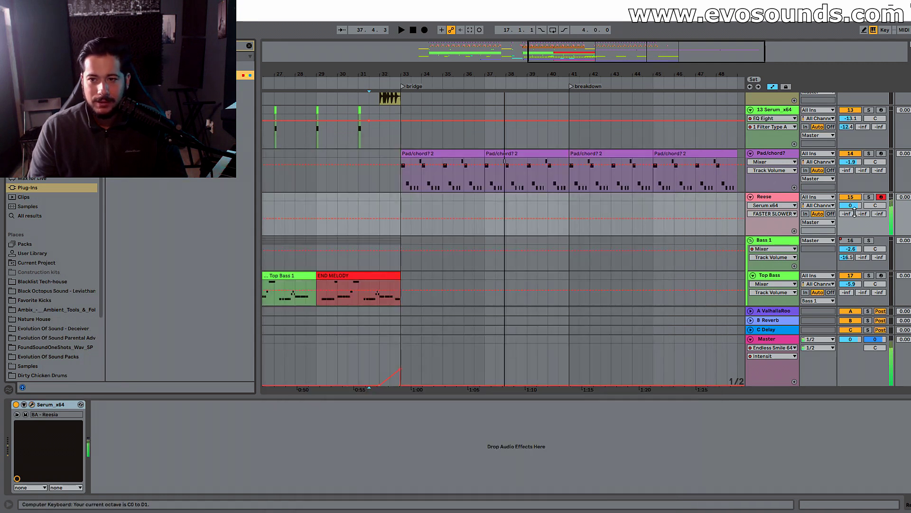
Step: Start playback before the bridge and create an empty MIDI clip on the Reese track from bar 33 to 41
{"action": "left_click", "coordinate": [358, 185]}
{"action": "key", "text": "space"}
{"action": "left_click_drag", "start_coordinate": [404, 217], "coordinate": [570, 200]}
{"action": "key", "text": "ctrl+shift+m"}
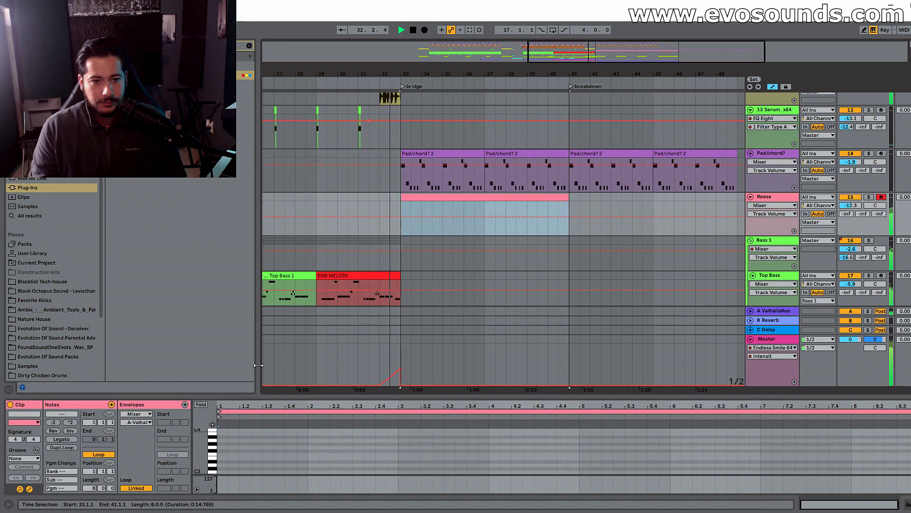
Step: Draw a sustained D#1 note across the Reese clip and audition it with the arrangement
{"action": "left_click_drag", "start_coordinate": [300, 396], "coordinate": [301, 281]}
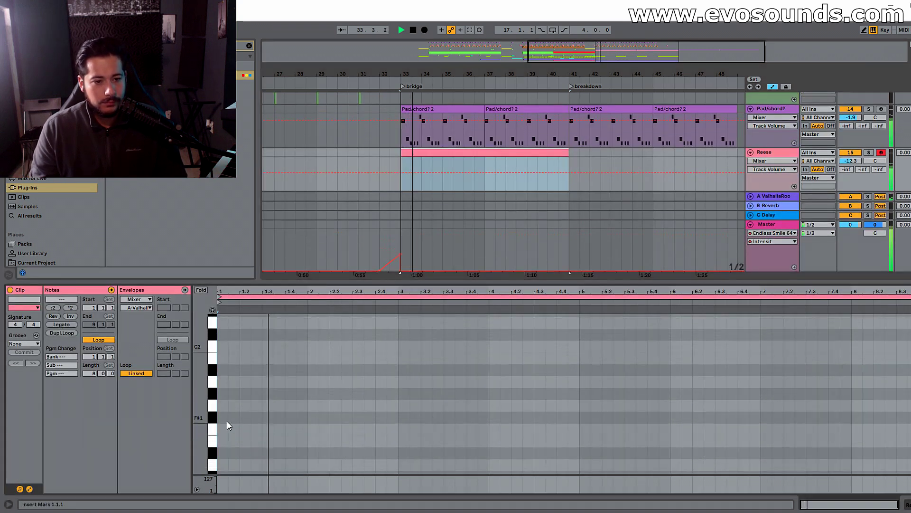
{"action": "double_click", "coordinate": [219, 449]}
{"action": "left_click_drag", "start_coordinate": [229, 449], "coordinate": [910, 449]}
{"action": "key", "text": "space"}
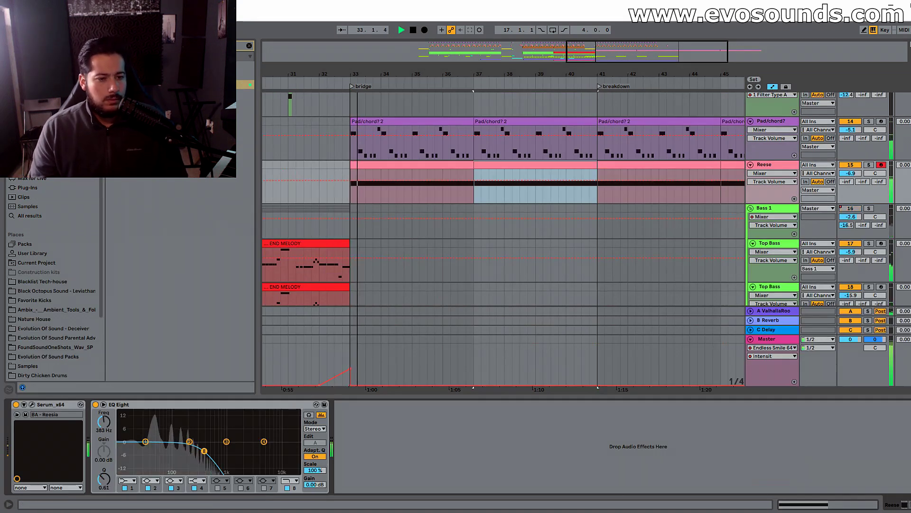
Step: Turn off the distortion and compressor effects in the Reese track's Serum and check its oscillator settings
{"action": "left_click", "coordinate": [33, 404]}
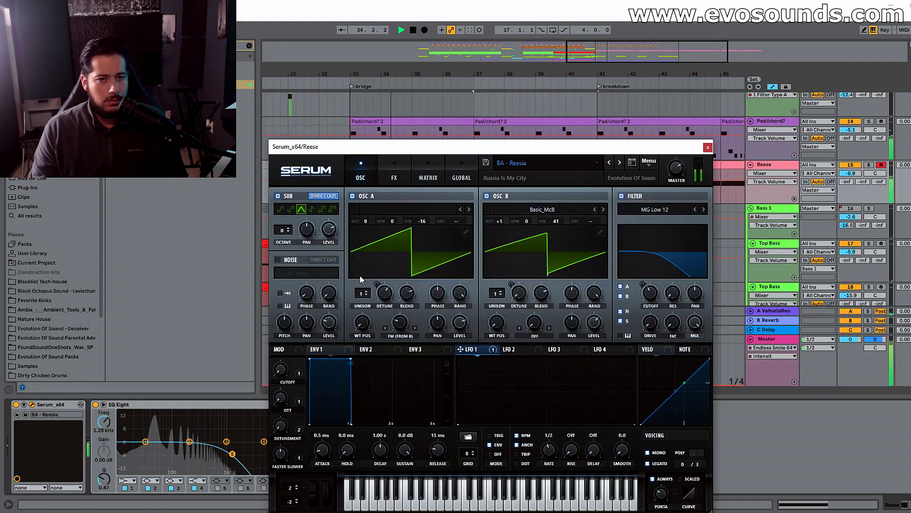
{"action": "left_click", "coordinate": [395, 177]}
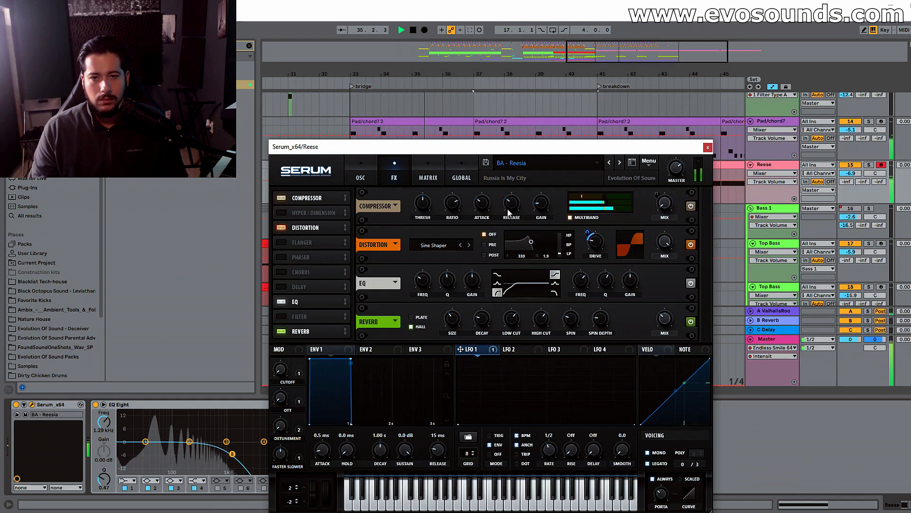
{"action": "left_click", "coordinate": [283, 229]}
{"action": "left_click", "coordinate": [284, 199]}
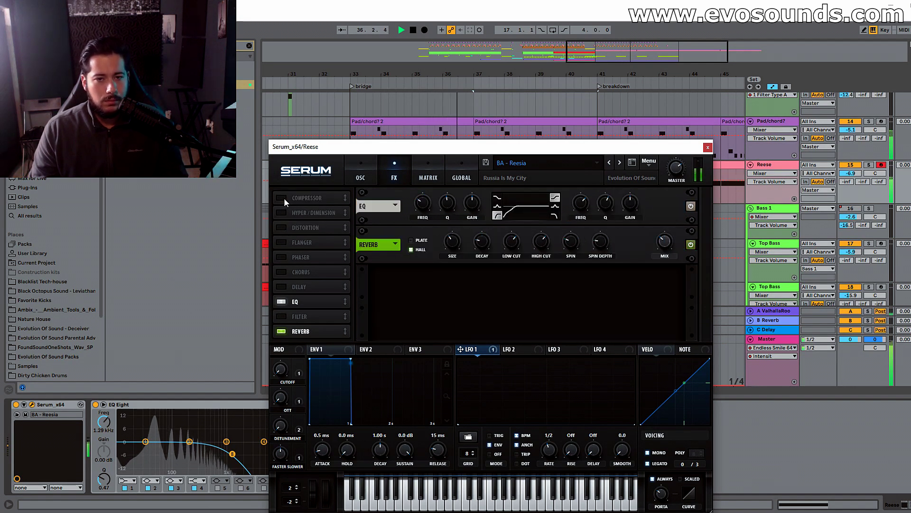
{"action": "left_click", "coordinate": [359, 179]}
{"action": "left_click", "coordinate": [394, 177]}
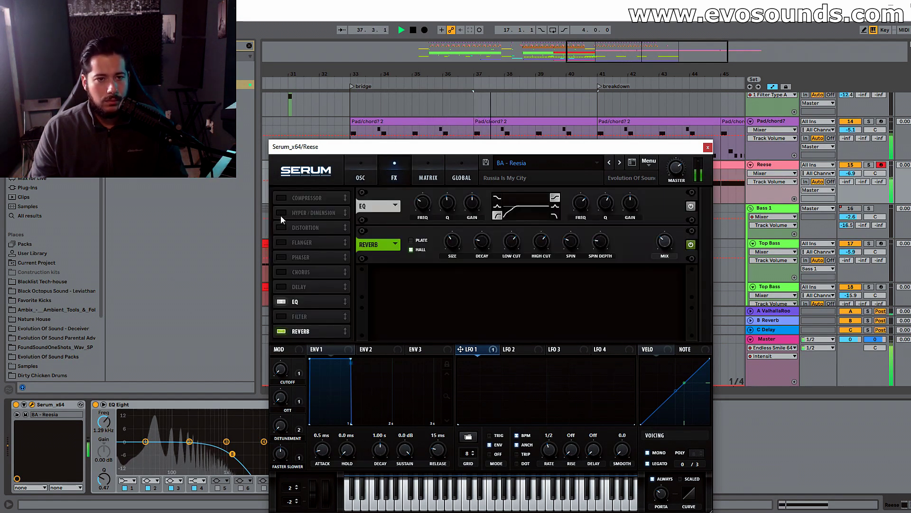
{"action": "left_click", "coordinate": [354, 168]}
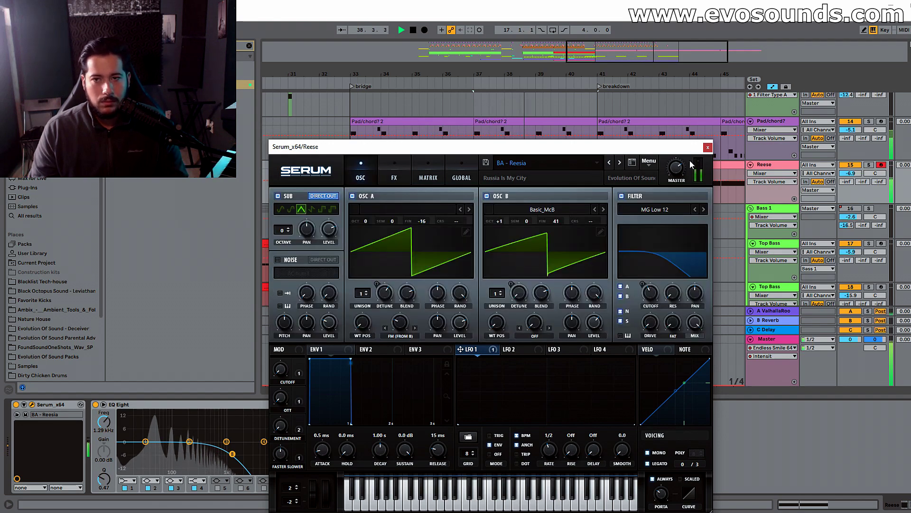
{"action": "left_click", "coordinate": [708, 147]}
Step: Review the bridge and breakdown across the tracks during playback and inspect the Reese clip from bar 41
{"action": "scroll", "coordinate": [544, 223], "scroll_direction": "up", "scroll_amount": 3}
{"action": "scroll", "coordinate": [545, 223], "scroll_direction": "down", "scroll_amount": 4}
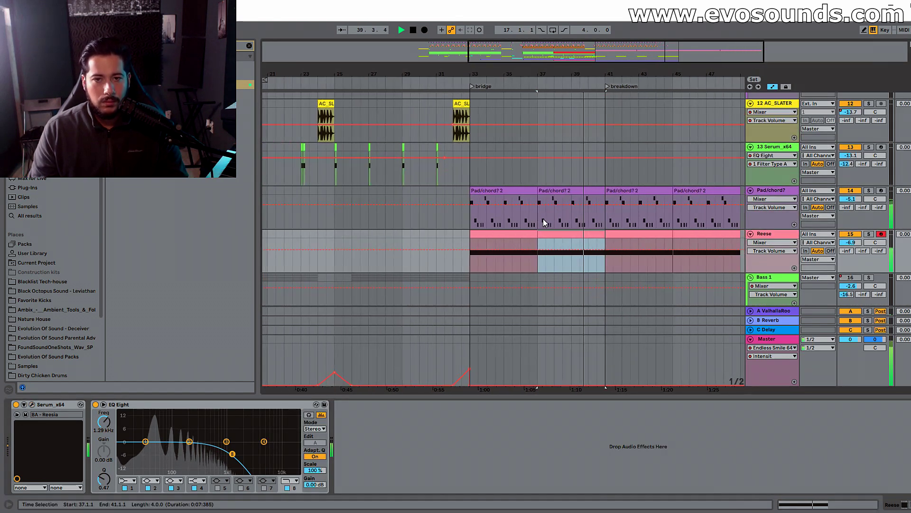
{"action": "scroll", "coordinate": [631, 226], "scroll_direction": "down", "scroll_amount": 6}
{"action": "scroll", "coordinate": [602, 200], "scroll_direction": "up", "scroll_amount": 3}
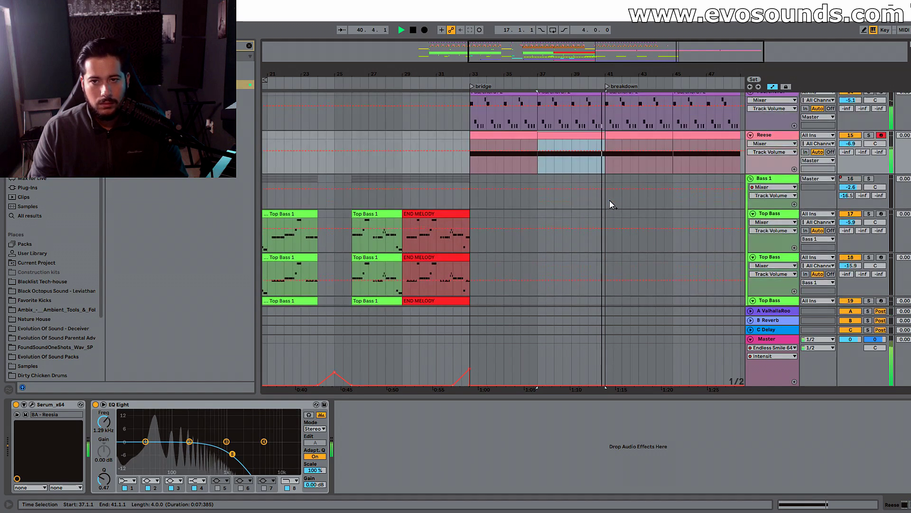
{"action": "scroll", "coordinate": [612, 205], "scroll_direction": "up", "scroll_amount": 3}
{"action": "left_click", "coordinate": [629, 212]}
{"action": "scroll", "coordinate": [533, 210], "scroll_direction": "right", "scroll_amount": 3}
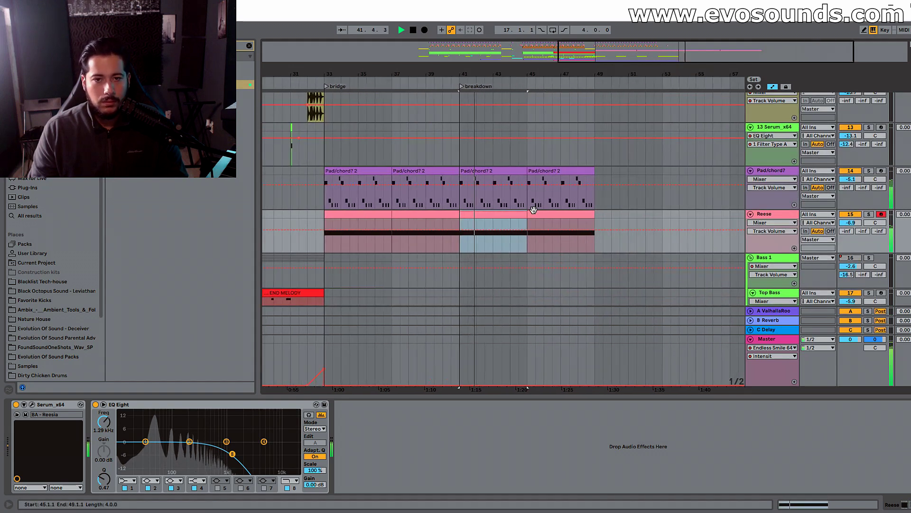
{"action": "double_click", "coordinate": [494, 217]}
{"action": "left_click_drag", "start_coordinate": [511, 394], "coordinate": [534, 402]}
{"action": "scroll", "coordinate": [779, 153], "scroll_direction": "up", "scroll_amount": 2}
Step: Select the Pad/chord? track and replay from bar 31 into the bridge to judge the transition
{"action": "left_click", "coordinate": [778, 154]}
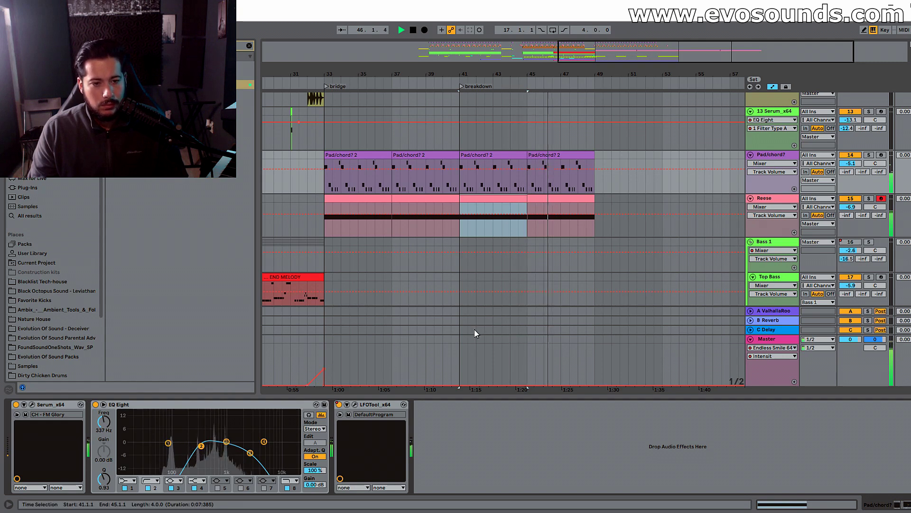
{"action": "left_click_drag", "start_coordinate": [653, 56], "coordinate": [560, 56]}
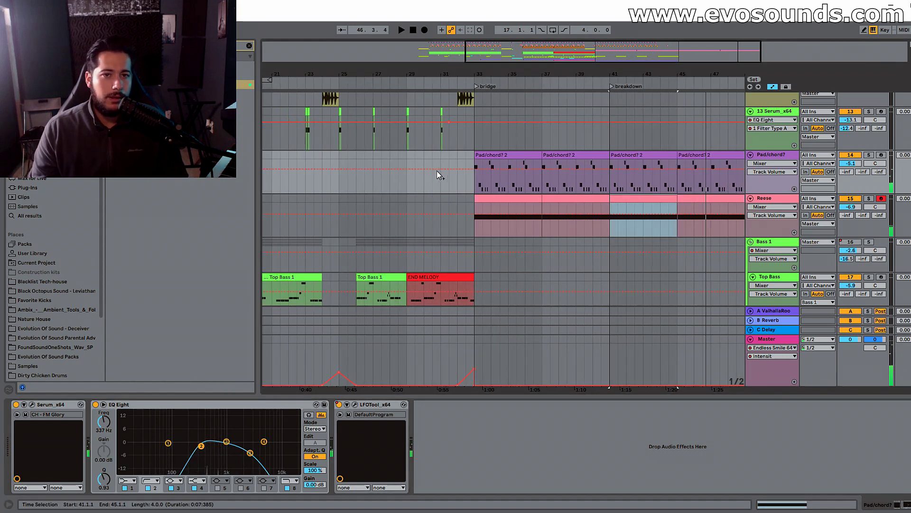
{"action": "left_click", "coordinate": [442, 166]}
{"action": "key", "text": "space"}
{"action": "scroll", "coordinate": [467, 204], "scroll_direction": "down", "scroll_amount": 4}
{"action": "scroll", "coordinate": [475, 221], "scroll_direction": "up", "scroll_amount": 5}
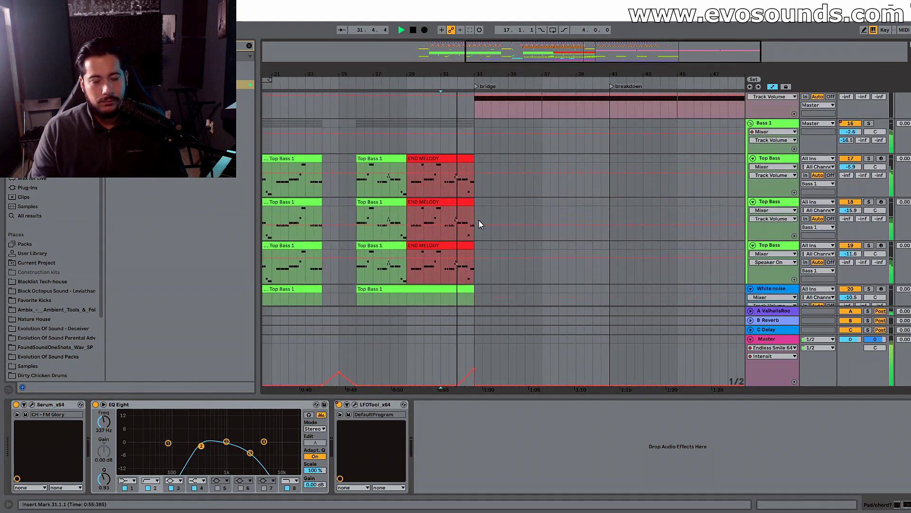
{"action": "scroll", "coordinate": [479, 233], "scroll_direction": "up", "scroll_amount": 3}
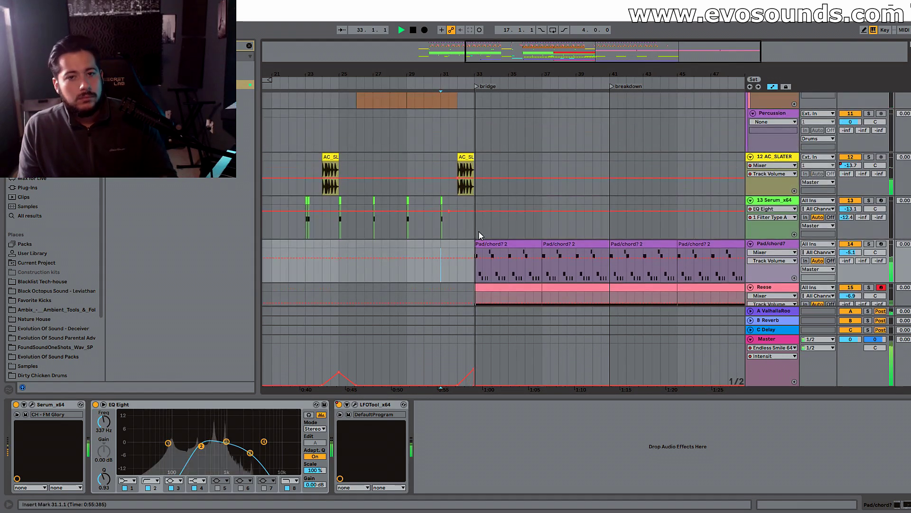
{"action": "scroll", "coordinate": [480, 226], "scroll_direction": "down", "scroll_amount": 4}
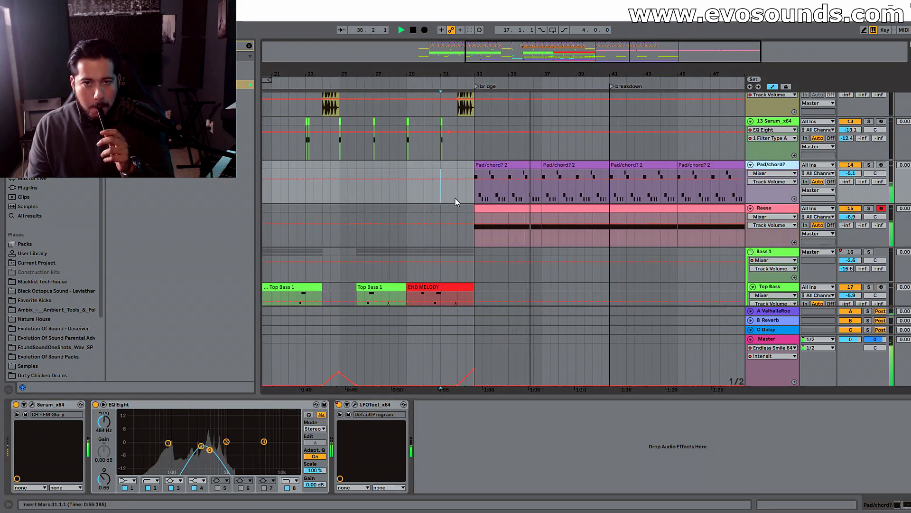
Step: Show the EQ Eight 8 Frequency A automation on Pad/chord? and shape a rising frequency between bars 33 and 41
{"action": "left_click", "coordinate": [103, 421]}
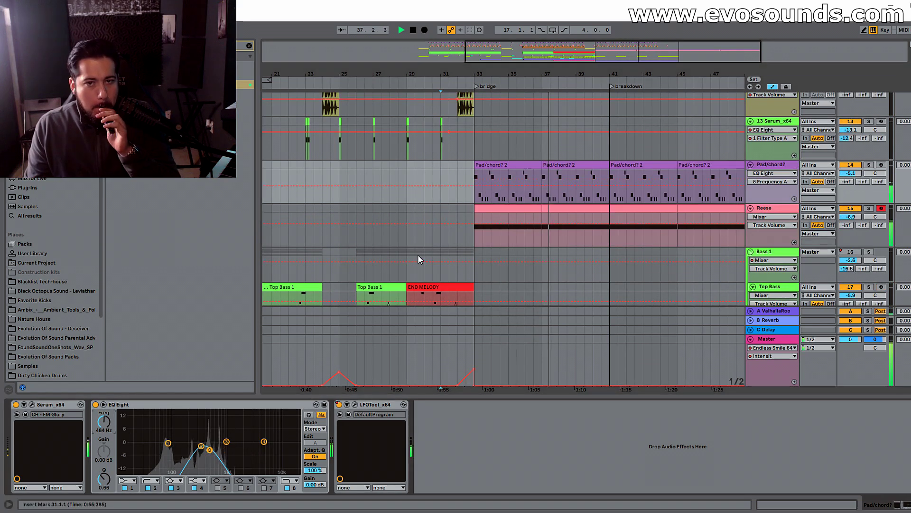
{"action": "left_click", "coordinate": [475, 186]}
{"action": "left_click_drag", "start_coordinate": [631, 74], "coordinate": [507, 75]}
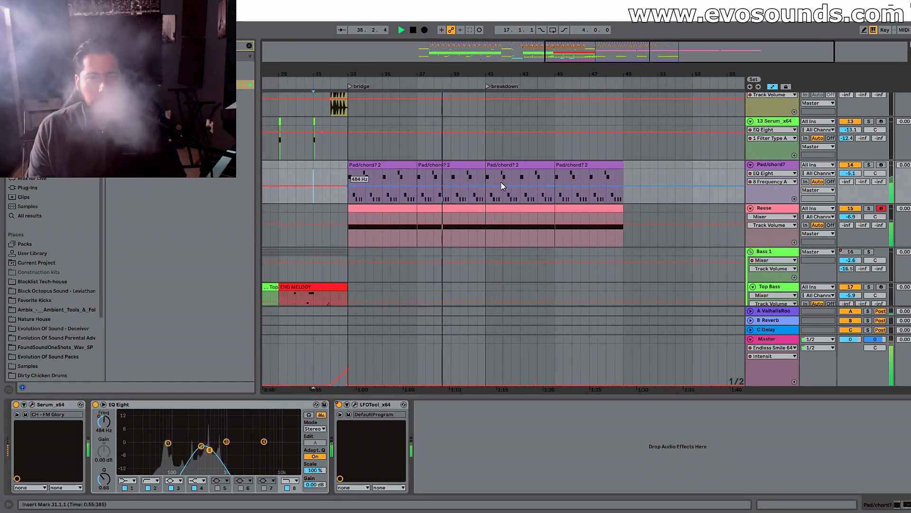
{"action": "left_click_drag", "start_coordinate": [485, 185], "coordinate": [486, 180]}
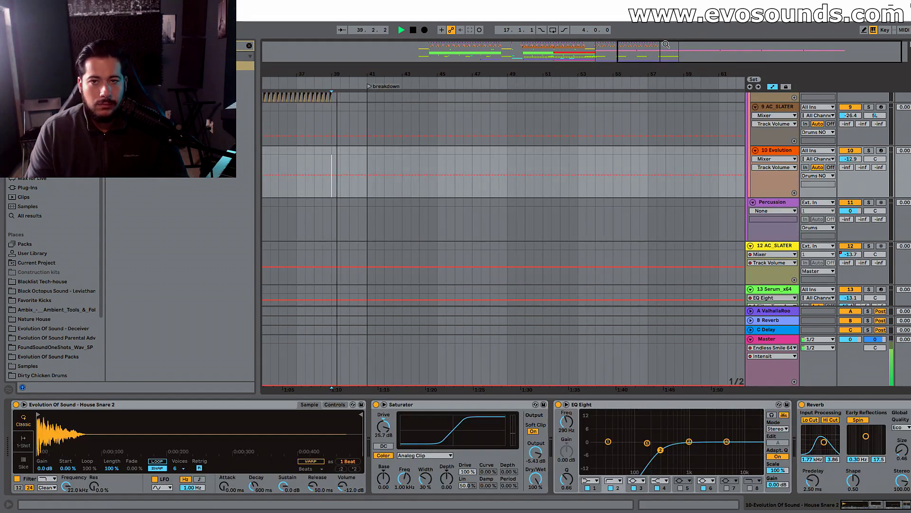
Step: Duplicate the bar 38 clips of the clap and 8 AC_SLATER hi-hat tracks into bar 39
{"action": "left_click", "coordinate": [458, 161]}
{"action": "scroll", "coordinate": [463, 174], "scroll_direction": "up", "scroll_amount": 4}
{"action": "scroll", "coordinate": [475, 172], "scroll_direction": "down", "scroll_amount": 3}
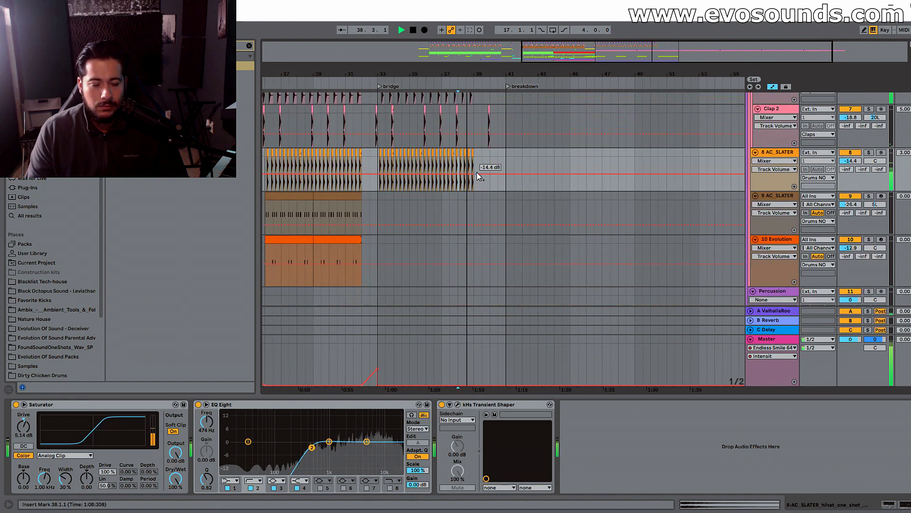
{"action": "scroll", "coordinate": [475, 172], "scroll_direction": "up", "scroll_amount": 3}
{"action": "scroll", "coordinate": [483, 174], "scroll_direction": "up", "scroll_amount": 1}
{"action": "left_click_drag", "start_coordinate": [469, 75], "coordinate": [484, 107]}
{"action": "left_click_drag", "start_coordinate": [518, 239], "coordinate": [484, 176]}
{"action": "key", "text": "ctrl+d"}
{"action": "key", "text": "space"}
{"action": "key", "text": "space"}
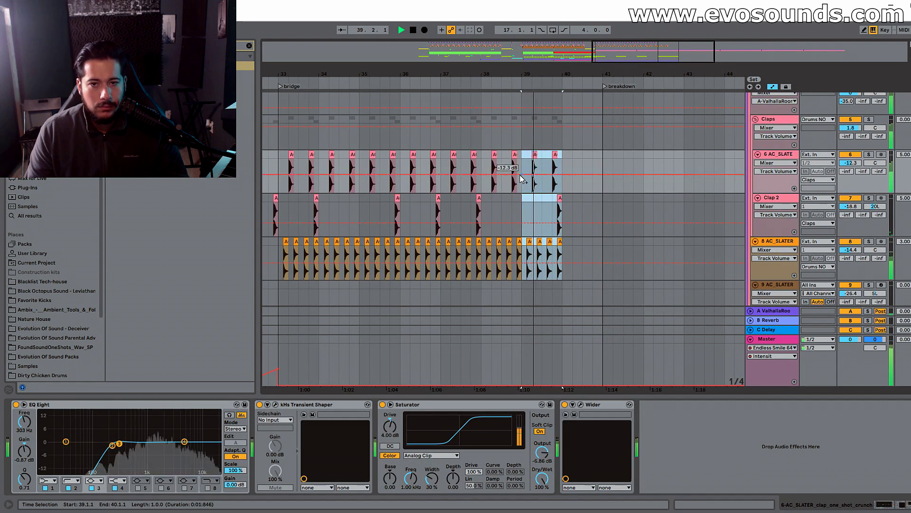
Step: Duplicate the G MINOR track's clips from bars 37 to 39 so they fill bars 39 to 41
{"action": "scroll", "coordinate": [522, 175], "scroll_direction": "up", "scroll_amount": 3}
{"action": "left_click", "coordinate": [453, 142]}
{"action": "scroll", "coordinate": [520, 147], "scroll_direction": "up", "scroll_amount": 1}
{"action": "left_click_drag", "start_coordinate": [521, 149], "coordinate": [446, 152]}
{"action": "key", "text": "ctrl+d"}
{"action": "scroll", "coordinate": [545, 213], "scroll_direction": "down", "scroll_amount": 5}
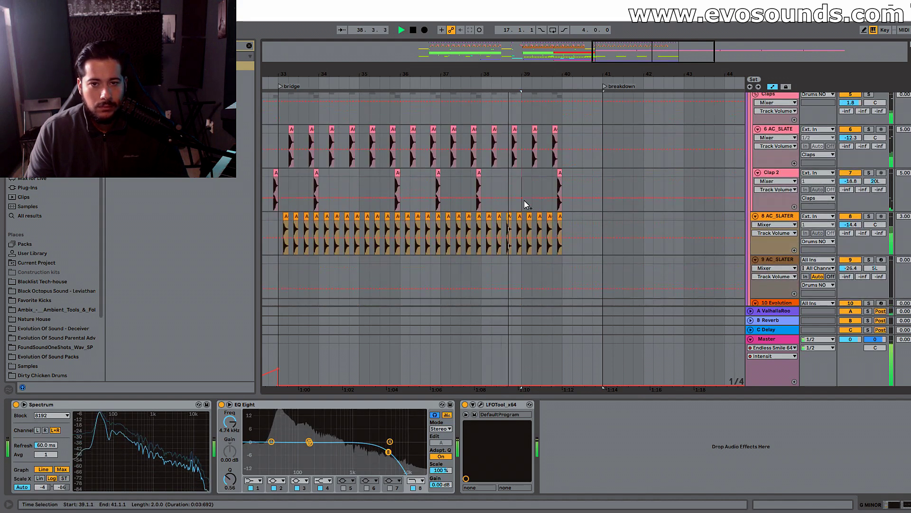
Step: Duplicate the bar 39 clips of the clap and 8 AC_SLATER hi-hat tracks into bar 40
{"action": "left_click_drag", "start_coordinate": [522, 242], "coordinate": [560, 133]}
{"action": "key", "text": "ctrl+d"}
{"action": "scroll", "coordinate": [593, 190], "scroll_direction": "up", "scroll_amount": 1}
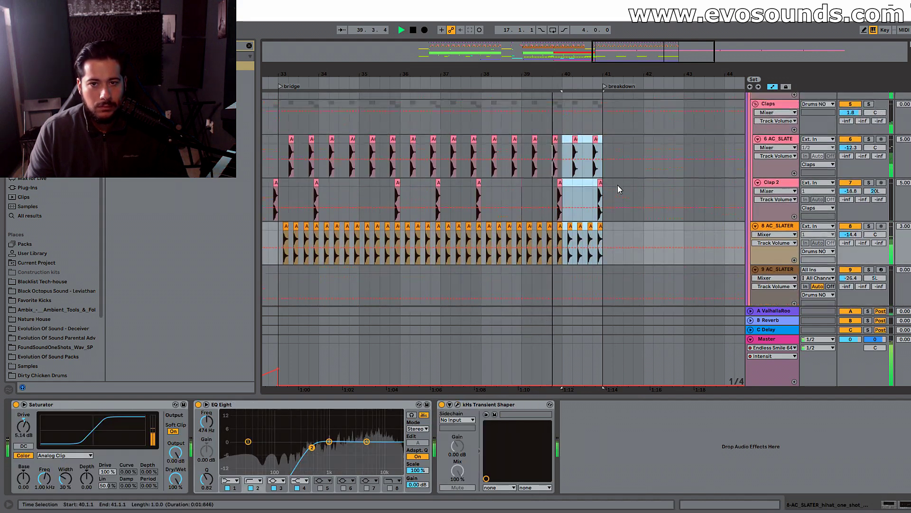
Step: Delete the G MINOR track's clips between bars 40 and 41 to leave a gap before the breakdown
{"action": "scroll", "coordinate": [612, 156], "scroll_direction": "up", "scroll_amount": 5}
{"action": "left_click_drag", "start_coordinate": [604, 140], "coordinate": [559, 121]}
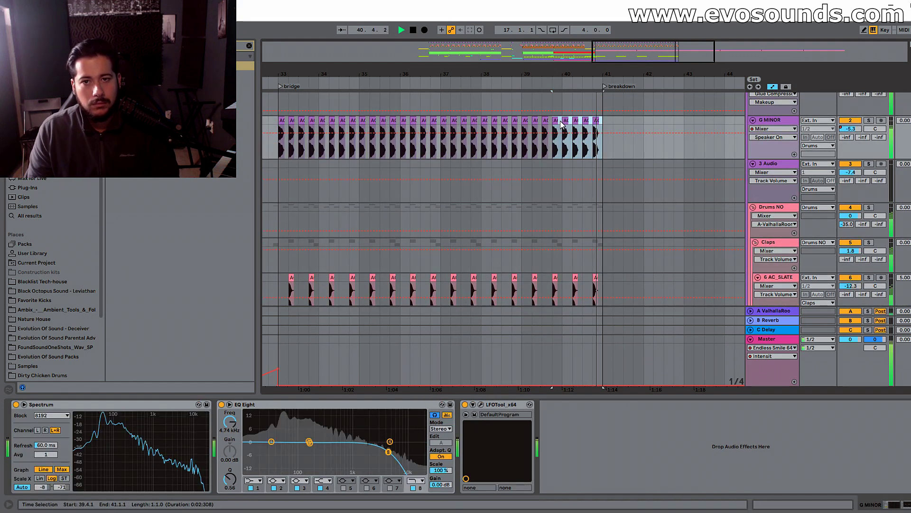
{"action": "key", "text": "Delete"}
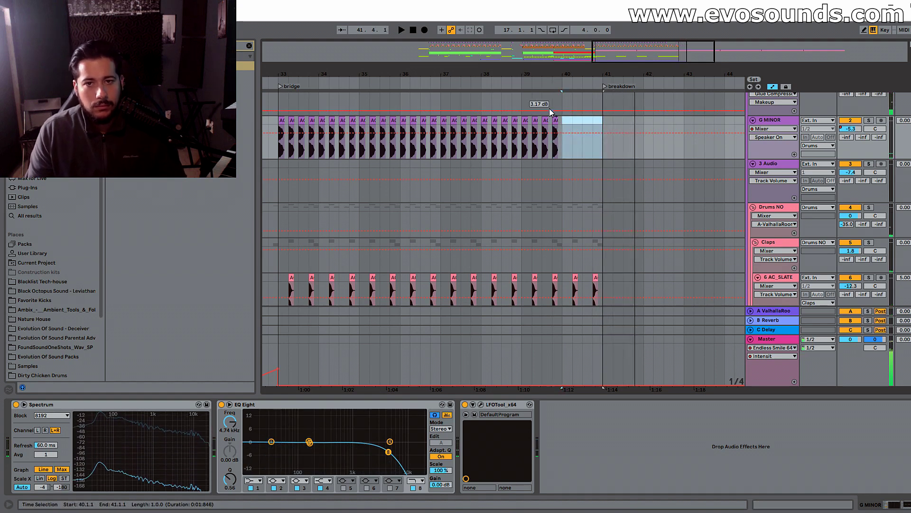
{"action": "left_click", "coordinate": [552, 112]}
Step: Open the Reese clip starting at bar 49, shorten its note to one bar and move it to D#1
{"action": "scroll", "coordinate": [577, 169], "scroll_direction": "down", "scroll_amount": 10}
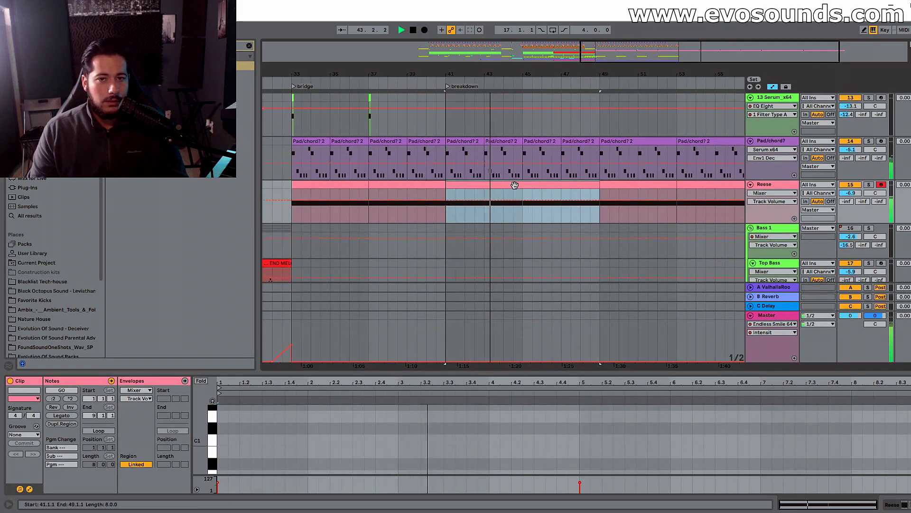
{"action": "left_click_drag", "start_coordinate": [604, 70], "coordinate": [575, 51]}
{"action": "scroll", "coordinate": [472, 232], "scroll_direction": "down", "scroll_amount": 5}
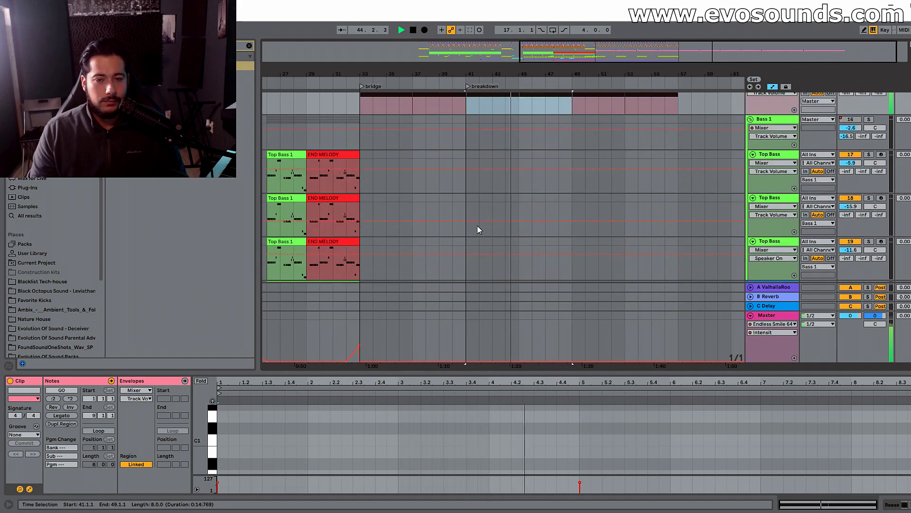
{"action": "left_click_drag", "start_coordinate": [576, 373], "coordinate": [598, 456]}
{"action": "scroll", "coordinate": [628, 328], "scroll_direction": "up", "scroll_amount": 5}
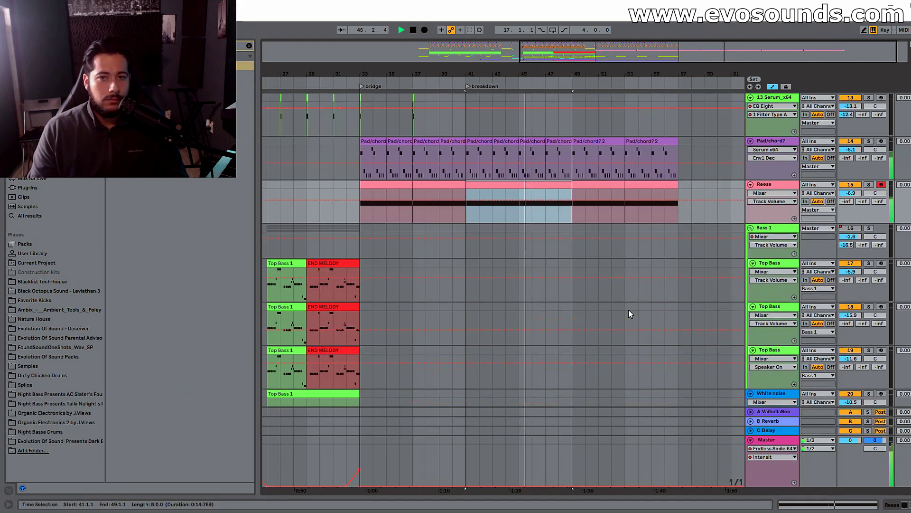
{"action": "left_click", "coordinate": [591, 262]}
{"action": "double_click", "coordinate": [591, 262]}
{"action": "left_click_drag", "start_coordinate": [369, 393], "coordinate": [407, 222]}
{"action": "left_click", "coordinate": [309, 349]}
{"action": "left_click_drag", "start_coordinate": [910, 313], "coordinate": [398, 314]}
{"action": "scroll", "coordinate": [266, 375], "scroll_direction": "up", "scroll_amount": 2}
{"action": "left_click_drag", "start_coordinate": [256, 363], "coordinate": [257, 269]}
Step: Add a one-bar G#0 note and a two-bar G0 note after the first note of the Reese clip
{"action": "key", "text": "ctrl+d"}
{"action": "left_click_drag", "start_coordinate": [432, 271], "coordinate": [429, 354]}
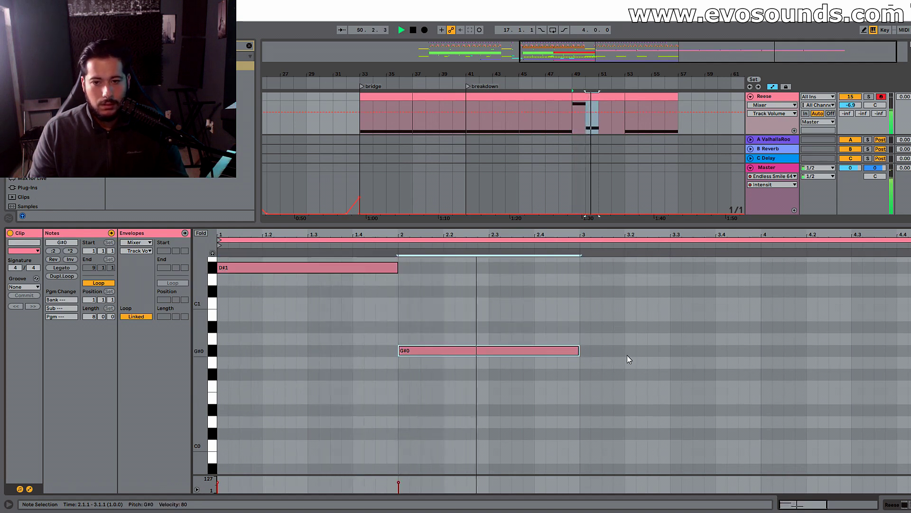
{"action": "key", "text": "ctrl+d"}
{"action": "left_click_drag", "start_coordinate": [628, 355], "coordinate": [620, 364]}
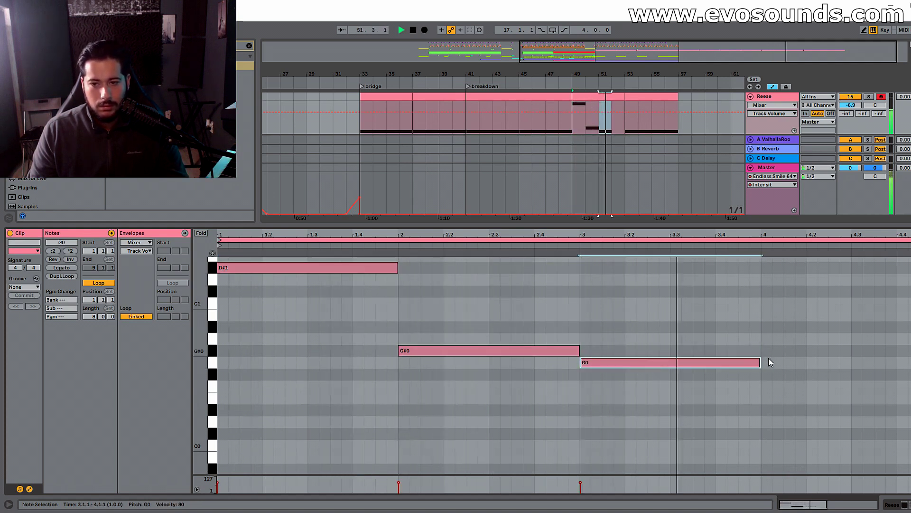
{"action": "left_click_drag", "start_coordinate": [761, 363], "coordinate": [904, 373]}
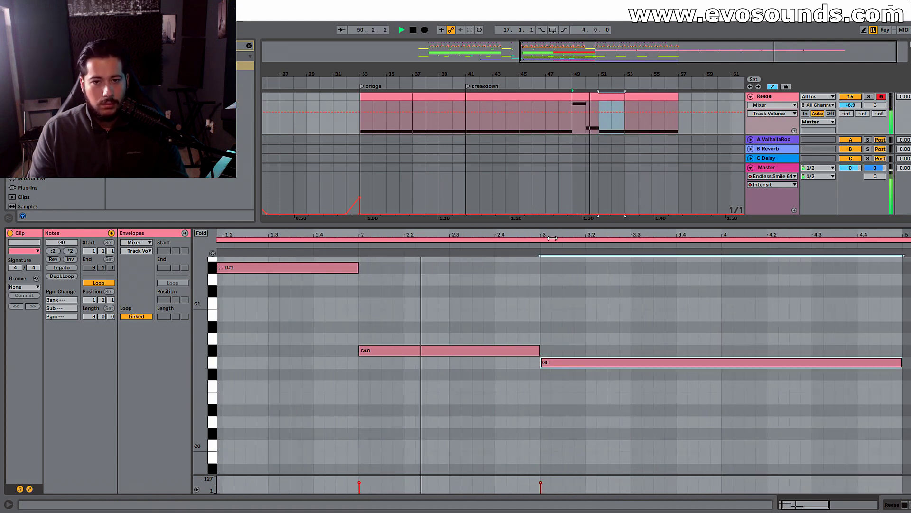
Step: Lower the Reese clip's first note to D#0 and repeat the four-bar pattern over bars 53 to 57
{"action": "left_click_drag", "start_coordinate": [274, 268], "coordinate": [269, 411]}
{"action": "left_click_drag", "start_coordinate": [393, 234], "coordinate": [387, 209]}
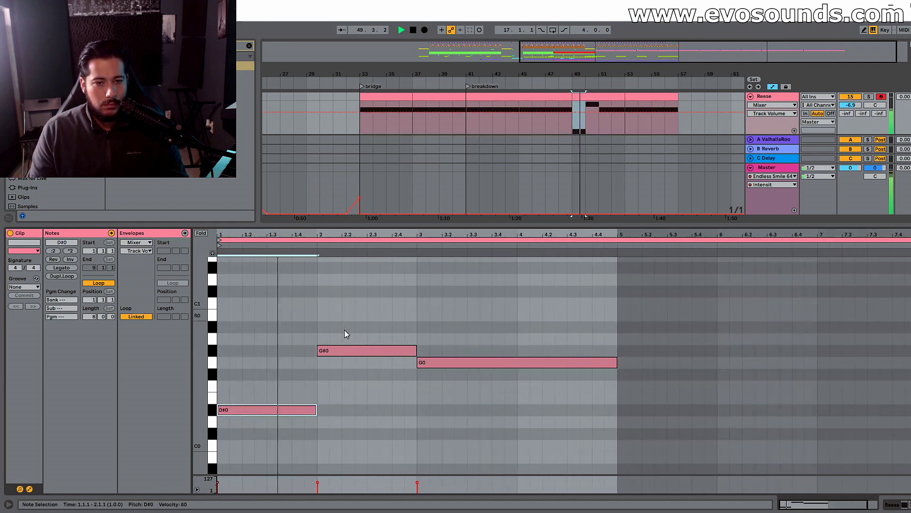
{"action": "left_click", "coordinate": [382, 350]}
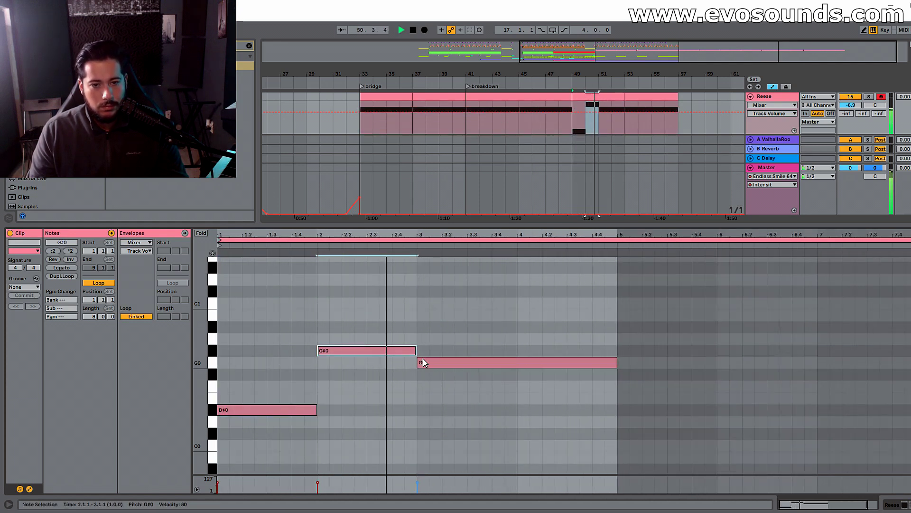
{"action": "left_click", "coordinate": [423, 362]}
{"action": "left_click", "coordinate": [654, 122]}
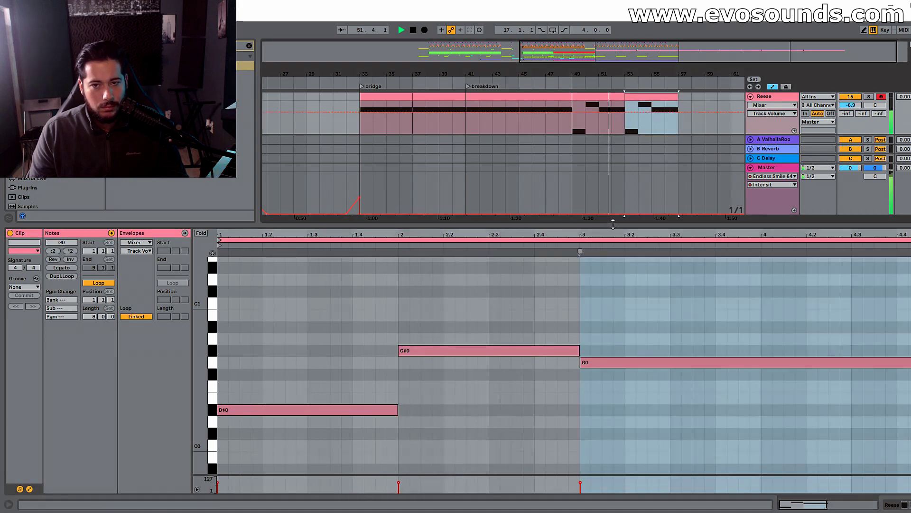
Step: Play the arrangement from bar 49 to hear the new Reese pattern under the chords
{"action": "left_click_drag", "start_coordinate": [613, 224], "coordinate": [615, 360]}
{"action": "scroll", "coordinate": [576, 321], "scroll_direction": "up", "scroll_amount": 5}
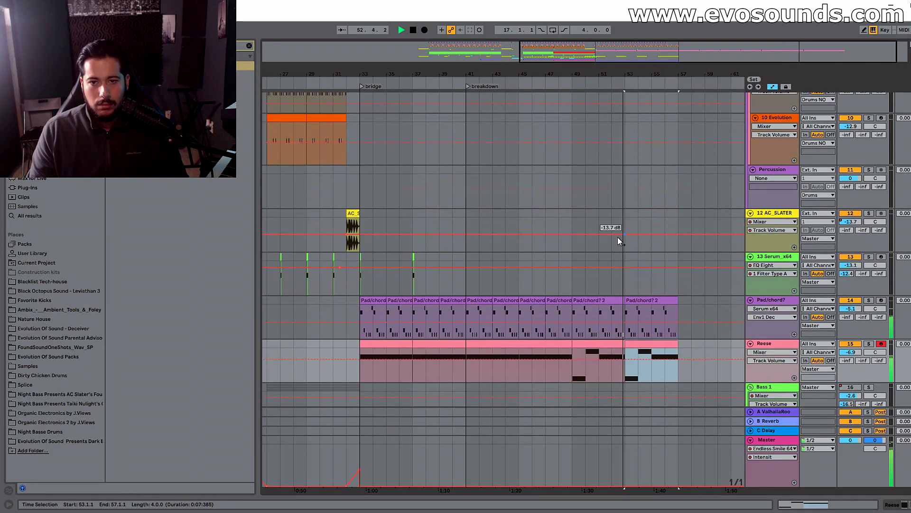
{"action": "scroll", "coordinate": [623, 240], "scroll_direction": "up", "scroll_amount": 5}
{"action": "left_click", "coordinate": [547, 214]}
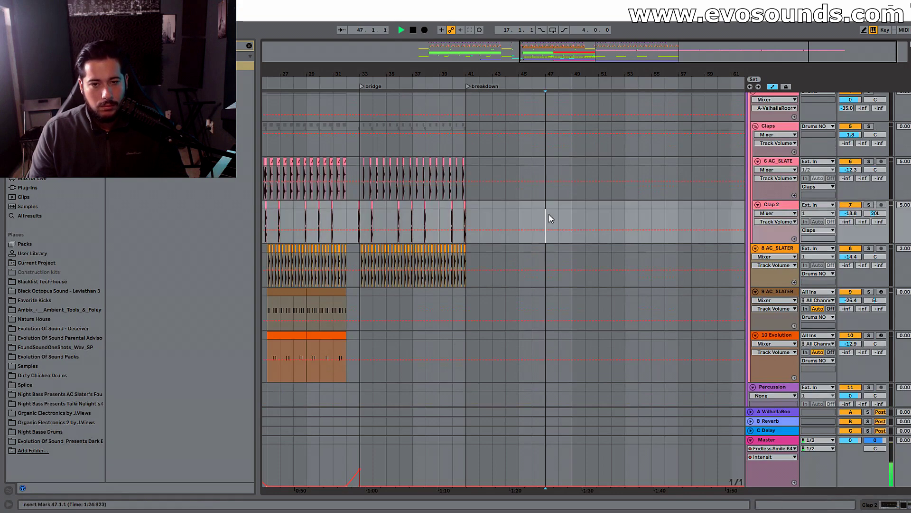
{"action": "key", "text": "space"}
{"action": "scroll", "coordinate": [566, 247], "scroll_direction": "down", "scroll_amount": 5}
{"action": "left_click", "coordinate": [573, 254]}
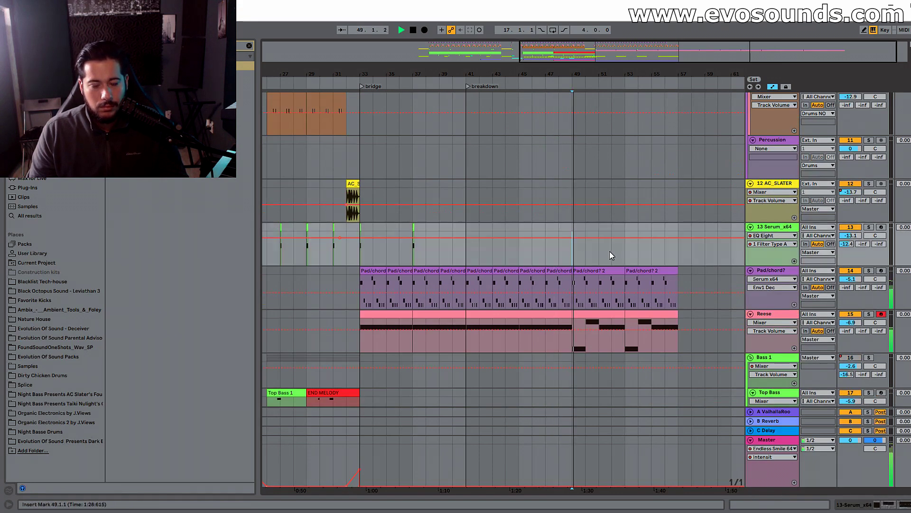
{"action": "scroll", "coordinate": [514, 246], "scroll_direction": "up", "scroll_amount": 8}
{"action": "key", "text": "space"}
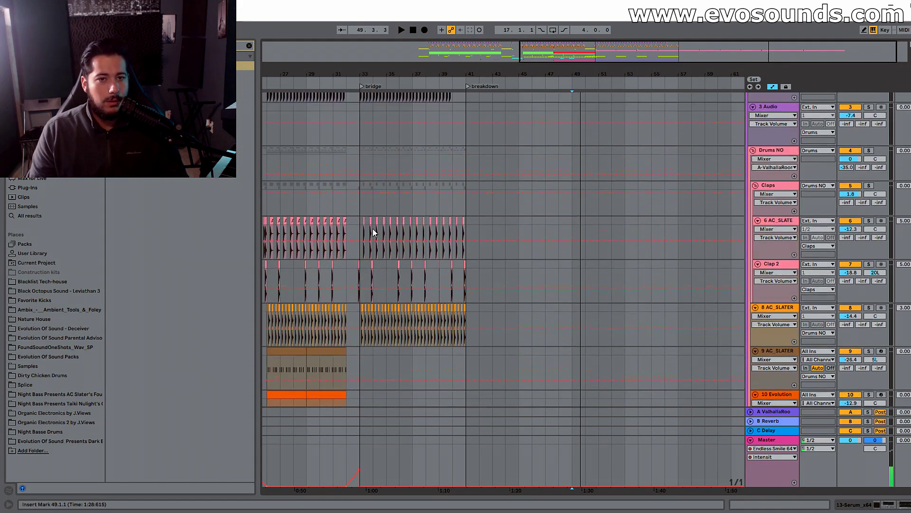
Step: Copy the drum tracks' clips from bars 33 to 41, paste them at bar 49 and play the result
{"action": "scroll", "coordinate": [361, 184], "scroll_direction": "up", "scroll_amount": 2}
{"action": "left_click_drag", "start_coordinate": [465, 388], "coordinate": [359, 123]}
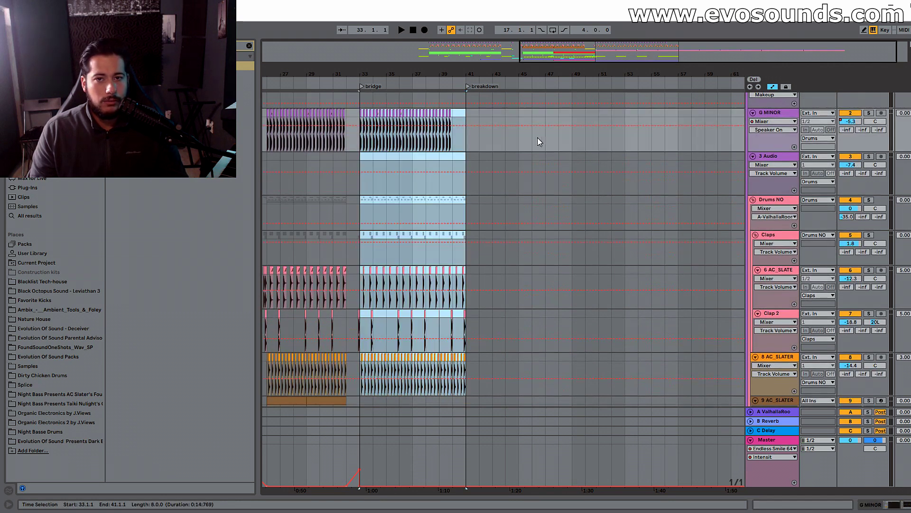
{"action": "left_click", "coordinate": [571, 116]}
{"action": "key", "text": "ctrl+v"}
{"action": "key", "text": "space"}
{"action": "scroll", "coordinate": [582, 218], "scroll_direction": "up", "scroll_amount": 3}
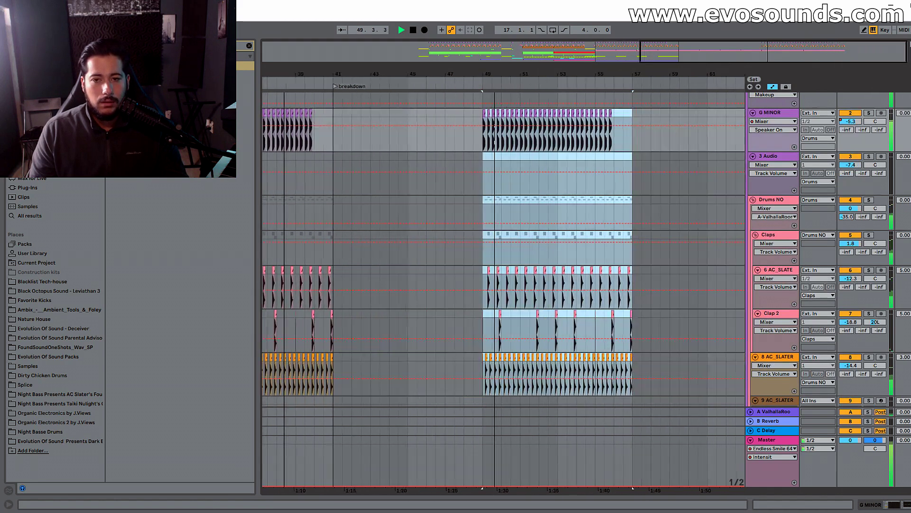
Step: Copy the 10 Evolution snare clip to bar 49 and duplicate it twice so it runs to bar 58
{"action": "scroll", "coordinate": [582, 222], "scroll_direction": "down", "scroll_amount": 5}
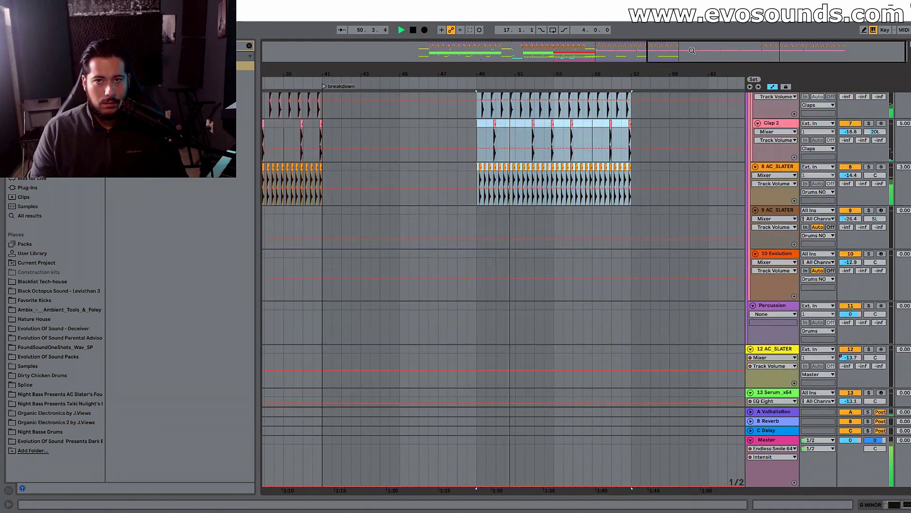
{"action": "scroll", "coordinate": [416, 96], "scroll_direction": "down", "scroll_amount": 4}
{"action": "left_click_drag", "start_coordinate": [426, 254], "coordinate": [634, 256]}
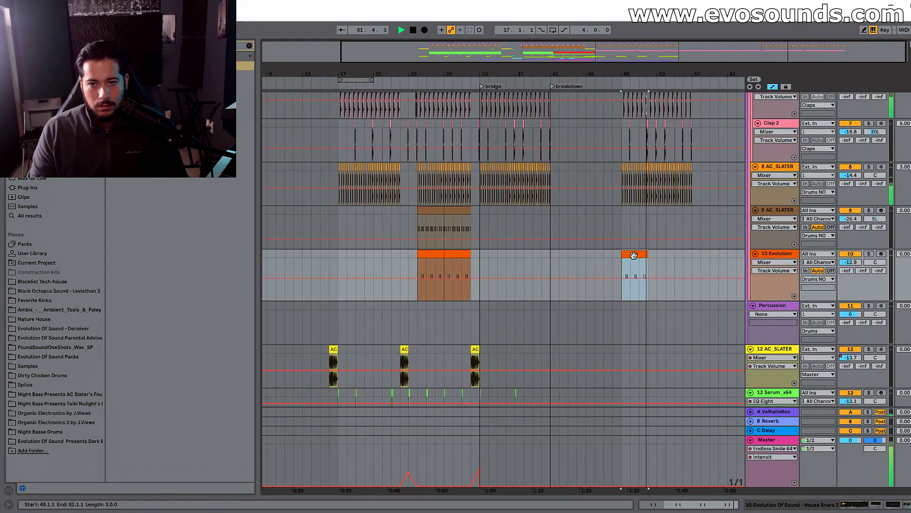
{"action": "left_click", "coordinate": [632, 260]}
{"action": "key", "text": "ctrl+d"}
{"action": "key", "text": "ctrl+d"}
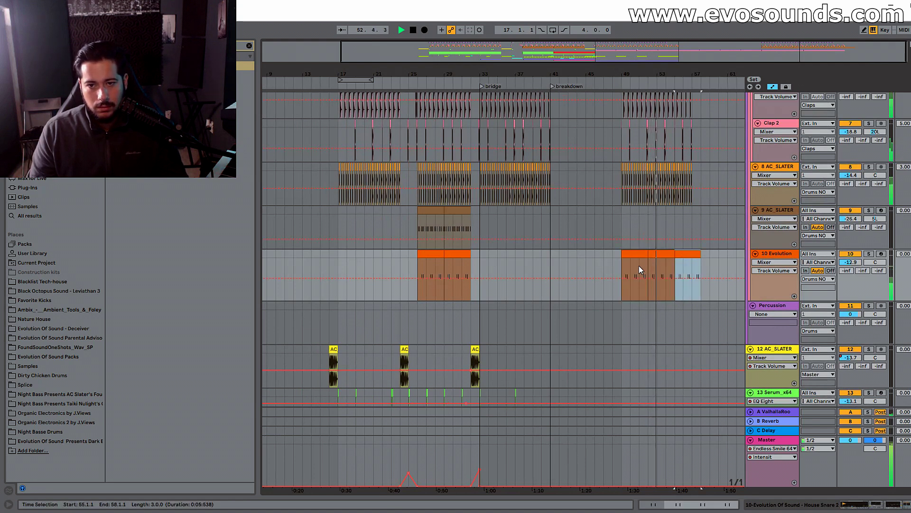
Step: Replay from bar 39, delete the Reese clips between bars 41 and 49 and show the Pad/chord? devices
{"action": "left_click", "coordinate": [607, 160]}
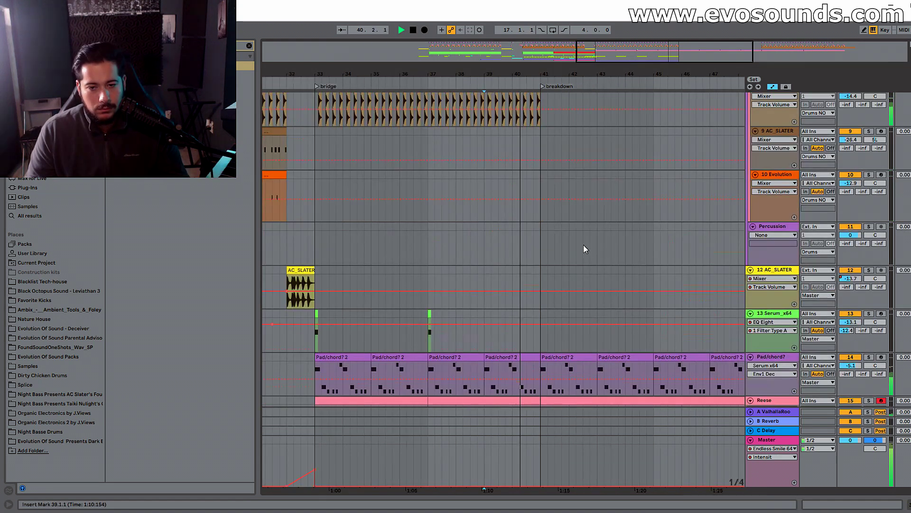
{"action": "scroll", "coordinate": [583, 244], "scroll_direction": "down", "scroll_amount": 4}
{"action": "left_click", "coordinate": [579, 260]}
{"action": "key", "text": "Delete"}
{"action": "double_click", "coordinate": [772, 219]}
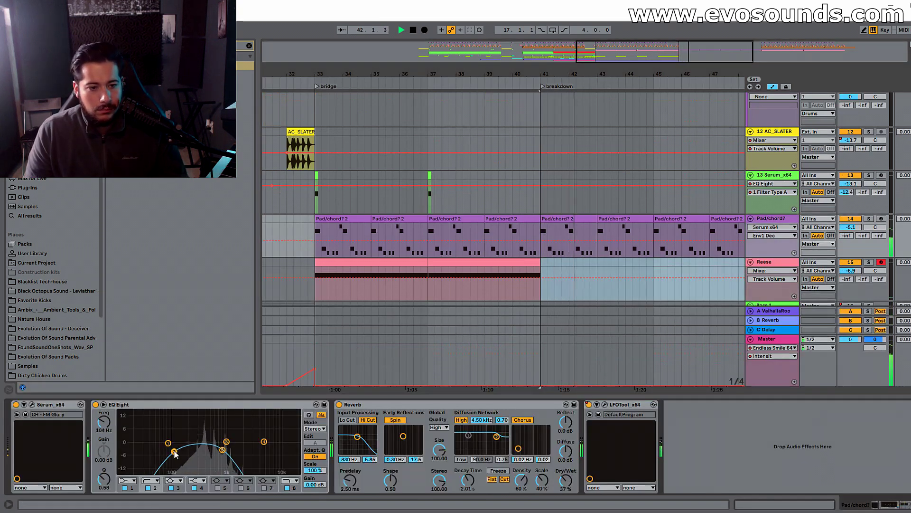
Step: Play the 120 - CRANK IT vocal leading up to the breakdown
{"action": "scroll", "coordinate": [512, 281], "scroll_direction": "down", "scroll_amount": 8}
{"action": "scroll", "coordinate": [525, 269], "scroll_direction": "down", "scroll_amount": 4}
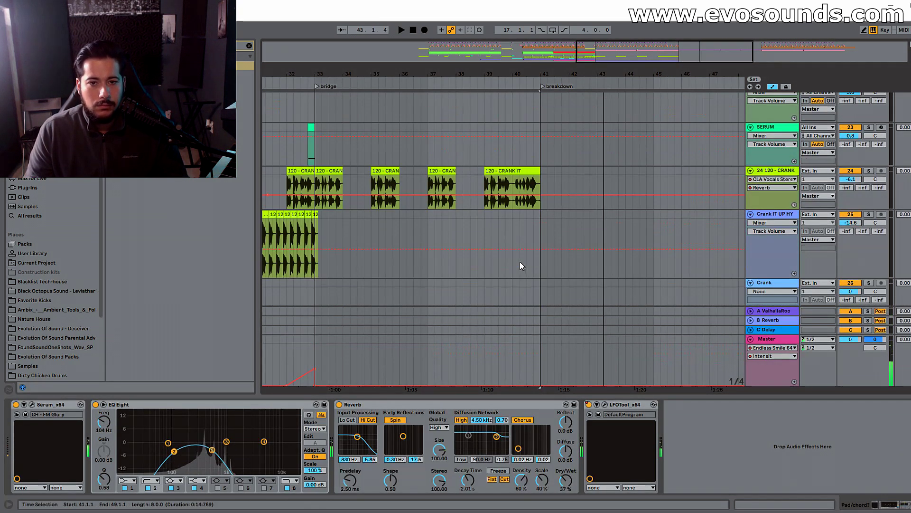
{"action": "left_click", "coordinate": [489, 199]}
{"action": "key", "text": "space"}
{"action": "key", "text": "space"}
{"action": "scroll", "coordinate": [513, 208], "scroll_direction": "up", "scroll_amount": 1}
{"action": "left_click", "coordinate": [518, 216]}
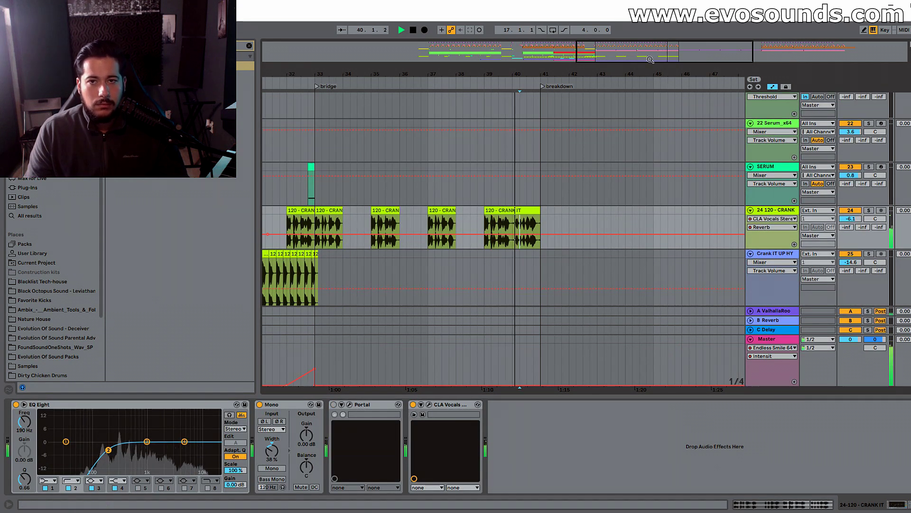
Step: Trim the 120 - CRANK IT vocal clip at bar 39 so it ends at bar 40
{"action": "left_click_drag", "start_coordinate": [515, 75], "coordinate": [389, 99]}
{"action": "left_click_drag", "start_coordinate": [334, 224], "coordinate": [360, 223]}
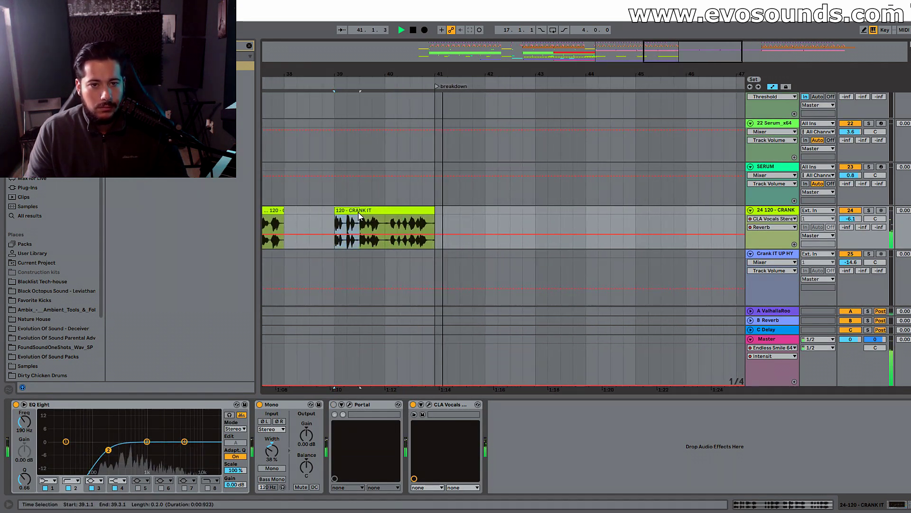
{"action": "left_click_drag", "start_coordinate": [434, 216], "coordinate": [384, 216]}
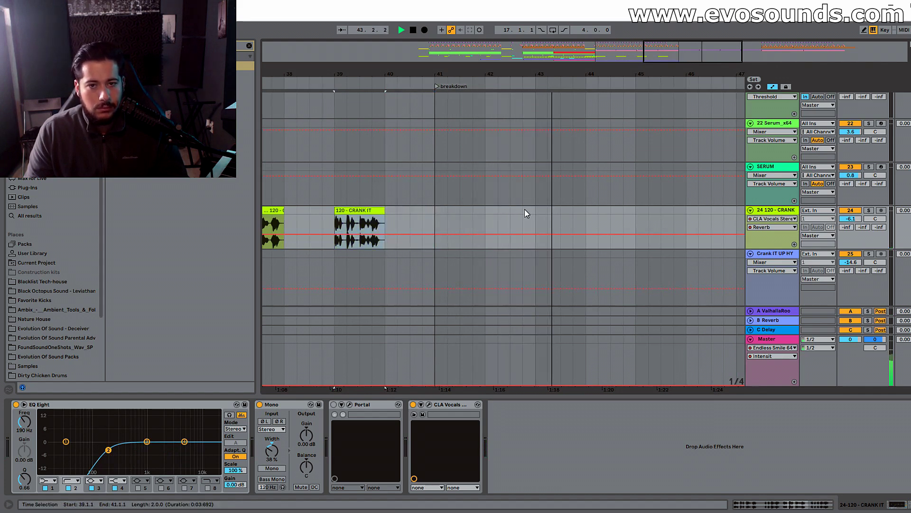
Step: Show the EQ Eight 8 Frequency A automation on the Pad/chord? track and re-enable the overridden automation
{"action": "scroll", "coordinate": [690, 173], "scroll_direction": "up", "scroll_amount": 15}
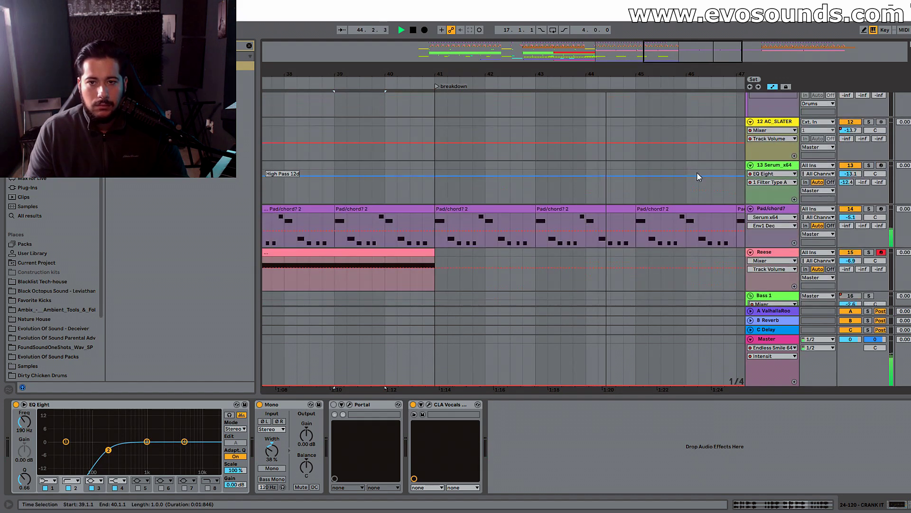
{"action": "left_click", "coordinate": [690, 172]}
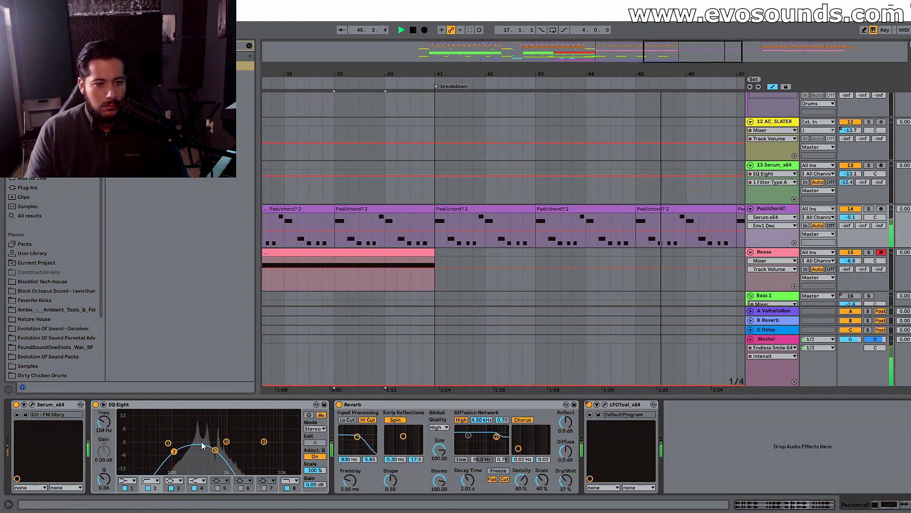
{"action": "scroll", "coordinate": [488, 71], "scroll_direction": "up", "scroll_amount": 1}
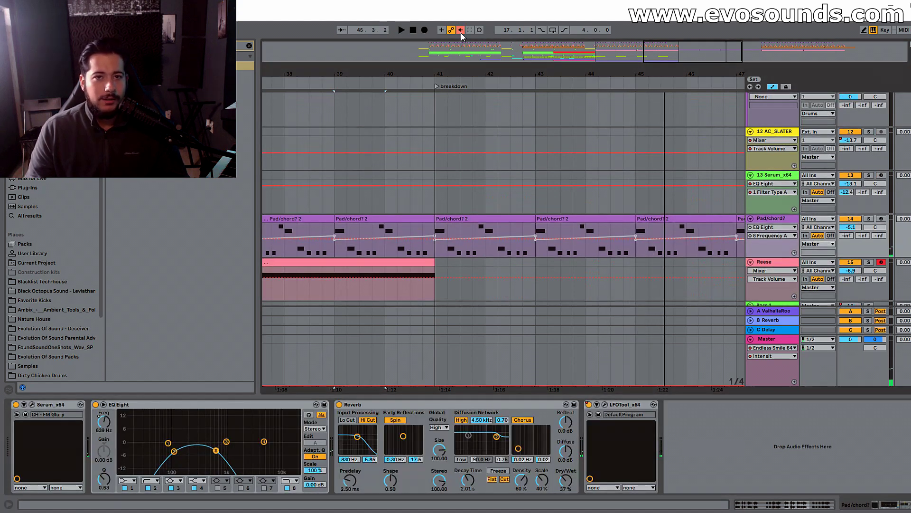
{"action": "left_click_drag", "start_coordinate": [713, 56], "coordinate": [672, 100]}
Step: Replace the repeated Pad/chord? filter sweeps between bars 35 and 41 with one continuous rise to 22.0 kHz at bar 41
{"action": "left_click_drag", "start_coordinate": [409, 249], "coordinate": [544, 251]}
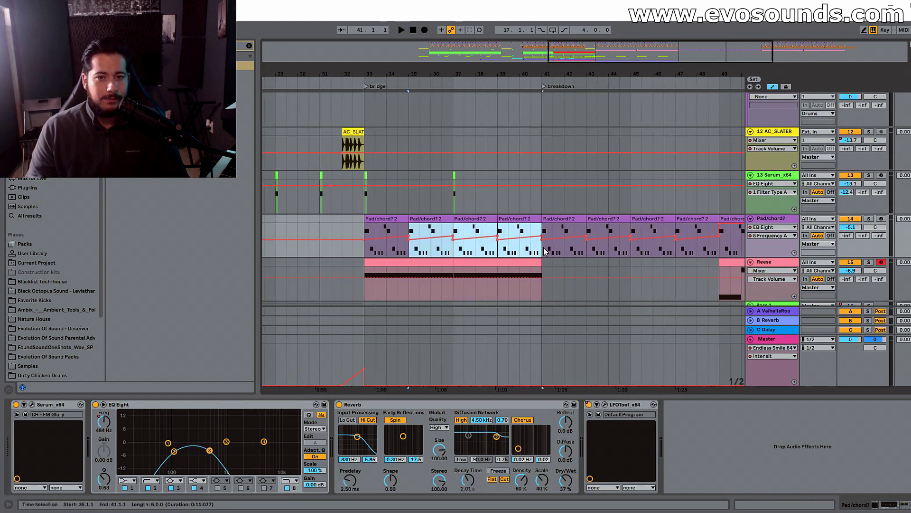
{"action": "key", "text": "space"}
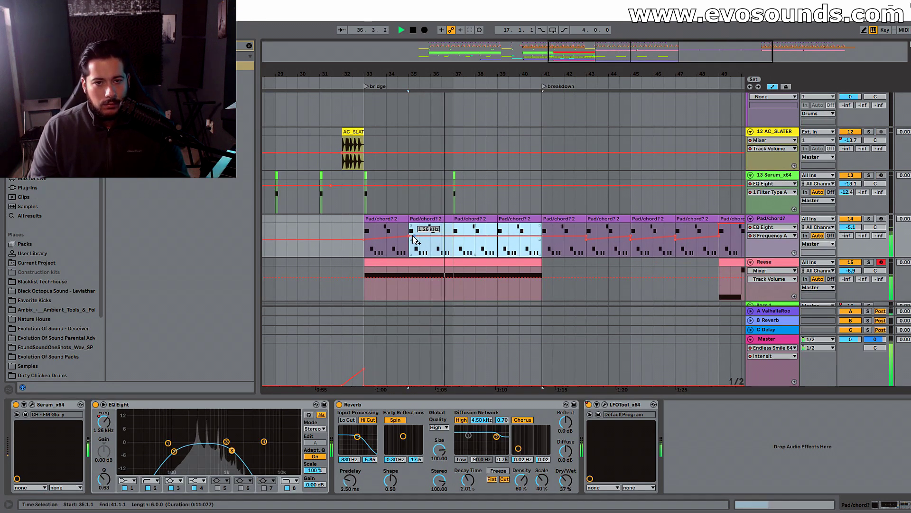
{"action": "left_click_drag", "start_coordinate": [580, 237], "coordinate": [542, 224]}
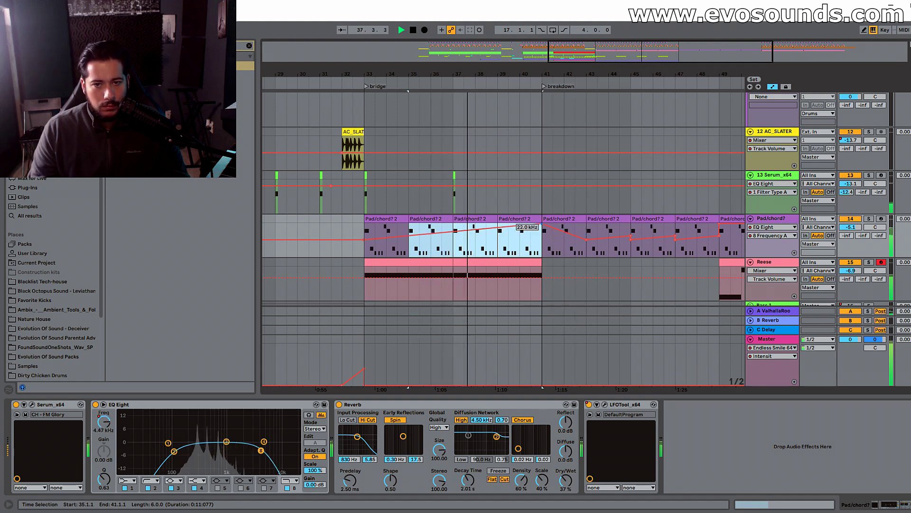
{"action": "left_click", "coordinate": [519, 247]}
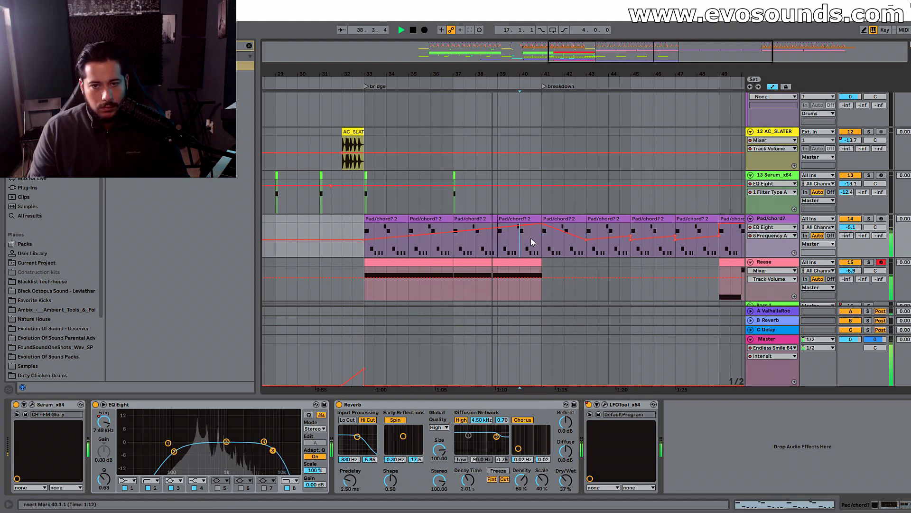
Step: Select the Reese track just before the breakdown to show its Serum and EQ Eight devices
{"action": "scroll", "coordinate": [533, 241], "scroll_direction": "down", "scroll_amount": 3}
{"action": "left_click", "coordinate": [530, 194]}
{"action": "scroll", "coordinate": [530, 192], "scroll_direction": "up", "scroll_amount": 6}
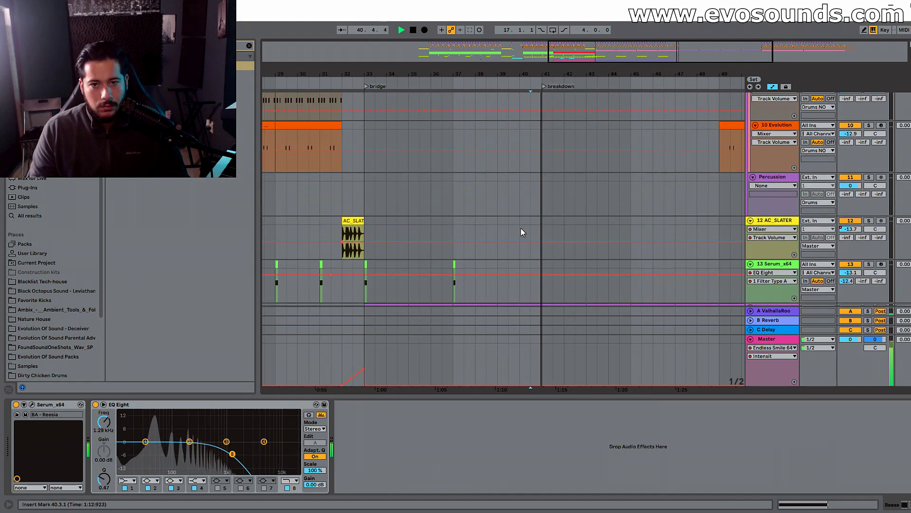
Step: Open the Pad/chord? 2 clip at the start of the breakdown and arm the Pad/chord? track for recording
{"action": "scroll", "coordinate": [519, 222], "scroll_direction": "up", "scroll_amount": 5}
{"action": "left_click", "coordinate": [502, 222]}
{"action": "key", "text": "space"}
{"action": "key", "text": "space"}
{"action": "scroll", "coordinate": [503, 222], "scroll_direction": "up", "scroll_amount": 4}
{"action": "scroll", "coordinate": [511, 251], "scroll_direction": "down", "scroll_amount": 4}
{"action": "scroll", "coordinate": [522, 283], "scroll_direction": "down", "scroll_amount": 8}
{"action": "scroll", "coordinate": [375, 209], "scroll_direction": "up", "scroll_amount": 2}
{"action": "left_click", "coordinate": [352, 191]}
{"action": "scroll", "coordinate": [508, 244], "scroll_direction": "down", "scroll_amount": 1}
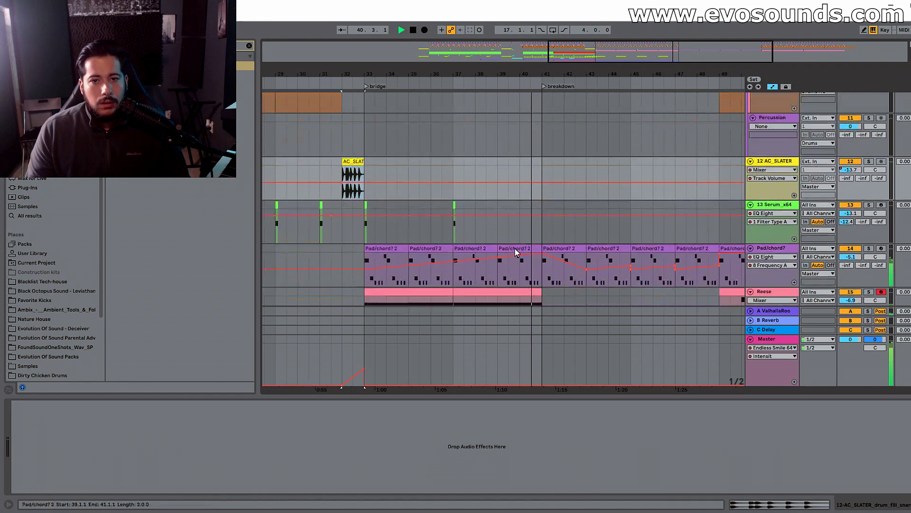
{"action": "scroll", "coordinate": [516, 252], "scroll_direction": "down", "scroll_amount": 3}
{"action": "double_click", "coordinate": [565, 197]}
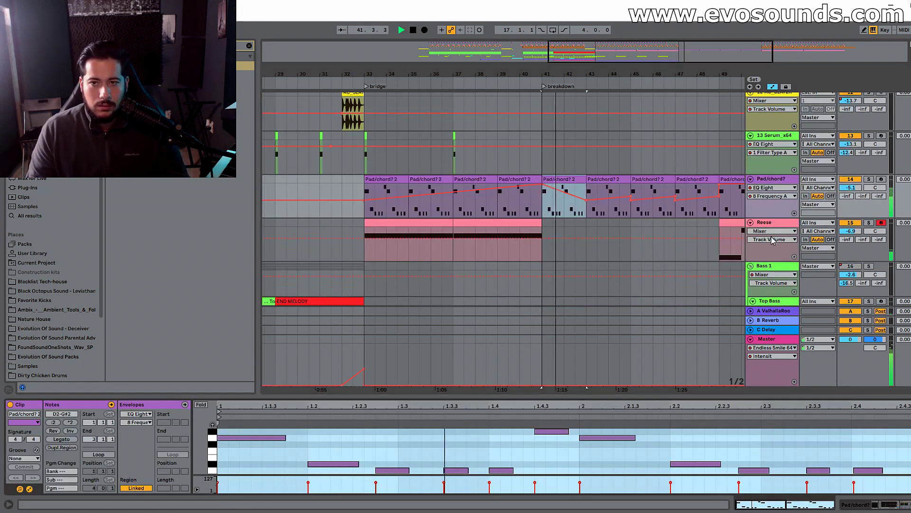
{"action": "left_click", "coordinate": [881, 179]}
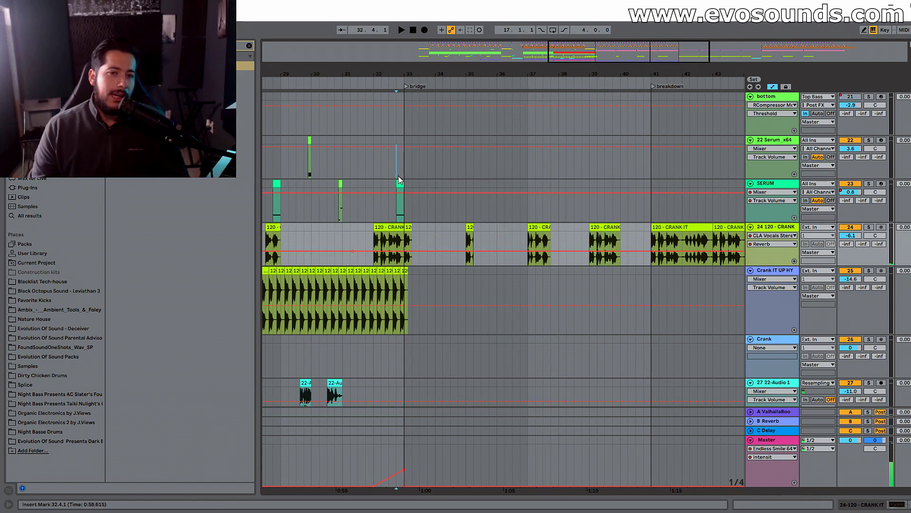
Step: Play the vocals from bar 32.4 and delete the short 120 - CRANK IT clip at bar 33
{"action": "left_click", "coordinate": [398, 176]}
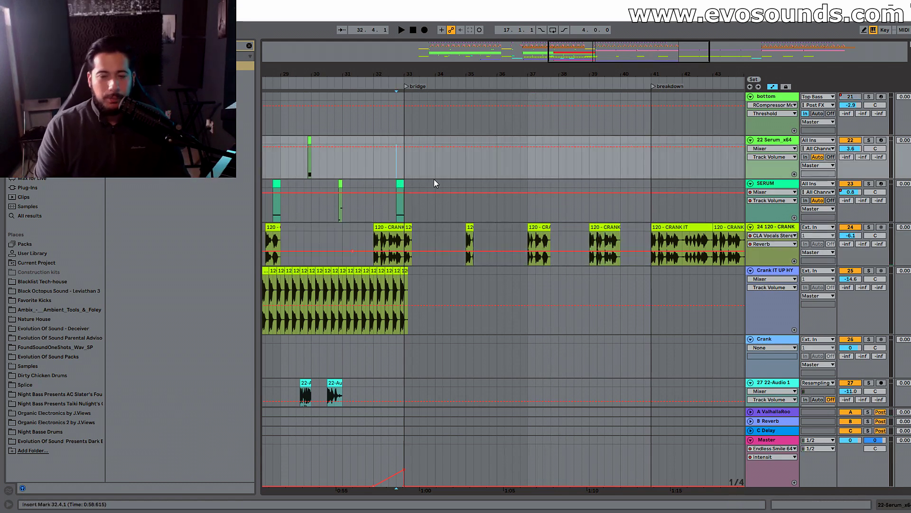
{"action": "left_click_drag", "start_coordinate": [549, 57], "coordinate": [432, 242]}
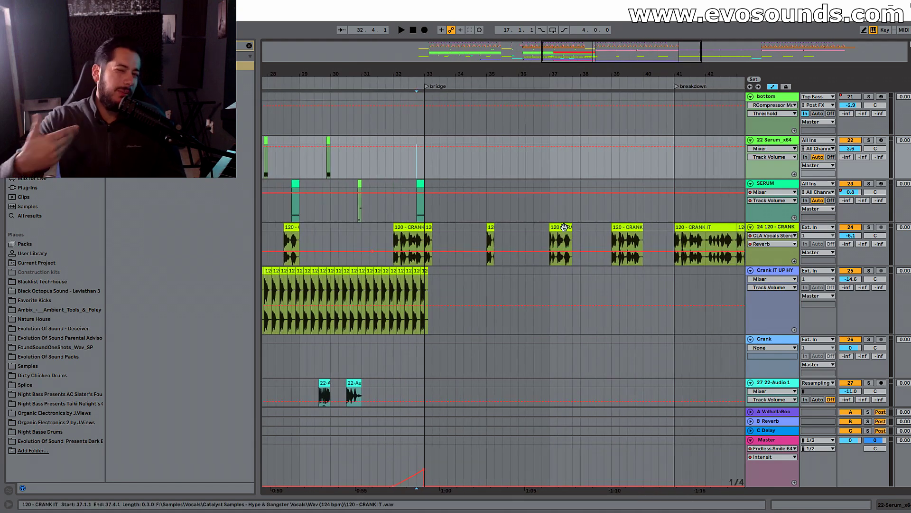
{"action": "left_click", "coordinate": [394, 235]}
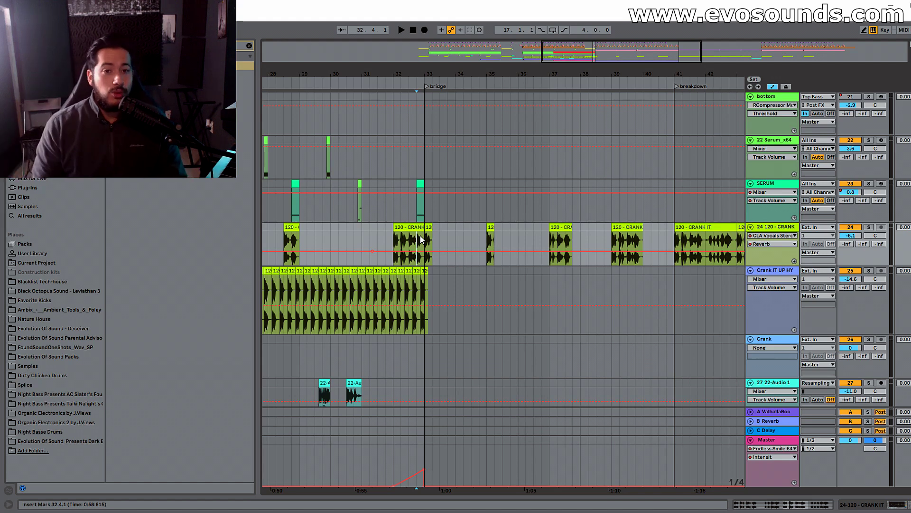
{"action": "key", "text": "space"}
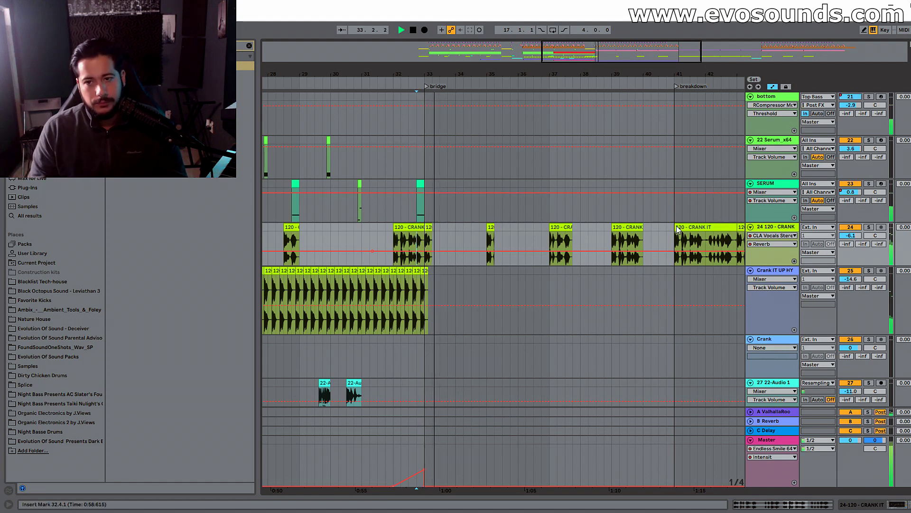
{"action": "left_click", "coordinate": [430, 227]}
{"action": "key", "text": "Delete"}
Step: Shorten the 120 - CRANK IT vocal clip at bar 37 to two beats, ending at 37.3.1
{"action": "left_click", "coordinate": [492, 228]}
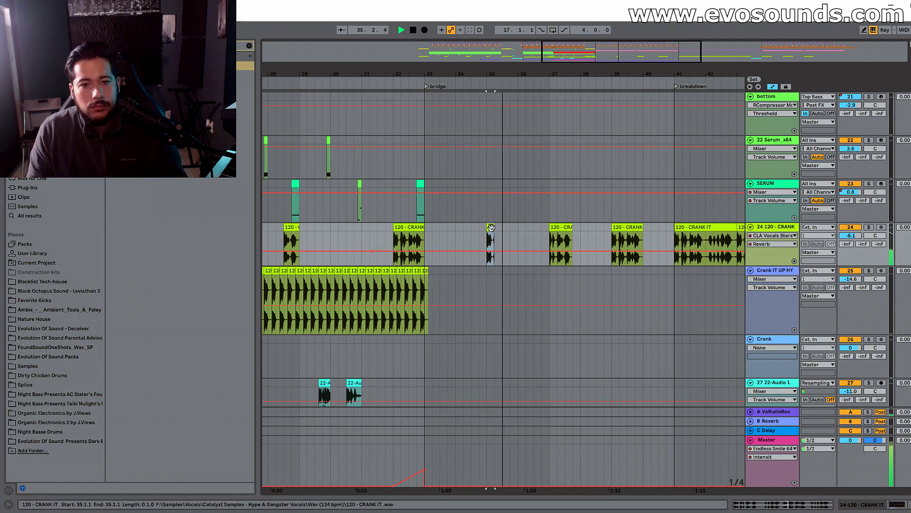
{"action": "left_click_drag", "start_coordinate": [572, 227], "coordinate": [565, 228]}
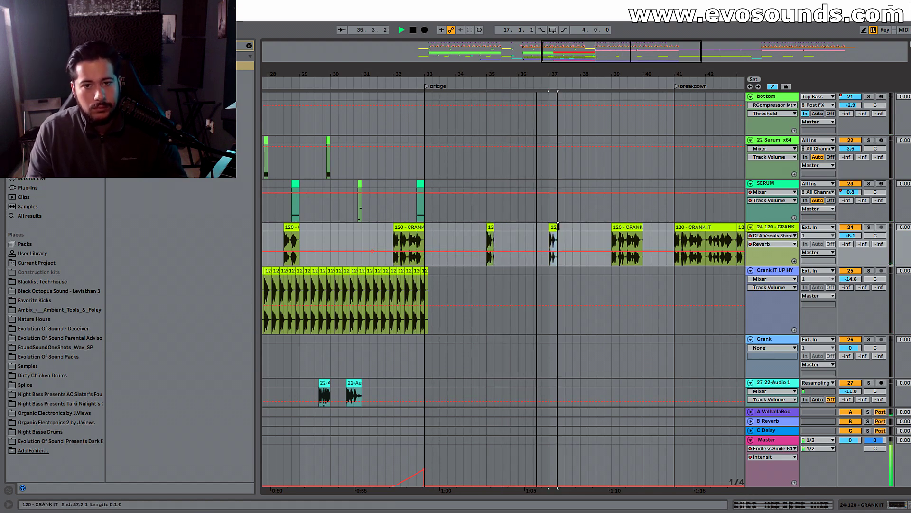
{"action": "left_click_drag", "start_coordinate": [571, 229], "coordinate": [557, 227]}
{"action": "key", "text": "space"}
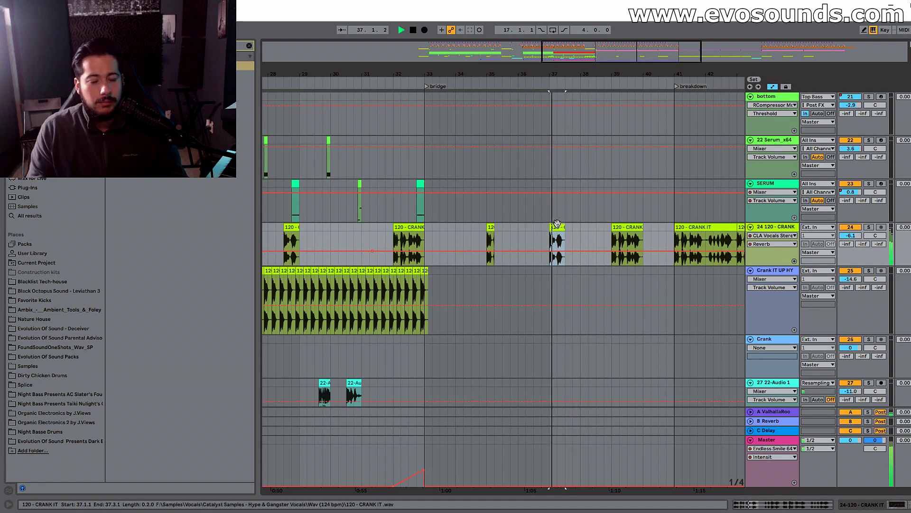
Step: Trim the vocal clip at bar 39 to one beat and replace the bar 41 vocal clip with a one-bar clip spanning bars 40 to 41
{"action": "left_click_drag", "start_coordinate": [614, 73], "coordinate": [508, 76]}
{"action": "scroll", "coordinate": [480, 223], "scroll_direction": "up", "scroll_amount": 1}
{"action": "scroll", "coordinate": [481, 226], "scroll_direction": "down", "scroll_amount": 1}
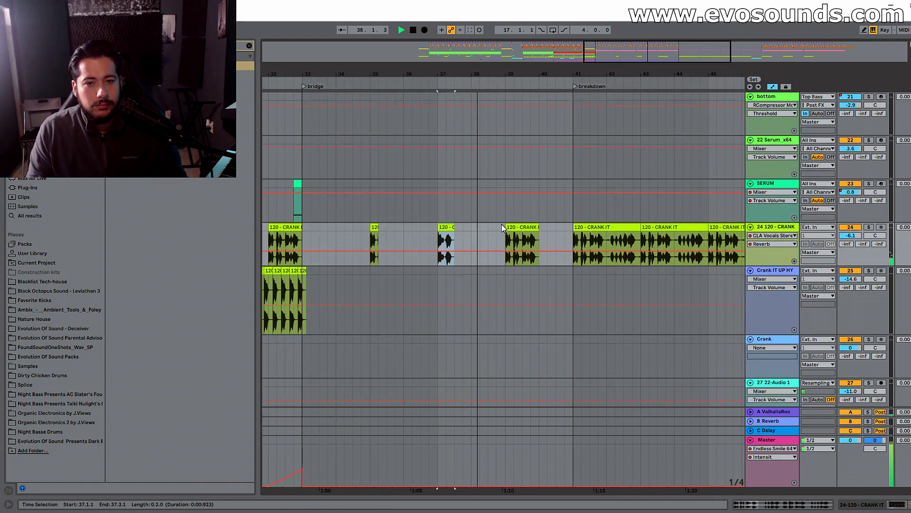
{"action": "left_click", "coordinate": [536, 227]}
{"action": "left_click_drag", "start_coordinate": [536, 227], "coordinate": [514, 228]}
{"action": "key", "text": "space"}
{"action": "left_click_drag", "start_coordinate": [594, 228], "coordinate": [557, 239]}
{"action": "key", "text": "space"}
Step: Trim the 120 - CRANK IT vocal clip at bar 43 so it ends at bar 44
{"action": "left_click_drag", "start_coordinate": [652, 51], "coordinate": [685, 49]}
{"action": "scroll", "coordinate": [567, 185], "scroll_direction": "up", "scroll_amount": 3}
{"action": "scroll", "coordinate": [567, 186], "scroll_direction": "down", "scroll_amount": 4}
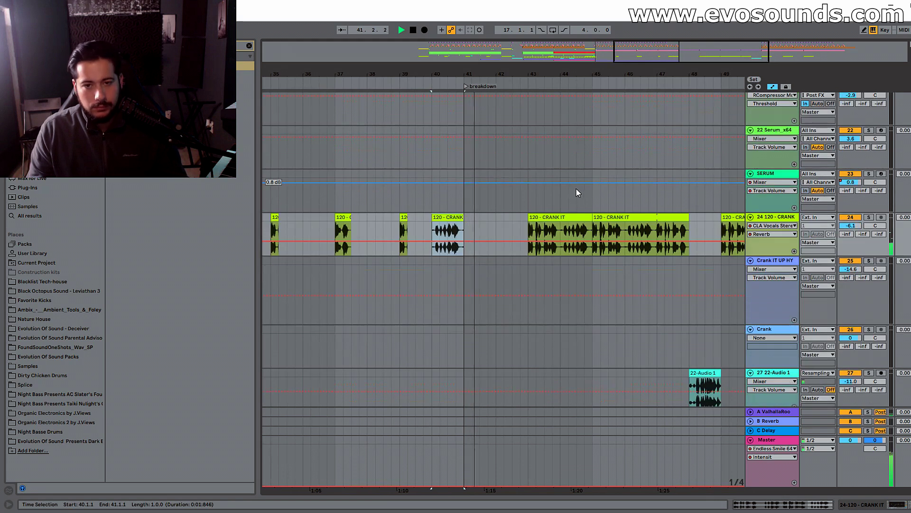
{"action": "left_click", "coordinate": [560, 217]}
{"action": "left_click_drag", "start_coordinate": [665, 73], "coordinate": [541, 50]}
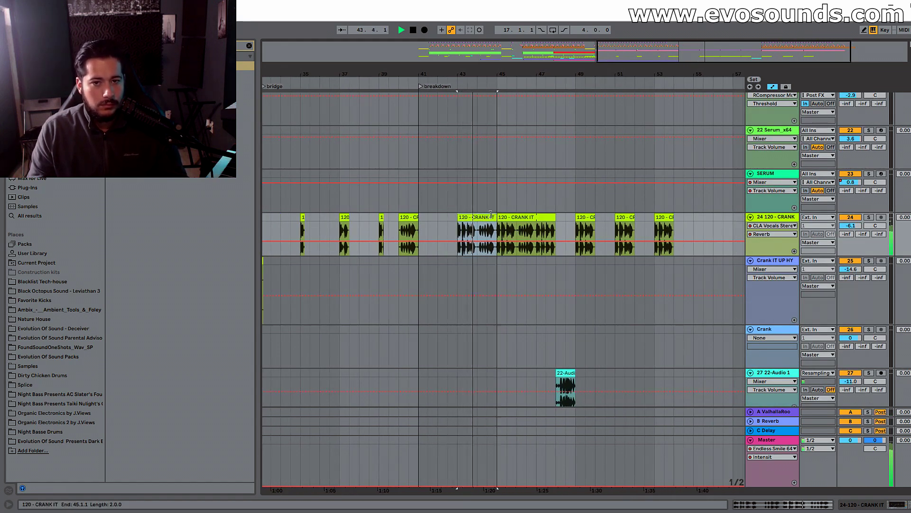
{"action": "left_click_drag", "start_coordinate": [496, 217], "coordinate": [477, 217]}
Step: Shorten the vocal clip at bar 45 to one bar and paste a copy of it at bar 47
{"action": "left_click", "coordinate": [509, 218]}
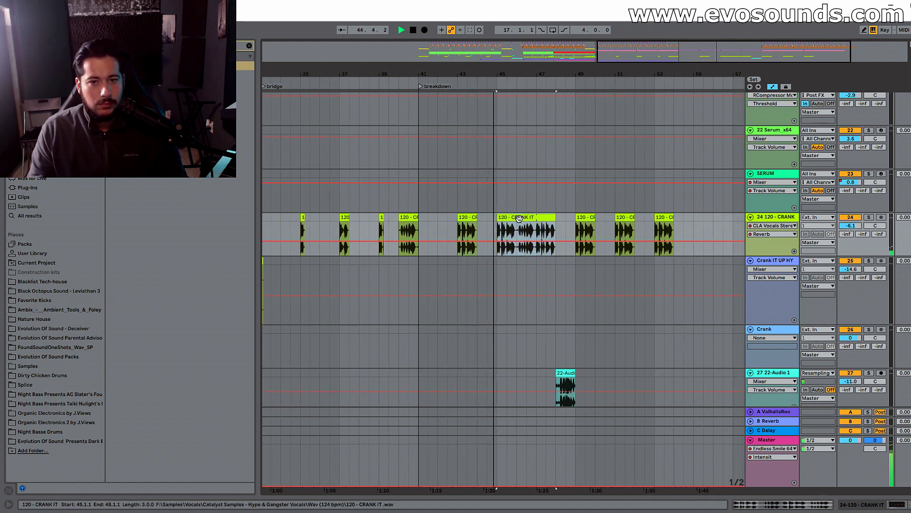
{"action": "left_click_drag", "start_coordinate": [554, 223], "coordinate": [513, 225]}
{"action": "key", "text": "ctrl+c"}
{"action": "left_click", "coordinate": [540, 222]}
{"action": "key", "text": "ctrl+v"}
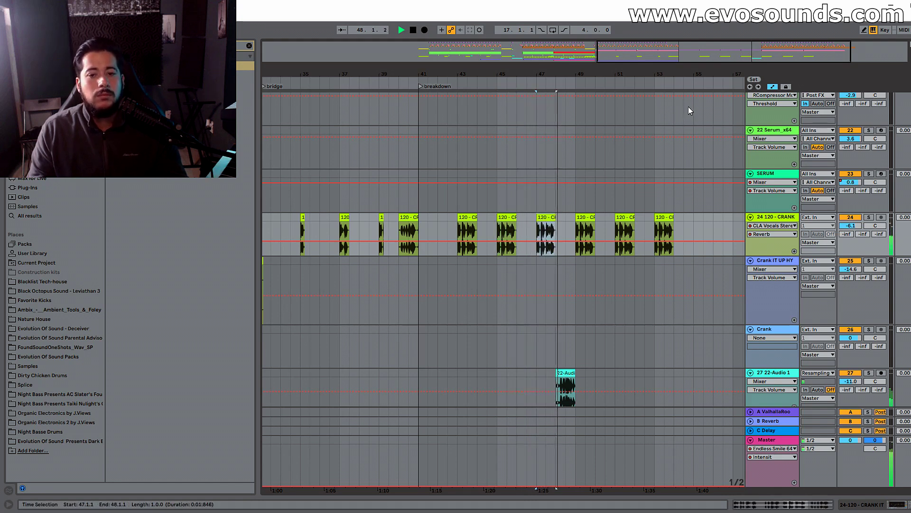
Step: Trim the start of the 22-Audio 1 clip on the resampled audio track to 48.2.1
{"action": "left_click_drag", "start_coordinate": [718, 49], "coordinate": [750, 93]}
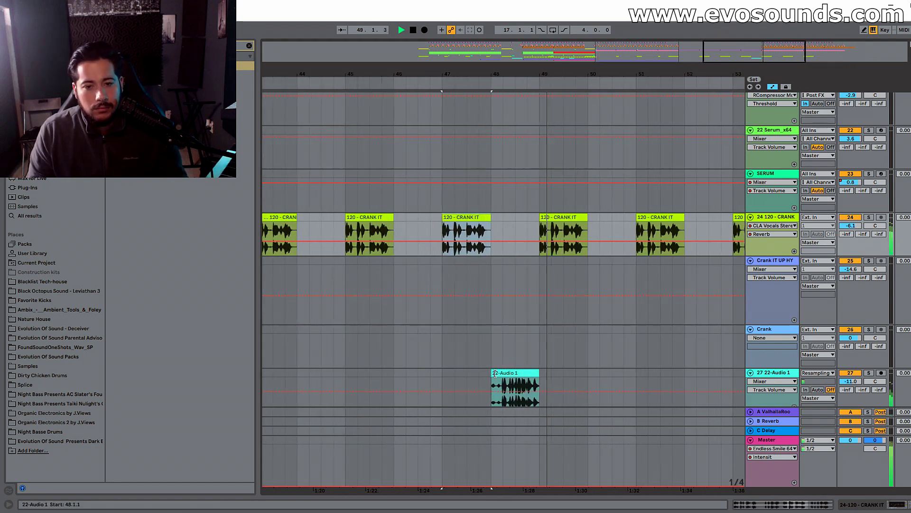
{"action": "left_click_drag", "start_coordinate": [492, 373], "coordinate": [503, 373]}
{"action": "scroll", "coordinate": [617, 238], "scroll_direction": "up", "scroll_amount": 2}
{"action": "left_click_drag", "start_coordinate": [731, 52], "coordinate": [731, 28]}
{"action": "scroll", "coordinate": [651, 278], "scroll_direction": "down", "scroll_amount": 3}
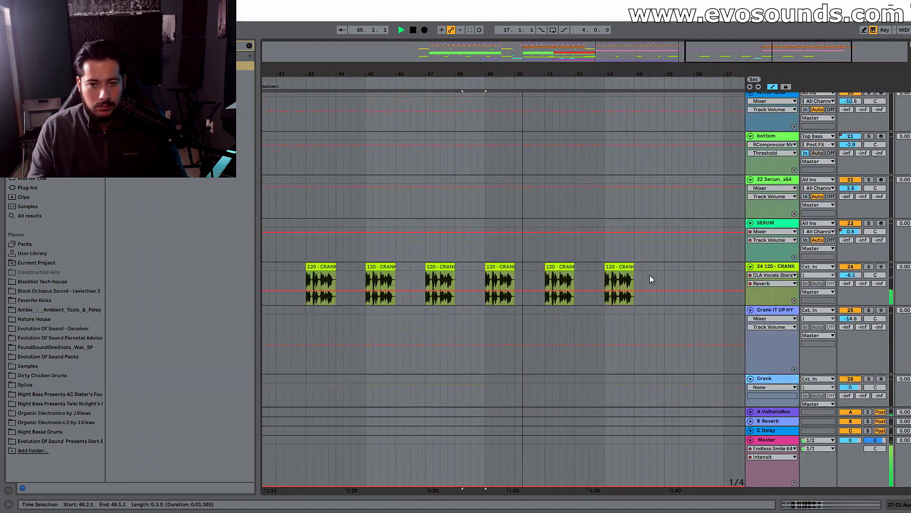
Step: Copy the 120 - CRANK IT vocal clip at bar 53 and paste it at bar 55
{"action": "scroll", "coordinate": [617, 280], "scroll_direction": "up", "scroll_amount": 5}
{"action": "scroll", "coordinate": [589, 270], "scroll_direction": "down", "scroll_amount": 2}
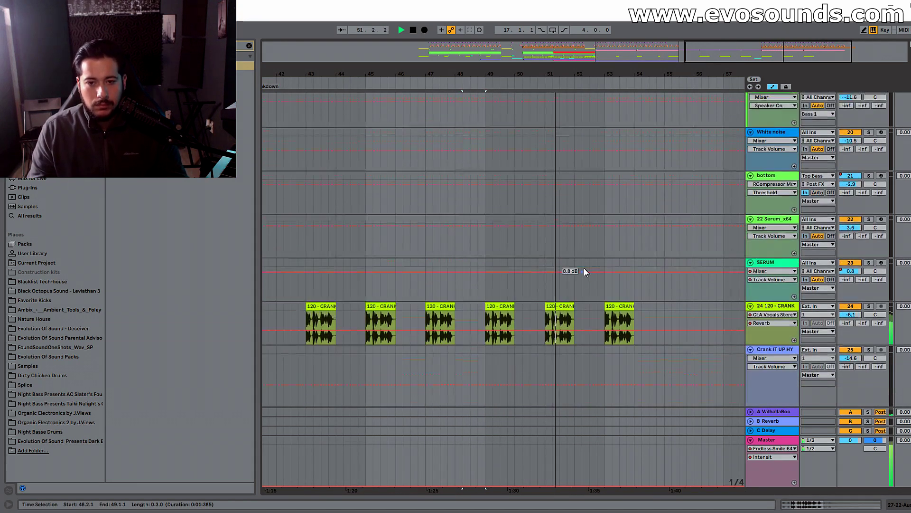
{"action": "left_click_drag", "start_coordinate": [736, 74], "coordinate": [644, 76]}
{"action": "scroll", "coordinate": [572, 256], "scroll_direction": "up", "scroll_amount": 2}
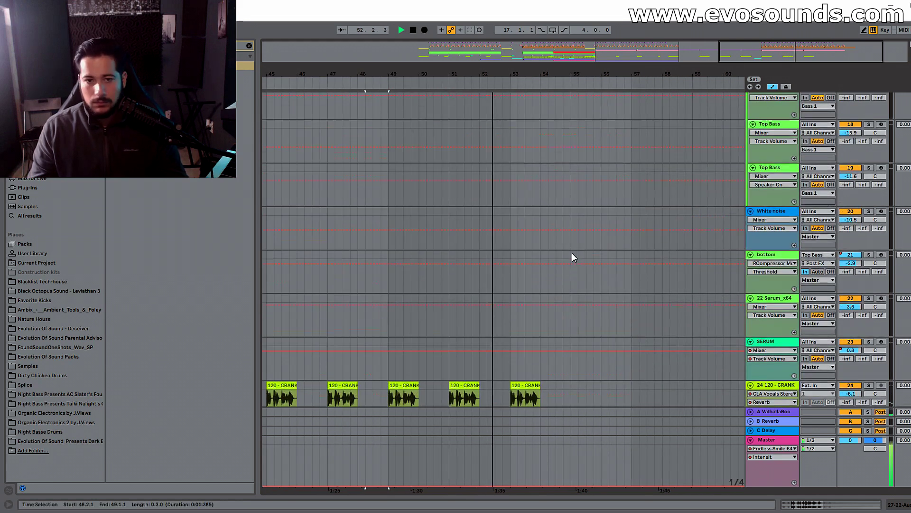
{"action": "scroll", "coordinate": [571, 284], "scroll_direction": "down", "scroll_amount": 3}
{"action": "left_click", "coordinate": [531, 357]}
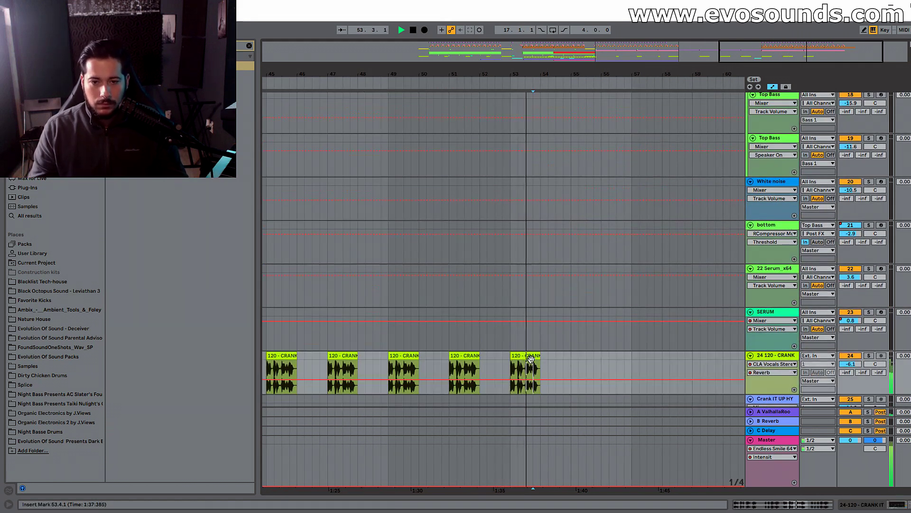
{"action": "key", "text": "ctrl+c"}
{"action": "left_click", "coordinate": [571, 361]}
{"action": "key", "text": "ctrl+v"}
Step: Extend the 120 - CRANK IT vocal clip at bar 55 so it ends at bar 57
{"action": "scroll", "coordinate": [604, 335], "scroll_direction": "up", "scroll_amount": 5}
{"action": "scroll", "coordinate": [607, 331], "scroll_direction": "down", "scroll_amount": 5}
{"action": "scroll", "coordinate": [606, 339], "scroll_direction": "up", "scroll_amount": 2}
{"action": "scroll", "coordinate": [605, 342], "scroll_direction": "down", "scroll_amount": 2}
{"action": "left_click_drag", "start_coordinate": [601, 337], "coordinate": [626, 337]}
{"action": "left_click", "coordinate": [632, 332]}
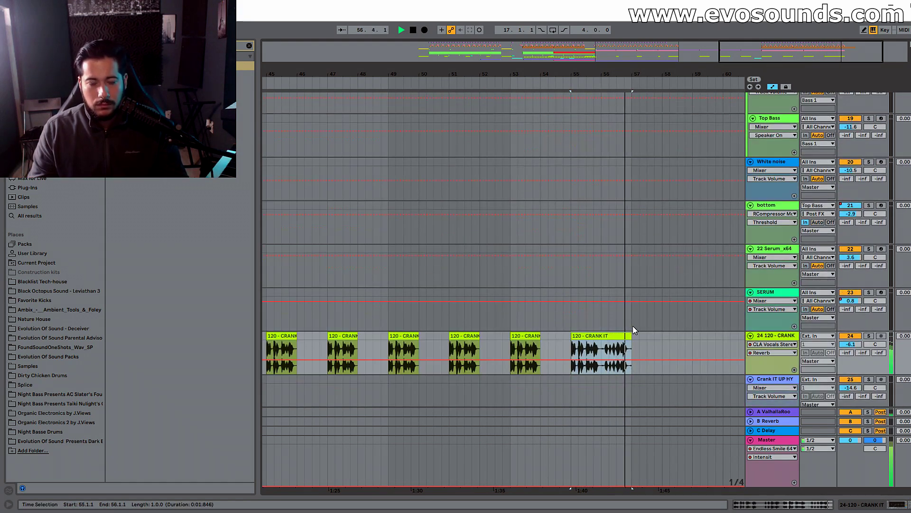
Step: Copy the AC_SLATER drum fill from bar 16 to bar 56 on its own track and start playback
{"action": "scroll", "coordinate": [634, 291], "scroll_direction": "up", "scroll_amount": 5}
{"action": "key", "text": "space"}
{"action": "key", "text": "space"}
{"action": "left_click_drag", "start_coordinate": [716, 71], "coordinate": [716, 28]}
{"action": "scroll", "coordinate": [408, 246], "scroll_direction": "up", "scroll_amount": 2}
{"action": "scroll", "coordinate": [407, 246], "scroll_direction": "up", "scroll_amount": 3}
{"action": "scroll", "coordinate": [432, 224], "scroll_direction": "down", "scroll_amount": 1}
{"action": "scroll", "coordinate": [413, 229], "scroll_direction": "up", "scroll_amount": 2}
{"action": "left_click", "coordinate": [383, 227]}
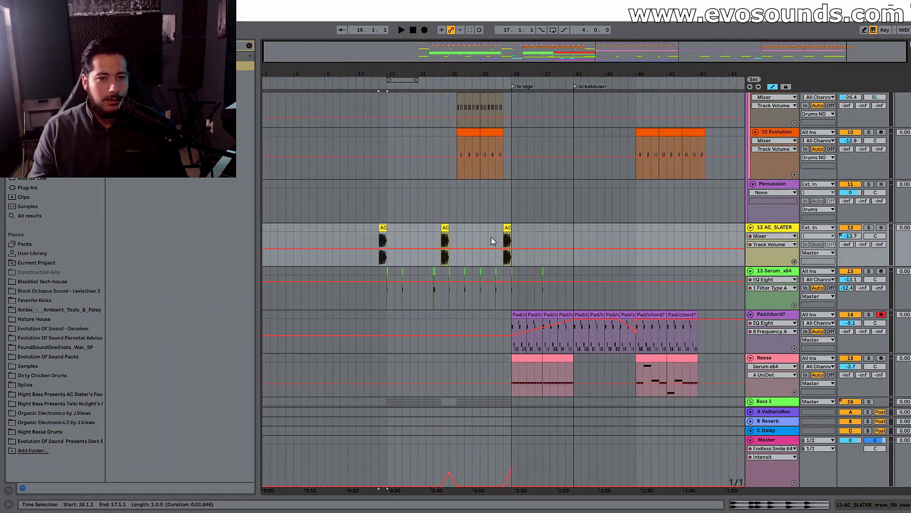
{"action": "left_click", "coordinate": [689, 230]}
{"action": "key", "text": "ctrl+v"}
{"action": "key", "text": "space"}
Step: Trim the last 10 Evolution clip so it ends at bar 56, where the drum fill begins
{"action": "left_click_drag", "start_coordinate": [691, 73], "coordinate": [749, 122]}
{"action": "left_click_drag", "start_coordinate": [603, 142], "coordinate": [544, 140]}
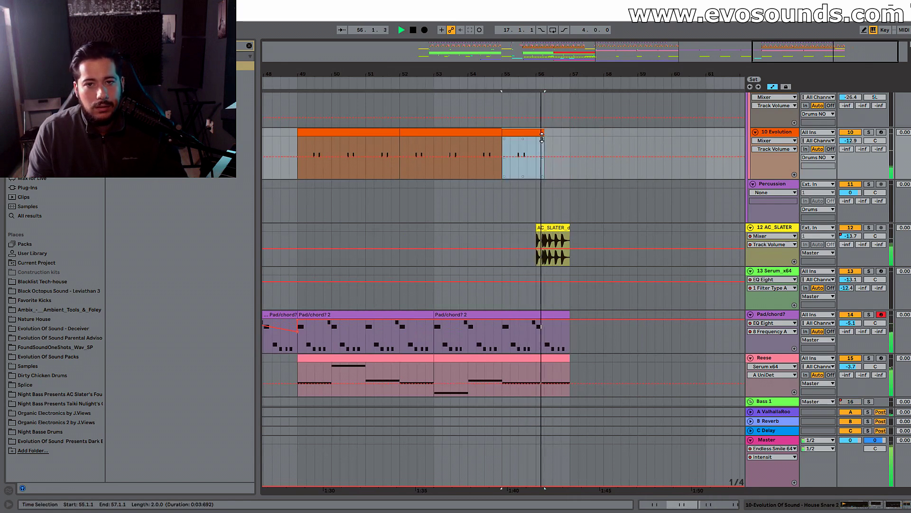
{"action": "left_click_drag", "start_coordinate": [544, 139], "coordinate": [536, 139]}
Step: Play the end of the section and trim the last Reese clip so it ends at bar 56
{"action": "key", "text": "space"}
{"action": "left_click", "coordinate": [519, 183]}
{"action": "key", "text": "space"}
{"action": "scroll", "coordinate": [575, 281], "scroll_direction": "down", "scroll_amount": 3}
{"action": "left_click_drag", "start_coordinate": [566, 272], "coordinate": [537, 270]}
Step: Duplicate the last Pad/chord? 2 clip into bars 57 to 61 and undo the duplication
{"action": "left_click", "coordinate": [558, 224]}
{"action": "key", "text": "ctrl+d"}
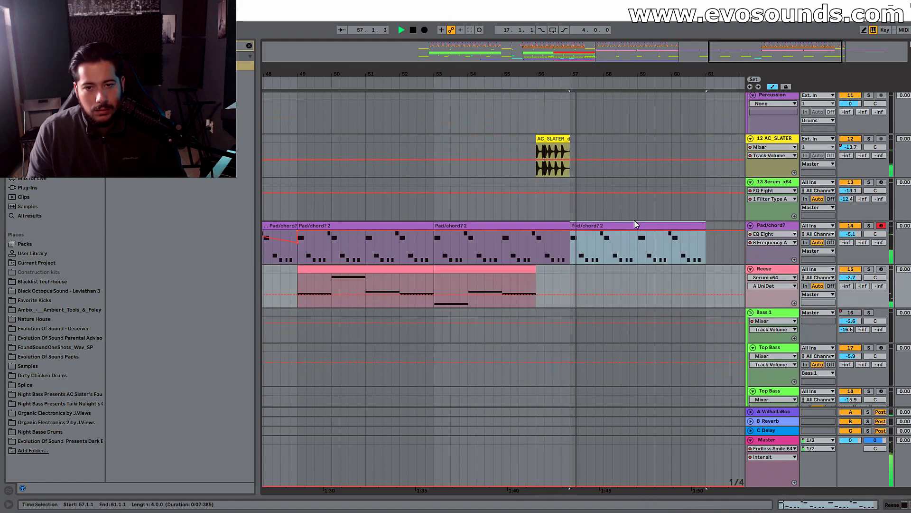
{"action": "key", "text": "minus"}
{"action": "key", "text": "ctrl+z"}
{"action": "key", "text": "space"}
{"action": "scroll", "coordinate": [503, 209], "scroll_direction": "up", "scroll_amount": 2}
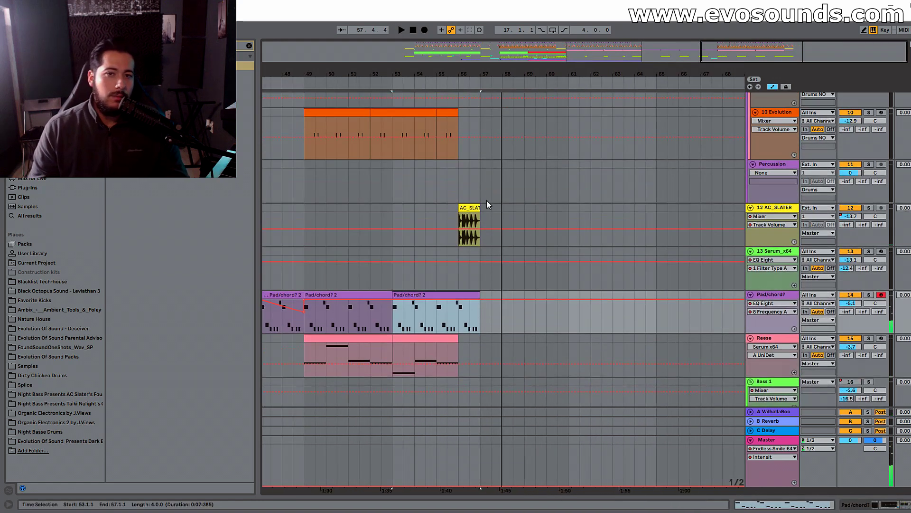
{"action": "scroll", "coordinate": [517, 220], "scroll_direction": "up", "scroll_amount": 8}
{"action": "left_click", "coordinate": [613, 174]}
{"action": "key", "text": "space"}
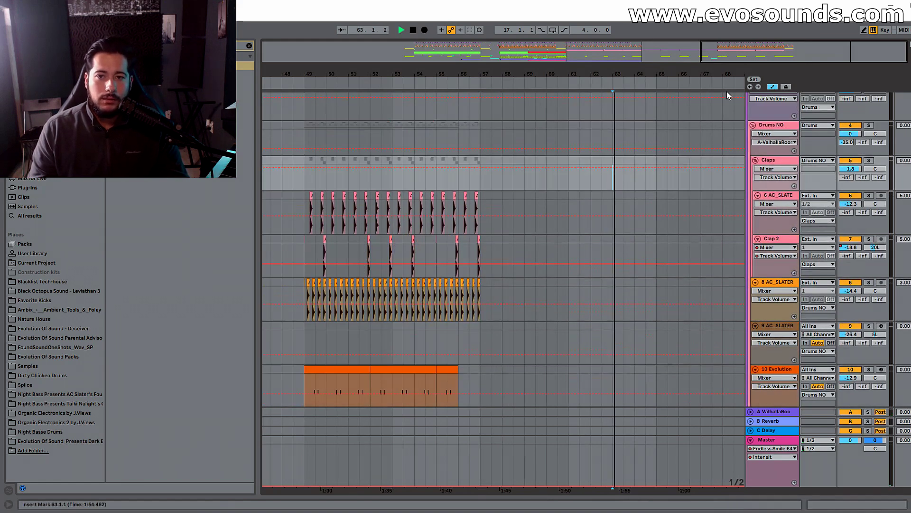
{"action": "scroll", "coordinate": [728, 95], "scroll_direction": "down", "scroll_amount": 5}
{"action": "scroll", "coordinate": [431, 136], "scroll_direction": "up", "scroll_amount": 5}
{"action": "key", "text": "space"}
Step: Select the first drop across all tracks from bar 17 to bar 33 and copy it
{"action": "scroll", "coordinate": [467, 137], "scroll_direction": "up", "scroll_amount": 4}
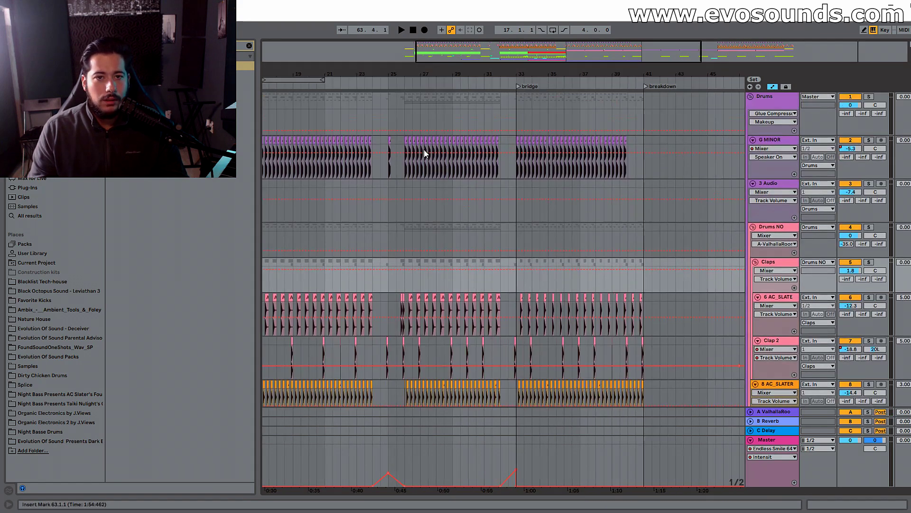
{"action": "scroll", "coordinate": [477, 138], "scroll_direction": "down", "scroll_amount": 4}
{"action": "left_click", "coordinate": [377, 101]}
{"action": "key", "text": "space"}
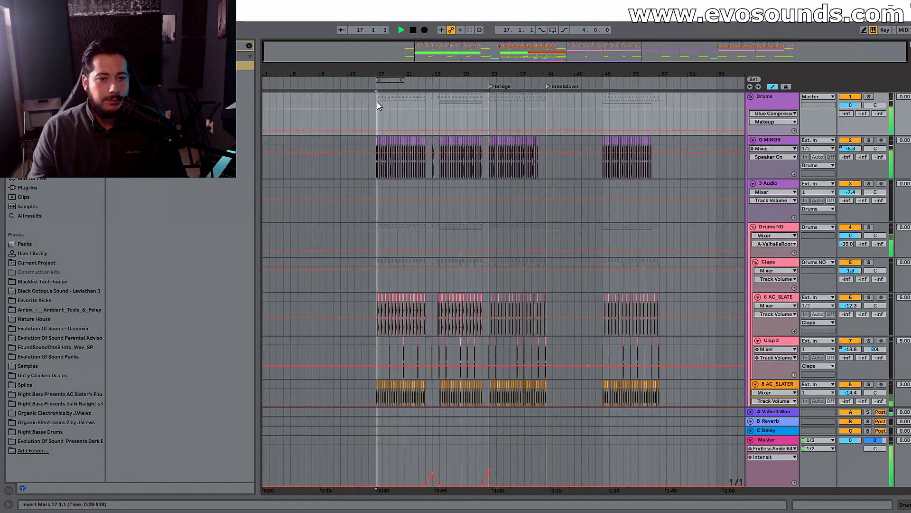
{"action": "left_click_drag", "start_coordinate": [378, 101], "coordinate": [488, 426]}
{"action": "scroll", "coordinate": [681, 218], "scroll_direction": "up", "scroll_amount": 5}
{"action": "key", "text": "space"}
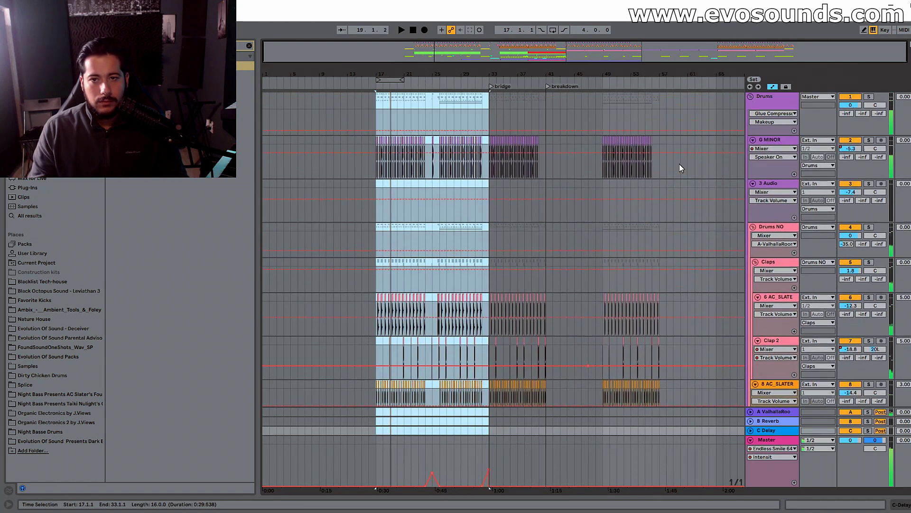
Step: Play the arrangement from bars 56 and 55 to examine how the section ends around bar 57
{"action": "mouse_move", "coordinate": [675, 75]}
{"action": "left_mouse_down"}
{"action": "mouse_move", "coordinate": [703, 114]}
{"action": "mouse_move", "coordinate": [587, 138]}
{"action": "left_mouse_up"}
{"action": "left_click", "coordinate": [535, 165]}
{"action": "key", "text": "space"}
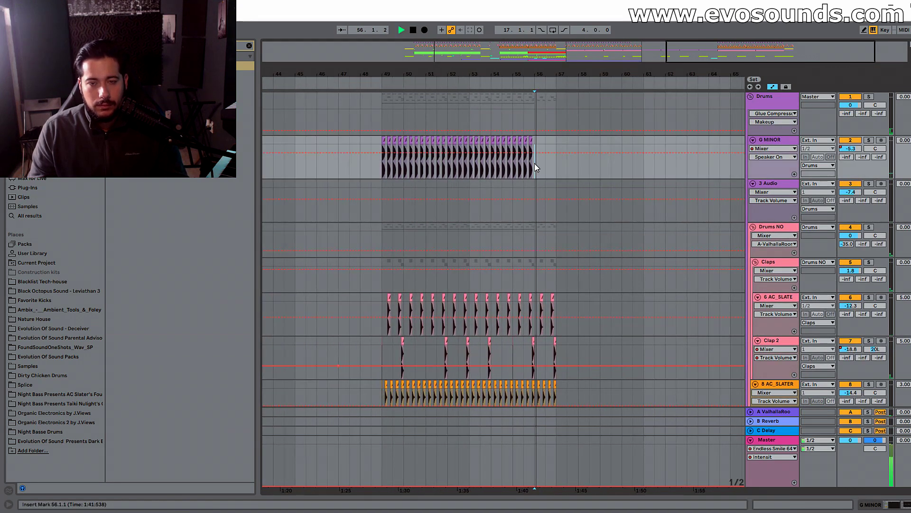
{"action": "scroll", "coordinate": [545, 165], "scroll_direction": "down", "scroll_amount": 3}
{"action": "scroll", "coordinate": [546, 167], "scroll_direction": "down", "scroll_amount": 5}
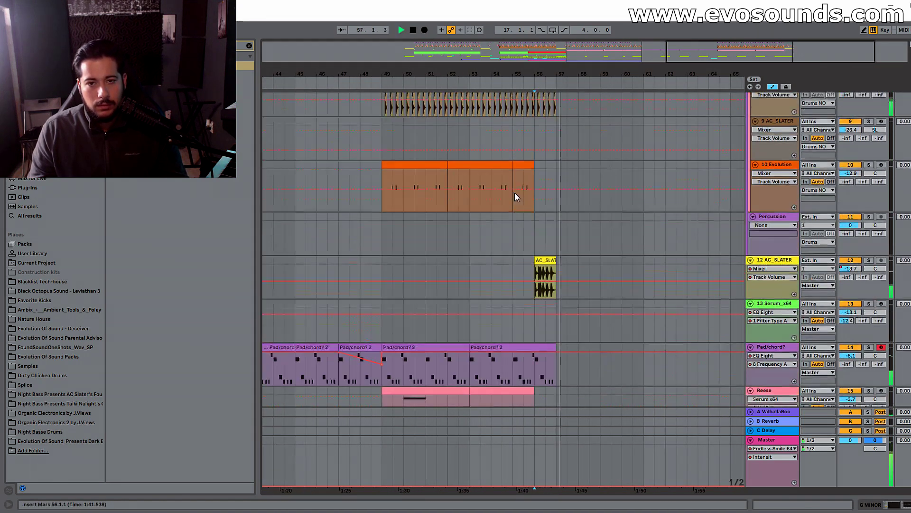
{"action": "key", "text": "space"}
{"action": "left_click", "coordinate": [517, 241]}
{"action": "scroll", "coordinate": [521, 235], "scroll_direction": "up", "scroll_amount": 3}
{"action": "key", "text": "space"}
{"action": "scroll", "coordinate": [530, 228], "scroll_direction": "down", "scroll_amount": 2}
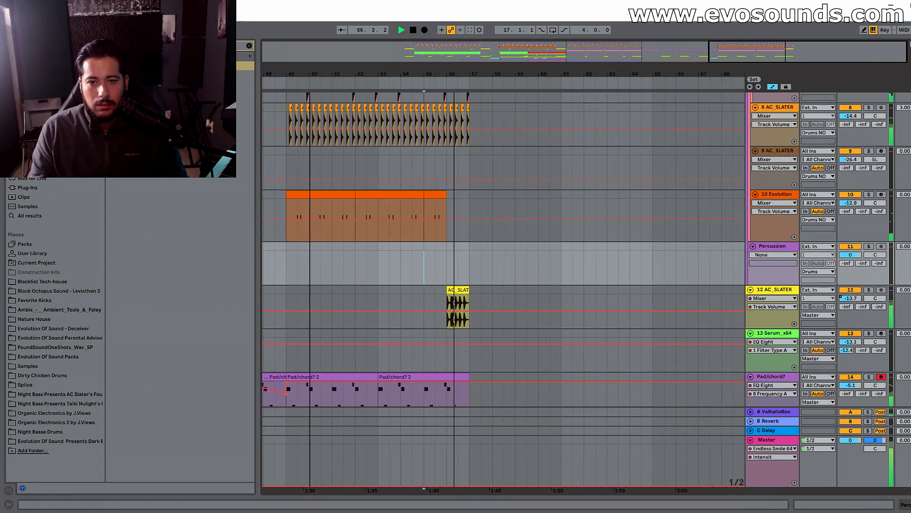
{"action": "scroll", "coordinate": [682, 218], "scroll_direction": "up", "scroll_amount": 5}
{"action": "scroll", "coordinate": [659, 158], "scroll_direction": "up", "scroll_amount": 1}
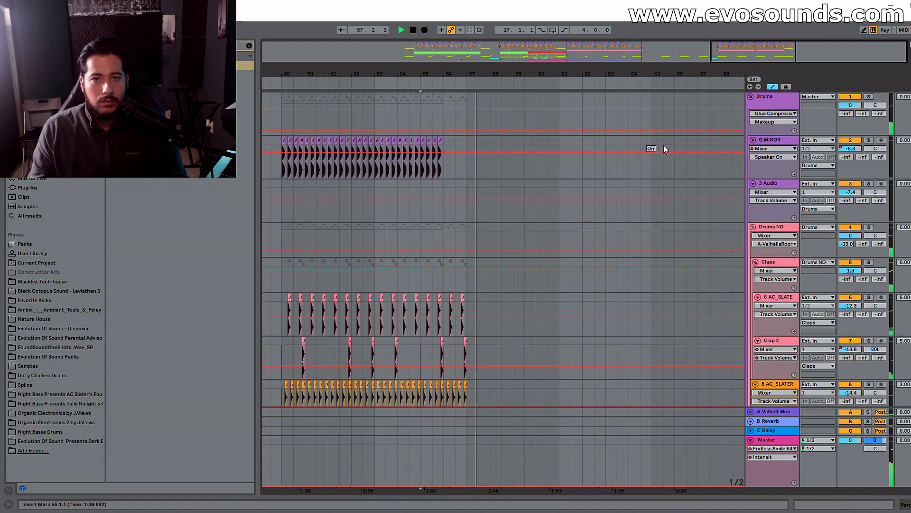
Step: Paste the copied first drop at bar 65 and play the arrangement from 64.3.1 into it
{"action": "left_click", "coordinate": [651, 106]}
{"action": "key", "text": "ctrl+v"}
{"action": "left_click", "coordinate": [640, 160]}
{"action": "key", "text": "space"}
{"action": "key", "text": "space"}
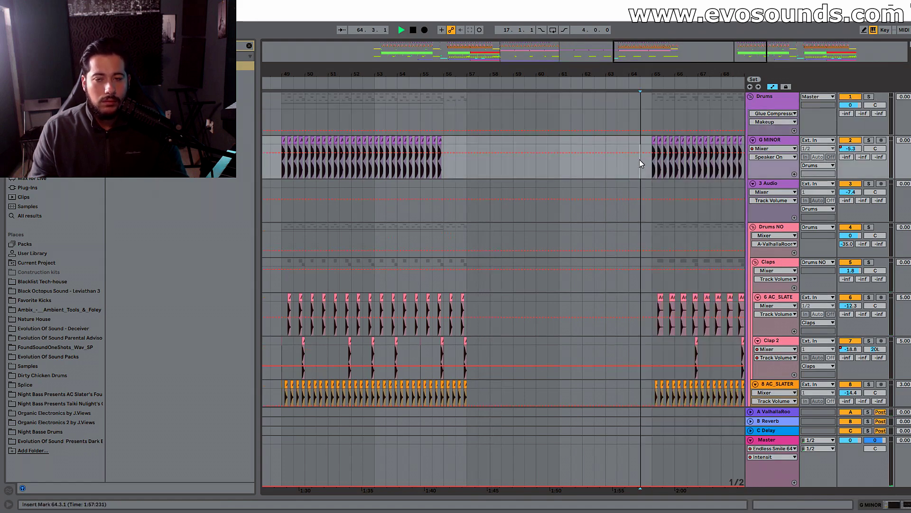
{"action": "left_click_drag", "start_coordinate": [776, 52], "coordinate": [568, 51]}
{"action": "scroll", "coordinate": [521, 215], "scroll_direction": "down", "scroll_amount": 15}
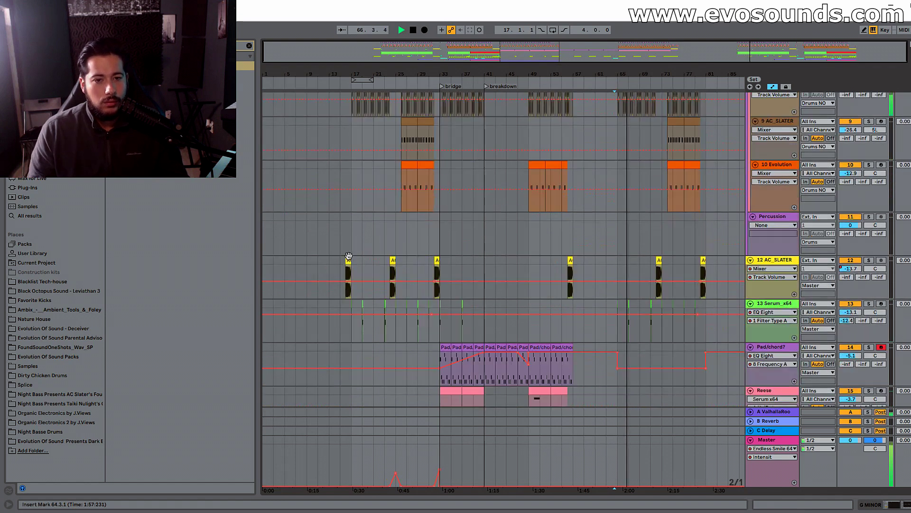
Step: Copy the AC_SLATER drum fill from bar 16 and paste it at 64.1.1, just before the second drop
{"action": "left_click", "coordinate": [349, 256]}
{"action": "scroll", "coordinate": [567, 269], "scroll_direction": "up", "scroll_amount": 5}
{"action": "left_click", "coordinate": [530, 265]}
{"action": "key", "text": "ctrl+v"}
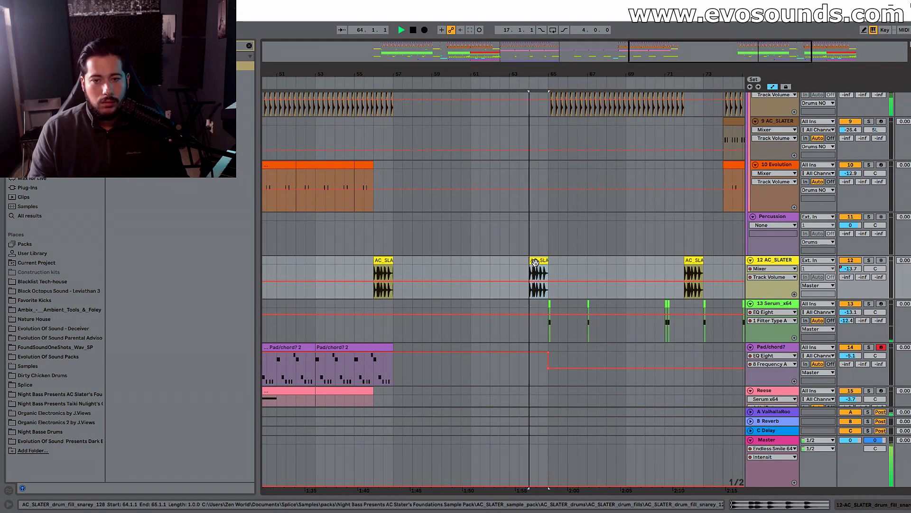
Step: Set the AC_SLATER drum fill track's volume to -12.6 dB
{"action": "right_click", "coordinate": [851, 269]}
{"action": "left_click", "coordinate": [865, 305]}
{"action": "left_click_drag", "start_coordinate": [851, 269], "coordinate": [851, 265]}
{"action": "left_click_drag", "start_coordinate": [667, 48], "coordinate": [667, 22]}
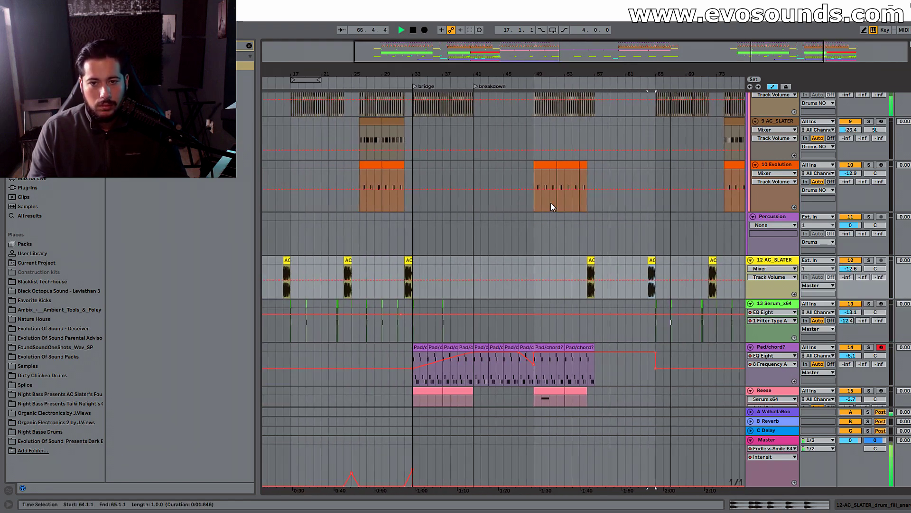
Step: Play the arrangement from the bridge at bar 33 and examine the Reese, bass and vocal tracks leading into the breakdown
{"action": "left_click", "coordinate": [414, 164]}
{"action": "key", "text": "space"}
{"action": "scroll", "coordinate": [438, 178], "scroll_direction": "up", "scroll_amount": 5}
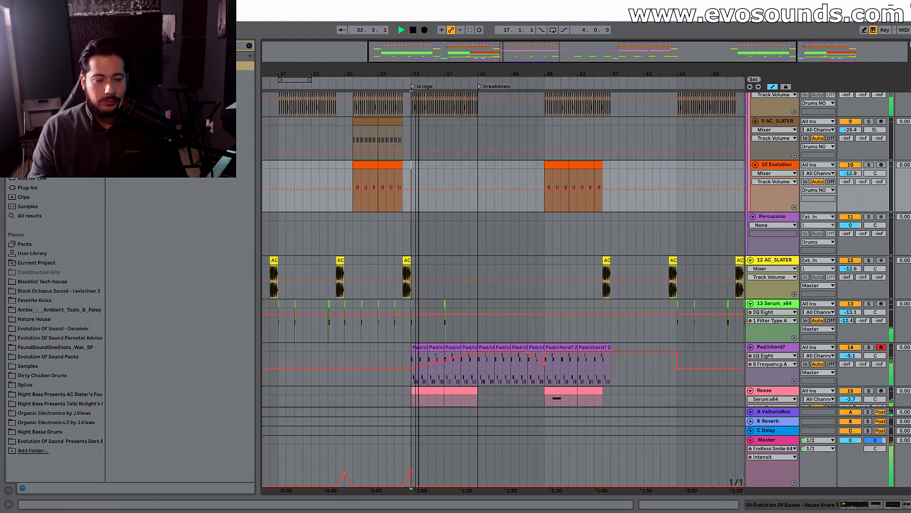
{"action": "scroll", "coordinate": [488, 284], "scroll_direction": "down", "scroll_amount": 6}
{"action": "left_click", "coordinate": [408, 242]}
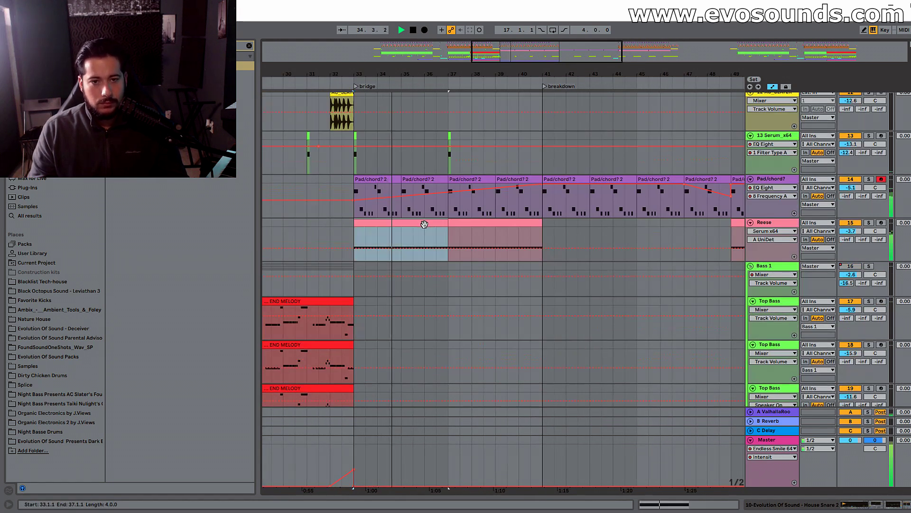
{"action": "double_click", "coordinate": [761, 223]}
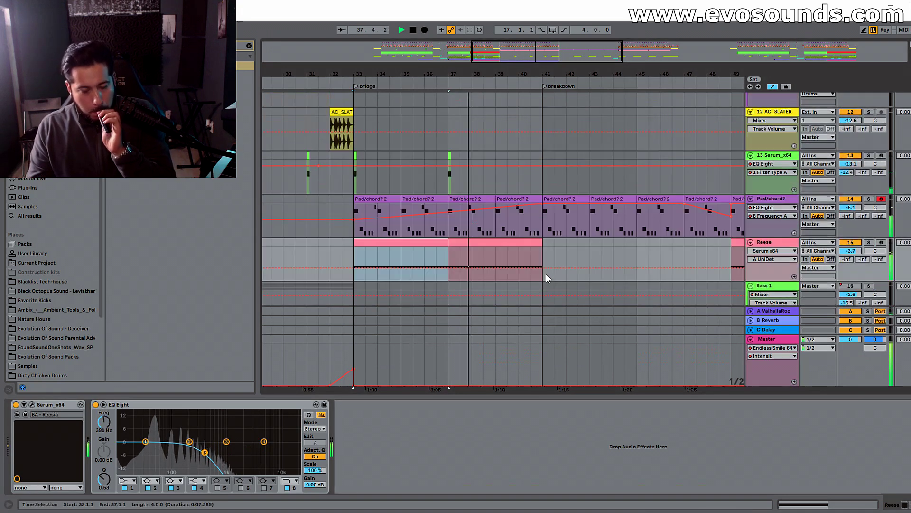
{"action": "scroll", "coordinate": [546, 274], "scroll_direction": "down", "scroll_amount": 8}
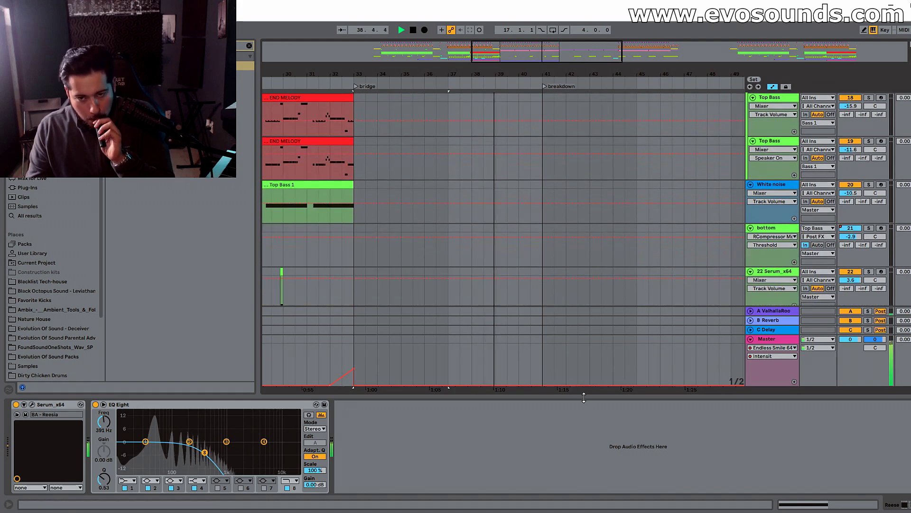
{"action": "left_click_drag", "start_coordinate": [583, 395], "coordinate": [591, 431]}
{"action": "scroll", "coordinate": [603, 332], "scroll_direction": "down", "scroll_amount": 3}
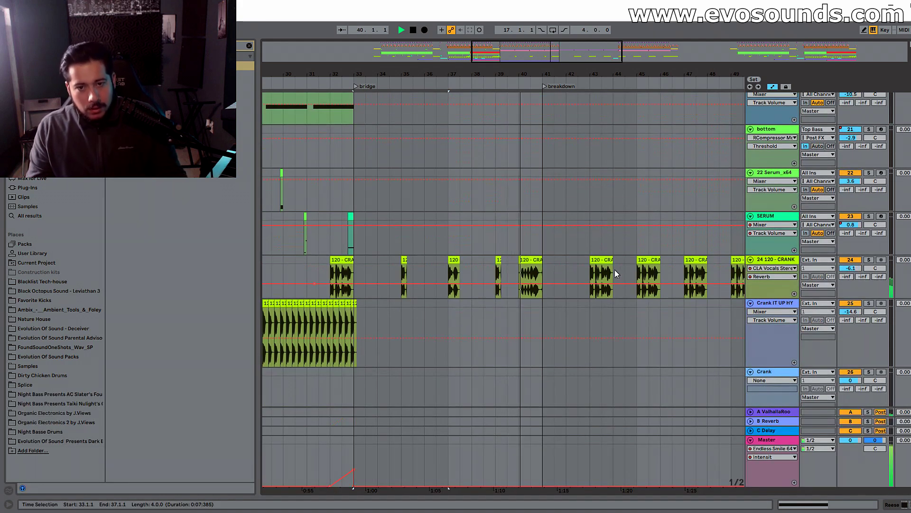
{"action": "scroll", "coordinate": [614, 269], "scroll_direction": "up", "scroll_amount": 7}
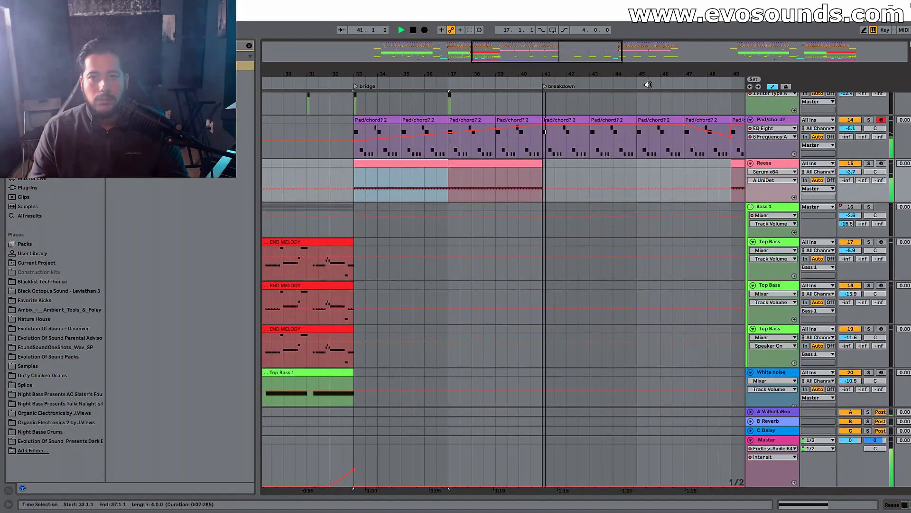
Step: Automate the Pad/chord? track's LFOTool off from bar 41 and set its EQ Eight low cut to 61.2 Hz
{"action": "left_click_drag", "start_coordinate": [657, 74], "coordinate": [593, 102]}
{"action": "scroll", "coordinate": [571, 163], "scroll_direction": "up", "scroll_amount": 2}
{"action": "double_click", "coordinate": [769, 199]}
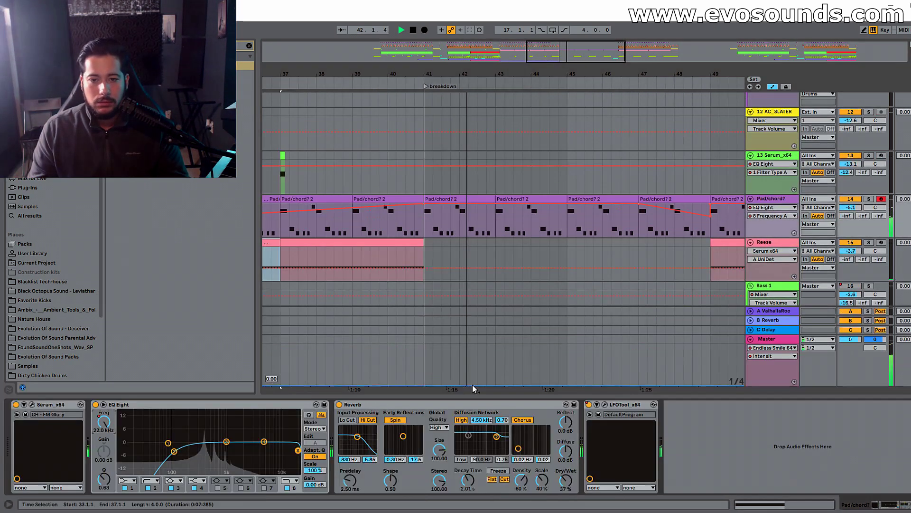
{"action": "left_click", "coordinate": [459, 30]}
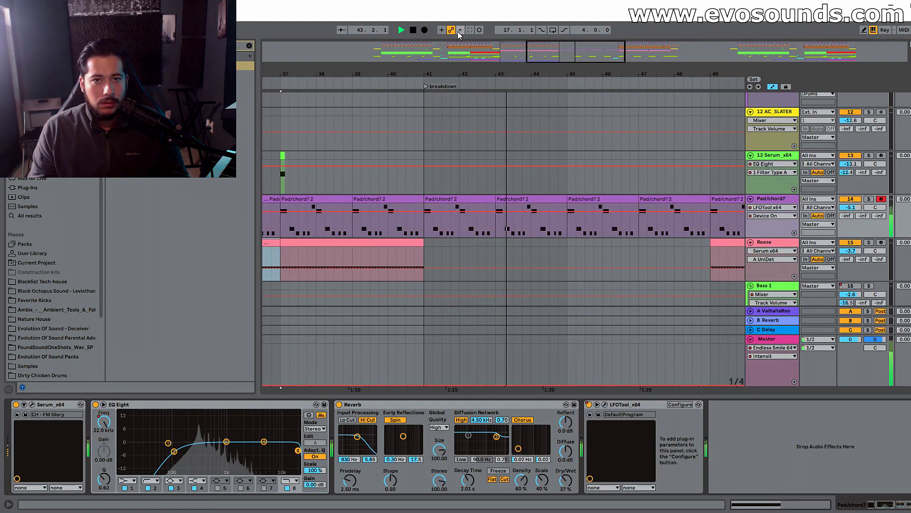
{"action": "left_click_drag", "start_coordinate": [423, 211], "coordinate": [423, 229]}
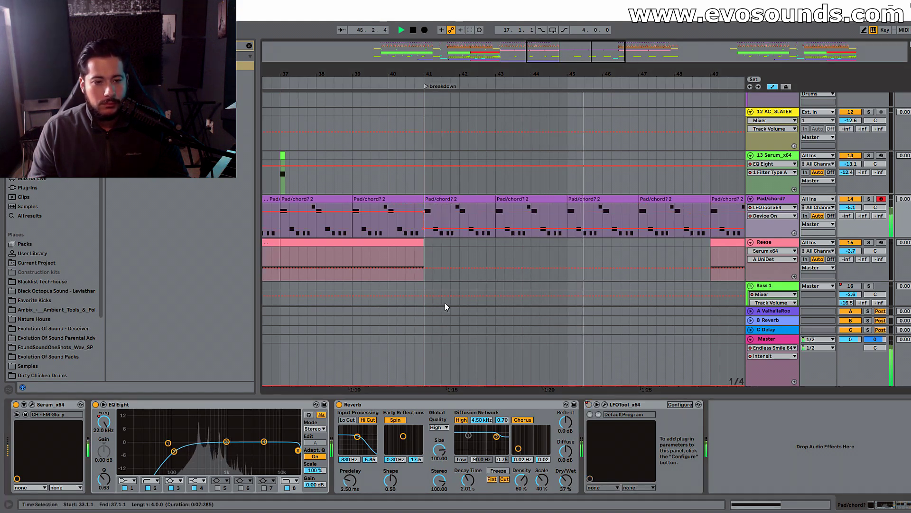
{"action": "left_click_drag", "start_coordinate": [174, 451], "coordinate": [162, 448]}
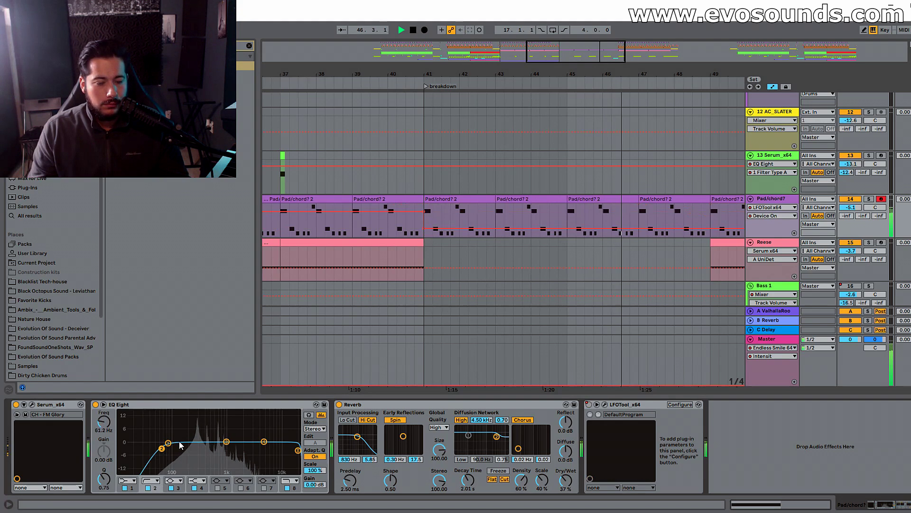
Step: Copy the short TAIKI_NULIGHT uplifter from bar 22 to bar 47 on Uplifter 1 and play it from bar 48
{"action": "scroll", "coordinate": [539, 291], "scroll_direction": "down", "scroll_amount": 5}
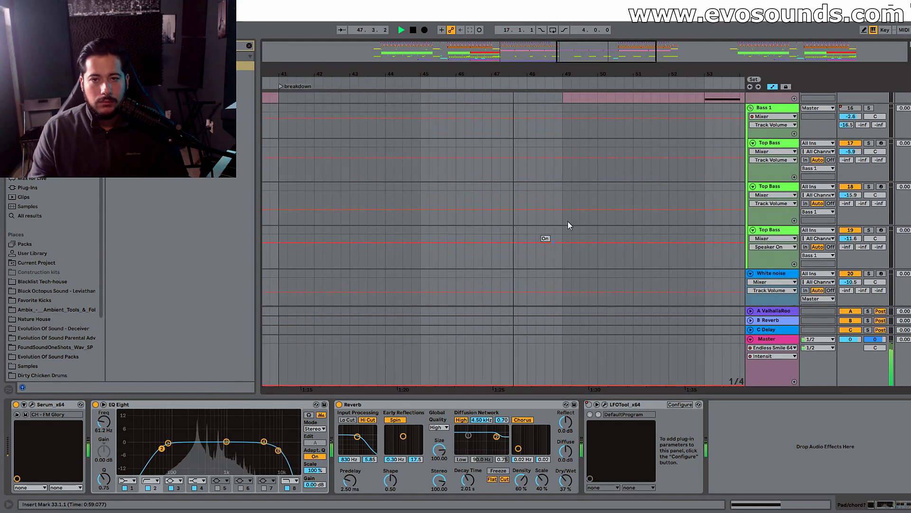
{"action": "scroll", "coordinate": [560, 233], "scroll_direction": "down", "scroll_amount": 4}
{"action": "scroll", "coordinate": [513, 269], "scroll_direction": "down", "scroll_amount": 7}
{"action": "scroll", "coordinate": [365, 224], "scroll_direction": "down", "scroll_amount": 5}
{"action": "left_click", "coordinate": [586, 214]}
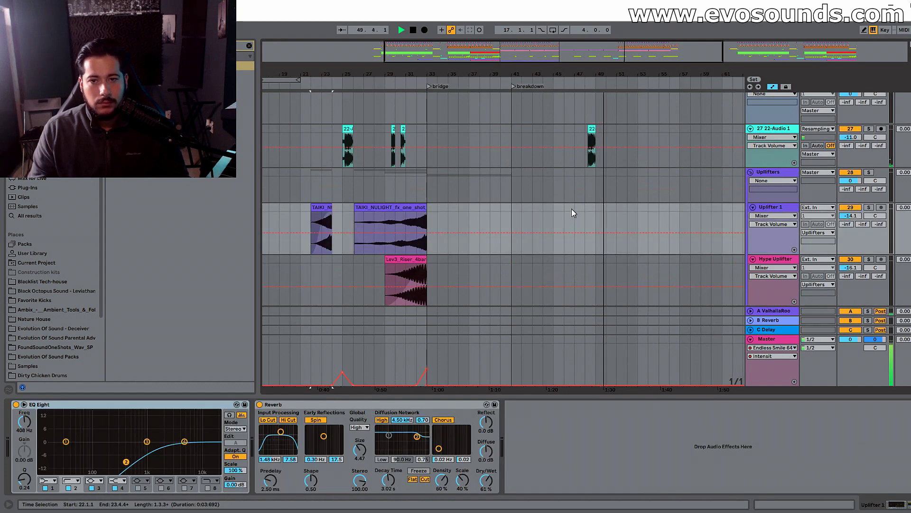
{"action": "key", "text": "ctrl+v"}
{"action": "left_click", "coordinate": [583, 194]}
{"action": "scroll", "coordinate": [603, 209], "scroll_direction": "up", "scroll_amount": 4}
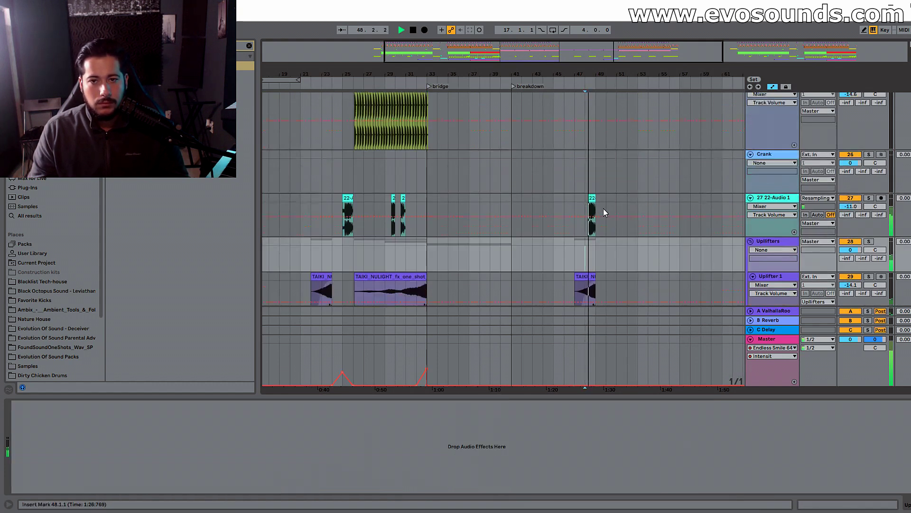
Step: Re-pitch the one-bar notes of the Reese clip at bar 49 so the line runs D#1, C1, G#0, G0
{"action": "left_click_drag", "start_coordinate": [636, 75], "coordinate": [447, 200]}
{"action": "scroll", "coordinate": [447, 201], "scroll_direction": "up", "scroll_amount": 10}
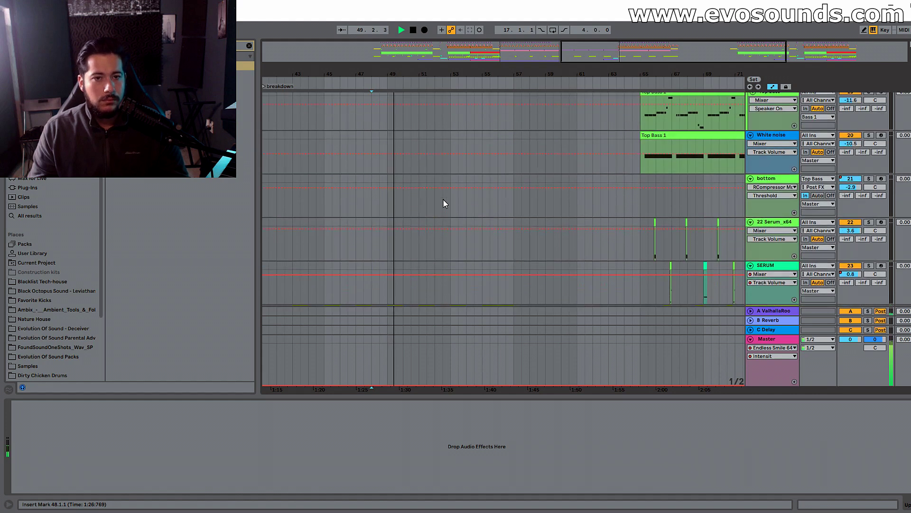
{"action": "scroll", "coordinate": [442, 198], "scroll_direction": "up", "scroll_amount": 3}
{"action": "left_click", "coordinate": [411, 157]}
{"action": "key", "text": "space"}
{"action": "left_click_drag", "start_coordinate": [464, 397], "coordinate": [422, 209]}
{"action": "key", "text": "space"}
{"action": "left_click_drag", "start_coordinate": [283, 350], "coordinate": [285, 256]}
{"action": "key", "text": "space"}
{"action": "left_click_drag", "start_coordinate": [412, 266], "coordinate": [416, 289]}
{"action": "left_click", "coordinate": [600, 341]}
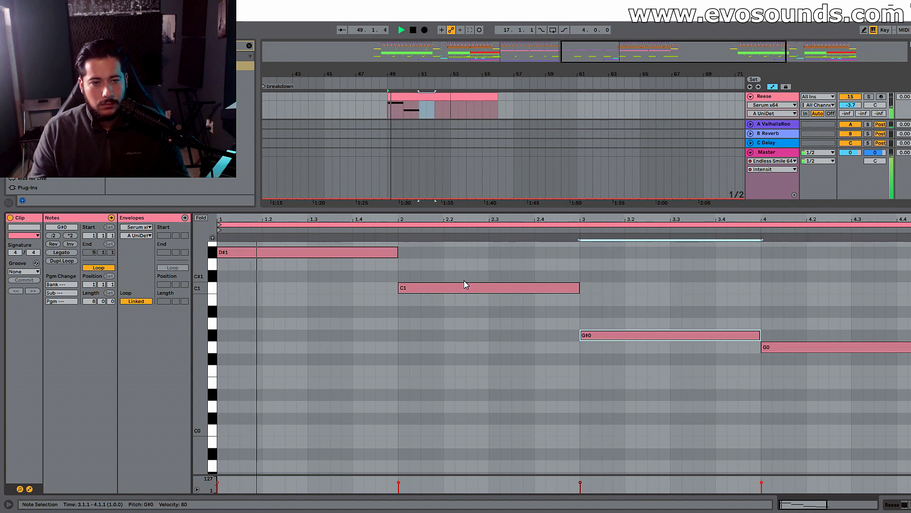
Step: Play the edited Reese clip from bar 49 and audition each of its four notes
{"action": "scroll", "coordinate": [345, 289], "scroll_direction": "up", "scroll_amount": 3}
{"action": "key", "text": "space"}
{"action": "mouse_move", "coordinate": [377, 322]}
{"action": "left_mouse_down"}
{"action": "mouse_move", "coordinate": [377, 334]}
{"action": "mouse_move", "coordinate": [374, 323]}
{"action": "left_mouse_up"}
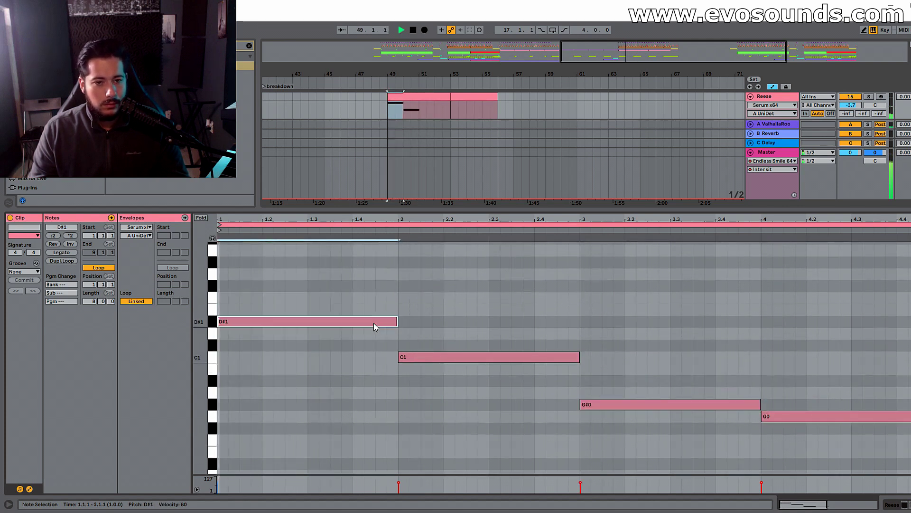
{"action": "left_click", "coordinate": [424, 357]}
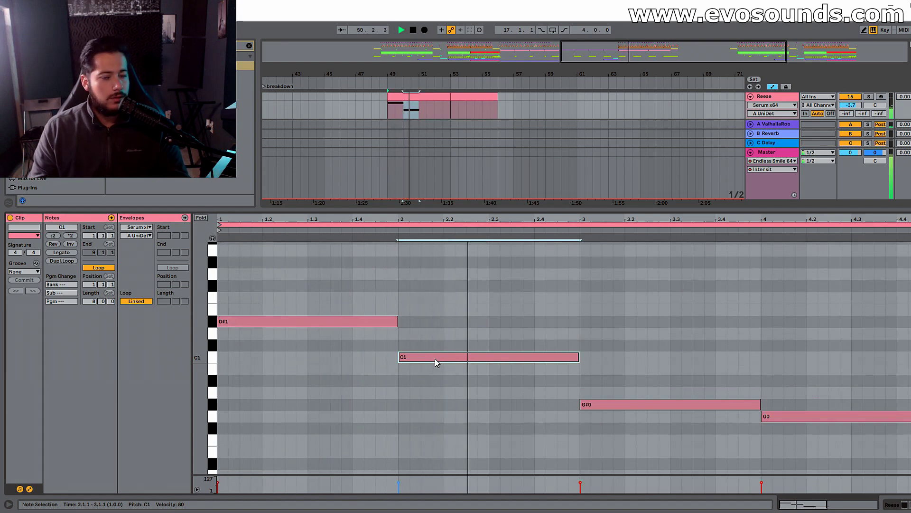
{"action": "left_click", "coordinate": [599, 407]}
{"action": "left_click", "coordinate": [783, 414]}
Step: Duplicate the four-bar Reese clip from bar 49 into bars 53 to 57 and check the track's devices
{"action": "left_click", "coordinate": [417, 96]}
{"action": "key", "text": "ctrl+d"}
{"action": "key", "text": "ctrl+alt+l"}
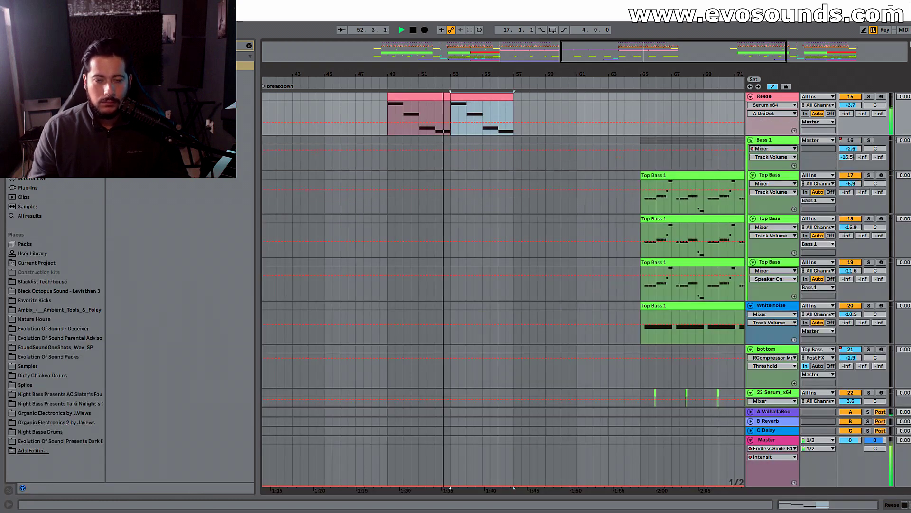
{"action": "scroll", "coordinate": [677, 218], "scroll_direction": "up", "scroll_amount": 3}
{"action": "double_click", "coordinate": [766, 175]}
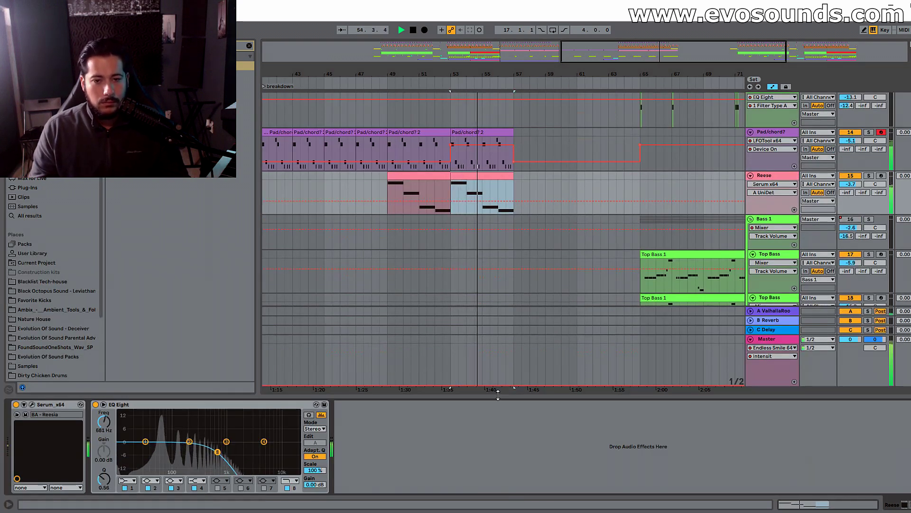
{"action": "key", "text": "ctrl+alt+l"}
Step: Paste the short uplifter on Uplifter 1 at bar 55 so it leads into bar 57
{"action": "scroll", "coordinate": [555, 323], "scroll_direction": "down", "scroll_amount": 10}
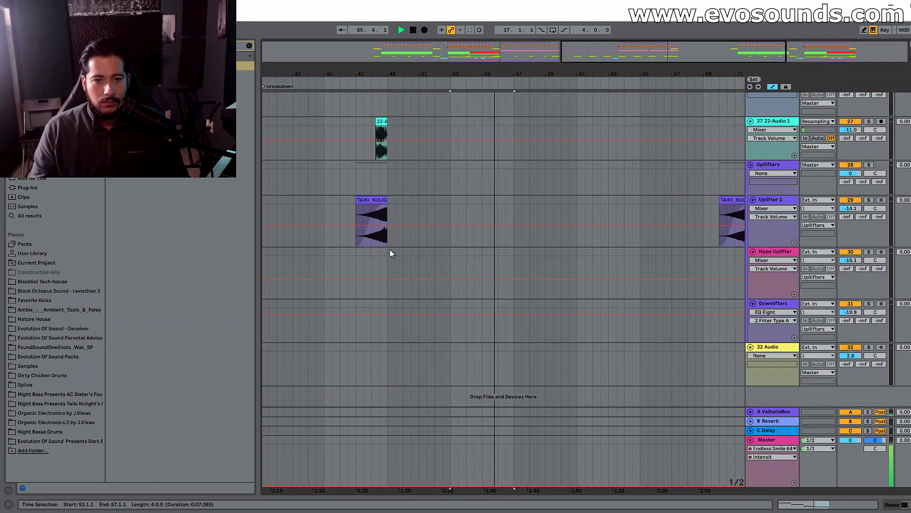
{"action": "left_click", "coordinate": [477, 206]}
{"action": "key", "text": "ctrl+v"}
{"action": "left_click_drag", "start_coordinate": [599, 74], "coordinate": [610, 38]}
Step: Copy the Lev3_Riser clip from bar 29 to bars 53 to 57 on the Hype Uplifter track
{"action": "key", "text": "space"}
{"action": "left_click", "coordinate": [322, 252]}
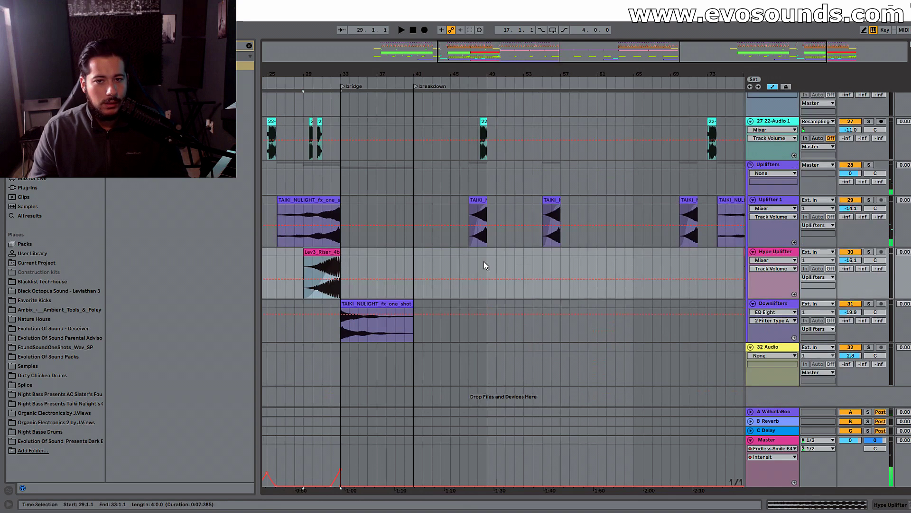
{"action": "left_click", "coordinate": [532, 256]}
{"action": "key", "text": "ctrl+v"}
{"action": "left_click_drag", "start_coordinate": [552, 252], "coordinate": [543, 253]}
Step: Play the build into bar 57 and copy the bar 33 downlifter to bar 57 on the Downlifters track
{"action": "left_click", "coordinate": [553, 238]}
{"action": "key", "text": "space"}
{"action": "left_click_drag", "start_coordinate": [365, 302], "coordinate": [587, 301]}
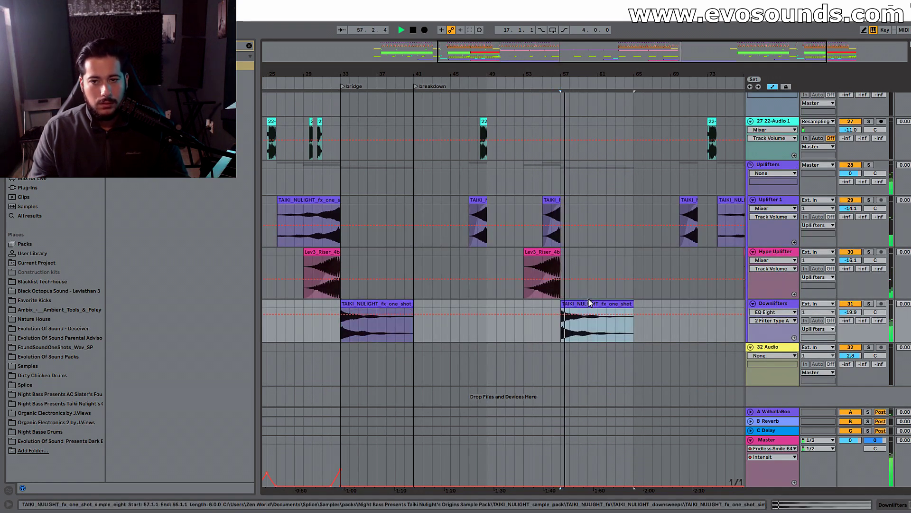
Step: Play the arrangement around bars 32, 25 and 39 to examine the effects and transitions into the bridge and breakdown
{"action": "scroll", "coordinate": [407, 187], "scroll_direction": "up", "scroll_amount": 3}
{"action": "left_click", "coordinate": [331, 228]}
{"action": "left_click", "coordinate": [274, 182]}
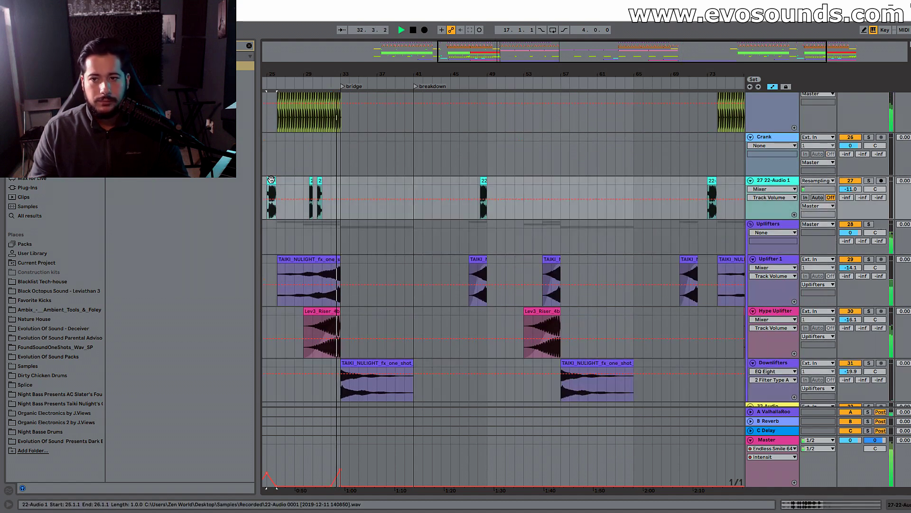
{"action": "key", "text": "space"}
{"action": "left_click_drag", "start_coordinate": [289, 74], "coordinate": [387, 76]}
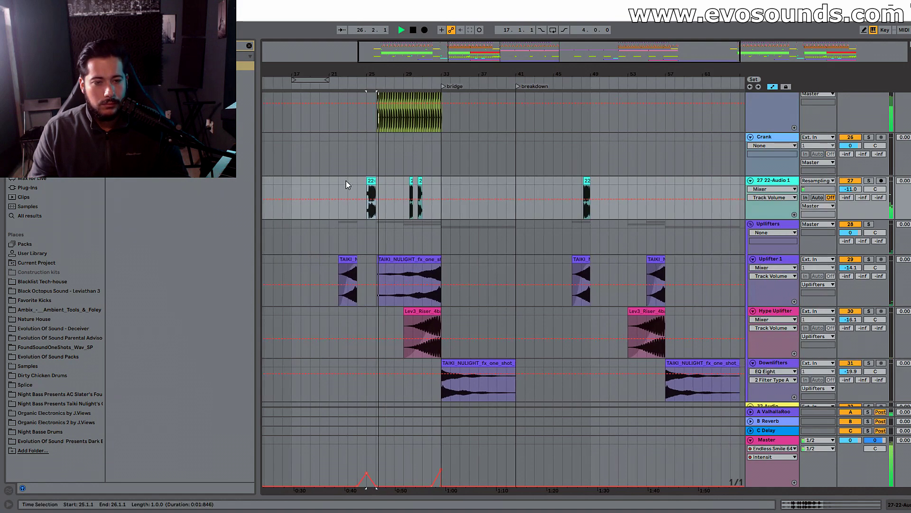
{"action": "left_click", "coordinate": [347, 245]}
{"action": "scroll", "coordinate": [432, 232], "scroll_direction": "up", "scroll_amount": 3}
{"action": "left_click", "coordinate": [497, 217]}
{"action": "key", "text": "space"}
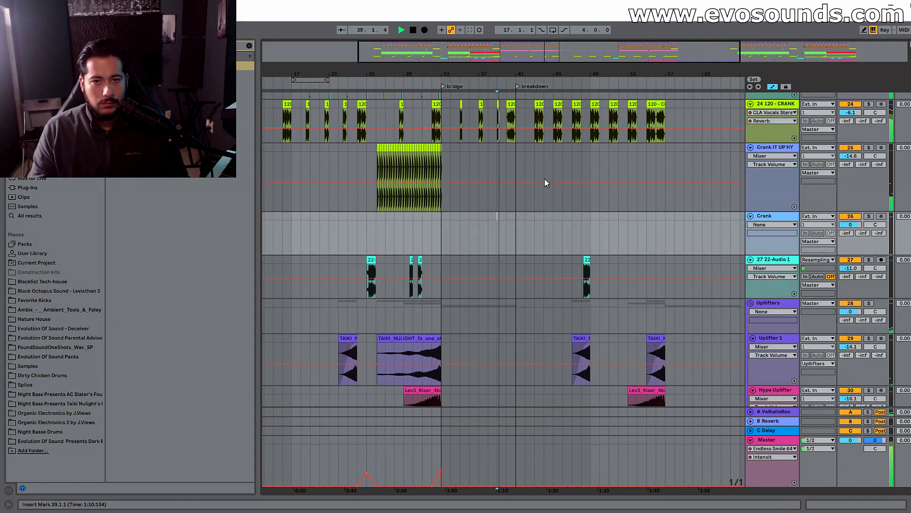
{"action": "scroll", "coordinate": [546, 152], "scroll_direction": "up", "scroll_amount": 3}
{"action": "left_click_drag", "start_coordinate": [502, 74], "coordinate": [361, 200]}
{"action": "scroll", "coordinate": [364, 227], "scroll_direction": "down", "scroll_amount": 8}
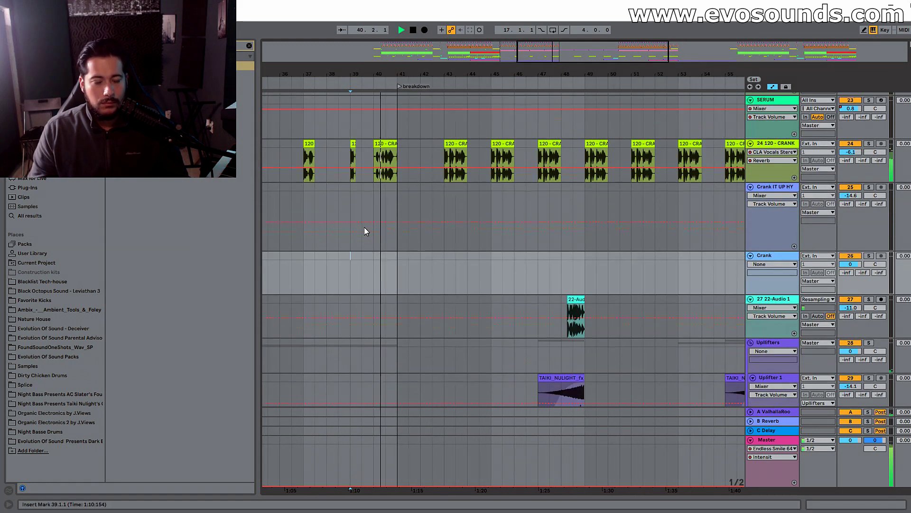
{"action": "scroll", "coordinate": [470, 223], "scroll_direction": "up", "scroll_amount": 2}
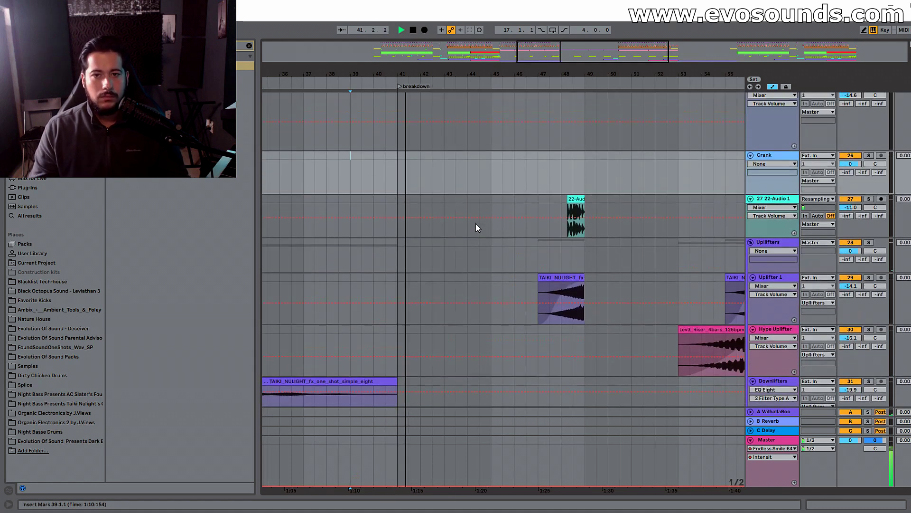
Step: Copy the Downlifters clip from bar 57 and paste it at the start of the breakdown at bar 41
{"action": "left_click_drag", "start_coordinate": [537, 59], "coordinate": [537, 42]}
{"action": "scroll", "coordinate": [627, 314], "scroll_direction": "down", "scroll_amount": 2}
{"action": "left_click", "coordinate": [652, 303]}
{"action": "key", "text": "ctrl+c"}
{"action": "left_click", "coordinate": [373, 302]}
{"action": "left_click", "coordinate": [374, 302]}
{"action": "key", "text": "ctrl+v"}
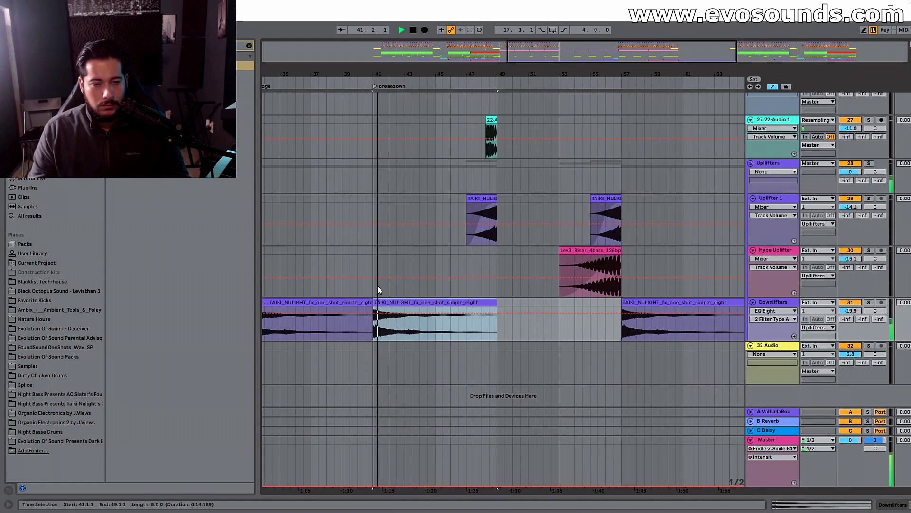
Step: Duplicate the Reese clip twice to fill bars 41 to 49 and trim about half a bar off the last copy
{"action": "left_click", "coordinate": [361, 289]}
{"action": "key", "text": "space"}
{"action": "scroll", "coordinate": [418, 297], "scroll_direction": "up", "scroll_amount": 8}
{"action": "scroll", "coordinate": [446, 286], "scroll_direction": "up", "scroll_amount": 3}
{"action": "key", "text": "plus"}
{"action": "scroll", "coordinate": [526, 210], "scroll_direction": "up", "scroll_amount": 8}
{"action": "scroll", "coordinate": [525, 203], "scroll_direction": "up", "scroll_amount": 5}
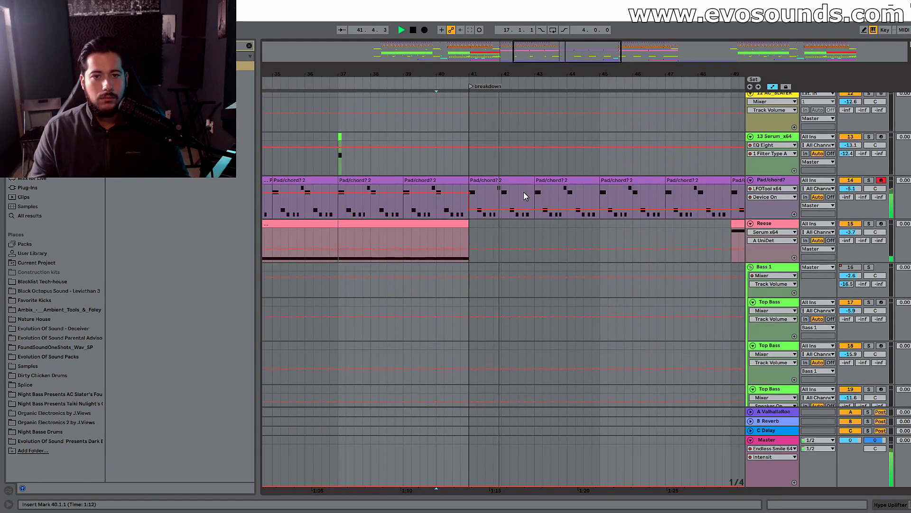
{"action": "left_click", "coordinate": [456, 224]}
{"action": "key", "text": "ctrl+d"}
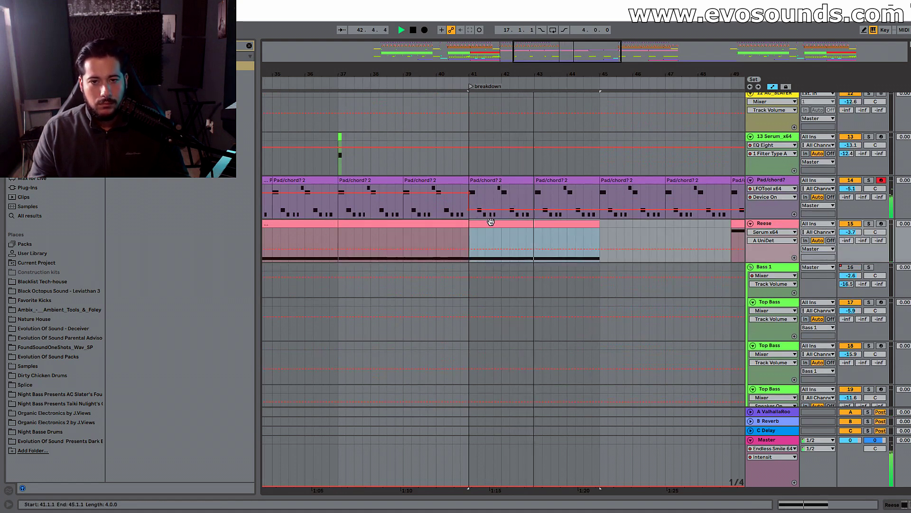
{"action": "key", "text": "ctrl+d"}
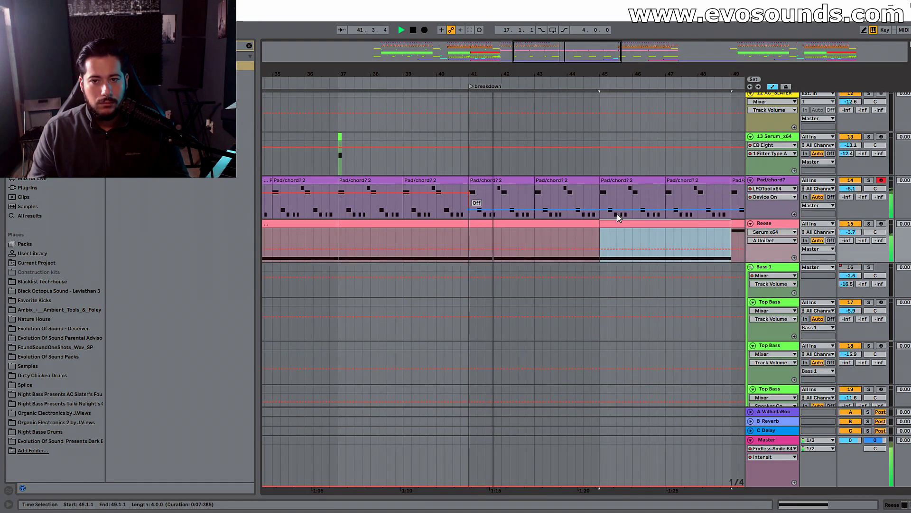
{"action": "left_click_drag", "start_coordinate": [721, 226], "coordinate": [714, 226]}
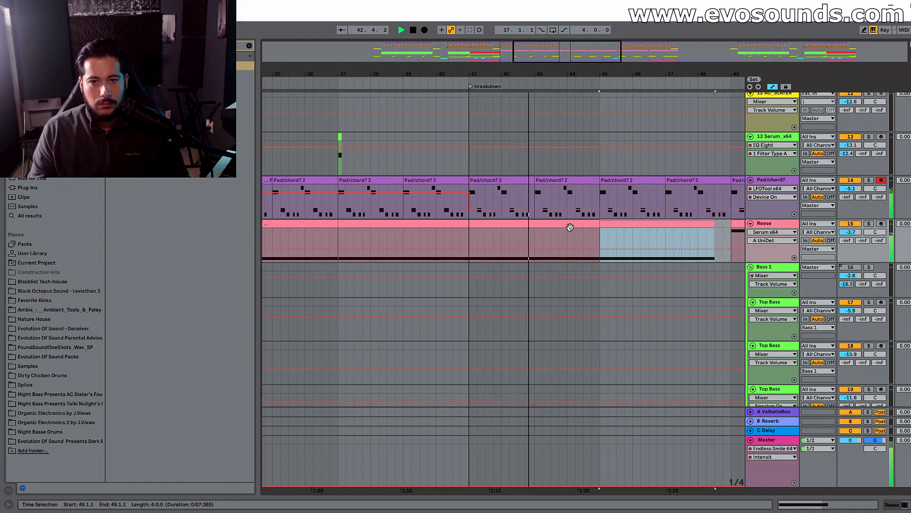
Step: Open the breakdown's Reese clip at bar 41 and shorten its G0 note to end at 2.3
{"action": "double_click", "coordinate": [569, 225]}
{"action": "key", "text": "space"}
{"action": "left_click_drag", "start_coordinate": [490, 397], "coordinate": [490, 164]}
{"action": "scroll", "coordinate": [455, 330], "scroll_direction": "up", "scroll_amount": 5}
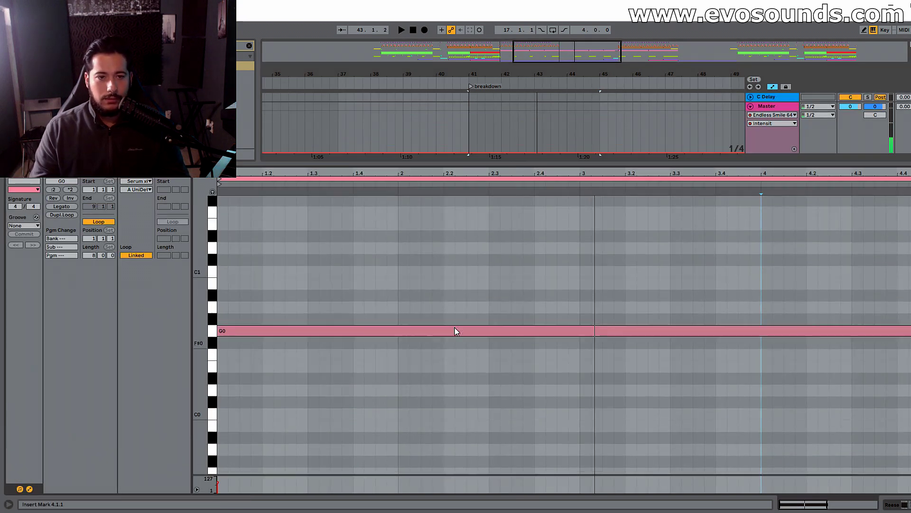
{"action": "left_click_drag", "start_coordinate": [910, 382], "coordinate": [488, 384]}
{"action": "key", "text": "space"}
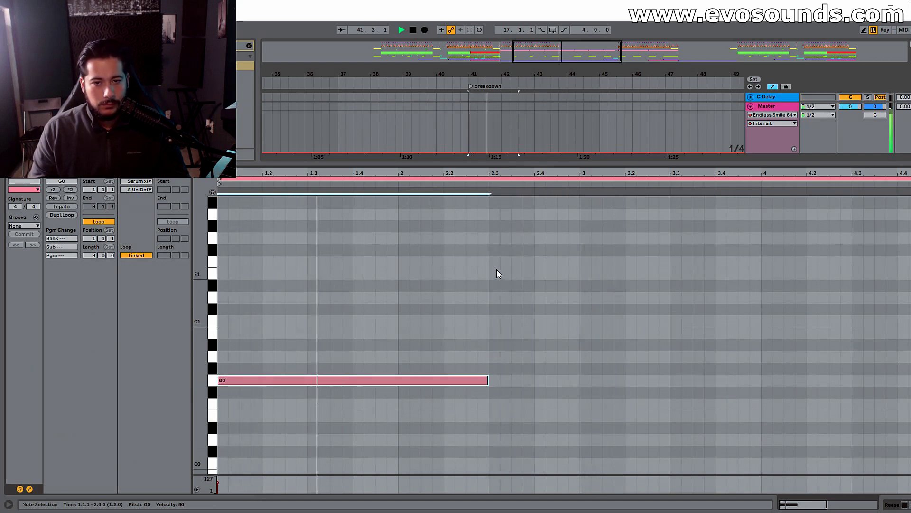
Step: Add a G1 note from 2.3 to bar 3 in the Reese clip and duplicate the two-bar phrase once
{"action": "double_click", "coordinate": [498, 237]}
{"action": "left_click_drag", "start_coordinate": [500, 239], "coordinate": [580, 239]}
{"action": "left_click_drag", "start_coordinate": [488, 383], "coordinate": [517, 384]}
{"action": "left_click_drag", "start_coordinate": [578, 414], "coordinate": [443, 207]}
{"action": "key", "text": "ctrl+d"}
Step: Extend the first G0 note of the Reese clip to 2.4.2 so it overlaps the G1 note
{"action": "left_click_drag", "start_coordinate": [510, 381], "coordinate": [546, 382]}
{"action": "left_click_drag", "start_coordinate": [711, 165], "coordinate": [727, 441]}
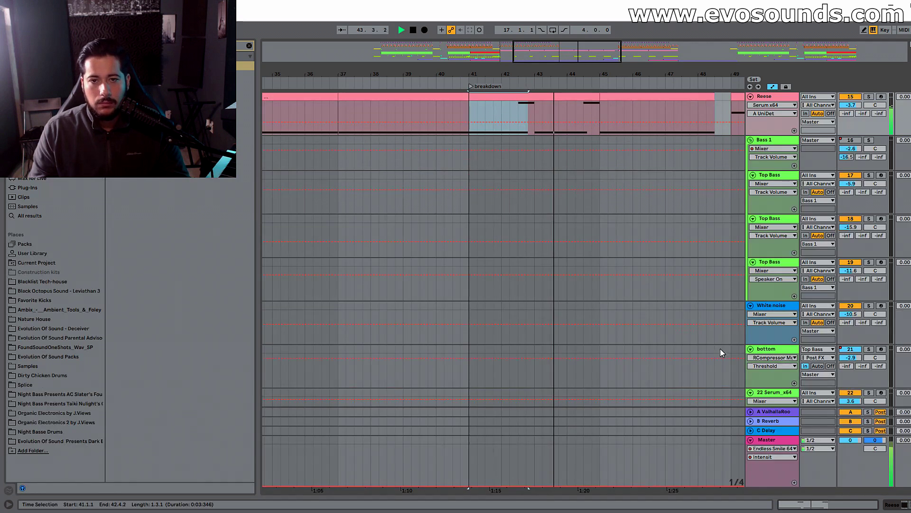
Step: Set the Reese's Serum voicing to mono with legato and adjust its portamento while playing the breakdown
{"action": "double_click", "coordinate": [765, 97]}
{"action": "key", "text": "space"}
{"action": "left_click", "coordinate": [32, 405]}
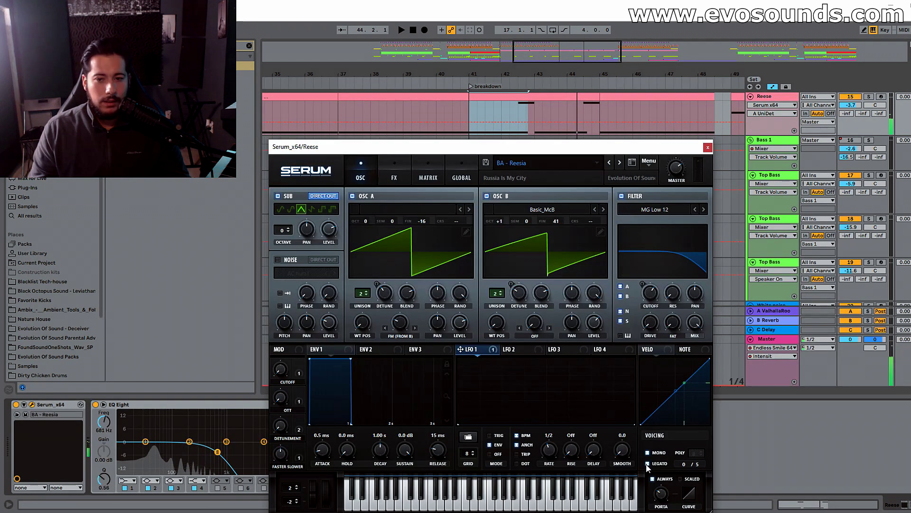
{"action": "key", "text": "space"}
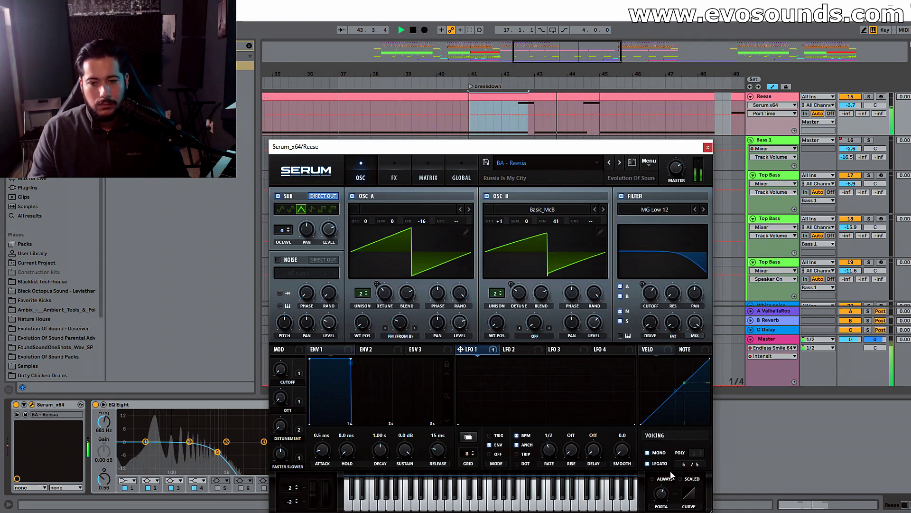
{"action": "key", "text": "space"}
{"action": "left_click", "coordinate": [708, 147]}
Step: Lengthen the first G1 note in the bar 41 Reese clip to about half a beat past clip bar 3
{"action": "double_click", "coordinate": [578, 97]}
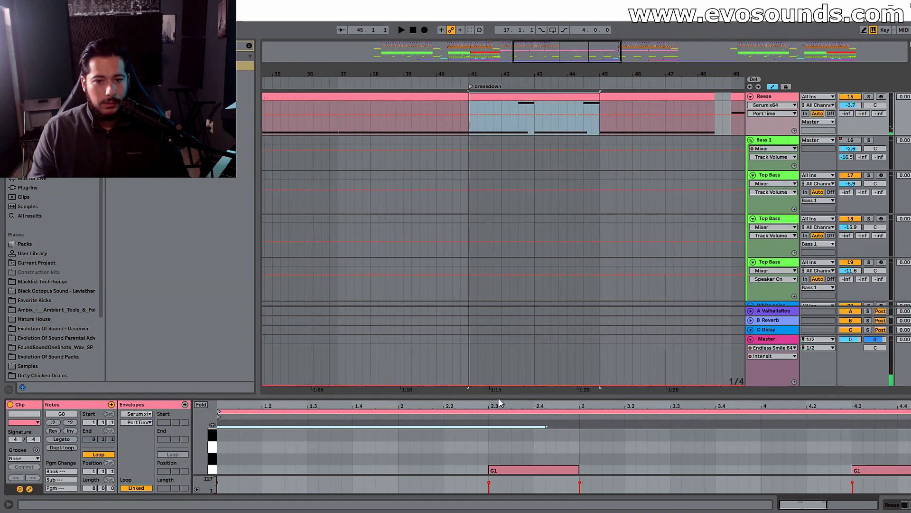
{"action": "left_click_drag", "start_coordinate": [579, 470], "coordinate": [595, 473]}
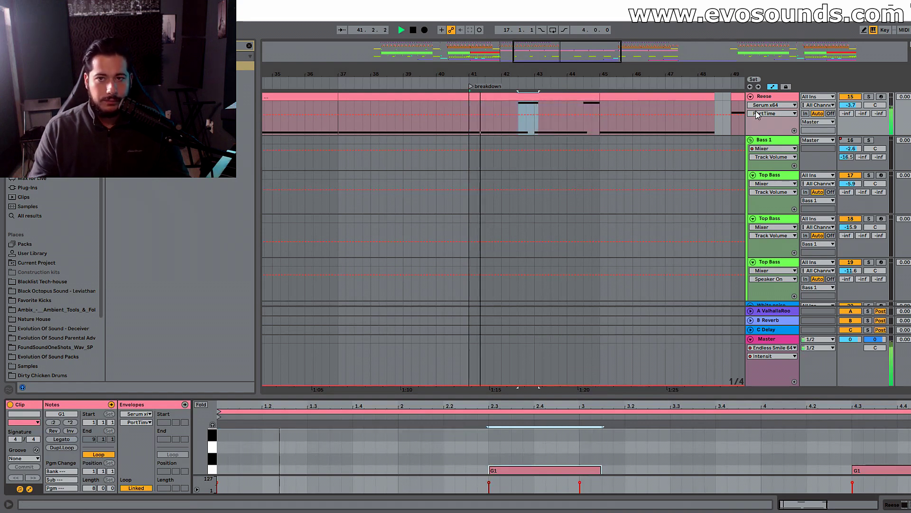
Step: Open up the Reese's sound by setting EQ Eight's high cut to about 5.27 kHz and Serum's filter cutoff to about 7547 Hz
{"action": "key", "text": "shift+Tab"}
{"action": "left_click_drag", "start_coordinate": [213, 453], "coordinate": [263, 456]}
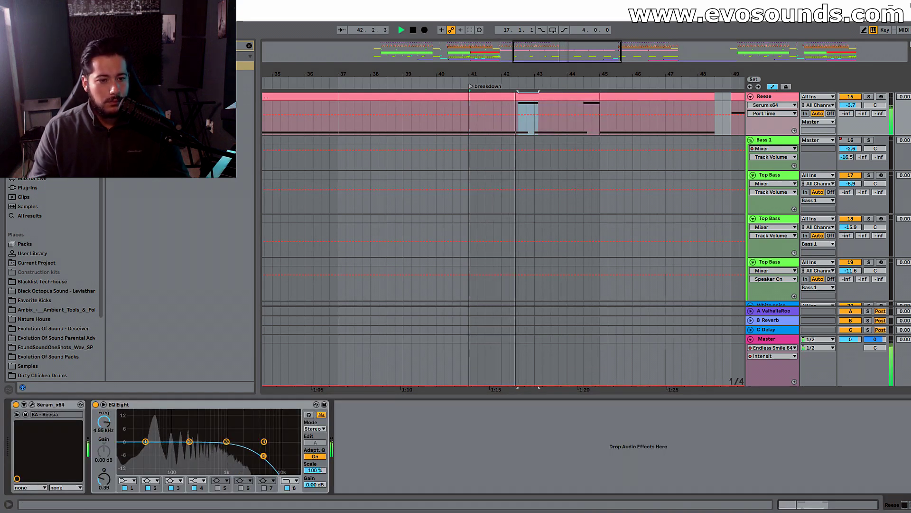
{"action": "left_click", "coordinate": [32, 404]}
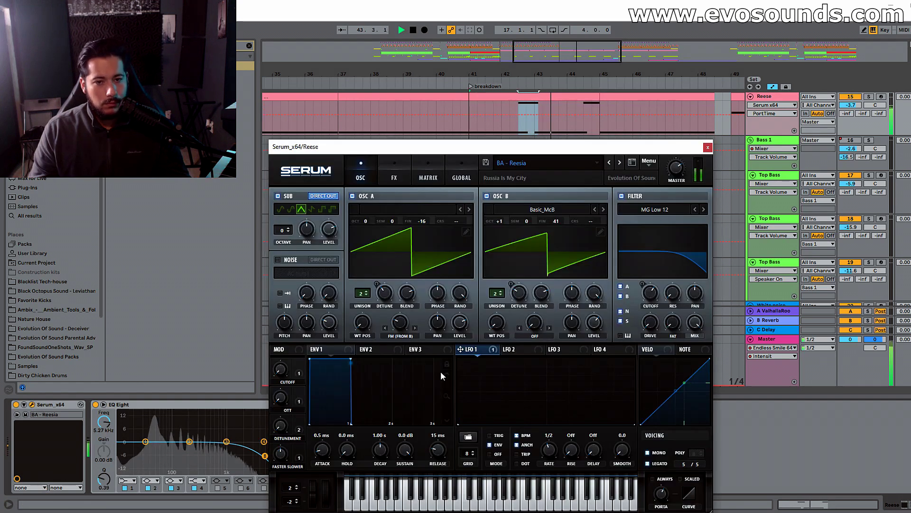
{"action": "left_click_drag", "start_coordinate": [654, 300], "coordinate": [655, 298]}
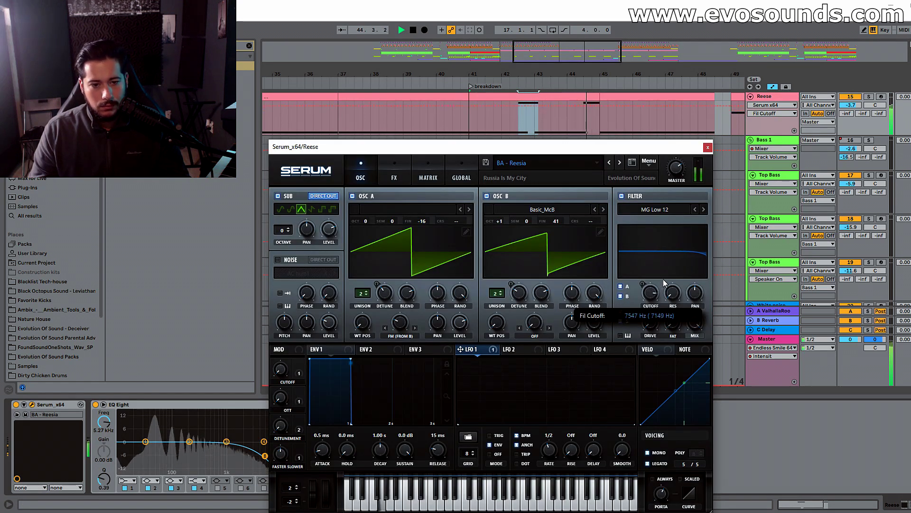
{"action": "left_click", "coordinate": [707, 147]}
Step: Duplicate the bar 41 Reese clip to bar 45 and trim the last half bar before bar 49
{"action": "scroll", "coordinate": [573, 155], "scroll_direction": "up", "scroll_amount": 3}
{"action": "left_click", "coordinate": [573, 155]}
{"action": "key", "text": "ctrl+d"}
{"action": "left_click_drag", "start_coordinate": [716, 74], "coordinate": [581, 75]}
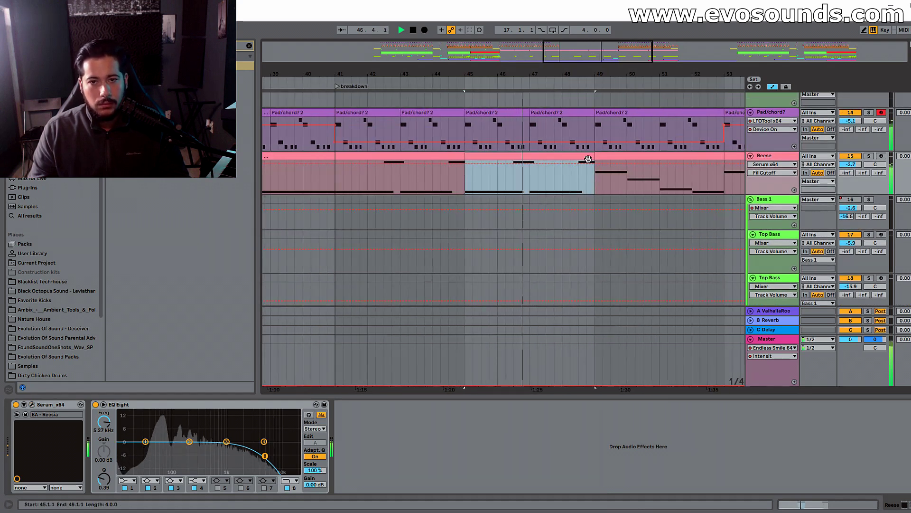
{"action": "left_click_drag", "start_coordinate": [581, 158], "coordinate": [403, 217]}
{"action": "double_click", "coordinate": [403, 225]}
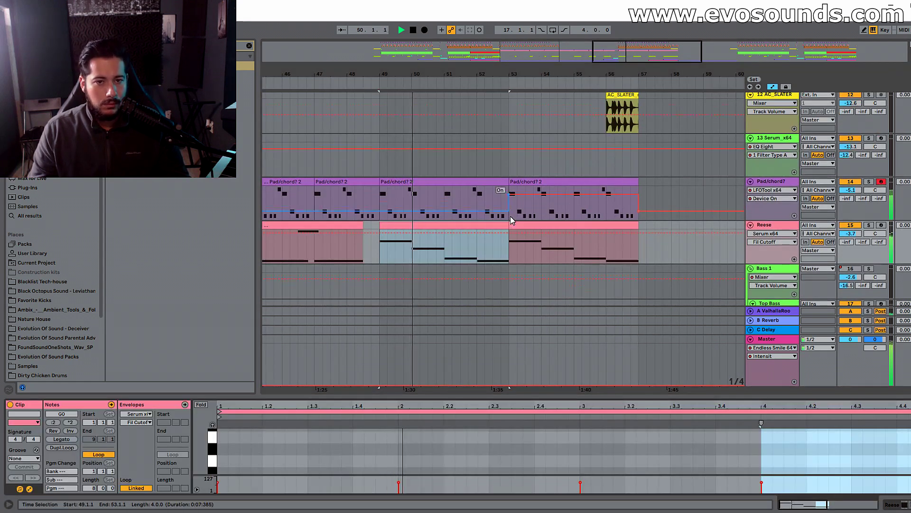
{"action": "scroll", "coordinate": [474, 323], "scroll_direction": "down", "scroll_amount": 3}
{"action": "left_click_drag", "start_coordinate": [542, 396], "coordinate": [542, 458]}
{"action": "scroll", "coordinate": [543, 335], "scroll_direction": "up", "scroll_amount": 2}
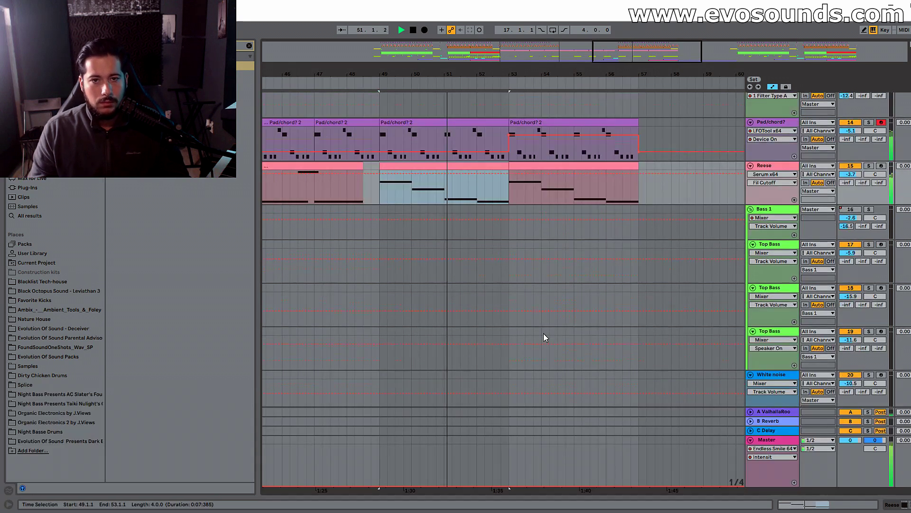
Step: Move the third note of the Reese clip at bar 49 to G0 while listening to the bass line
{"action": "double_click", "coordinate": [777, 216]}
{"action": "double_click", "coordinate": [479, 215]}
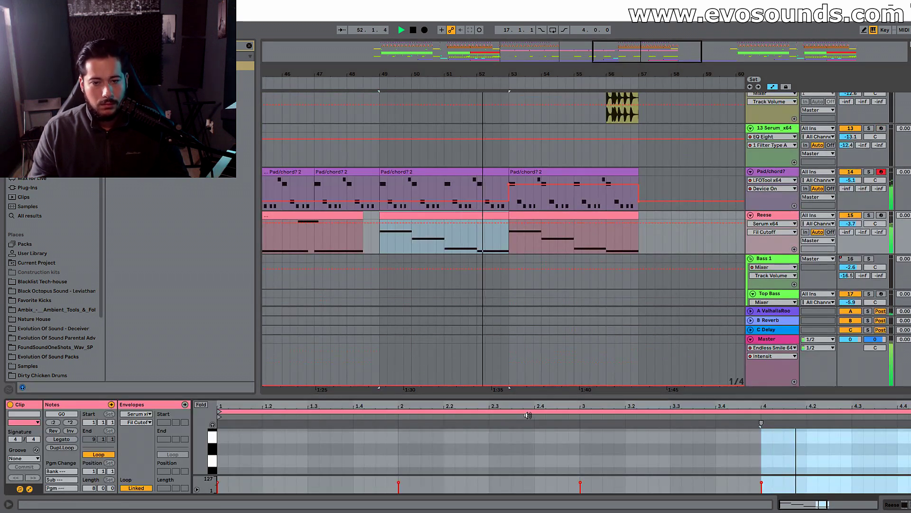
{"action": "left_click_drag", "start_coordinate": [545, 396], "coordinate": [556, 238]}
{"action": "key", "text": "space"}
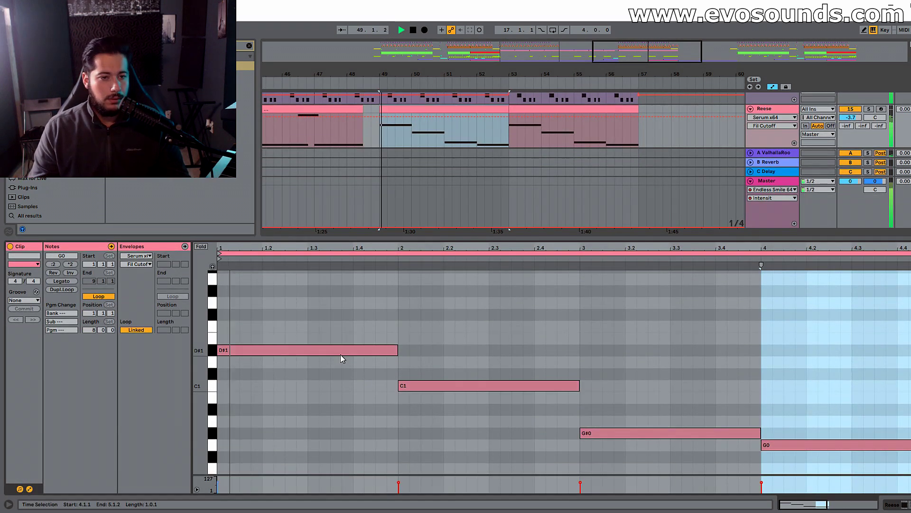
{"action": "left_click", "coordinate": [424, 384]}
{"action": "scroll", "coordinate": [556, 377], "scroll_direction": "down", "scroll_amount": 2}
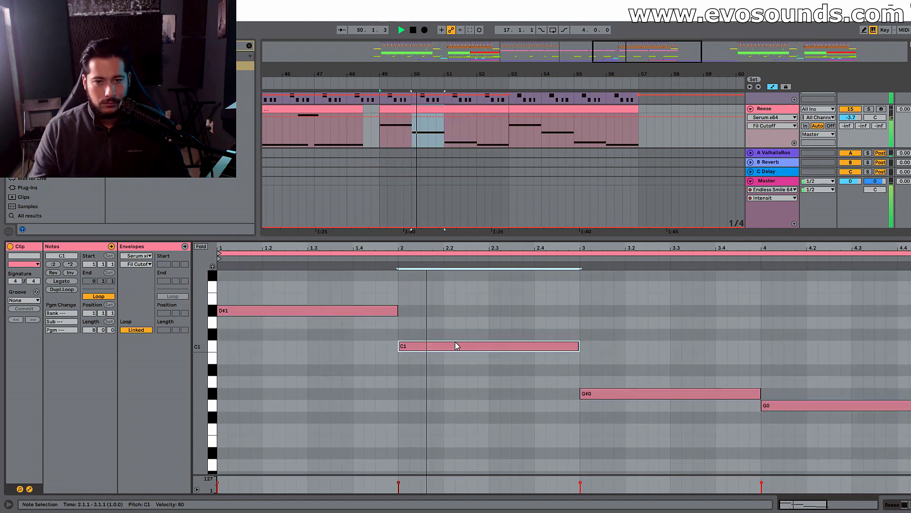
{"action": "left_click_drag", "start_coordinate": [602, 393], "coordinate": [605, 405]}
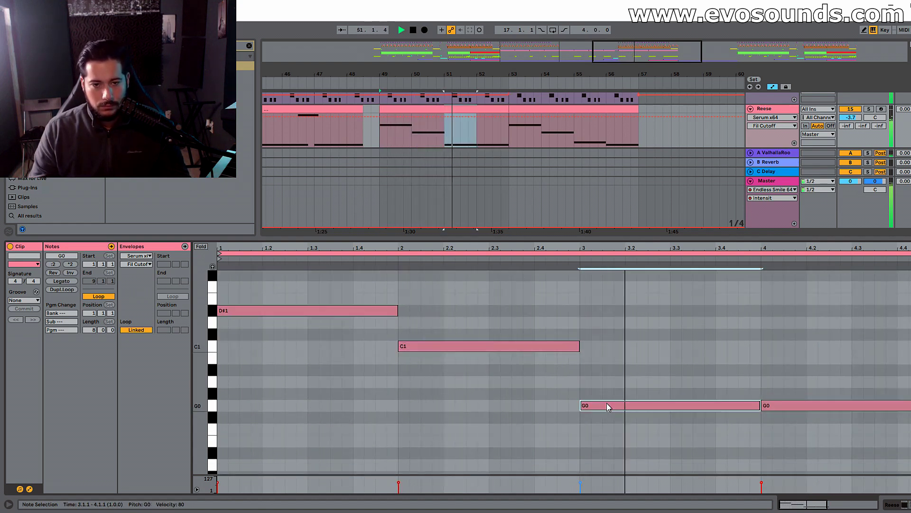
{"action": "left_click", "coordinate": [778, 407]}
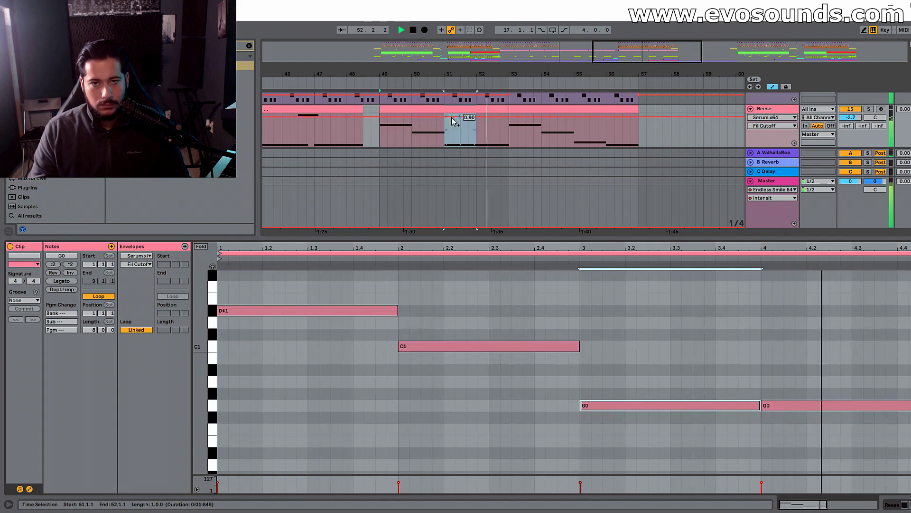
Step: Duplicate the edited bar 49 Reese clip over bars 53 to 57
{"action": "left_click", "coordinate": [441, 109]}
{"action": "key", "text": "ctrl+d"}
{"action": "left_click_drag", "start_coordinate": [577, 239], "coordinate": [565, 456]}
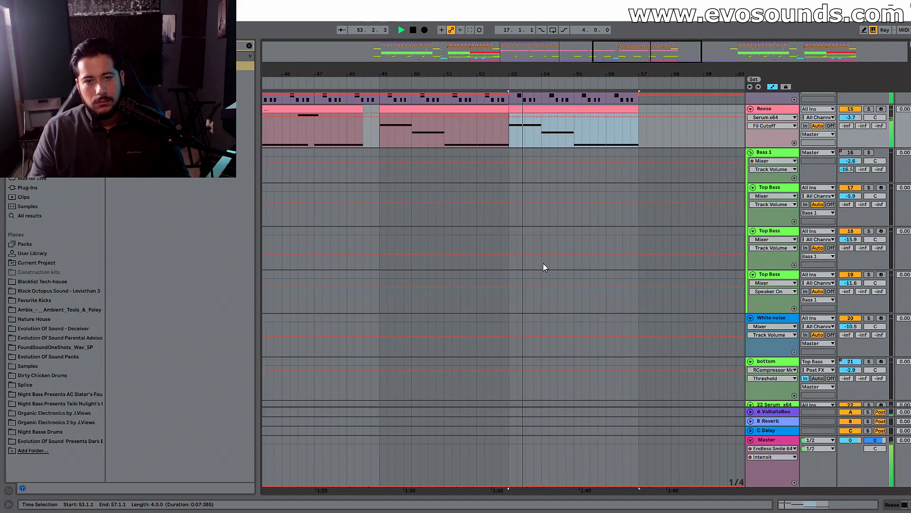
{"action": "scroll", "coordinate": [531, 272], "scroll_direction": "up", "scroll_amount": 8}
{"action": "scroll", "coordinate": [617, 250], "scroll_direction": "up", "scroll_amount": 3}
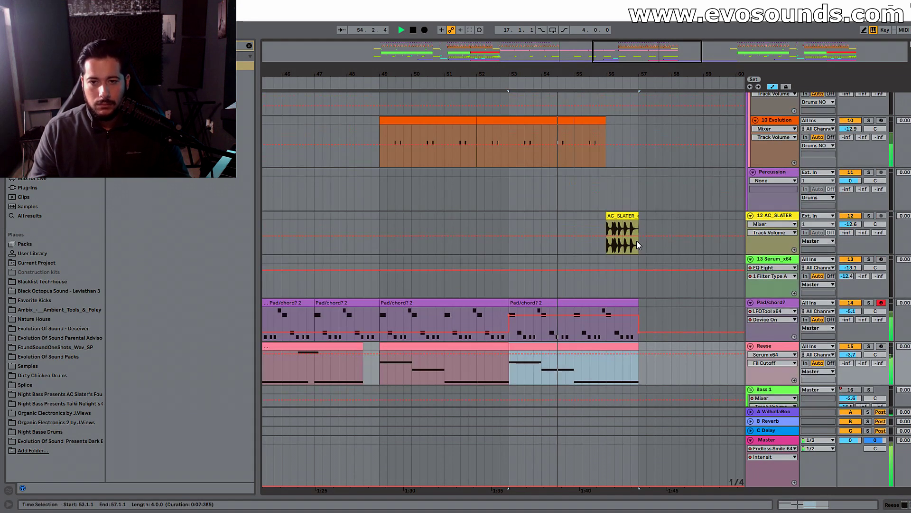
{"action": "left_click", "coordinate": [598, 237]}
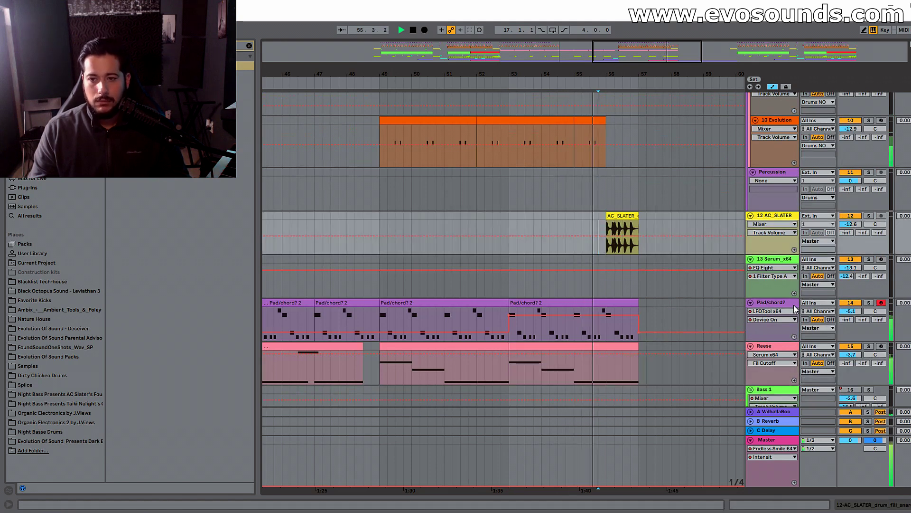
{"action": "left_click_drag", "start_coordinate": [683, 75], "coordinate": [484, 48]}
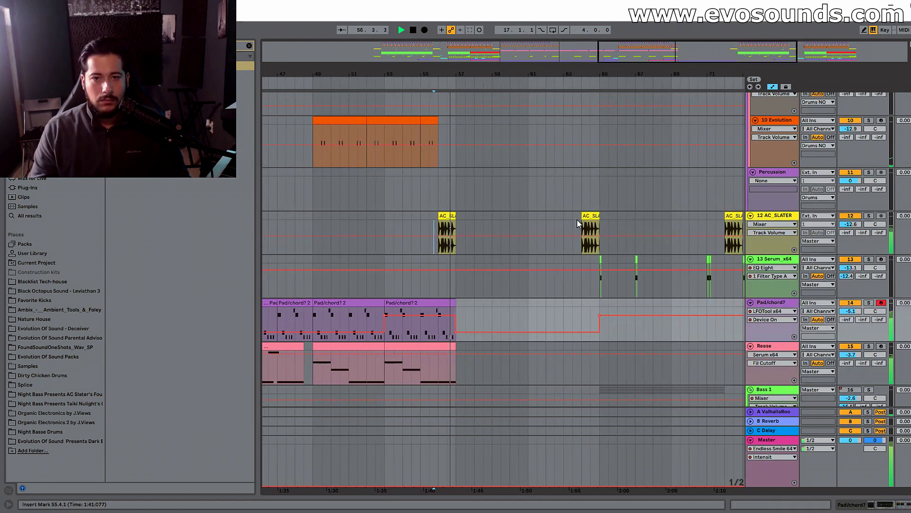
Step: Copy the Lev3 four-bar riser clip that ends at bar 57 on the Hype Uplifter track to bar 61
{"action": "scroll", "coordinate": [535, 252], "scroll_direction": "down", "scroll_amount": 10}
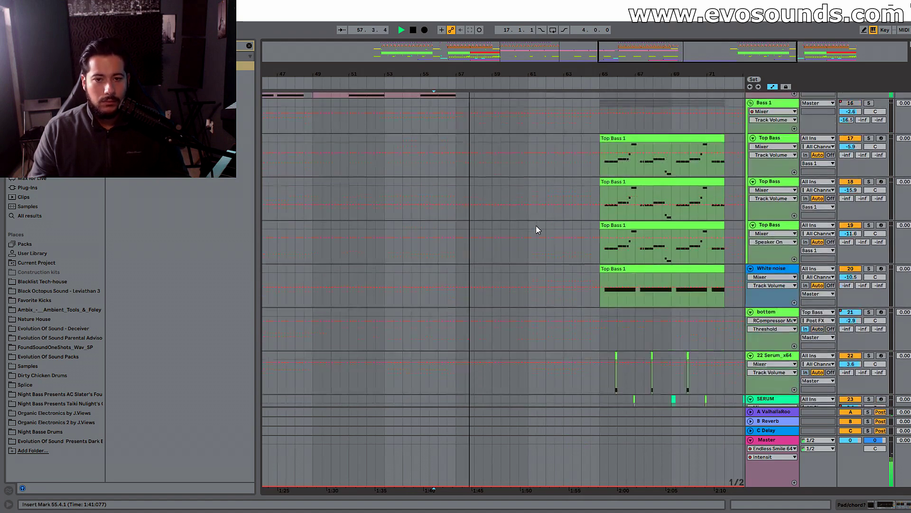
{"action": "scroll", "coordinate": [588, 220], "scroll_direction": "down", "scroll_amount": 10}
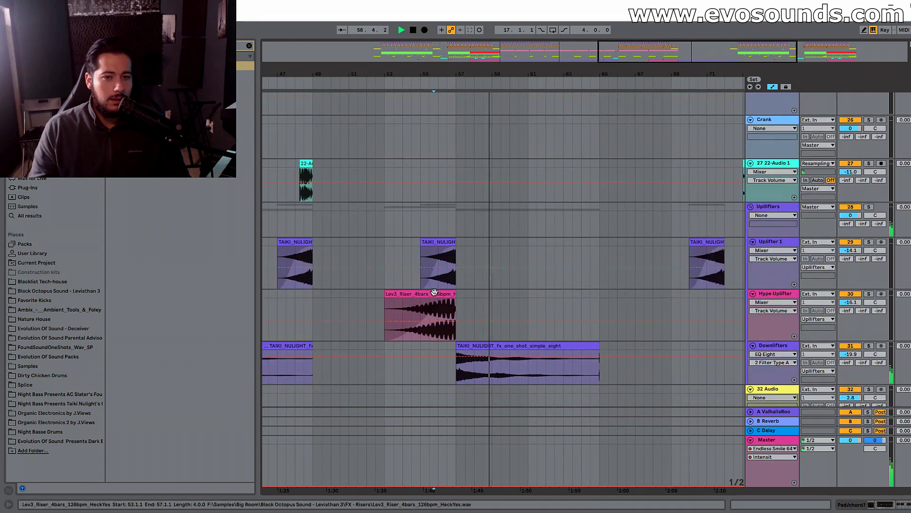
{"action": "left_click", "coordinate": [434, 293]}
{"action": "left_click", "coordinate": [528, 302]}
{"action": "key", "text": "ctrl+v"}
Step: Play the arrangement from bar 63 and again from 64.3 to check the riser leading into bar 65
{"action": "left_click", "coordinate": [564, 284]}
{"action": "key", "text": "space"}
{"action": "key", "text": "space"}
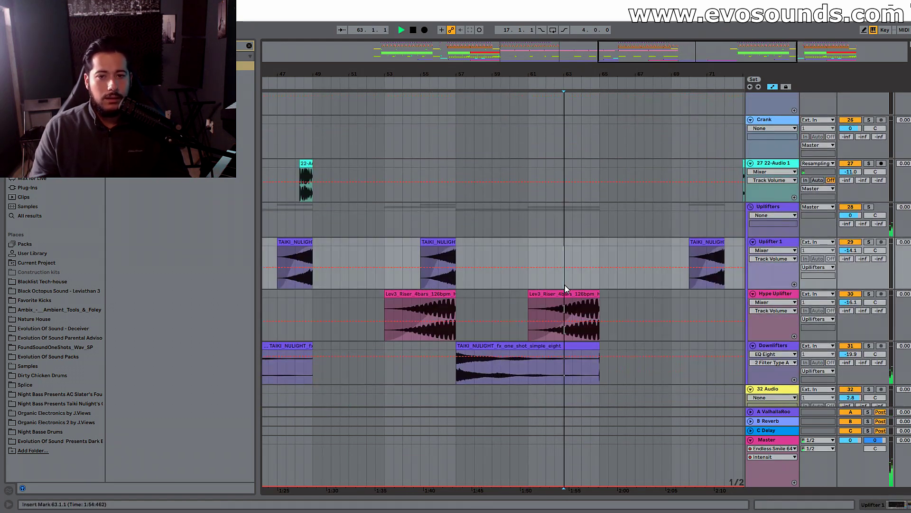
{"action": "left_click", "coordinate": [590, 287]}
{"action": "scroll", "coordinate": [606, 269], "scroll_direction": "up", "scroll_amount": 4}
{"action": "scroll", "coordinate": [602, 256], "scroll_direction": "up", "scroll_amount": 6}
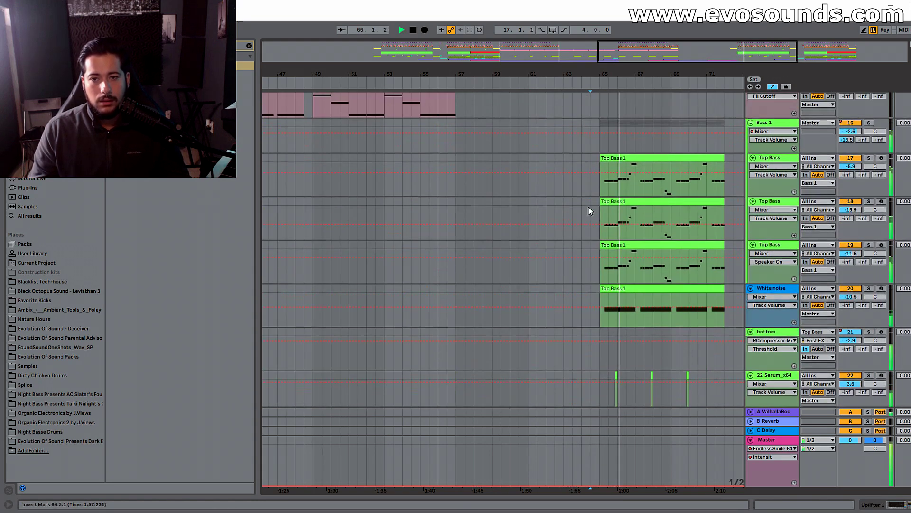
Step: Duplicate bars 55 to 57 of the Reese track repeatedly so the part fills up to bar 63
{"action": "scroll", "coordinate": [589, 211], "scroll_direction": "up", "scroll_amount": 2}
{"action": "left_click", "coordinate": [422, 169]}
{"action": "left_click_drag", "start_coordinate": [641, 58], "coordinate": [637, 50]}
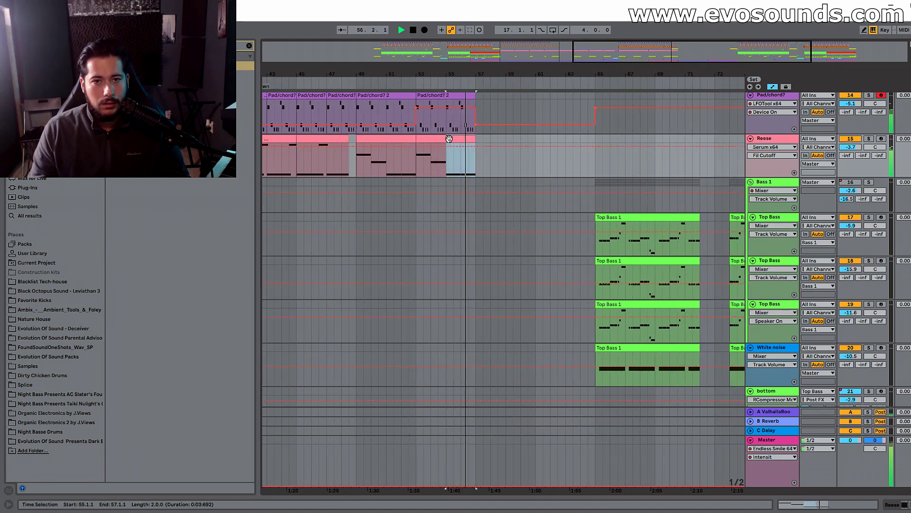
{"action": "key", "text": "ctrl+d"}
{"action": "key", "text": "ctrl+d"}
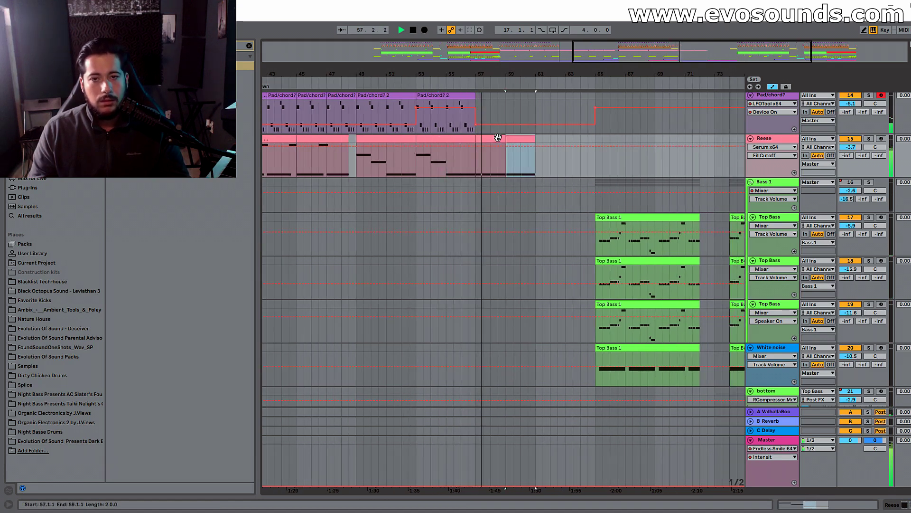
{"action": "key", "text": "ctrl+d"}
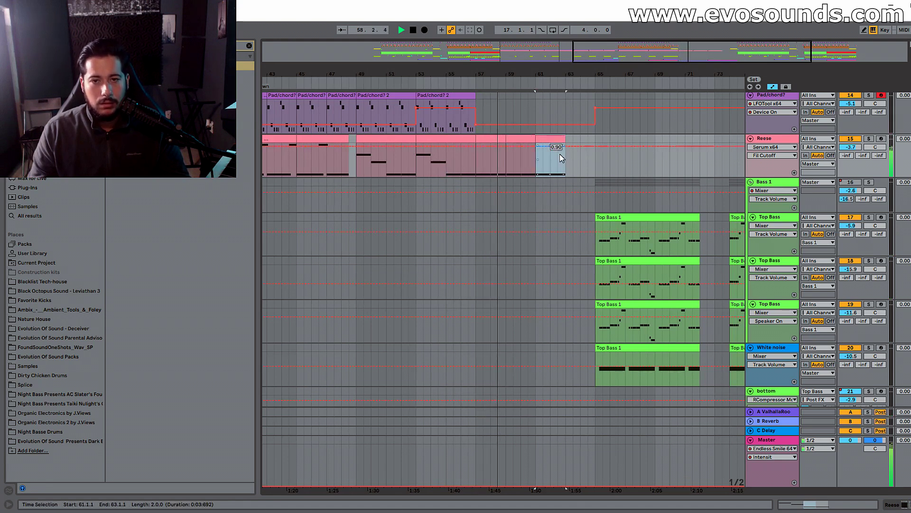
Step: Duplicate the Pad/chord? 2 clip at bar 53 twice and shorten the last copy to end at bar 63
{"action": "scroll", "coordinate": [457, 166], "scroll_direction": "up", "scroll_amount": 4}
{"action": "left_click", "coordinate": [451, 185]}
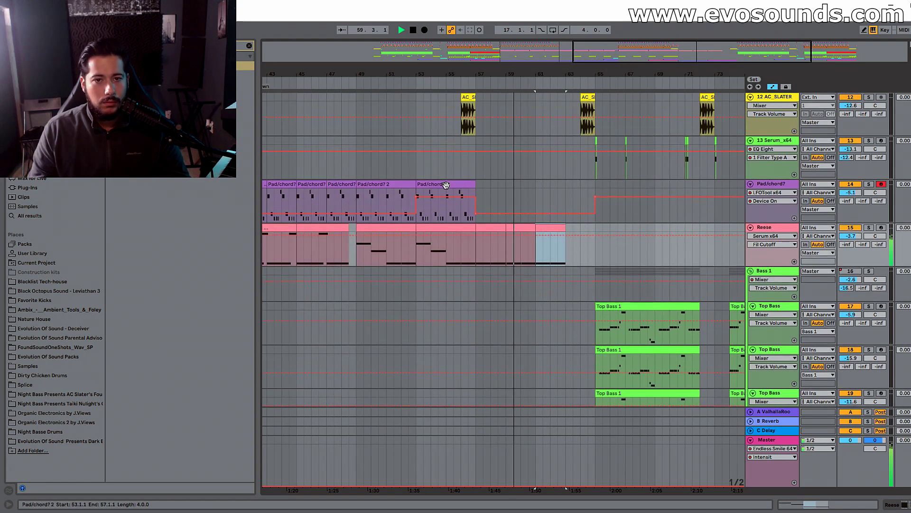
{"action": "key", "text": "ctrl+d"}
{"action": "key", "text": "ctrl+d"}
{"action": "left_click_drag", "start_coordinate": [591, 185], "coordinate": [565, 185]}
Step: Extend the Reese and Pad/chord? parts by one bar to end at bar 64 and play from bar 63
{"action": "double_click", "coordinate": [770, 187]}
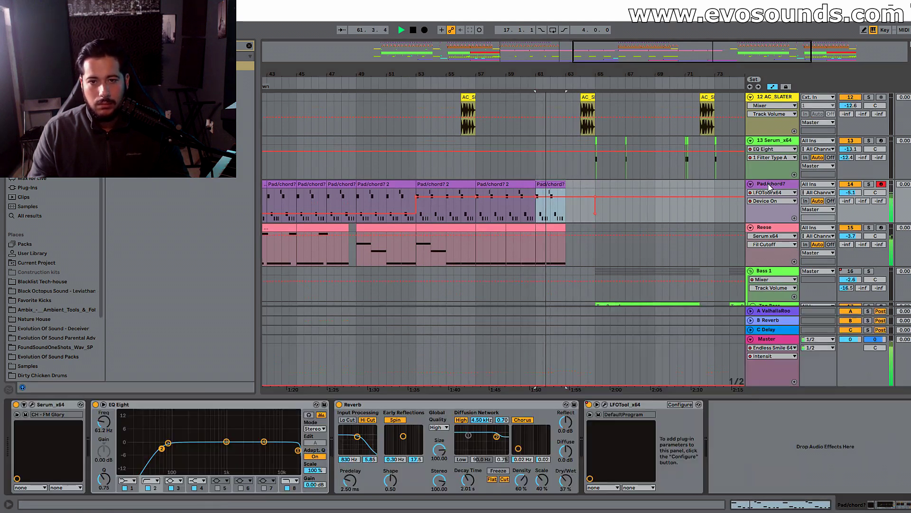
{"action": "double_click", "coordinate": [784, 229]}
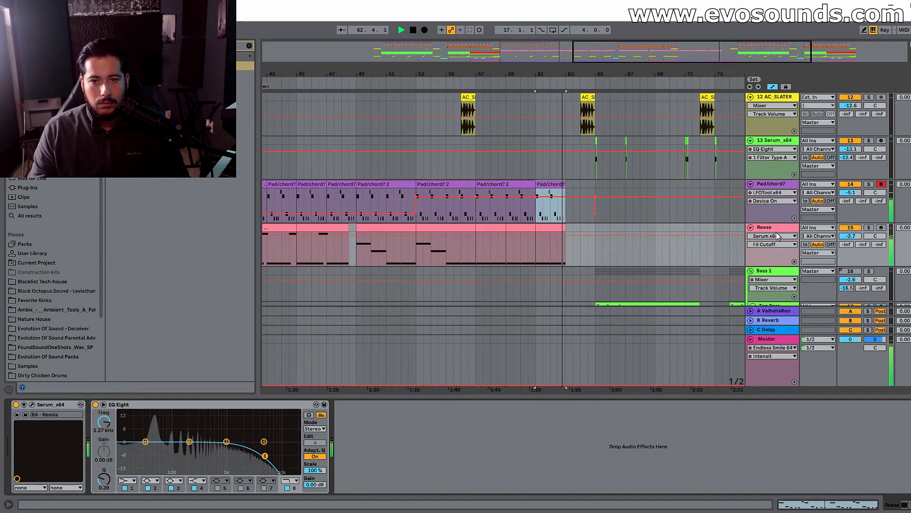
{"action": "scroll", "coordinate": [691, 254], "scroll_direction": "down", "scroll_amount": 8}
{"action": "right_click", "coordinate": [580, 245]}
{"action": "left_click", "coordinate": [551, 173]}
{"action": "scroll", "coordinate": [550, 173], "scroll_direction": "up", "scroll_amount": 5}
{"action": "left_click", "coordinate": [563, 188]}
{"action": "left_click_drag", "start_coordinate": [562, 188], "coordinate": [581, 189]}
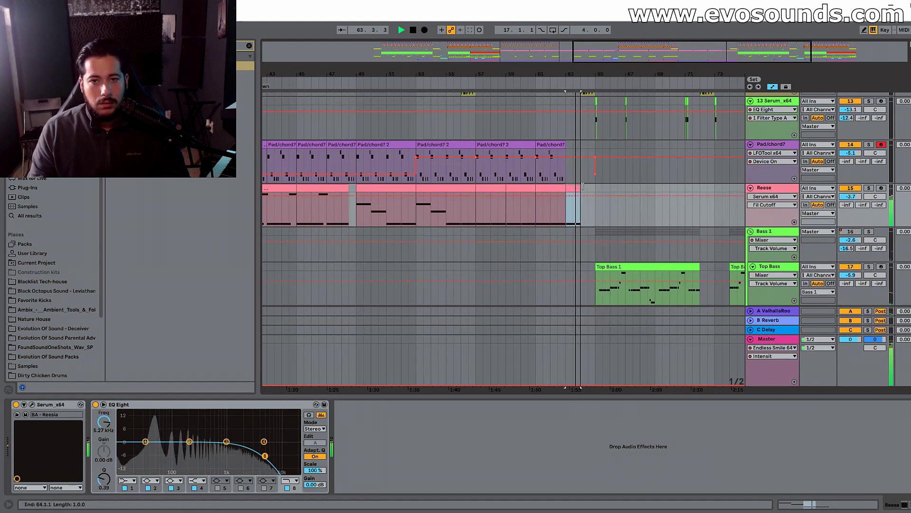
{"action": "mouse_move", "coordinate": [565, 145]}
{"action": "left_mouse_down"}
{"action": "mouse_move", "coordinate": [594, 145]}
{"action": "mouse_move", "coordinate": [581, 149]}
{"action": "left_mouse_up"}
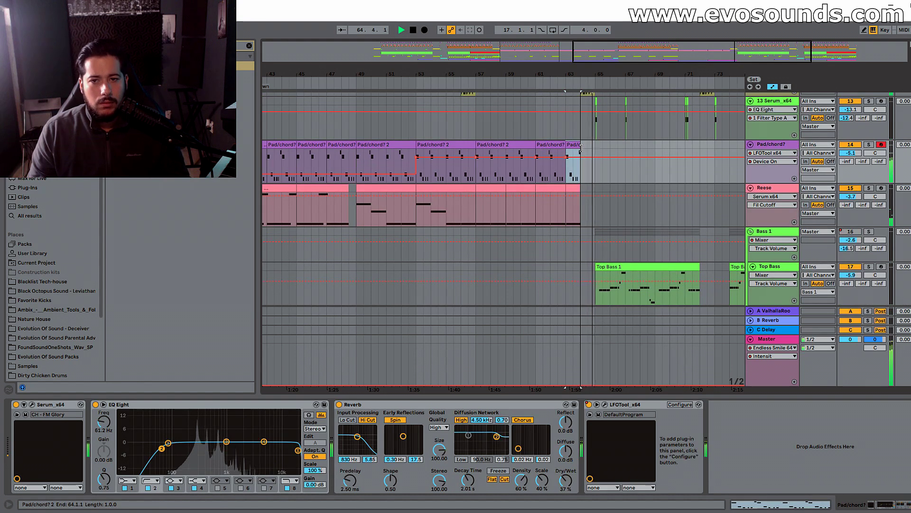
{"action": "left_click", "coordinate": [575, 183]}
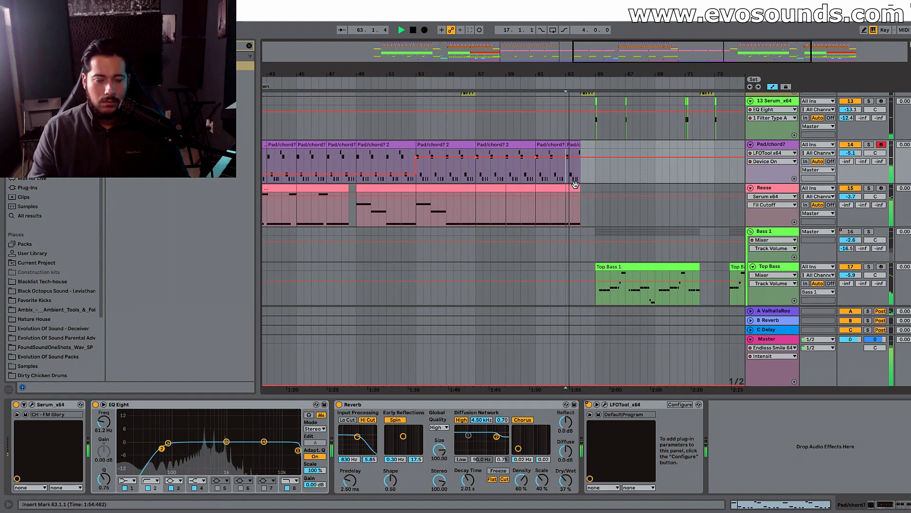
Step: Copy the Top Bass 1 clips starting at bar 65 on the three Top Bass tracks to bar 57
{"action": "scroll", "coordinate": [575, 183], "scroll_direction": "down", "scroll_amount": 5}
{"action": "left_click", "coordinate": [440, 137]}
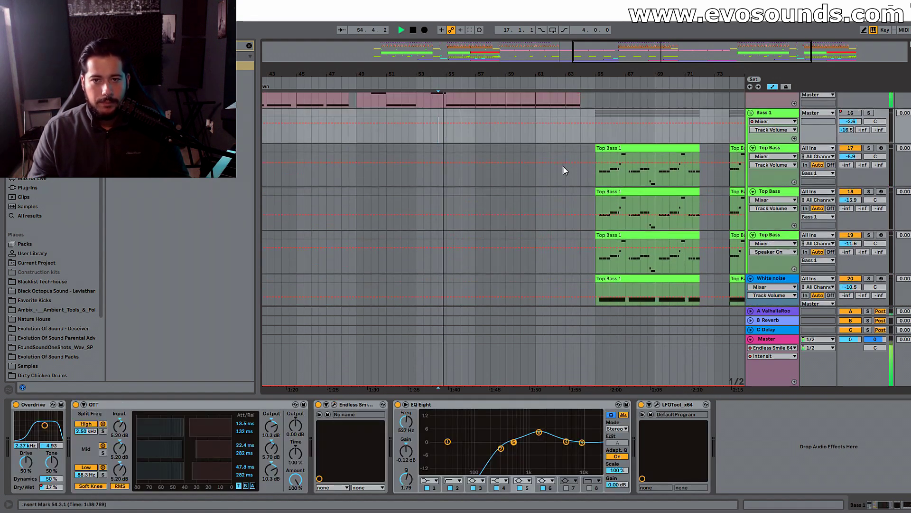
{"action": "left_click_drag", "start_coordinate": [593, 146], "coordinate": [700, 257]}
{"action": "key", "text": "ctrl+c"}
{"action": "left_click", "coordinate": [478, 164]}
{"action": "key", "text": "ctrl+v"}
{"action": "scroll", "coordinate": [548, 193], "scroll_direction": "down", "scroll_amount": 4}
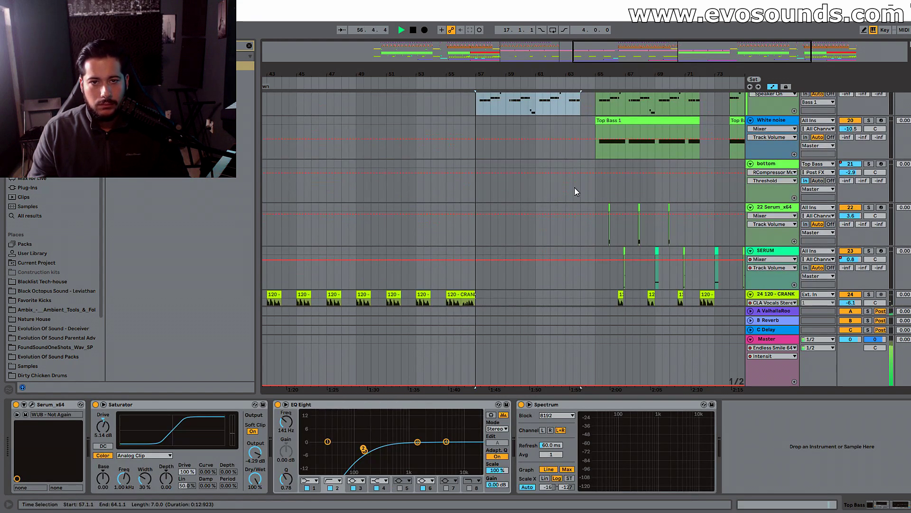
Step: Delete the Pad/chord? clips between bars 57 and 64
{"action": "scroll", "coordinate": [577, 188], "scroll_direction": "up", "scroll_amount": 2}
{"action": "scroll", "coordinate": [586, 186], "scroll_direction": "down", "scroll_amount": 3}
{"action": "scroll", "coordinate": [588, 186], "scroll_direction": "up", "scroll_amount": 3}
{"action": "scroll", "coordinate": [580, 184], "scroll_direction": "up", "scroll_amount": 2}
{"action": "scroll", "coordinate": [581, 183], "scroll_direction": "up", "scroll_amount": 3}
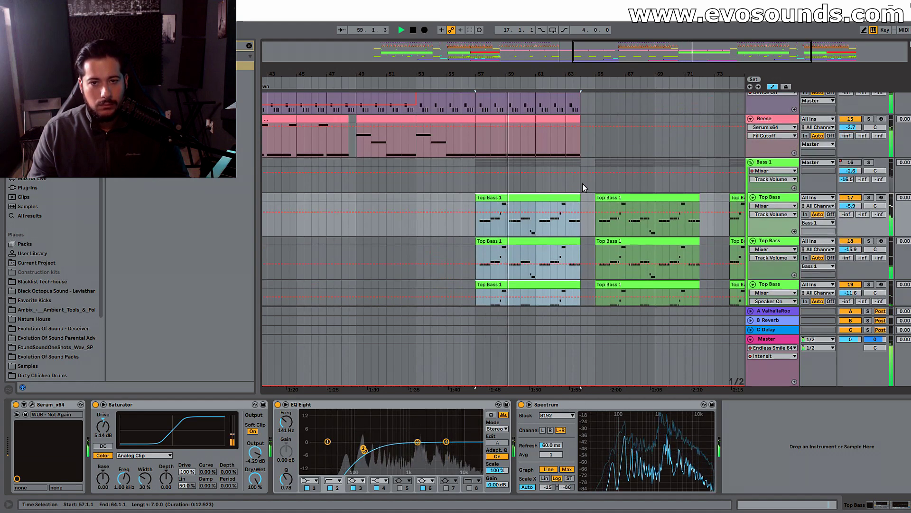
{"action": "scroll", "coordinate": [503, 193], "scroll_direction": "up", "scroll_amount": 3}
{"action": "left_click", "coordinate": [459, 188]}
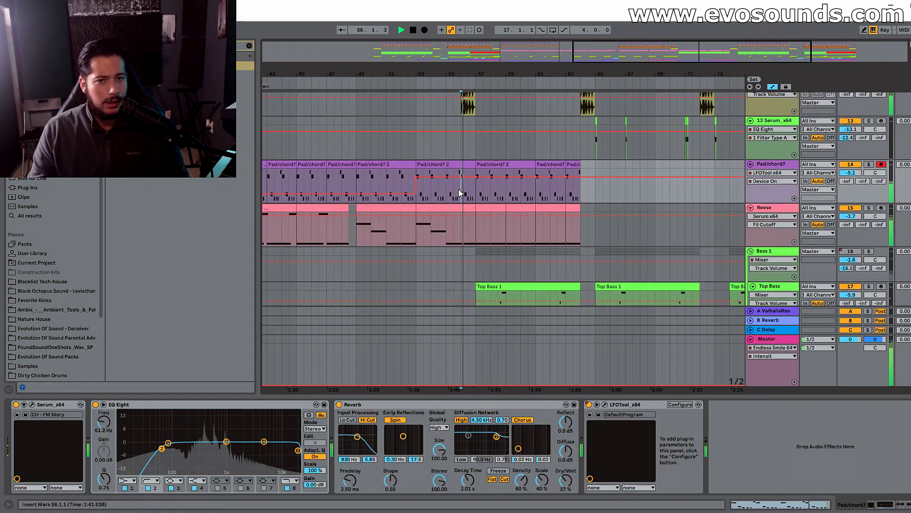
{"action": "left_click_drag", "start_coordinate": [482, 190], "coordinate": [568, 166]}
{"action": "key", "text": "Delete"}
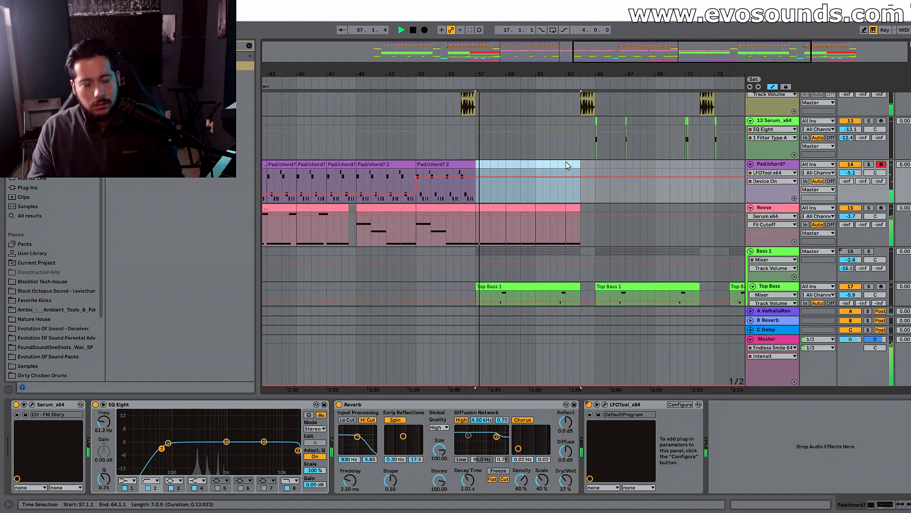
Step: Clear the Reese track between bars 57 and 65
{"action": "scroll", "coordinate": [541, 178], "scroll_direction": "down", "scroll_amount": 2}
{"action": "scroll", "coordinate": [541, 178], "scroll_direction": "down", "scroll_amount": 3}
{"action": "scroll", "coordinate": [541, 179], "scroll_direction": "up", "scroll_amount": 4}
{"action": "left_click_drag", "start_coordinate": [477, 175], "coordinate": [594, 157]}
{"action": "key", "text": "Delete"}
{"action": "scroll", "coordinate": [617, 180], "scroll_direction": "down", "scroll_amount": 5}
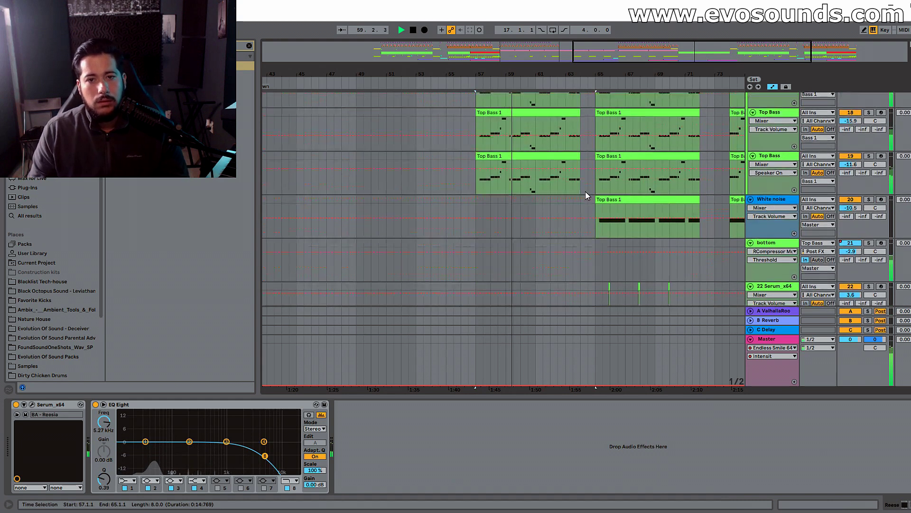
Step: Automate Speaker On of the Bass 1 group to switch on at bar 57 and play from just before it
{"action": "scroll", "coordinate": [657, 193], "scroll_direction": "up", "scroll_amount": 4}
{"action": "left_click", "coordinate": [656, 193]}
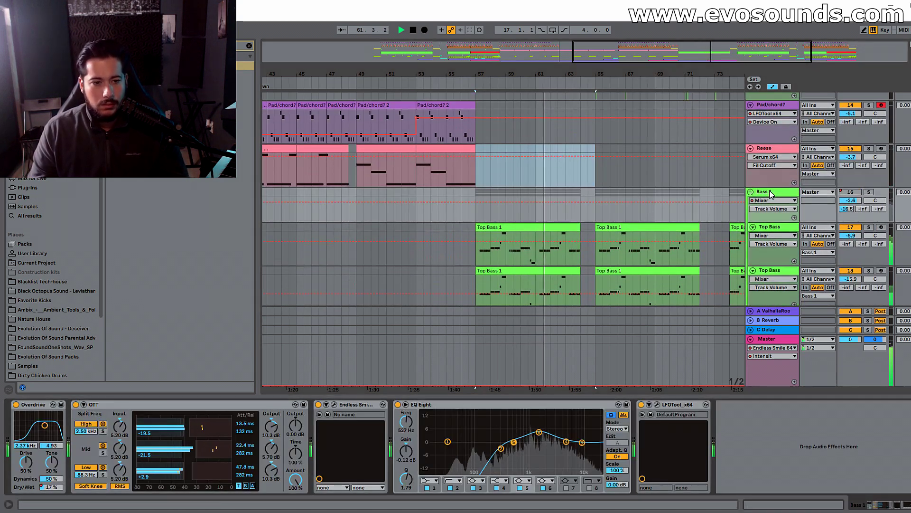
{"action": "scroll", "coordinate": [708, 237], "scroll_direction": "down", "scroll_amount": 1}
{"action": "scroll", "coordinate": [778, 216], "scroll_direction": "up", "scroll_amount": 2}
{"action": "left_click", "coordinate": [846, 202]}
{"action": "key", "text": "space"}
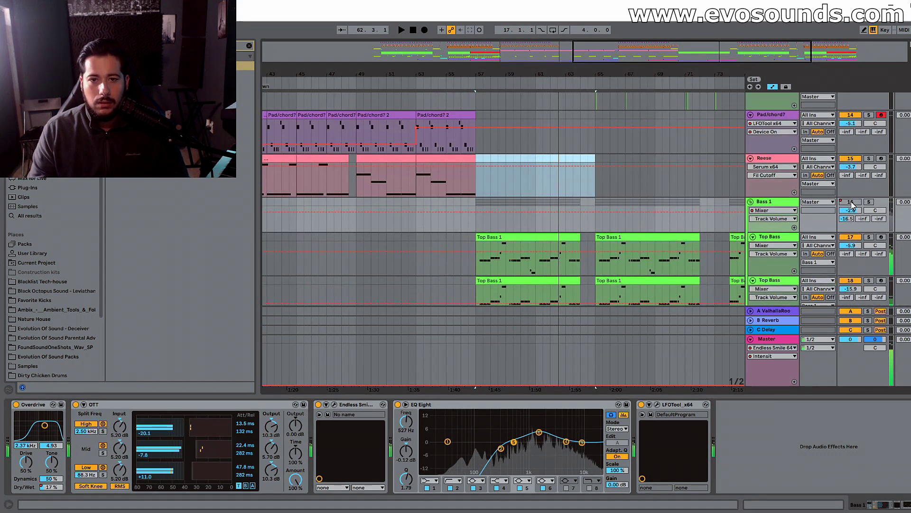
{"action": "left_click", "coordinate": [460, 29]}
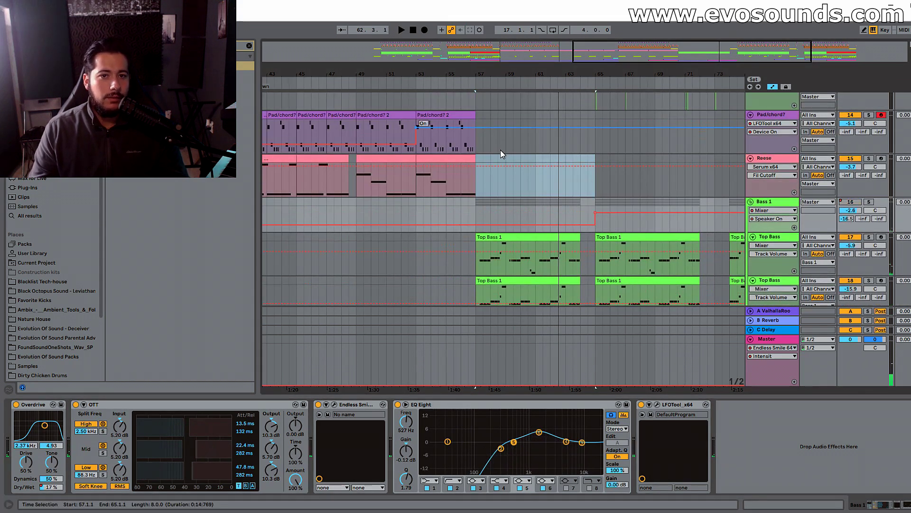
{"action": "left_click", "coordinate": [480, 221]}
{"action": "key", "text": "space"}
Step: Automate Speaker On of the bottom track to switch off at bar 57, re-enable automation and resume playback
{"action": "scroll", "coordinate": [548, 221], "scroll_direction": "down", "scroll_amount": 3}
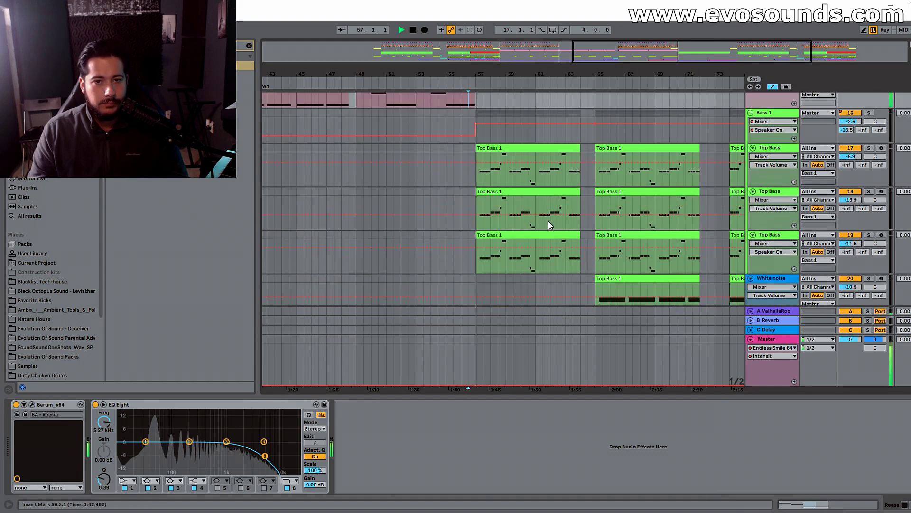
{"action": "scroll", "coordinate": [577, 196], "scroll_direction": "down", "scroll_amount": 4}
{"action": "scroll", "coordinate": [577, 199], "scroll_direction": "down", "scroll_amount": 12}
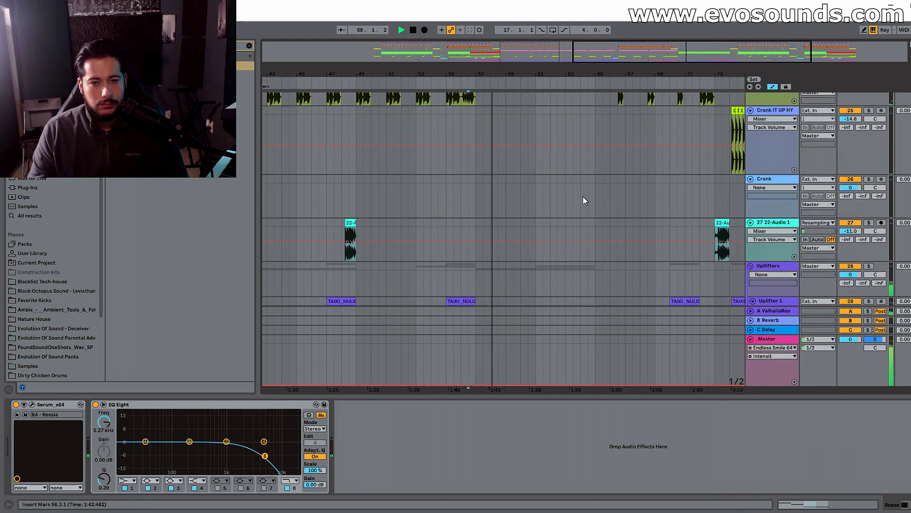
{"action": "scroll", "coordinate": [591, 198], "scroll_direction": "up", "scroll_amount": 15}
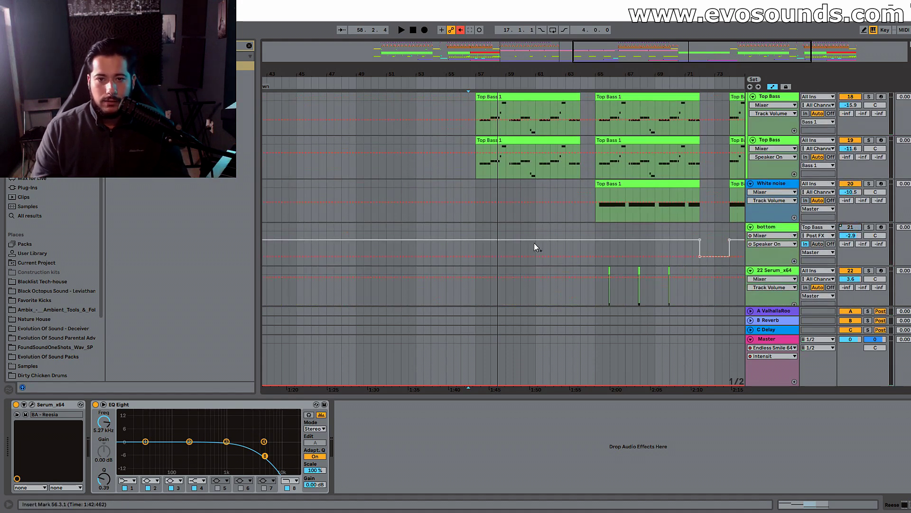
{"action": "left_click_drag", "start_coordinate": [475, 241], "coordinate": [476, 256]}
{"action": "left_click", "coordinate": [461, 30]}
{"action": "key", "text": "space"}
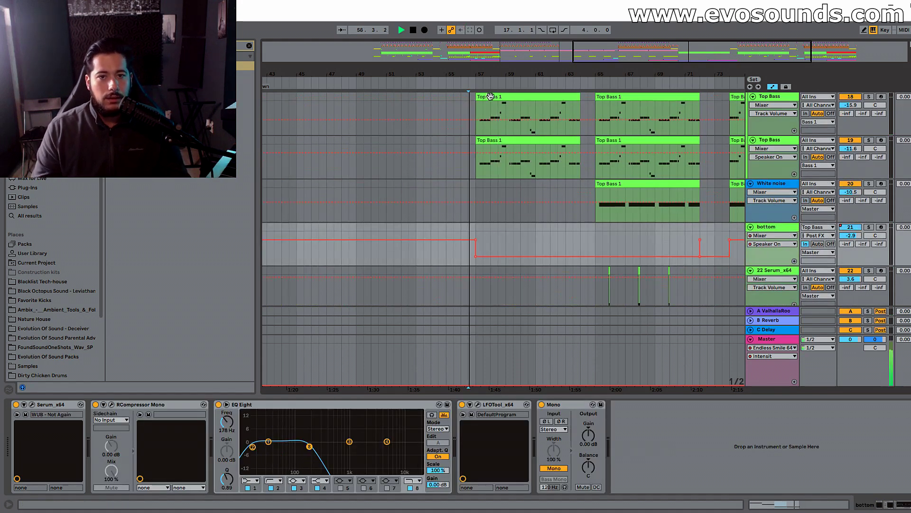
Step: Enable band 8 of the Bass 1 group's EQ Eight as a high-cut filter and show its frequency automation
{"action": "scroll", "coordinate": [467, 206], "scroll_direction": "up", "scroll_amount": 4}
{"action": "left_click", "coordinate": [773, 177]}
{"action": "left_click", "coordinate": [587, 447]}
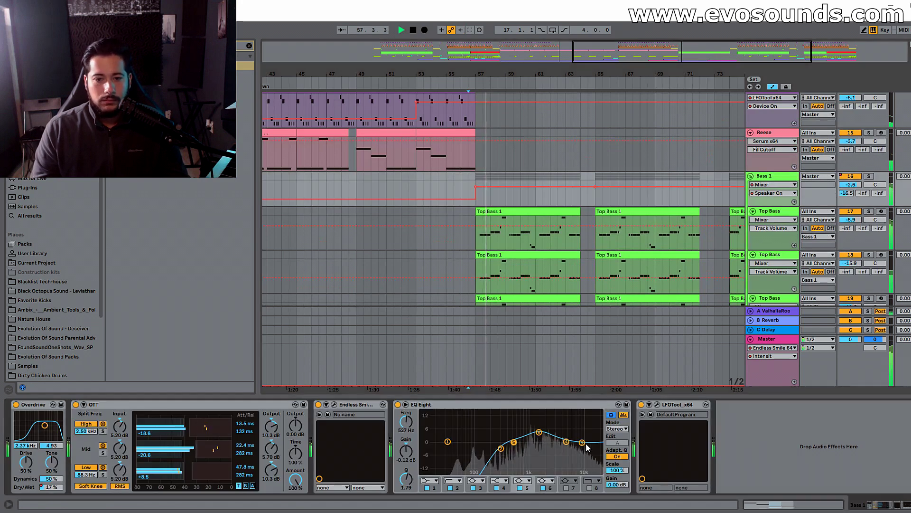
{"action": "left_click", "coordinate": [590, 488]}
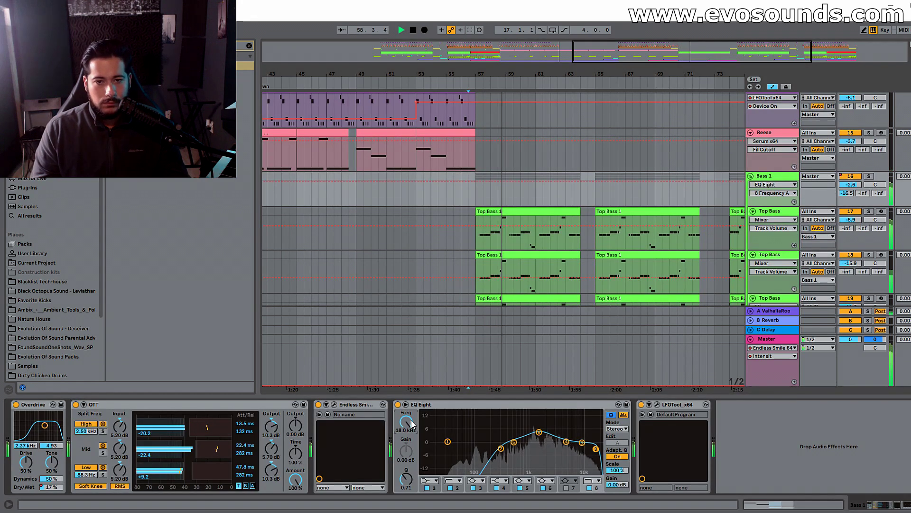
{"action": "key", "text": "Left"}
{"action": "key", "text": "space"}
Step: Draw the Bass 1 filter frequency automation as a ramp rising from about 131 Hz at bar 57 until bar 65
{"action": "left_click_drag", "start_coordinate": [480, 184], "coordinate": [476, 193]}
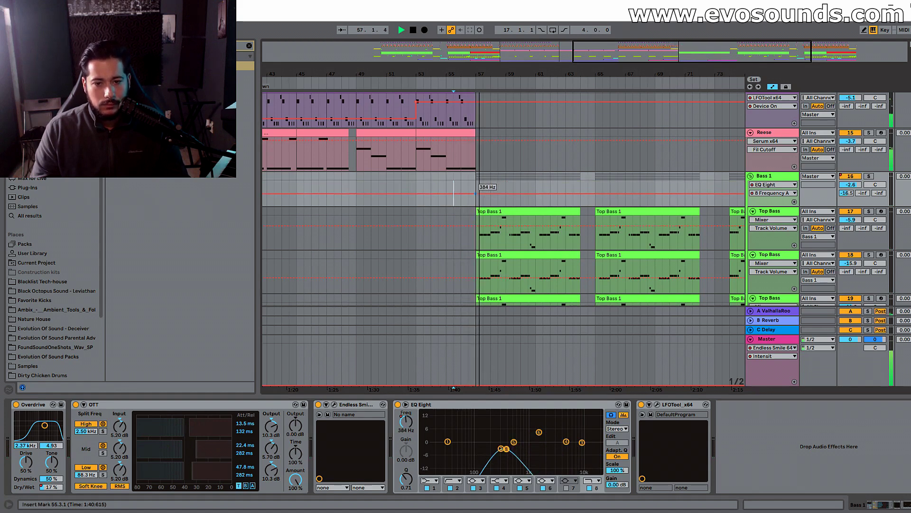
{"action": "left_click", "coordinate": [477, 194]}
{"action": "left_click_drag", "start_coordinate": [573, 194], "coordinate": [595, 180]}
{"action": "left_click_drag", "start_coordinate": [476, 194], "coordinate": [476, 197]}
Step: Automate Speaker On of the bottom track to switch back on at bar 65 and play from bar 64
{"action": "scroll", "coordinate": [616, 224], "scroll_direction": "down", "scroll_amount": 15}
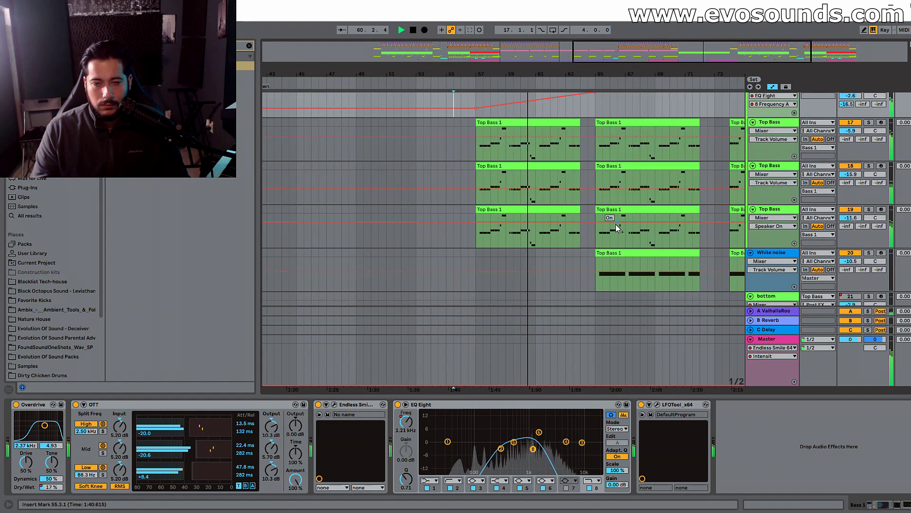
{"action": "scroll", "coordinate": [598, 233], "scroll_direction": "down", "scroll_amount": 10}
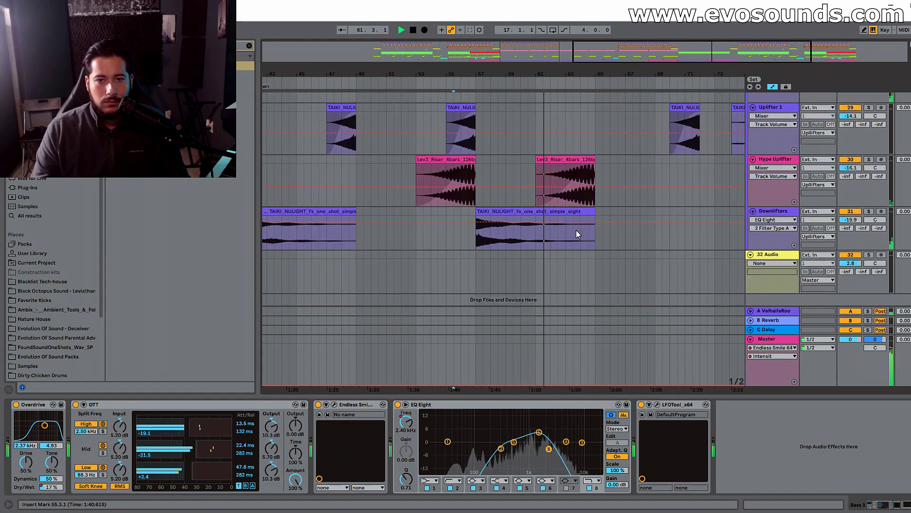
{"action": "scroll", "coordinate": [507, 217], "scroll_direction": "up", "scroll_amount": 5}
{"action": "scroll", "coordinate": [541, 207], "scroll_direction": "down", "scroll_amount": 4}
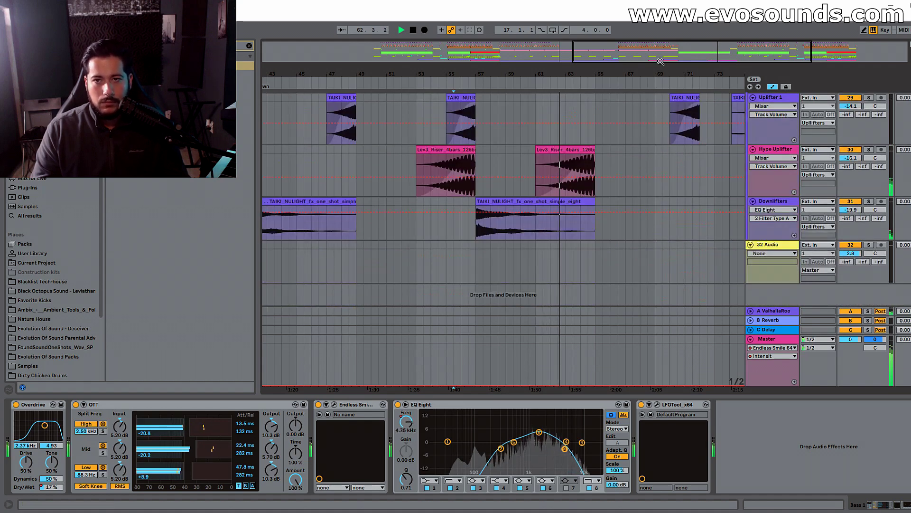
{"action": "scroll", "coordinate": [606, 209], "scroll_direction": "up", "scroll_amount": 20}
{"action": "scroll", "coordinate": [604, 200], "scroll_direction": "up", "scroll_amount": 10}
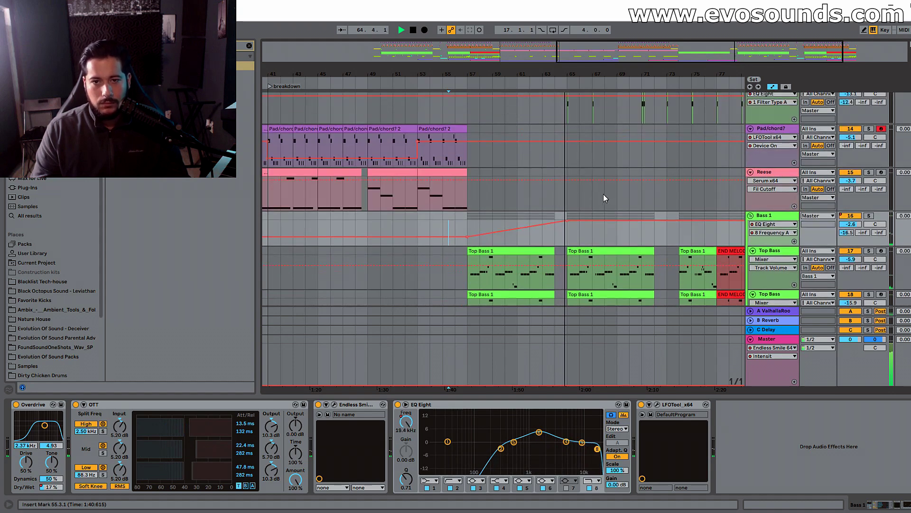
{"action": "left_click_drag", "start_coordinate": [643, 70], "coordinate": [639, 94]}
{"action": "scroll", "coordinate": [637, 218], "scroll_direction": "down", "scroll_amount": 4}
{"action": "scroll", "coordinate": [645, 207], "scroll_direction": "down", "scroll_amount": 4}
{"action": "key", "text": "space"}
{"action": "scroll", "coordinate": [645, 206], "scroll_direction": "down", "scroll_amount": 2}
{"action": "left_click", "coordinate": [526, 207]}
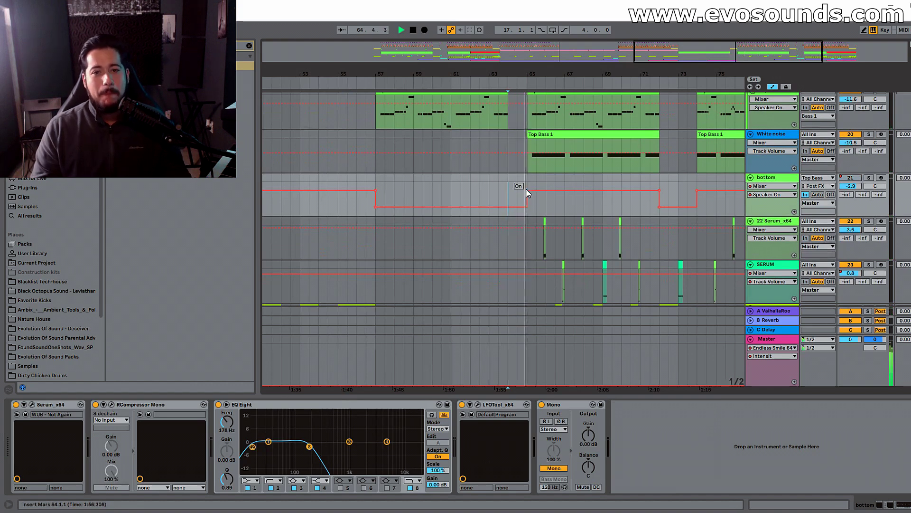
{"action": "scroll", "coordinate": [492, 214], "scroll_direction": "up", "scroll_amount": 5}
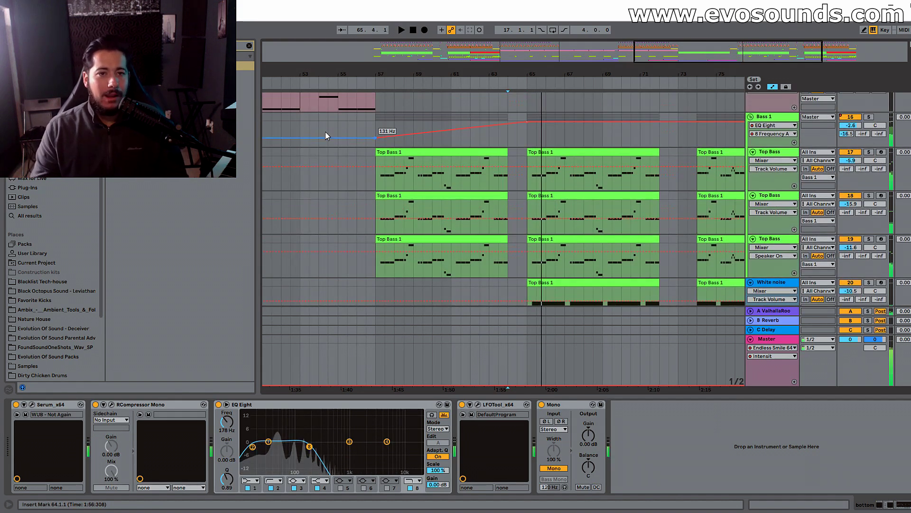
Step: Copy the short 22-Audio 1 clip that ends at bar 49 to bar 56 on the same track
{"action": "left_click", "coordinate": [324, 124]}
{"action": "scroll", "coordinate": [324, 127], "scroll_direction": "up", "scroll_amount": 3}
{"action": "left_click_drag", "start_coordinate": [602, 48], "coordinate": [495, 49]}
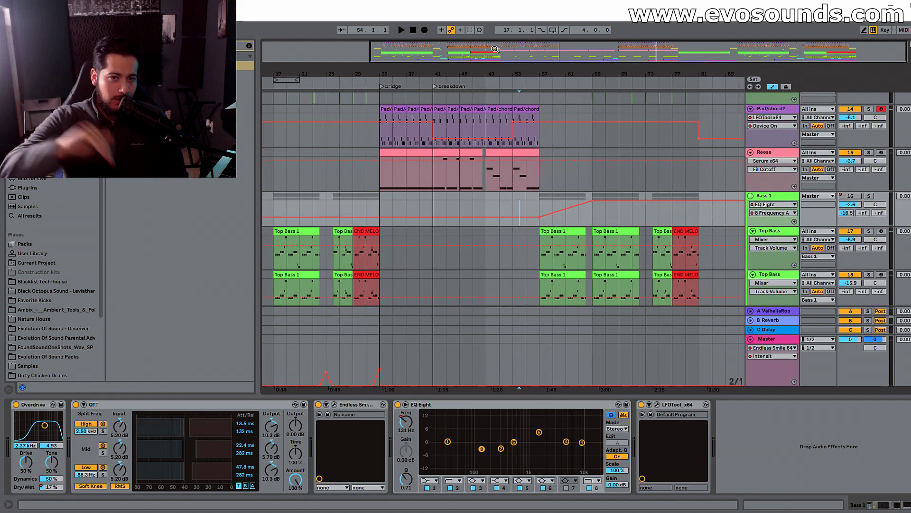
{"action": "left_click_drag", "start_coordinate": [588, 44], "coordinate": [610, 97]}
{"action": "scroll", "coordinate": [641, 173], "scroll_direction": "down", "scroll_amount": 5}
{"action": "left_click_drag", "start_coordinate": [622, 52], "coordinate": [660, 52]}
{"action": "scroll", "coordinate": [638, 166], "scroll_direction": "down", "scroll_amount": 10}
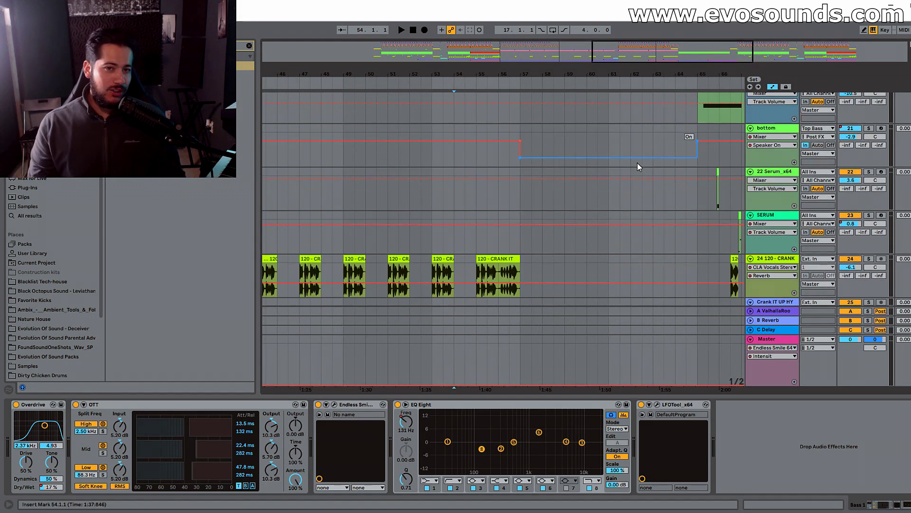
{"action": "left_click_drag", "start_coordinate": [560, 398], "coordinate": [553, 458]}
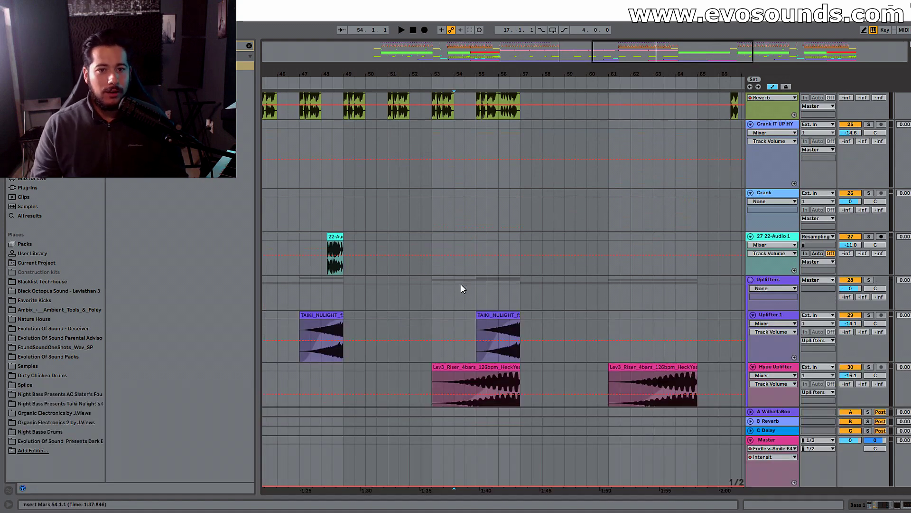
{"action": "left_click", "coordinate": [336, 235]}
{"action": "key", "text": "space"}
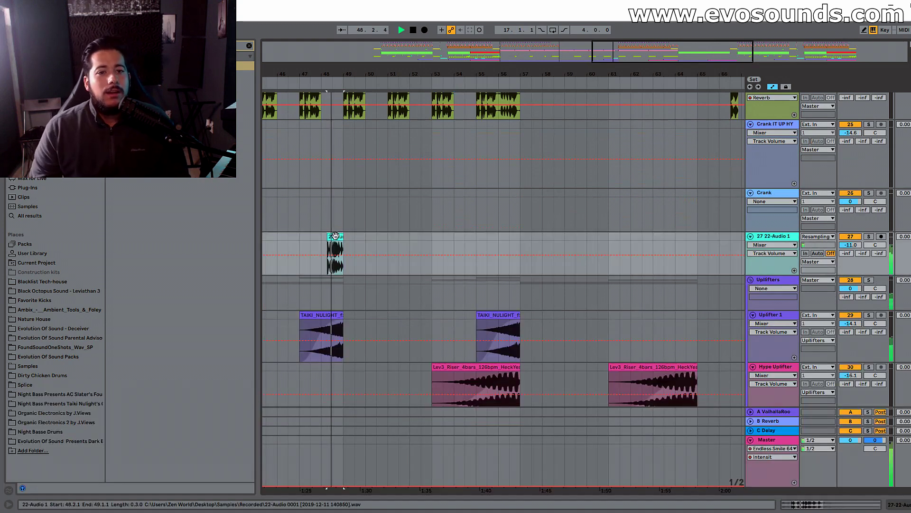
{"action": "left_click", "coordinate": [502, 236]}
{"action": "key", "text": "ctrl+v"}
Step: Move the copied 22-Audio 1 clip to start at 56.2.1 and end at bar 57, and play the spot
{"action": "left_click_drag", "start_coordinate": [512, 237], "coordinate": [521, 240]}
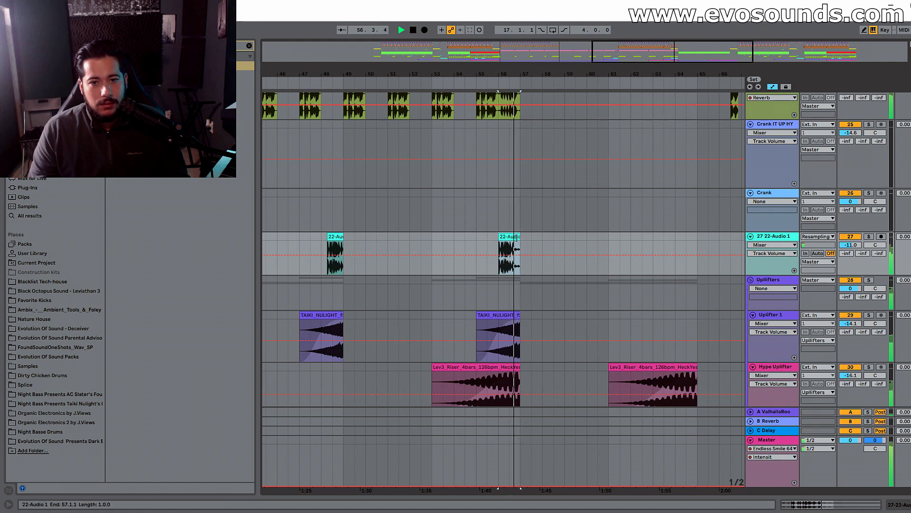
{"action": "key", "text": "ctrl+z"}
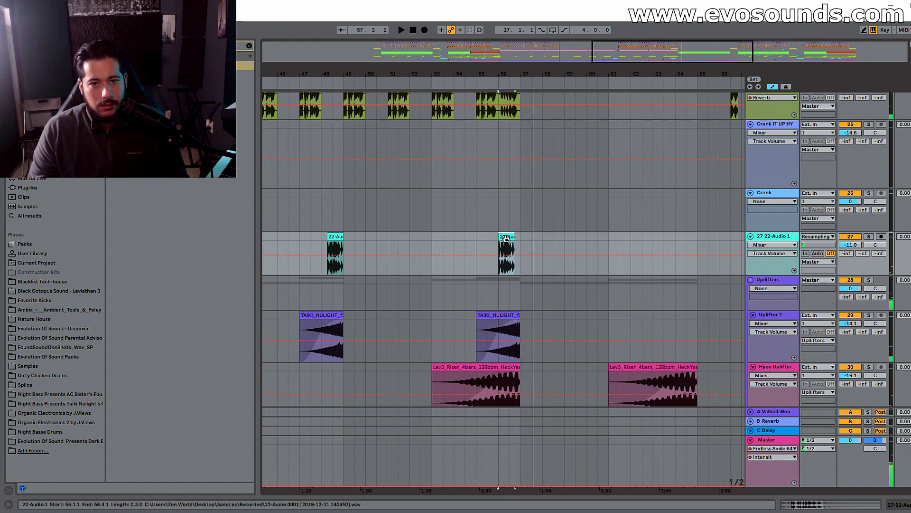
{"action": "left_click_drag", "start_coordinate": [560, 58], "coordinate": [562, 78]}
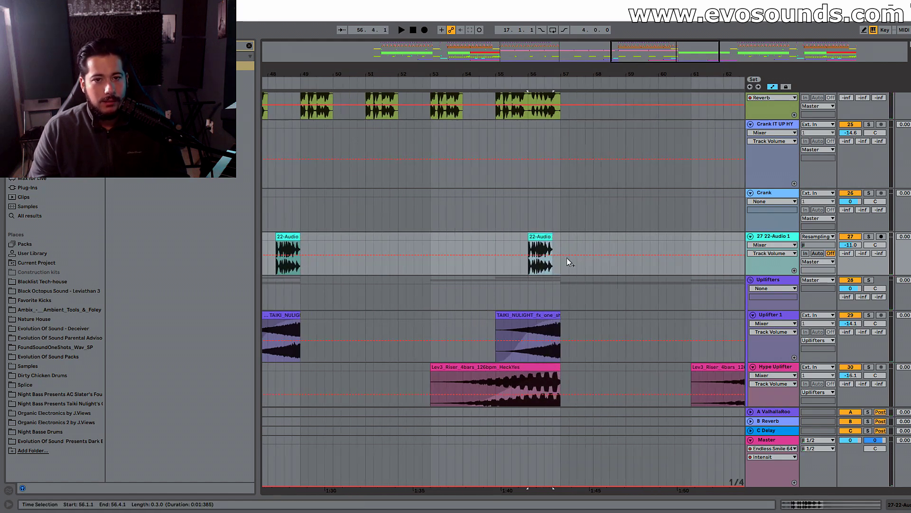
{"action": "left_click_drag", "start_coordinate": [546, 239], "coordinate": [554, 239]}
{"action": "key", "text": "space"}
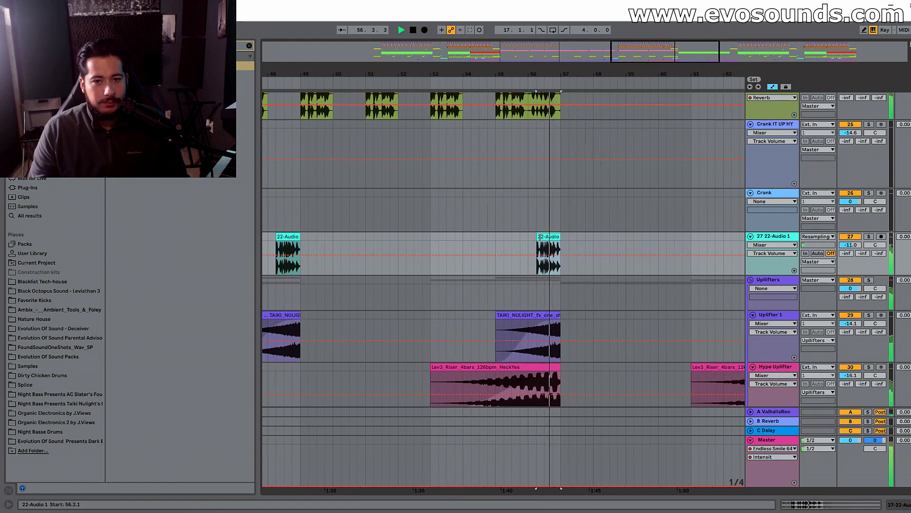
Step: Shorten the last 120 - CRANK clip before bar 57 so that it ends at bar 56
{"action": "scroll", "coordinate": [545, 205], "scroll_direction": "up", "scroll_amount": 3}
{"action": "key", "text": "ctrl+z"}
{"action": "left_click", "coordinate": [519, 151]}
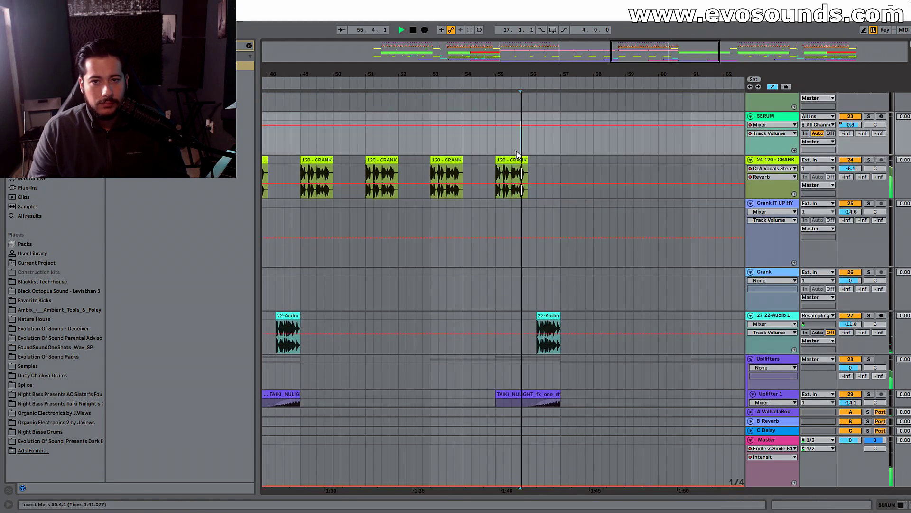
{"action": "scroll", "coordinate": [555, 176], "scroll_direction": "down", "scroll_amount": 3}
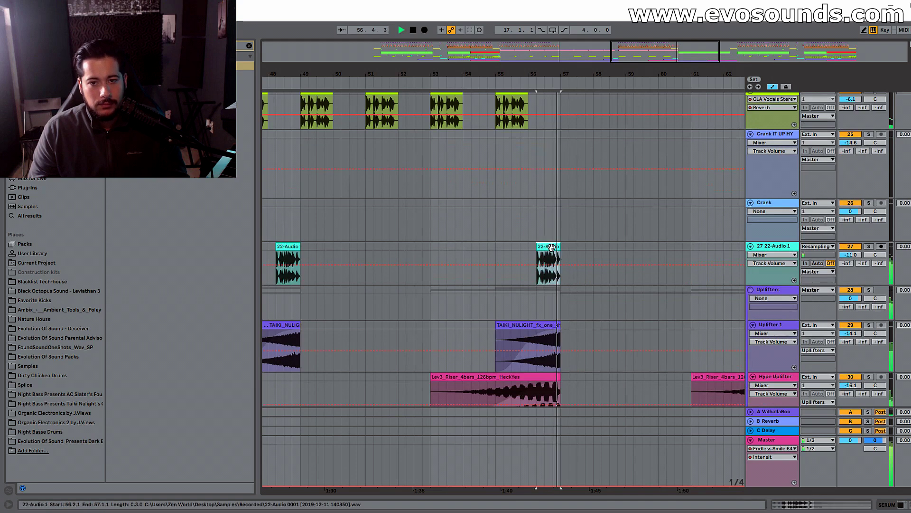
{"action": "scroll", "coordinate": [550, 185], "scroll_direction": "up", "scroll_amount": 2}
{"action": "left_click", "coordinate": [513, 141]}
Step: Raise the start of the Bass 1 filter frequency ramp at bar 57 to about 329 Hz
{"action": "scroll", "coordinate": [572, 195], "scroll_direction": "up", "scroll_amount": 10}
{"action": "scroll", "coordinate": [579, 188], "scroll_direction": "up", "scroll_amount": 5}
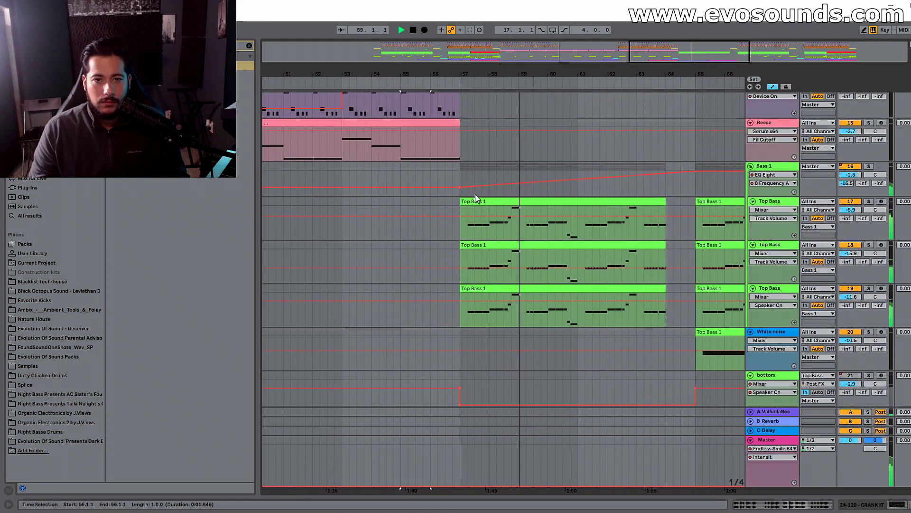
{"action": "left_click", "coordinate": [747, 165]}
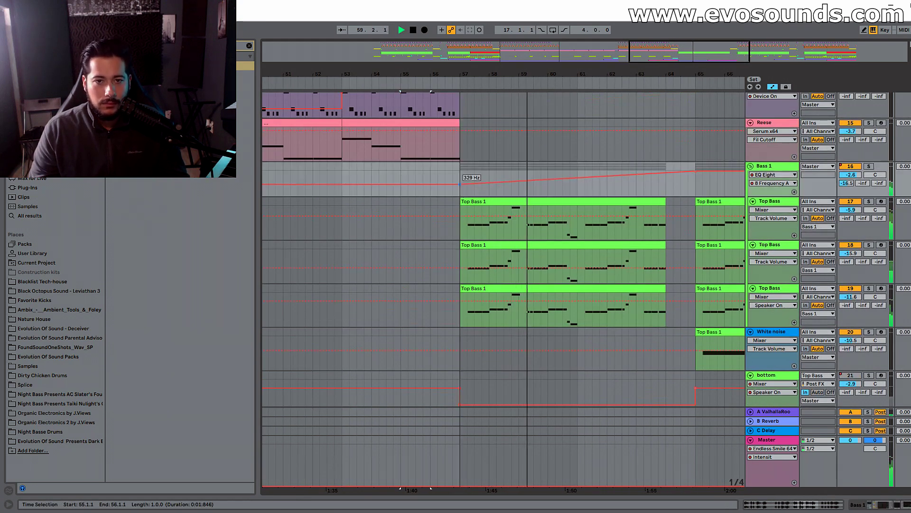
Step: Check the Endless Smile plug-in on the Master track, close its window and play from bar 56
{"action": "left_click", "coordinate": [780, 441]}
{"action": "left_click", "coordinate": [31, 405]}
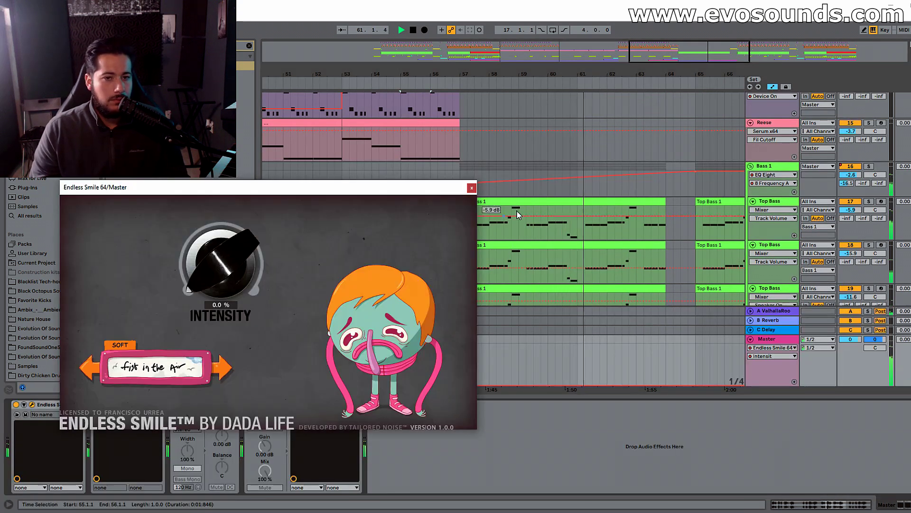
{"action": "left_click", "coordinate": [471, 187]}
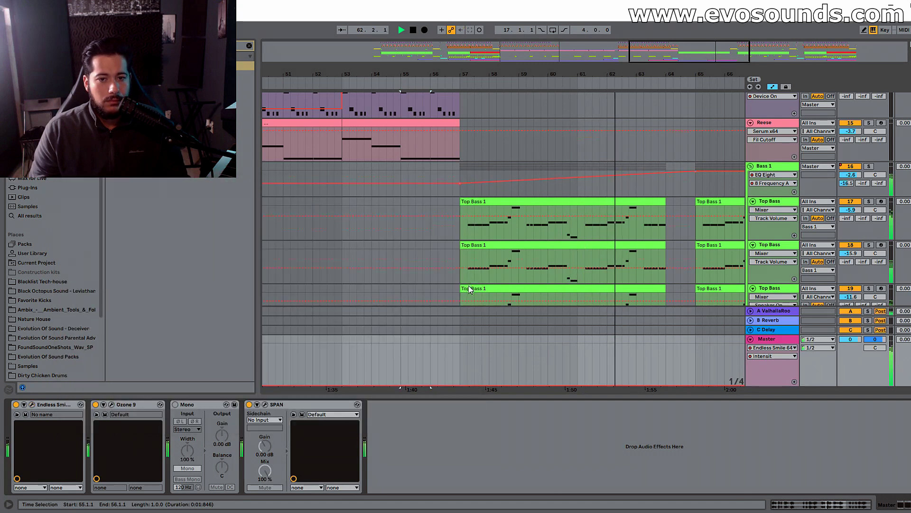
{"action": "scroll", "coordinate": [431, 255], "scroll_direction": "down", "scroll_amount": 2}
{"action": "left_click", "coordinate": [432, 256]}
{"action": "key", "text": "space"}
{"action": "key", "text": "space"}
Step: Draw Master Endless Smile Intensity automation from about 0.71 at bar 57, dipping near bar 61, peaking about 0.82 at bar 64 and reaching zero at bar 65
{"action": "scroll", "coordinate": [465, 364], "scroll_direction": "down", "scroll_amount": 3}
{"action": "left_click_drag", "start_coordinate": [461, 385], "coordinate": [460, 355]}
{"action": "left_click_drag", "start_coordinate": [648, 357], "coordinate": [696, 365]}
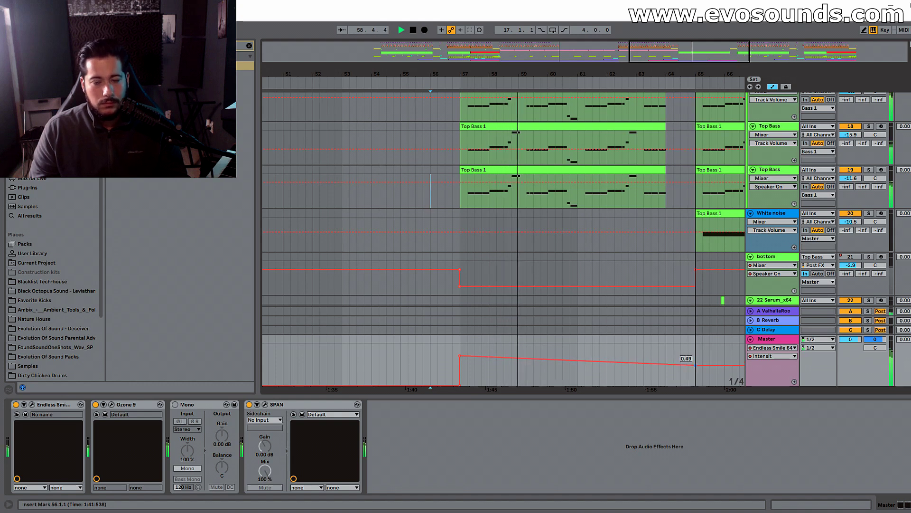
{"action": "left_click_drag", "start_coordinate": [696, 368], "coordinate": [666, 365]}
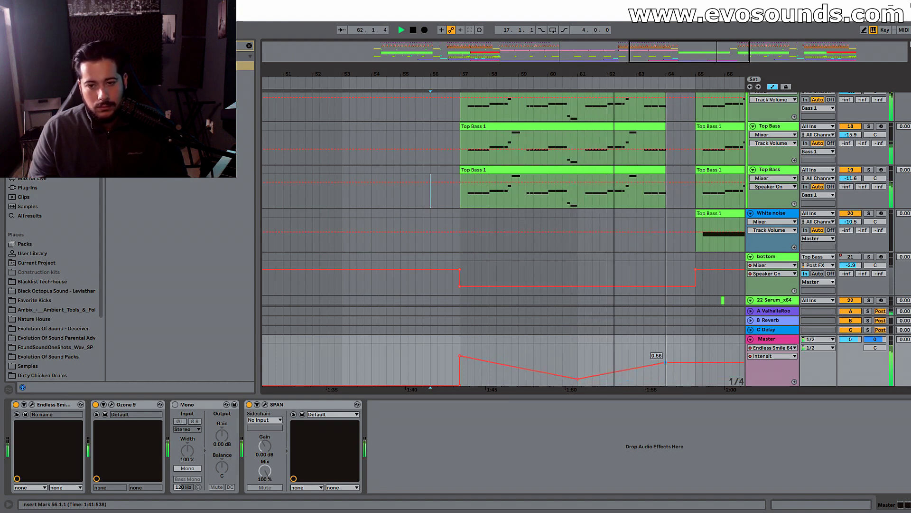
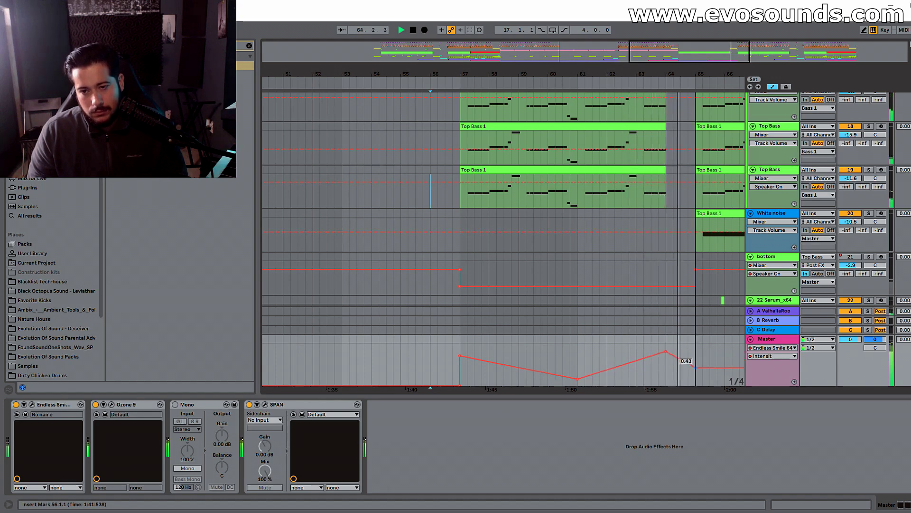
{"action": "scroll", "coordinate": [663, 170], "scroll_direction": "down", "scroll_amount": 6}
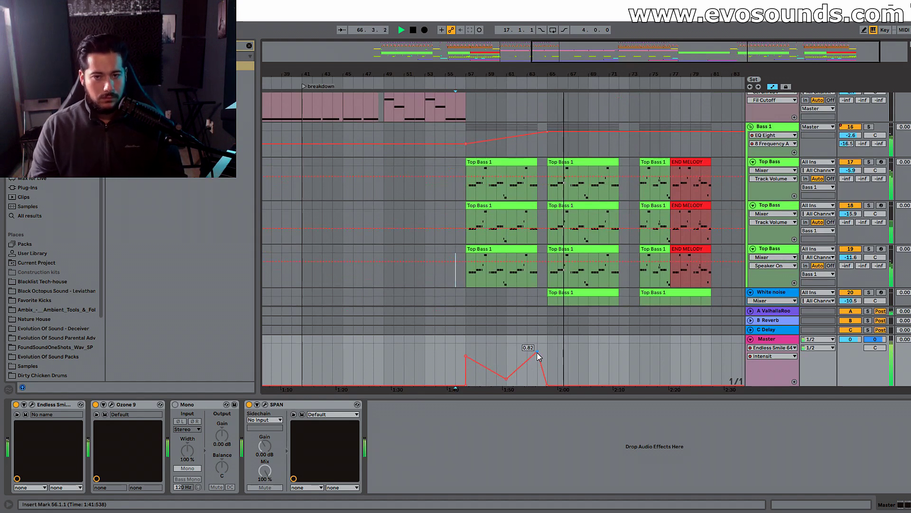
Step: Stop playback and remove the Intensity automation breakpoints from the Master track
{"action": "scroll", "coordinate": [553, 279], "scroll_direction": "down", "scroll_amount": 6}
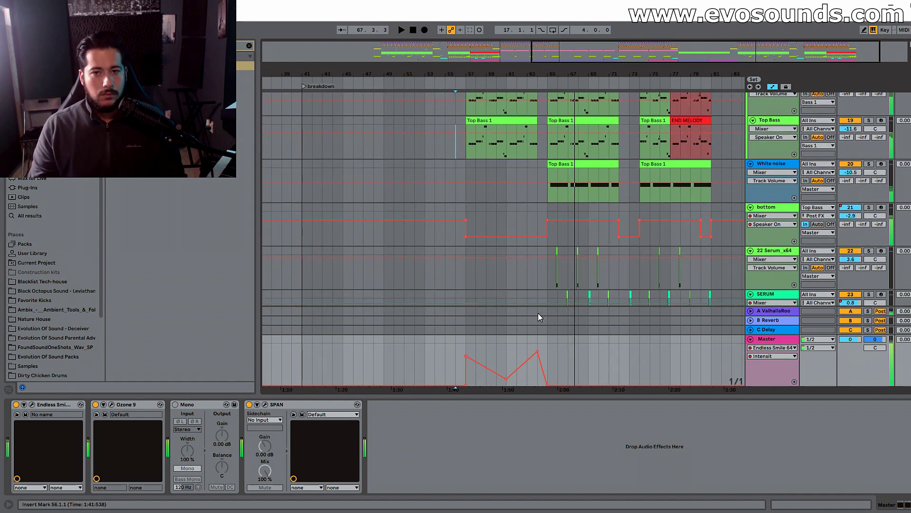
{"action": "left_click", "coordinate": [537, 352]}
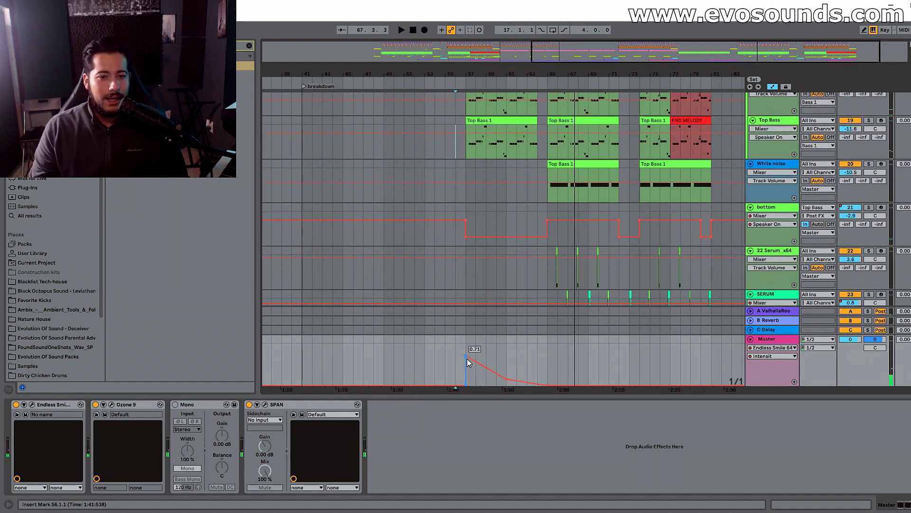
{"action": "left_click", "coordinate": [505, 379]}
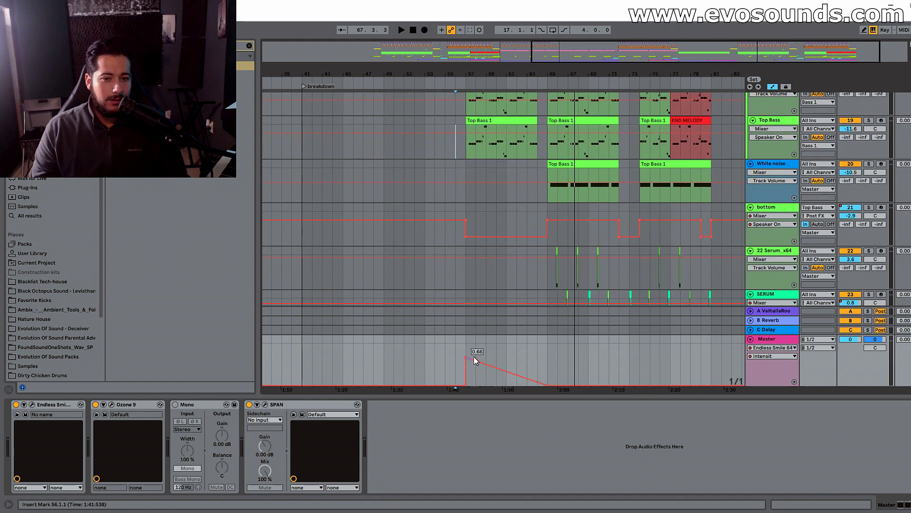
Step: Open Endless Smile on the Bass 1 group and show its Intensity automation on the track
{"action": "scroll", "coordinate": [514, 326], "scroll_direction": "up", "scroll_amount": 5}
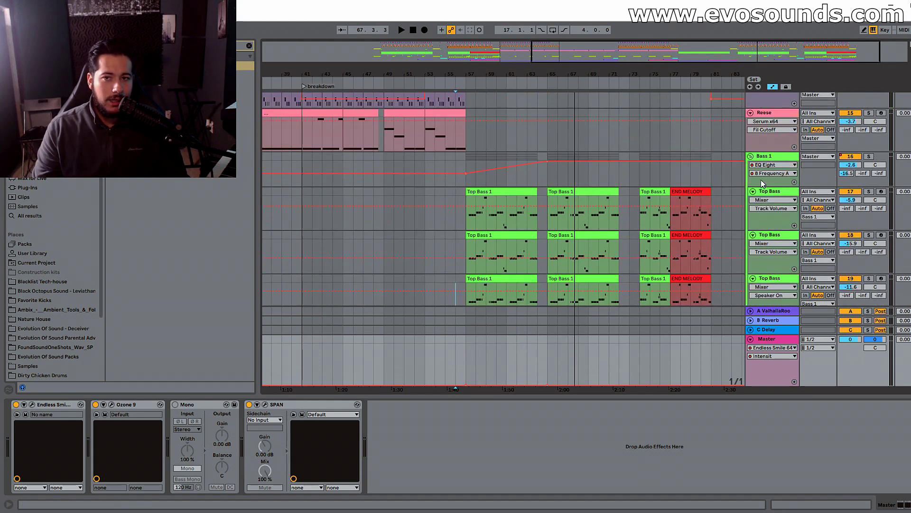
{"action": "left_click", "coordinate": [774, 163]}
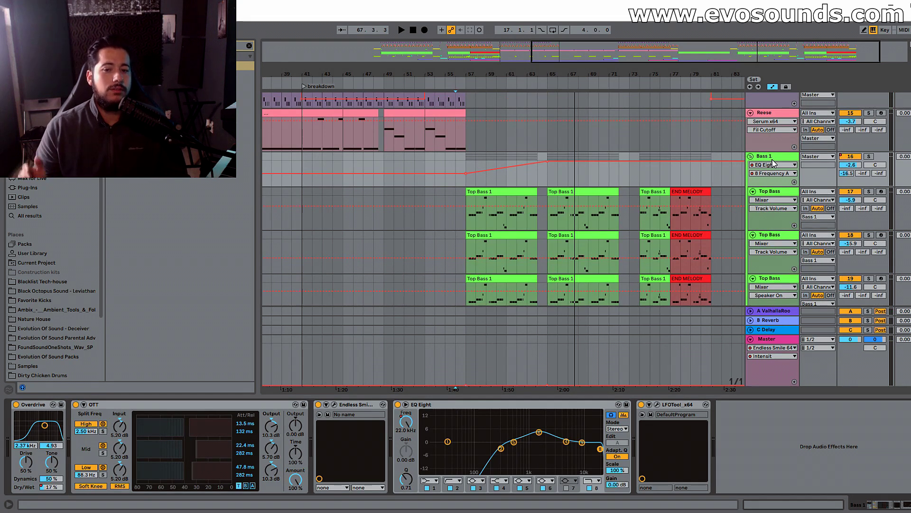
{"action": "left_click", "coordinate": [334, 404]}
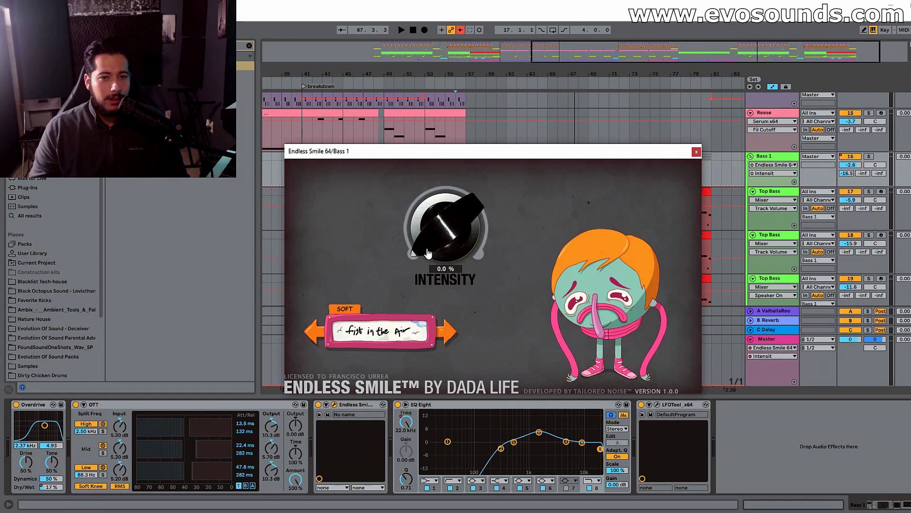
{"action": "left_click", "coordinate": [696, 152]}
{"action": "left_click", "coordinate": [448, 167]}
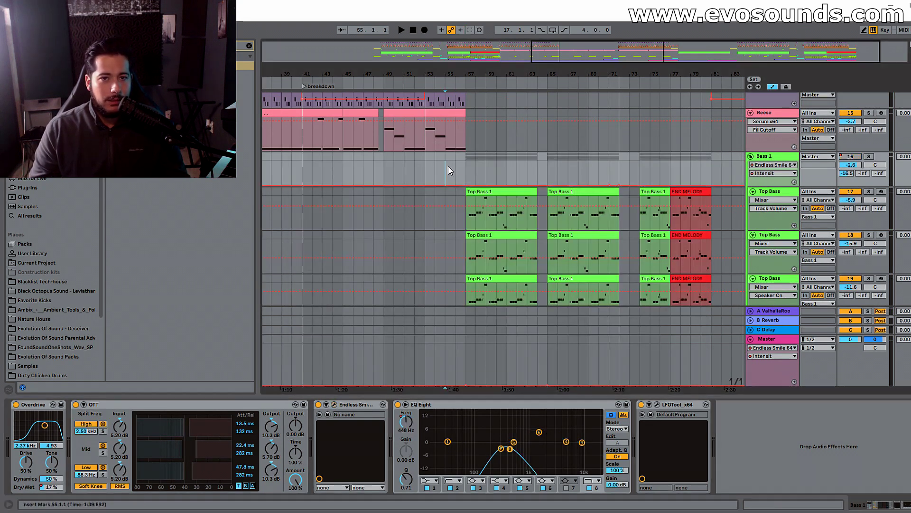
Step: Draw Bass 1 Intensity automation falling from about 0.96 at bar 57 to zero by bar 65, and move Endless Smile after EQ Eight
{"action": "left_click_drag", "start_coordinate": [471, 189], "coordinate": [466, 167]}
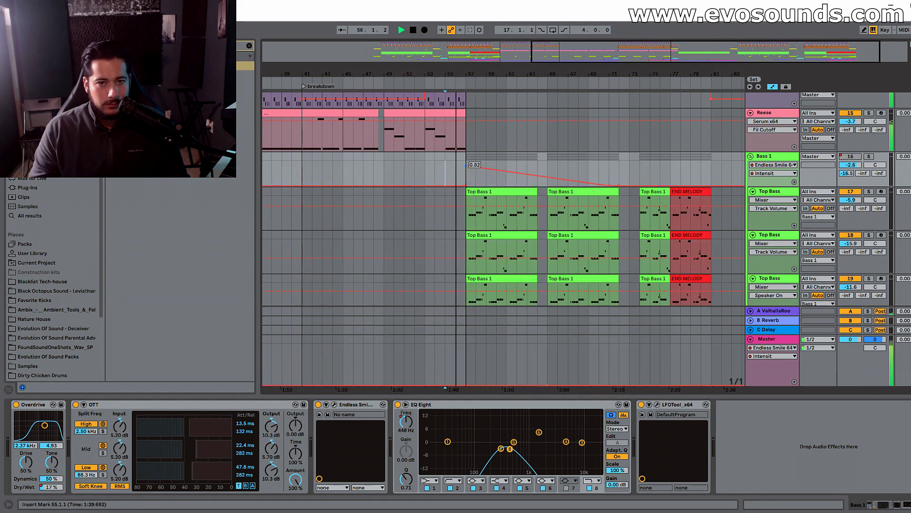
{"action": "left_click_drag", "start_coordinate": [454, 74], "coordinate": [563, 162]}
{"action": "left_click_drag", "start_coordinate": [572, 74], "coordinate": [419, 75]}
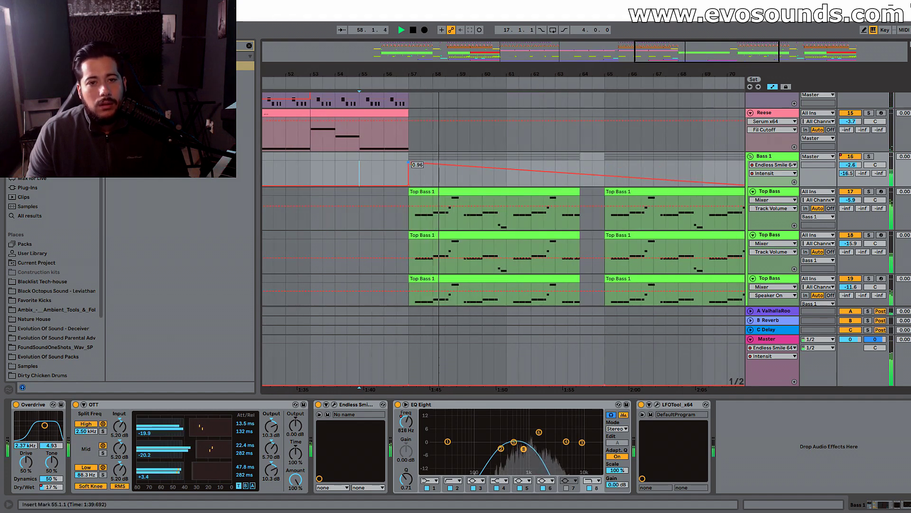
{"action": "left_click_drag", "start_coordinate": [603, 178], "coordinate": [603, 182]}
{"action": "left_click_drag", "start_coordinate": [356, 404], "coordinate": [587, 408]}
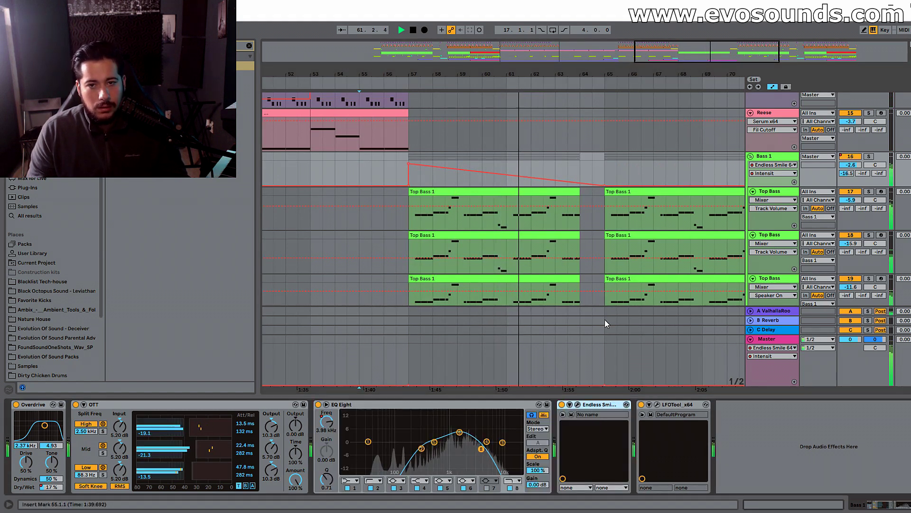
Step: Extend the bar 57 clips on the first two Top Bass tracks to bar 65
{"action": "left_click_drag", "start_coordinate": [580, 183], "coordinate": [605, 197]}
{"action": "left_click_drag", "start_coordinate": [579, 237], "coordinate": [605, 237]}
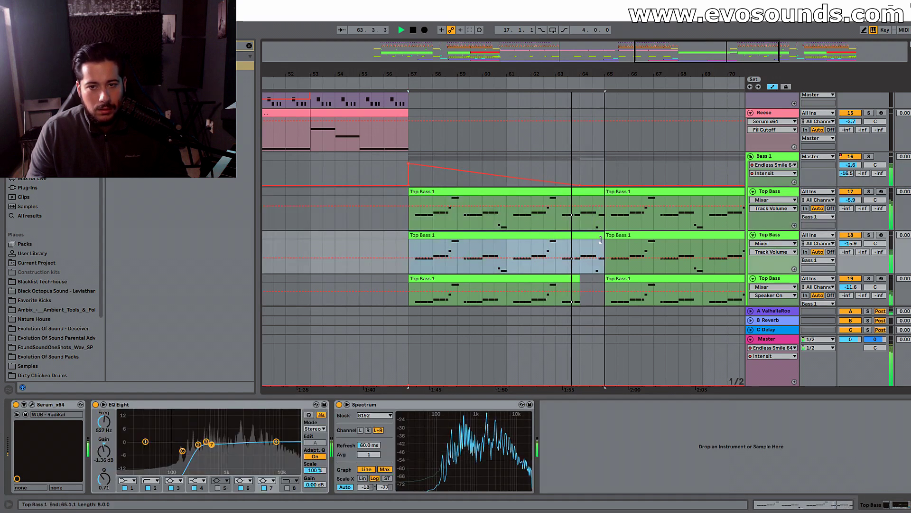
Step: Make the Bass 1 Intensity automation rise from zero at bar 64 to a peak at bar 65, and play from bar 52
{"action": "mouse_move", "coordinate": [605, 185]}
{"action": "left_mouse_down"}
{"action": "mouse_move", "coordinate": [605, 165]}
{"action": "mouse_move", "coordinate": [612, 167]}
{"action": "mouse_move", "coordinate": [605, 185]}
{"action": "left_mouse_up"}
{"action": "left_click_drag", "start_coordinate": [699, 56], "coordinate": [695, 44]}
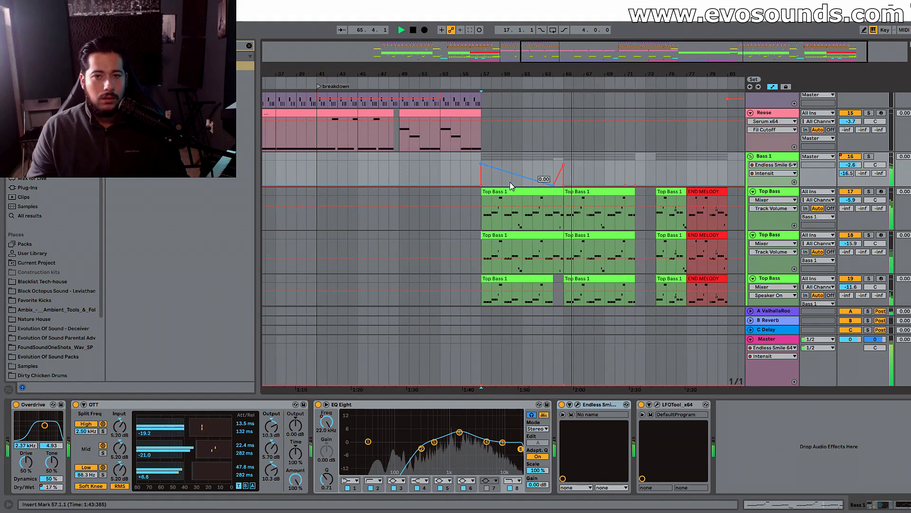
{"action": "left_click", "coordinate": [432, 163]}
{"action": "key", "text": "space"}
{"action": "key", "text": "space"}
Step: Place a long TAIKI_NULIGHT_fx_one_shot_simple_eight clip on the Uplifter 1 track from bar 57 to about bar 64
{"action": "scroll", "coordinate": [497, 261], "scroll_direction": "down", "scroll_amount": 3}
{"action": "scroll", "coordinate": [496, 258], "scroll_direction": "down", "scroll_amount": 15}
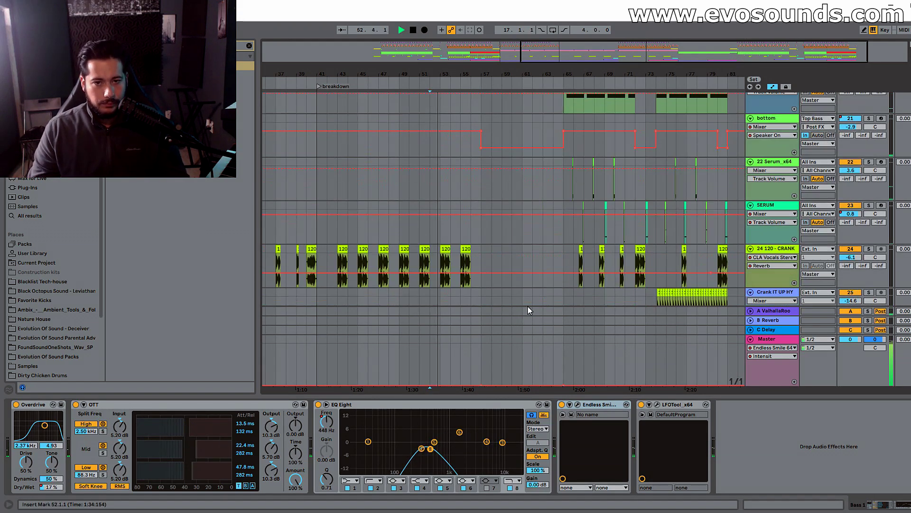
{"action": "left_click_drag", "start_coordinate": [683, 166], "coordinate": [508, 169]}
{"action": "left_click_drag", "start_coordinate": [577, 54], "coordinate": [681, 75]}
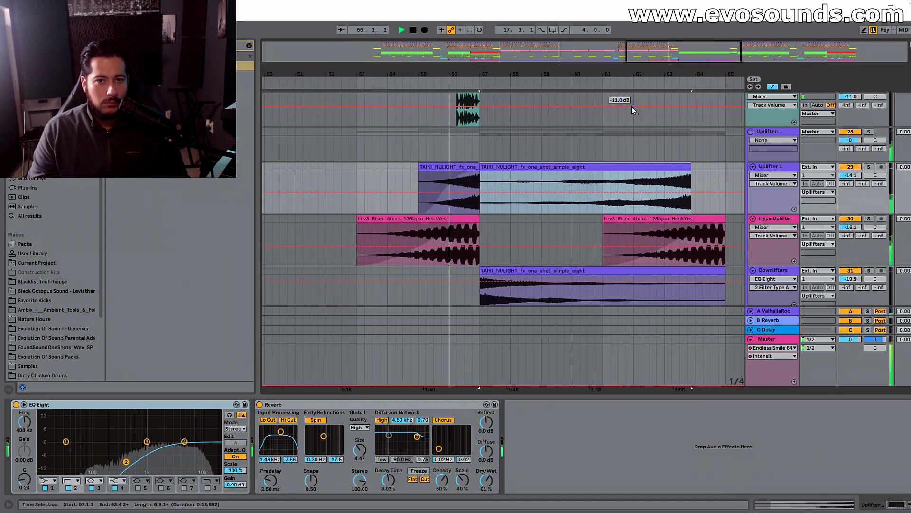
Step: Lower the Bass 1 Intensity automation breakpoint at bar 57 slightly
{"action": "scroll", "coordinate": [474, 208], "scroll_direction": "up", "scroll_amount": 3}
{"action": "scroll", "coordinate": [492, 176], "scroll_direction": "up", "scroll_amount": 5}
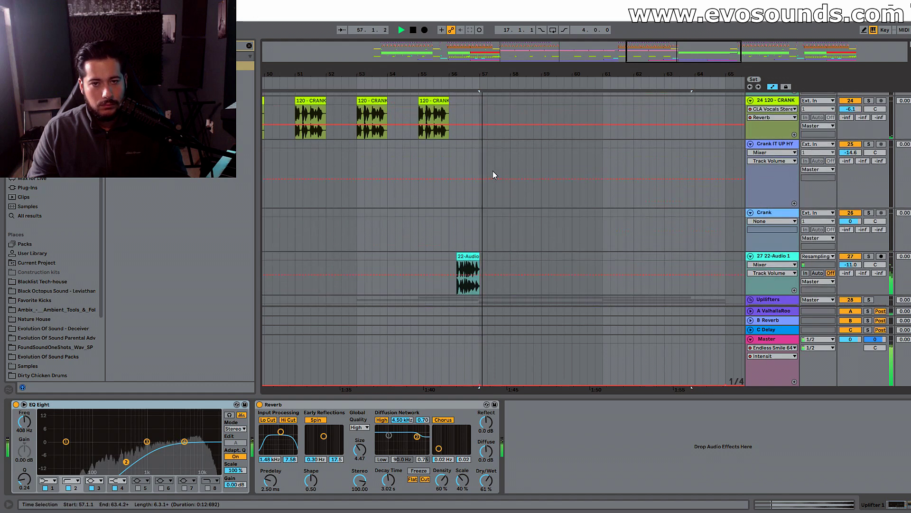
{"action": "scroll", "coordinate": [497, 169], "scroll_direction": "up", "scroll_amount": 3}
{"action": "scroll", "coordinate": [508, 169], "scroll_direction": "up", "scroll_amount": 5}
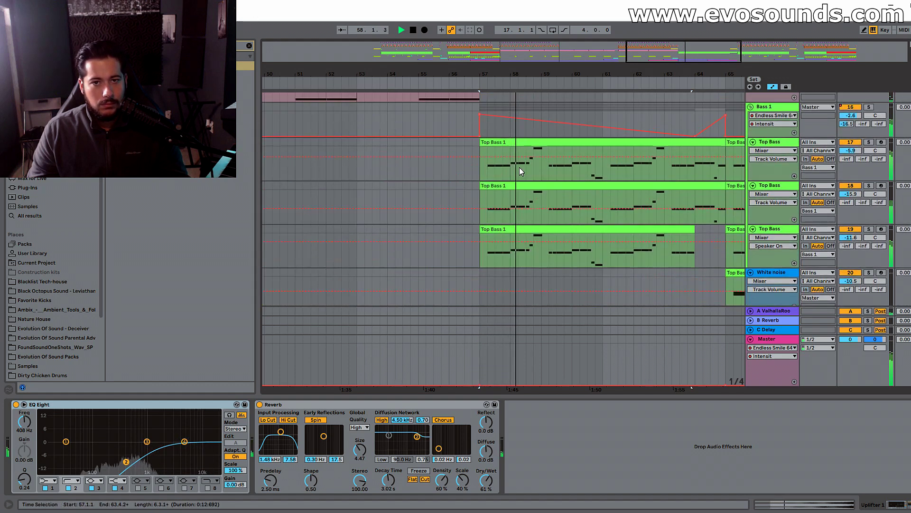
{"action": "left_click", "coordinate": [479, 195]}
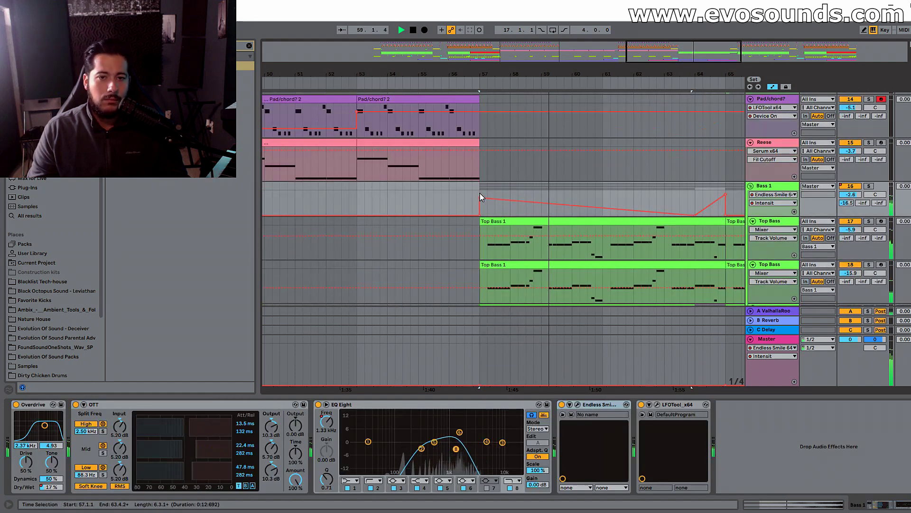
Step: Move the Bass 1 Intensity automation's zero breakpoint to bar 63 and raise its bar 65 peak slightly
{"action": "left_click", "coordinate": [464, 177]}
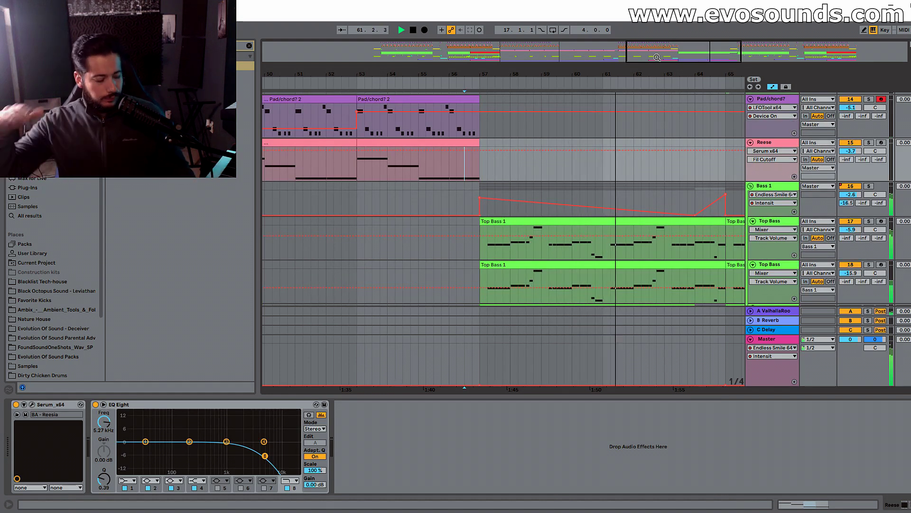
{"action": "left_click_drag", "start_coordinate": [670, 59], "coordinate": [702, 60]}
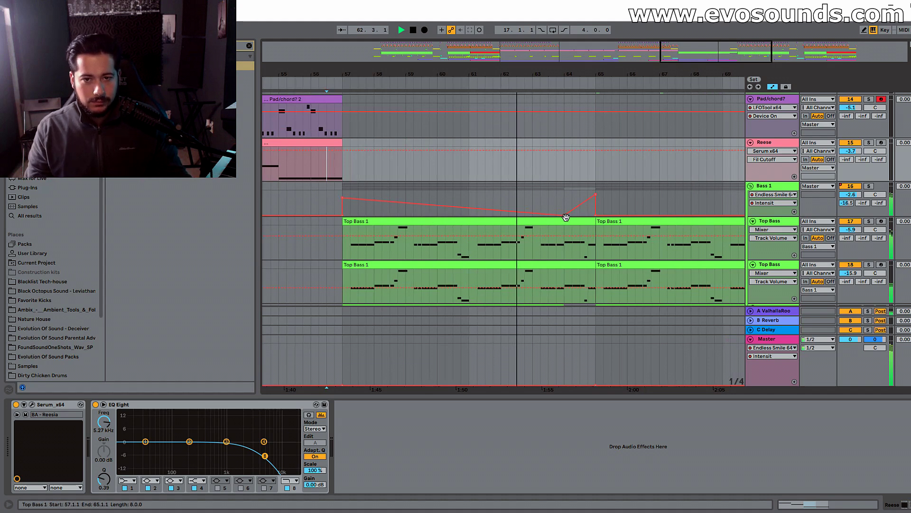
{"action": "left_click_drag", "start_coordinate": [564, 216], "coordinate": [532, 215]}
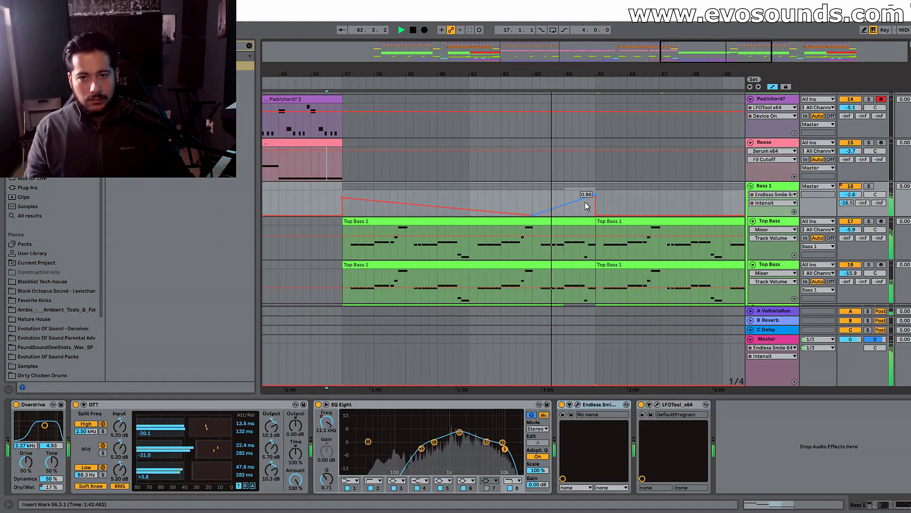
{"action": "mouse_move", "coordinate": [595, 196]}
{"action": "left_mouse_down"}
{"action": "mouse_move", "coordinate": [564, 194]}
{"action": "mouse_move", "coordinate": [596, 192]}
{"action": "left_mouse_up"}
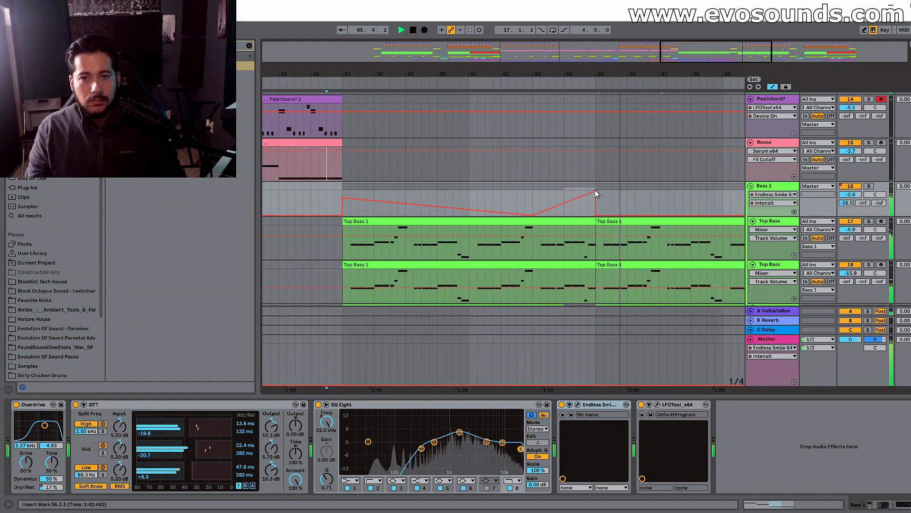
{"action": "key", "text": "space"}
{"action": "left_click_drag", "start_coordinate": [596, 221], "coordinate": [546, 221]}
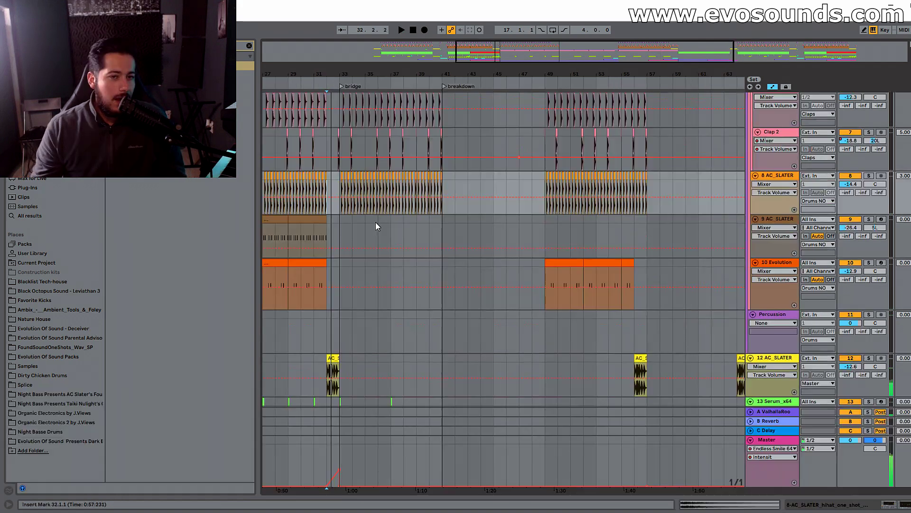
Step: Play the arrangement from bar 32 and examine the pad and Reese tracks in the bridge
{"action": "key", "text": "space"}
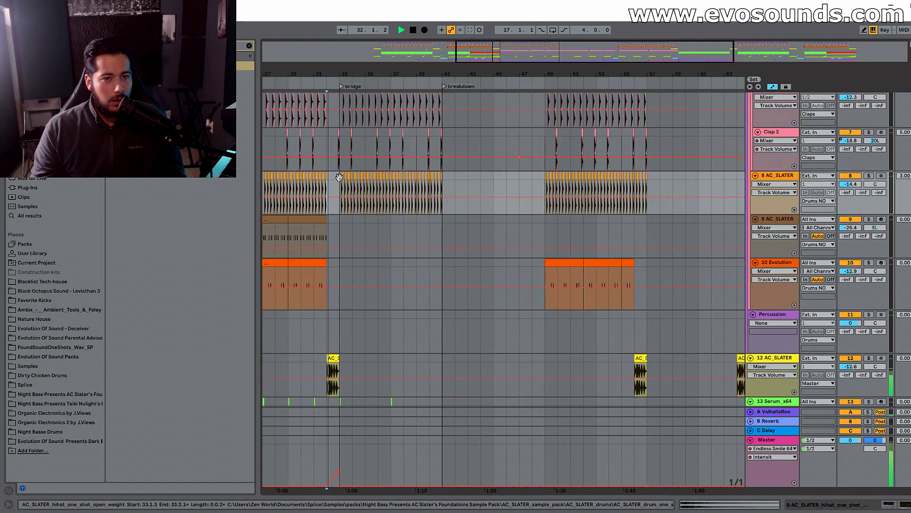
{"action": "left_click_drag", "start_coordinate": [462, 59], "coordinate": [504, 90]}
{"action": "scroll", "coordinate": [456, 182], "scroll_direction": "down", "scroll_amount": 3}
{"action": "scroll", "coordinate": [458, 178], "scroll_direction": "down", "scroll_amount": 3}
{"action": "scroll", "coordinate": [461, 173], "scroll_direction": "up", "scroll_amount": 5}
{"action": "scroll", "coordinate": [460, 173], "scroll_direction": "down", "scroll_amount": 4}
{"action": "scroll", "coordinate": [459, 180], "scroll_direction": "down", "scroll_amount": 3}
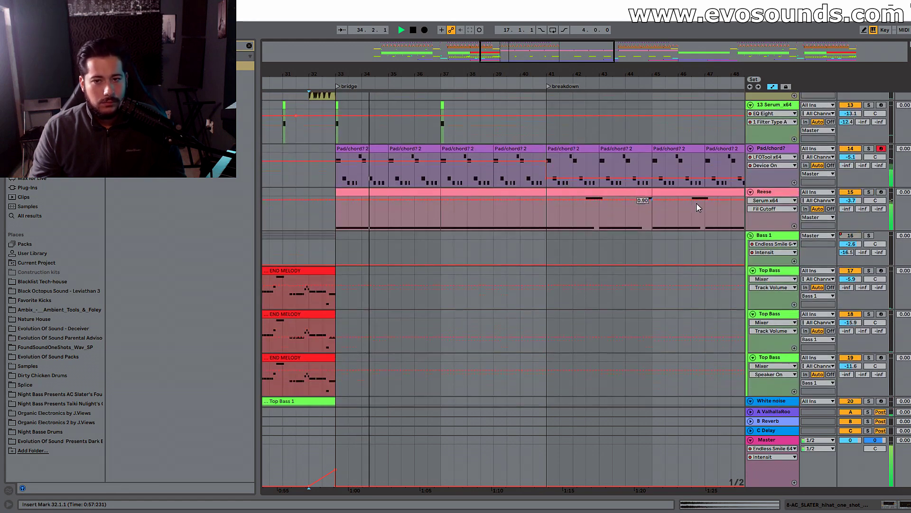
Step: Add a Compressor to the Reese track and enable its sidechain with G MINOR as the audio source
{"action": "double_click", "coordinate": [764, 192]}
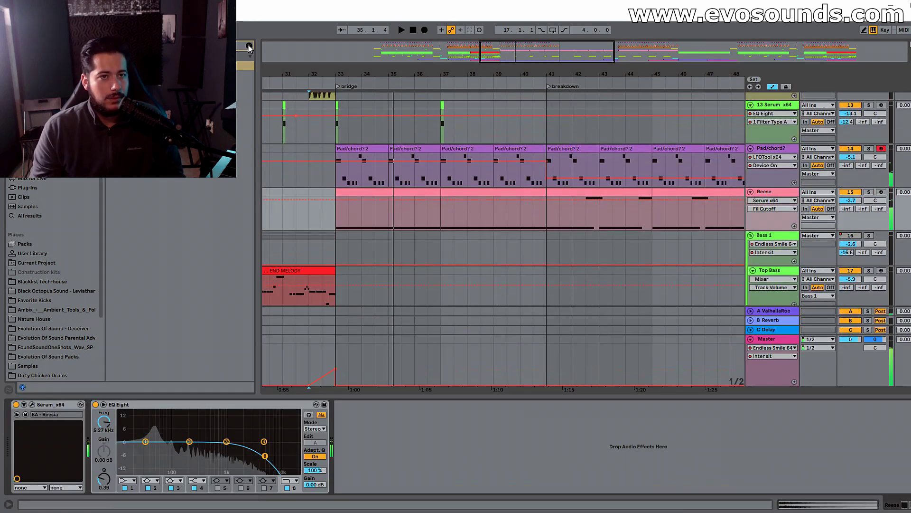
{"action": "left_click", "coordinate": [249, 46]}
{"action": "type", "text": "l"}
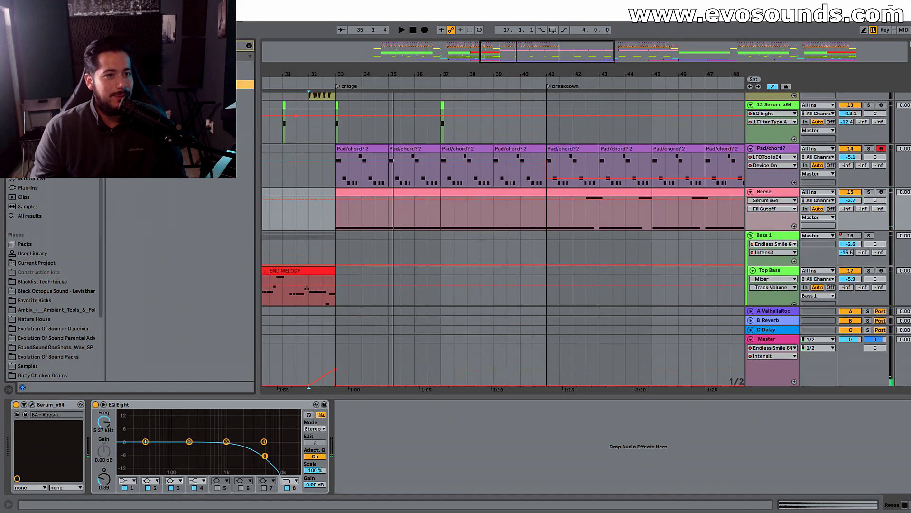
{"action": "left_click", "coordinate": [347, 405]}
{"action": "left_click", "coordinate": [355, 414]}
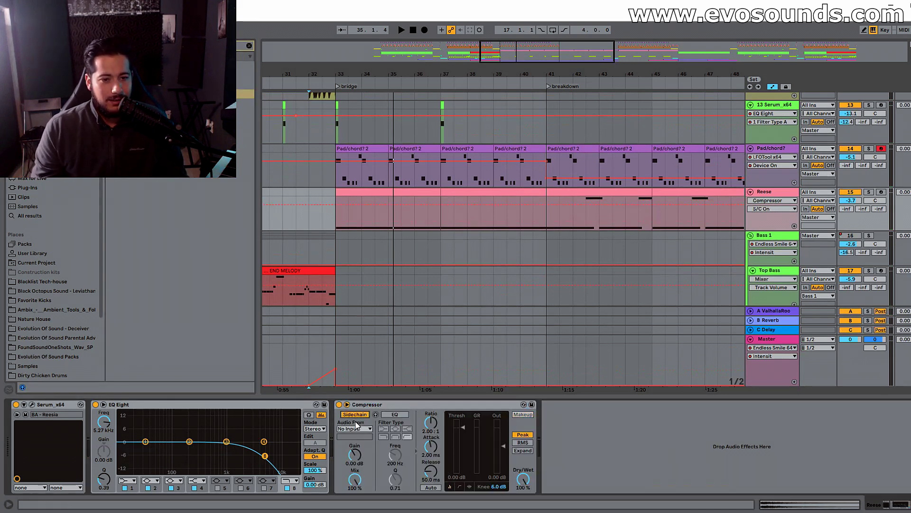
{"action": "left_click", "coordinate": [356, 429]}
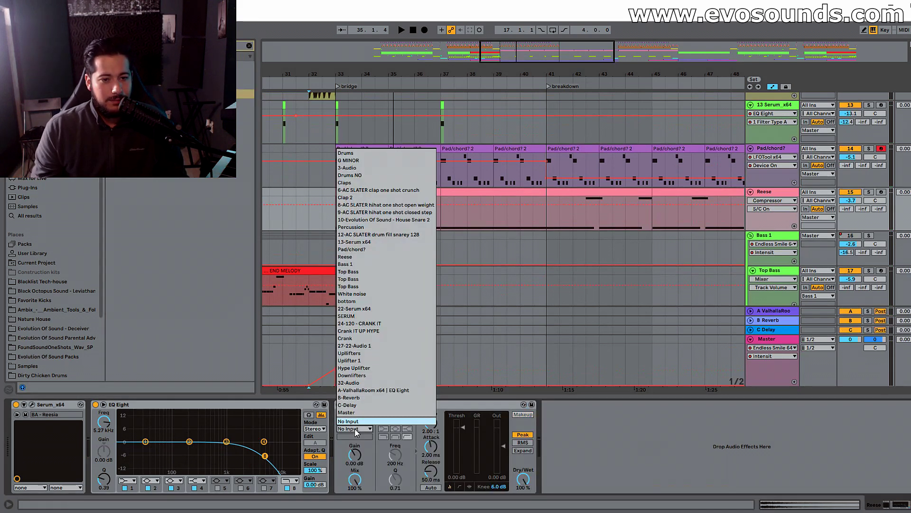
{"action": "left_click", "coordinate": [349, 160]}
Step: Play the bridge from bar 32 to listen to the Reese sidechain against the other tracks
{"action": "key", "text": "space"}
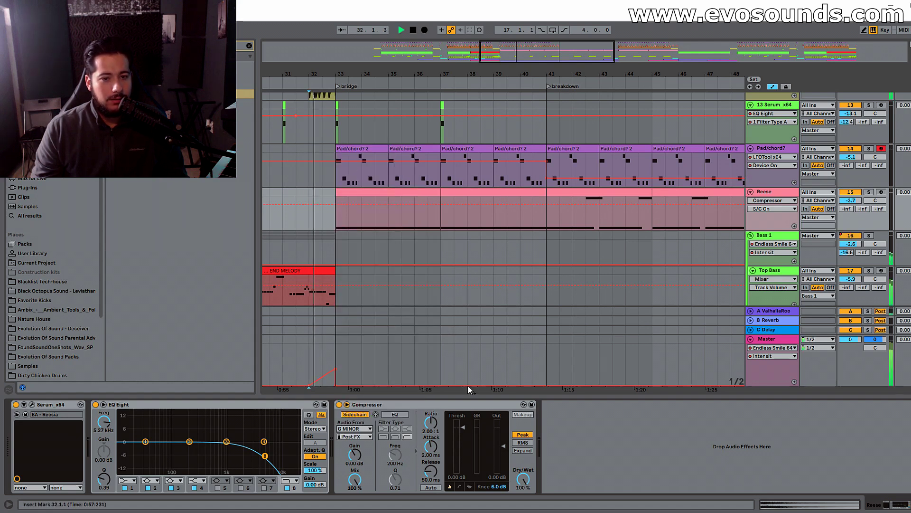
{"action": "right_click", "coordinate": [422, 280]}
{"action": "key", "text": "Escape"}
{"action": "scroll", "coordinate": [397, 234], "scroll_direction": "up", "scroll_amount": 10}
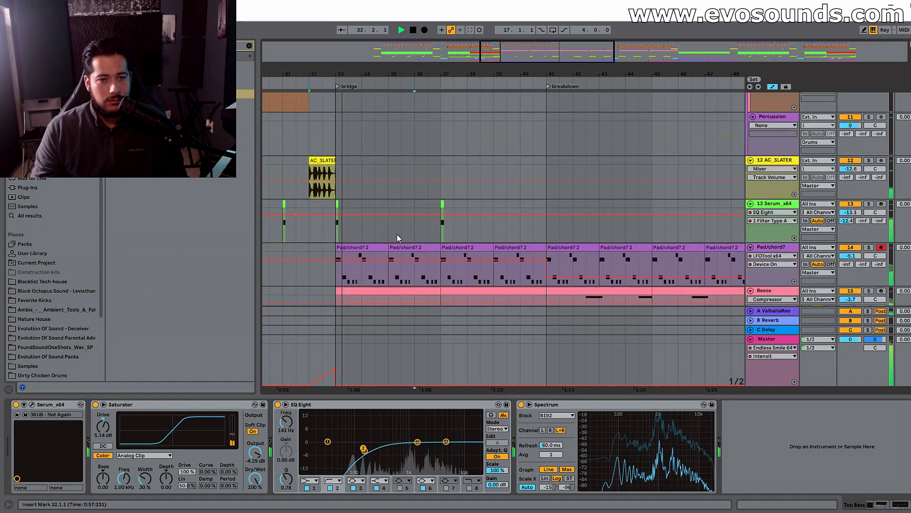
{"action": "scroll", "coordinate": [395, 231], "scroll_direction": "up", "scroll_amount": 8}
{"action": "scroll", "coordinate": [419, 232], "scroll_direction": "down", "scroll_amount": 9}
{"action": "key", "text": "space"}
{"action": "scroll", "coordinate": [458, 254], "scroll_direction": "down", "scroll_amount": 5}
Step: Set the Reese Compressor's ratio to inf : 1 and its threshold to about -20.7 dB during playback
{"action": "left_click", "coordinate": [770, 282]}
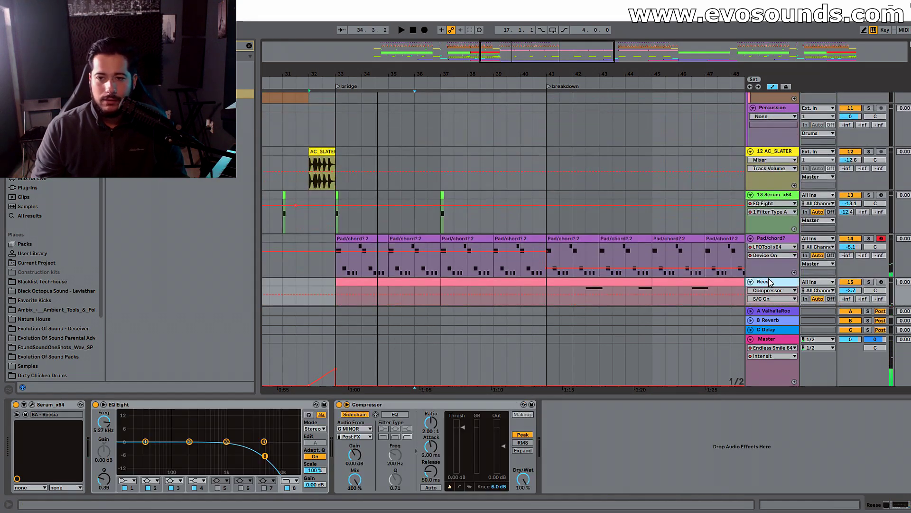
{"action": "key", "text": "space"}
{"action": "left_click_drag", "start_coordinate": [463, 427], "coordinate": [431, 408]}
{"action": "left_click_drag", "start_coordinate": [463, 447], "coordinate": [463, 452]}
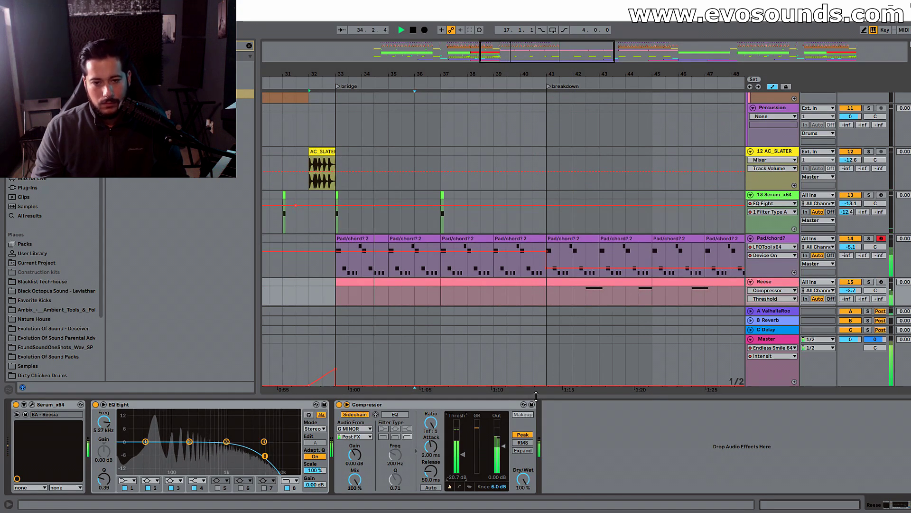
Step: Insert a MIDI track named sampler below the 12 AC_SLATER track and play from bar 56
{"action": "key", "text": "ctrl+alt+l"}
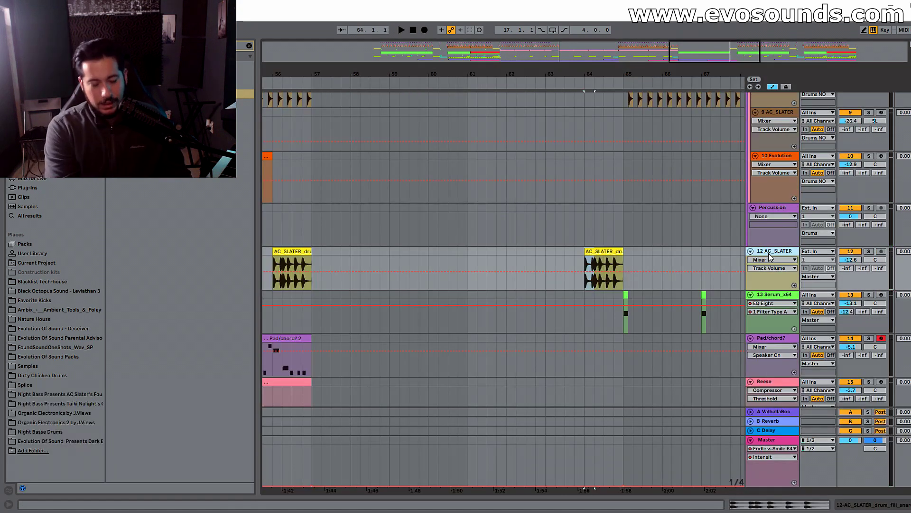
{"action": "key", "text": "ctrl+shift+t"}
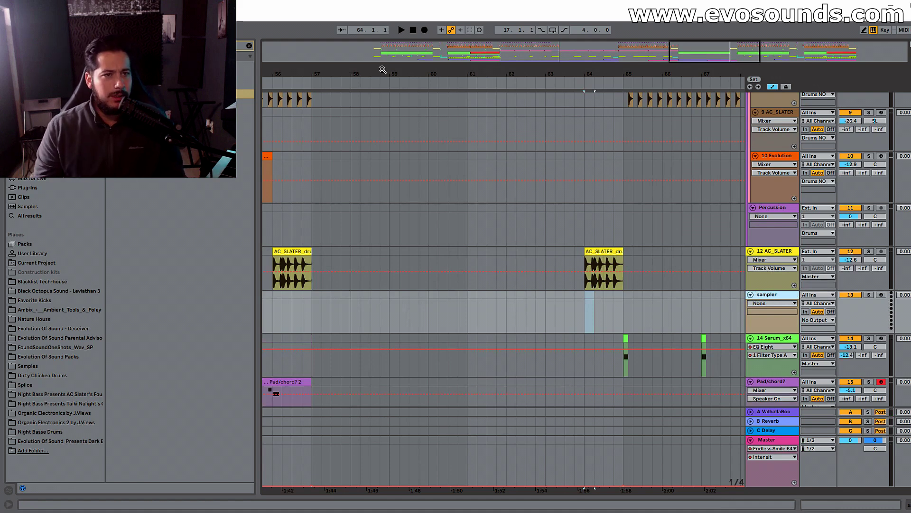
{"action": "scroll", "coordinate": [356, 198], "scroll_direction": "up", "scroll_amount": 4}
{"action": "scroll", "coordinate": [356, 198], "scroll_direction": "down", "scroll_amount": 4}
{"action": "left_click", "coordinate": [280, 258]}
{"action": "left_click", "coordinate": [277, 257]}
{"action": "key", "text": "space"}
{"action": "left_click_drag", "start_coordinate": [716, 53], "coordinate": [700, 48]}
{"action": "scroll", "coordinate": [570, 243], "scroll_direction": "down", "scroll_amount": 3}
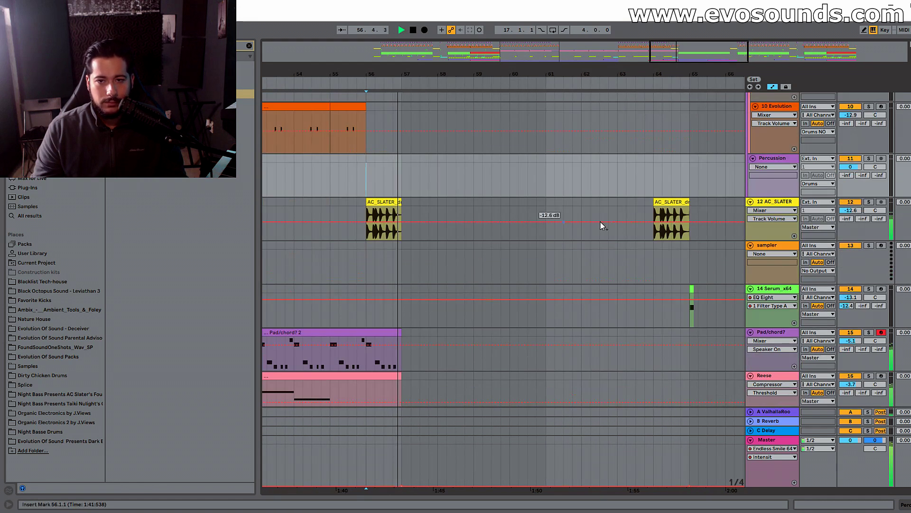
Step: Load the bar 64 AC_SLATER_drum_fill_snarey_128 audio as an instrument on the sampler track and trim it to its first hit
{"action": "left_click", "coordinate": [780, 246]}
{"action": "key", "text": "space"}
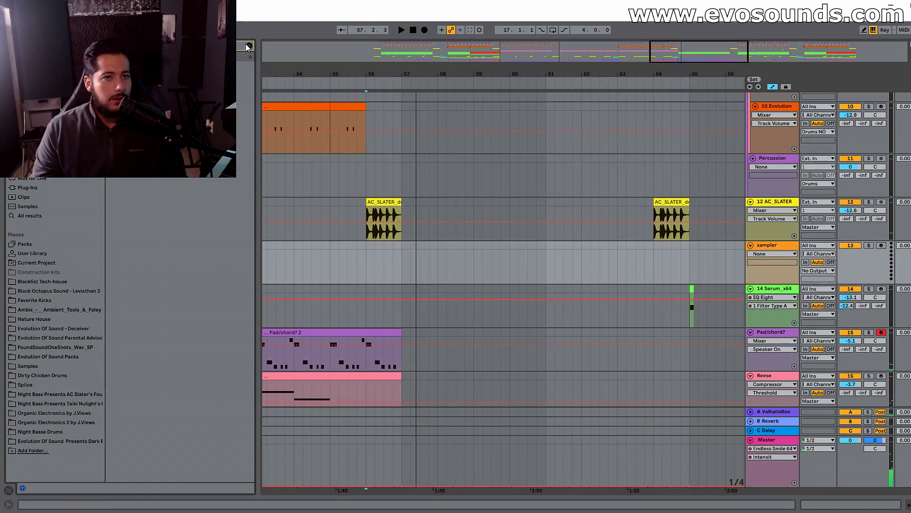
{"action": "left_click", "coordinate": [247, 46]}
{"action": "type", "text": "sa"}
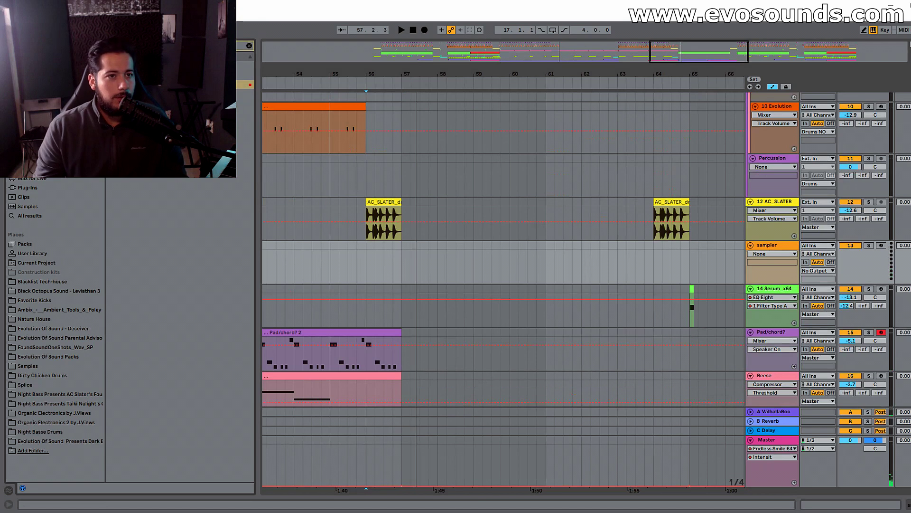
{"action": "left_click_drag", "start_coordinate": [651, 213], "coordinate": [241, 437]}
{"action": "left_click", "coordinate": [770, 246]}
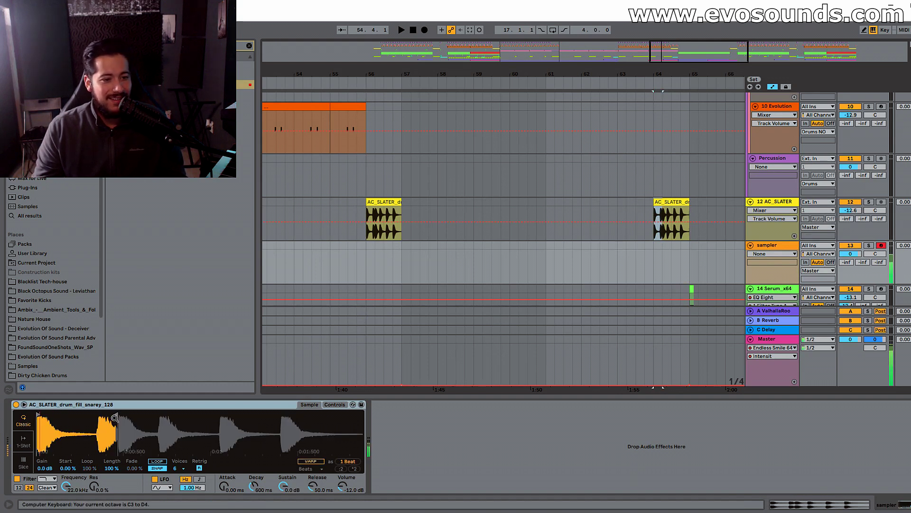
{"action": "left_click_drag", "start_coordinate": [115, 417], "coordinate": [81, 416]}
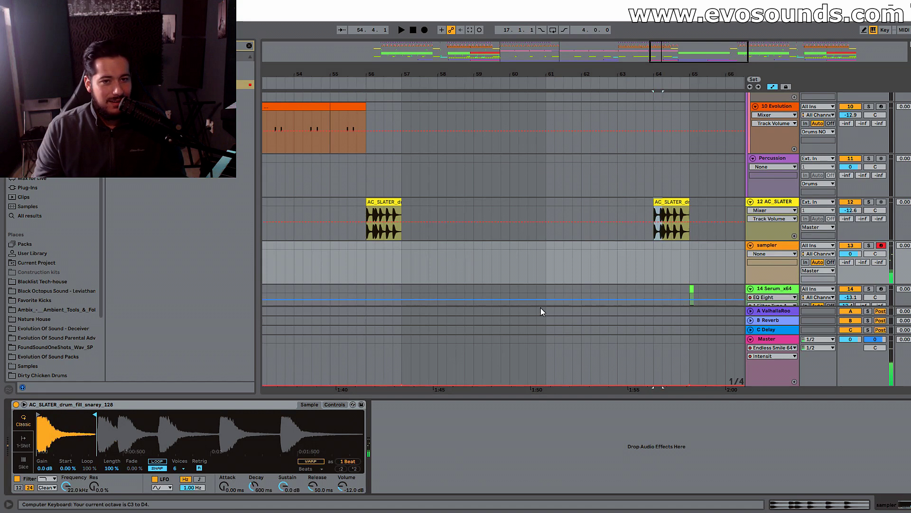
Step: Create an empty MIDI clip on the sampler track from bar 57 to bar 65
{"action": "left_click", "coordinate": [351, 251]}
{"action": "key", "text": "space"}
{"action": "left_click_drag", "start_coordinate": [402, 251], "coordinate": [689, 252]}
{"action": "key", "text": "ctrl+shift+m"}
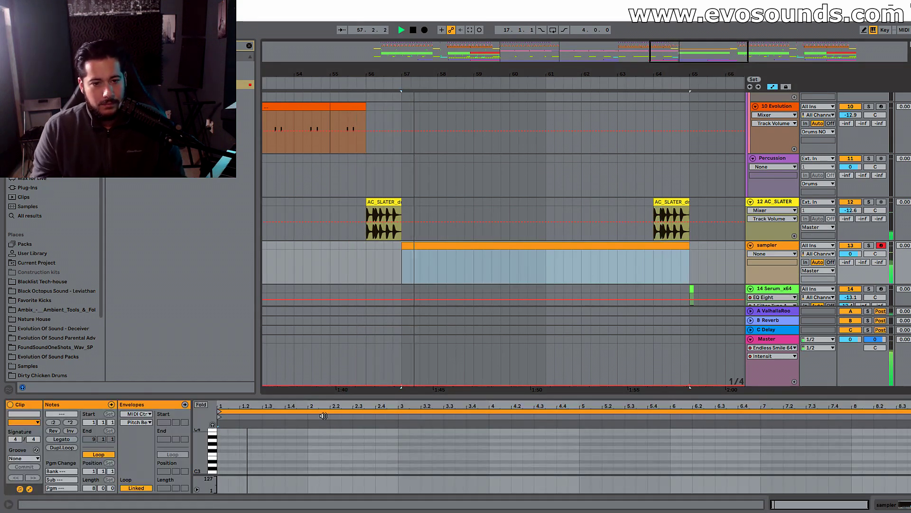
Step: Enter a quarter-note C3 at bar 5 of the sampler clip and duplicate it up to bar 7
{"action": "left_click_drag", "start_coordinate": [355, 396], "coordinate": [355, 261]}
{"action": "scroll", "coordinate": [323, 351], "scroll_direction": "up", "scroll_amount": 3}
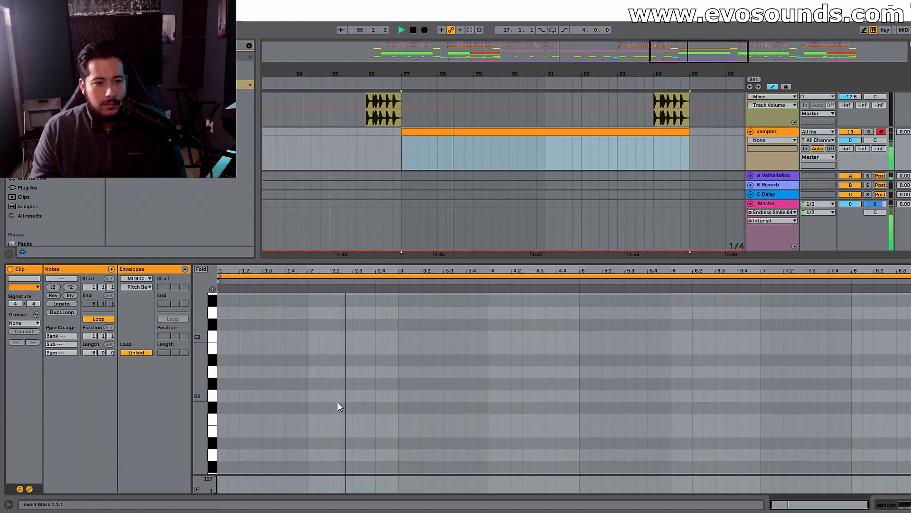
{"action": "left_click_drag", "start_coordinate": [205, 408], "coordinate": [205, 381]}
{"action": "scroll", "coordinate": [560, 373], "scroll_direction": "up", "scroll_amount": 2}
{"action": "double_click", "coordinate": [585, 372]}
{"action": "key", "text": "shift+Right"}
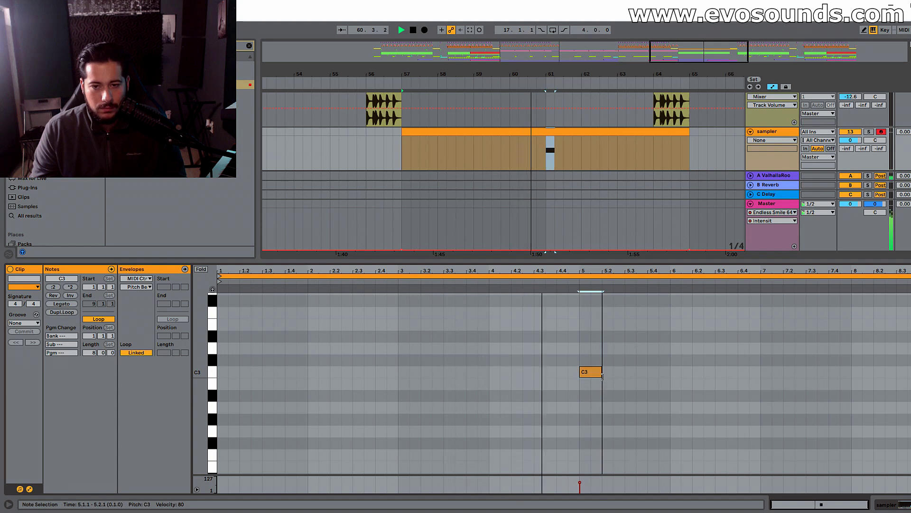
{"action": "key", "text": "ctrl+d"}
{"action": "key", "text": "ctrl+d"}
{"action": "key", "text": "ctrl+d"}
{"action": "key", "text": "ctrl+d"}
{"action": "key", "text": "ctrl+d"}
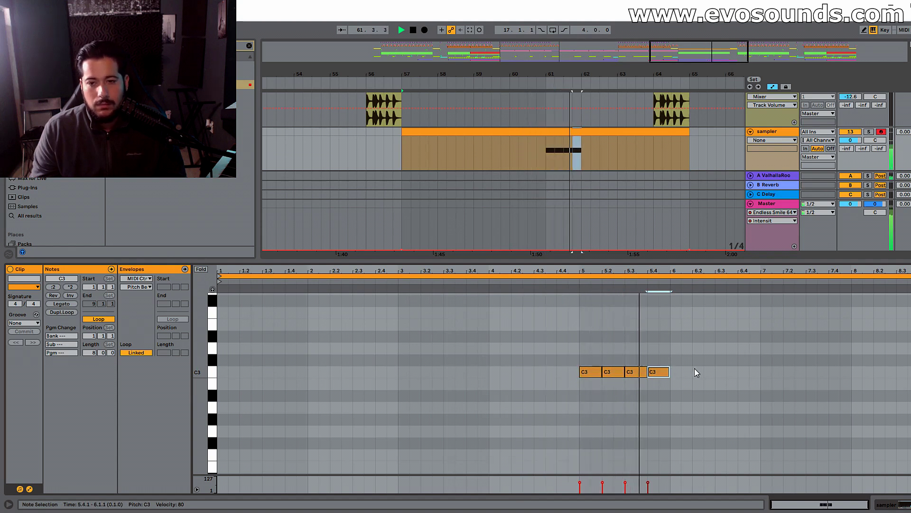
{"action": "key", "text": "ctrl+d"}
{"action": "key", "text": "ctrl+d"}
{"action": "key", "text": "ctrl+d"}
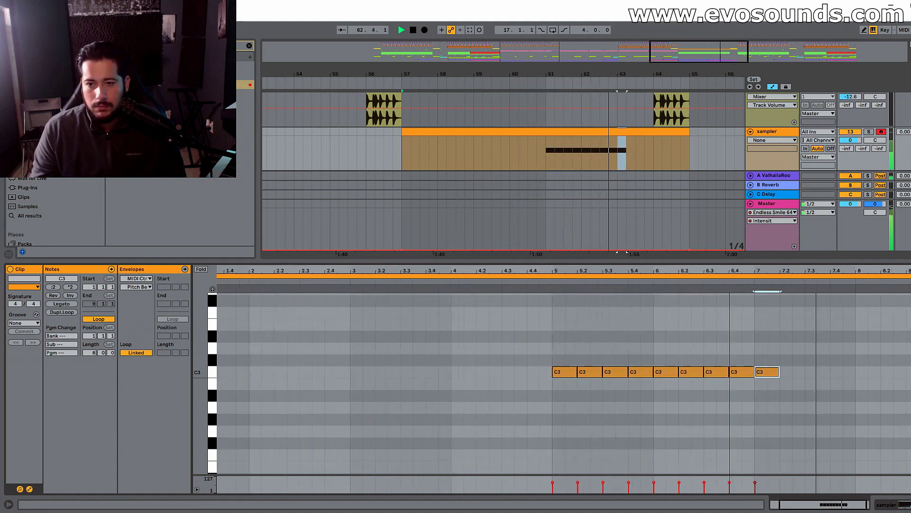
Step: Fill bar 7 of the sampler clip with repeated eighth-note C3 hits
{"action": "key", "text": "plus"}
{"action": "key", "text": "ctrl+d"}
{"action": "key", "text": "ctrl+d"}
{"action": "key", "text": "ctrl+d"}
{"action": "key", "text": "ctrl+d"}
{"action": "key", "text": "ctrl+d"}
{"action": "key", "text": "ctrl+d"}
{"action": "key", "text": "ctrl+d"}
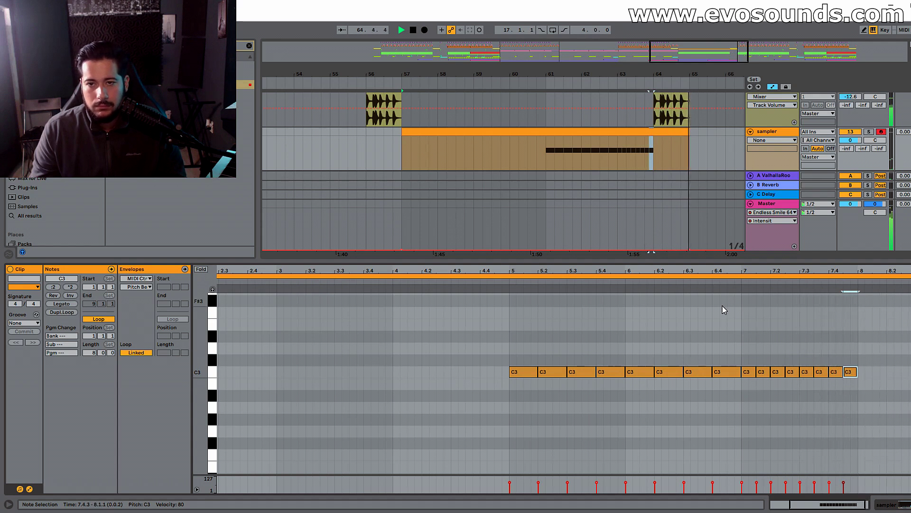
Step: Move the bar 5 C3 note to the clip start and duplicate it as quarter notes through bars 1 to 4
{"action": "left_click", "coordinate": [366, 157]}
{"action": "key", "text": "space"}
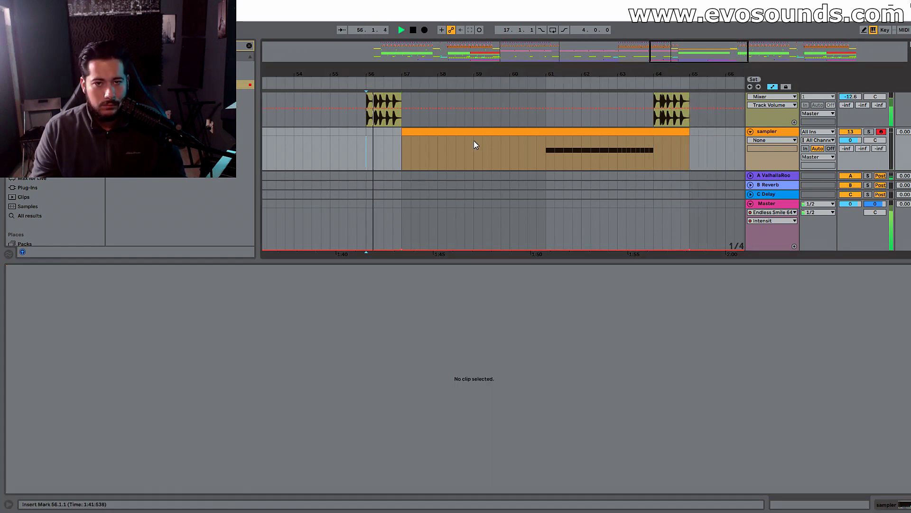
{"action": "left_click", "coordinate": [474, 141]}
{"action": "left_click_drag", "start_coordinate": [591, 374], "coordinate": [229, 374]}
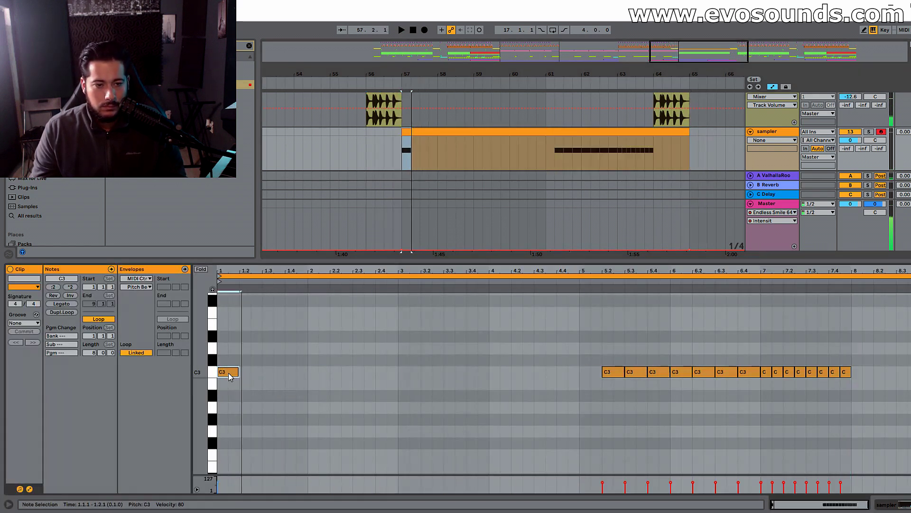
{"action": "key", "text": "ctrl+d"}
{"action": "key", "text": "ctrl+d"}
{"action": "key", "text": "ctrl+d"}
{"action": "left_click_drag", "start_coordinate": [299, 392], "coordinate": [181, 340]}
{"action": "key", "text": "ctrl+d"}
{"action": "key", "text": "ctrl+d"}
{"action": "key", "text": "ctrl+d"}
Step: Replace the C3 notes in bars 5 and 6 of the sampler clip with repeated eighth notes
{"action": "left_click_drag", "start_coordinate": [610, 373], "coordinate": [591, 374]}
{"action": "key", "text": "ctrl+d"}
{"action": "key", "text": "ctrl+d"}
{"action": "key", "text": "ctrl+d"}
{"action": "key", "text": "ctrl+d"}
{"action": "key", "text": "ctrl+d"}
{"action": "key", "text": "ctrl+d"}
{"action": "key", "text": "ctrl+d"}
{"action": "key", "text": "ctrl+d"}
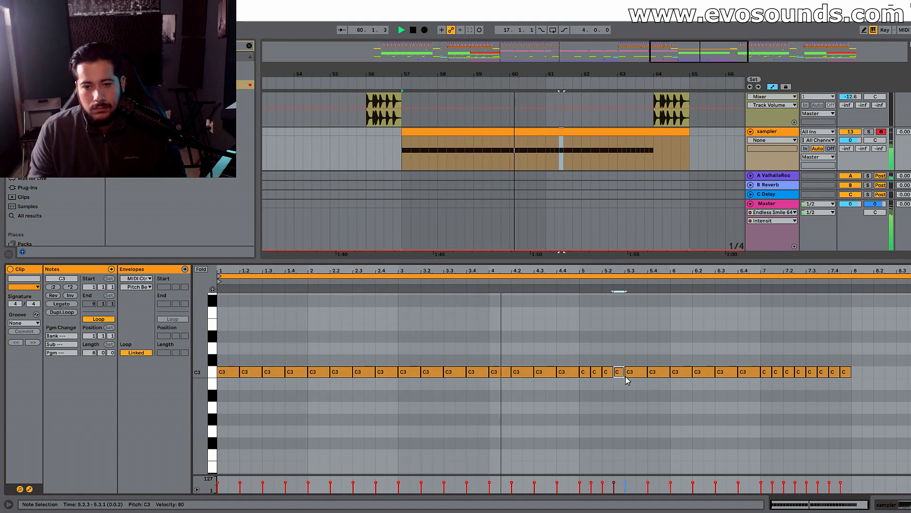
{"action": "key", "text": "ctrl+d"}
{"action": "key", "text": "ctrl+d"}
{"action": "key", "text": "ctrl+d"}
{"action": "key", "text": "ctrl+d"}
{"action": "key", "text": "ctrl+d"}
{"action": "key", "text": "ctrl+d"}
{"action": "key", "text": "ctrl+d"}
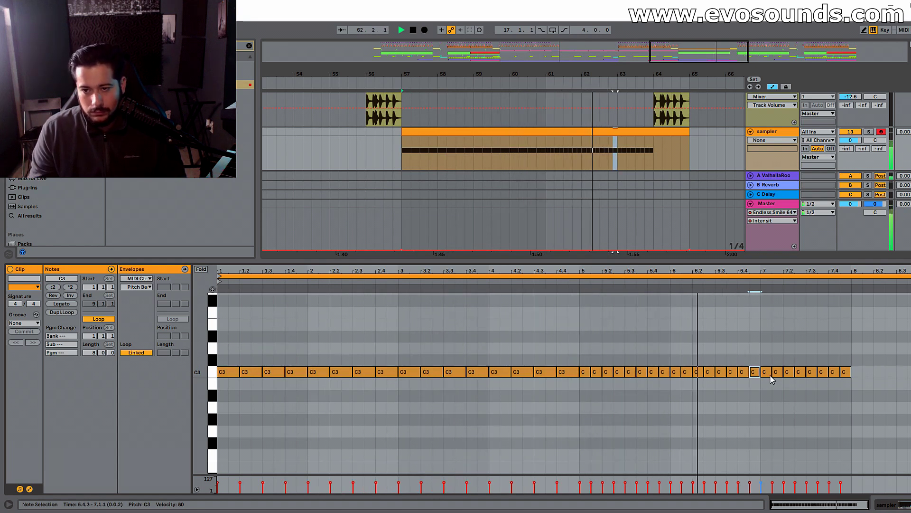
Step: Replace the bar 7 C3 notes with repeated sixteenth notes up to bar 8, and return to the full arrangement view
{"action": "left_click_drag", "start_coordinate": [799, 272], "coordinate": [795, 314]}
{"action": "key", "text": "space"}
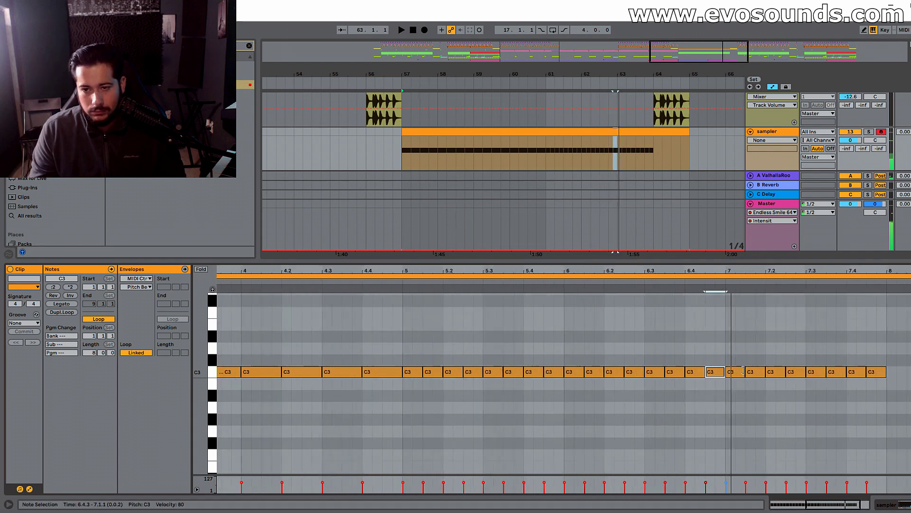
{"action": "key", "text": "ctrl+d"}
{"action": "left_click_drag", "start_coordinate": [731, 389], "coordinate": [759, 369]}
{"action": "key", "text": "ctrl+d"}
{"action": "key", "text": "ctrl+d"}
{"action": "key", "text": "ctrl+d"}
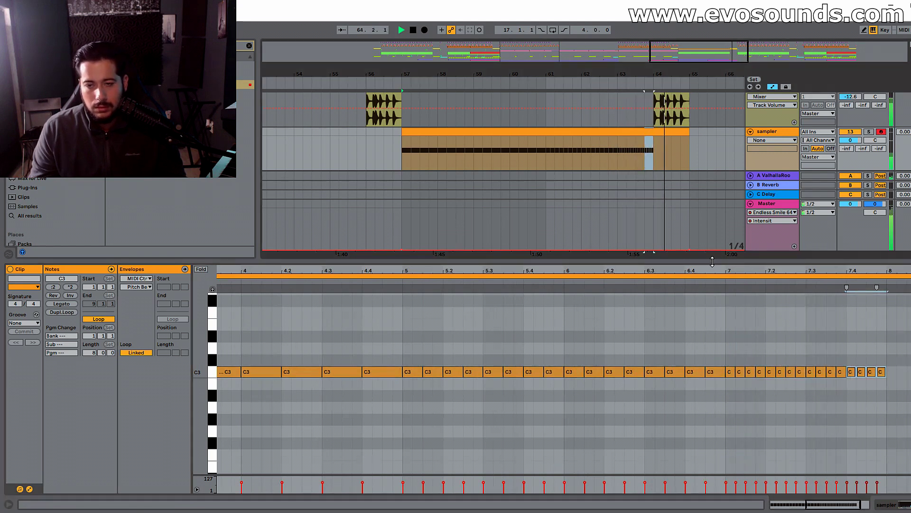
{"action": "left_click_drag", "start_coordinate": [712, 261], "coordinate": [702, 437]}
{"action": "scroll", "coordinate": [669, 256], "scroll_direction": "up", "scroll_amount": 3}
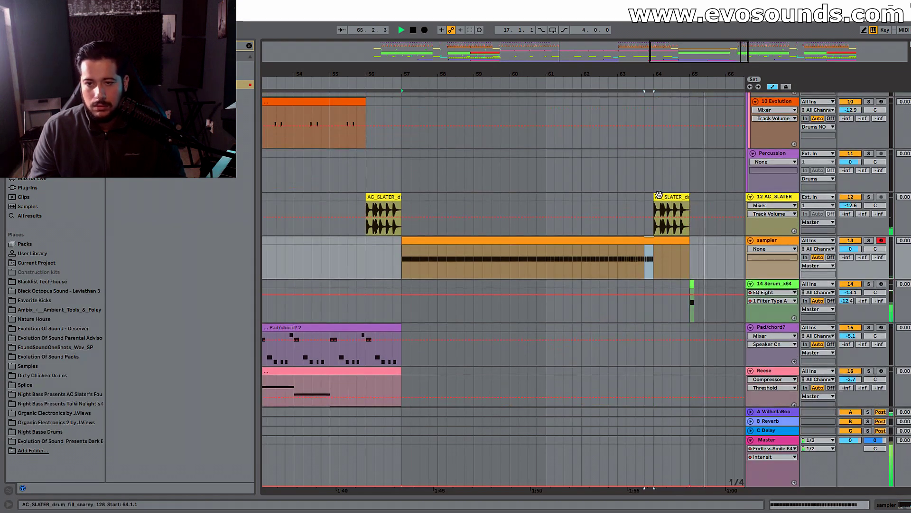
Step: Play the arrangement from bar 55 to listen to the snare roll in the transition
{"action": "scroll", "coordinate": [639, 197], "scroll_direction": "down", "scroll_amount": 3}
{"action": "left_click", "coordinate": [486, 184]}
{"action": "key", "text": "space"}
{"action": "key", "text": "space"}
{"action": "scroll", "coordinate": [548, 200], "scroll_direction": "down", "scroll_amount": 2}
{"action": "scroll", "coordinate": [548, 200], "scroll_direction": "down", "scroll_amount": 1}
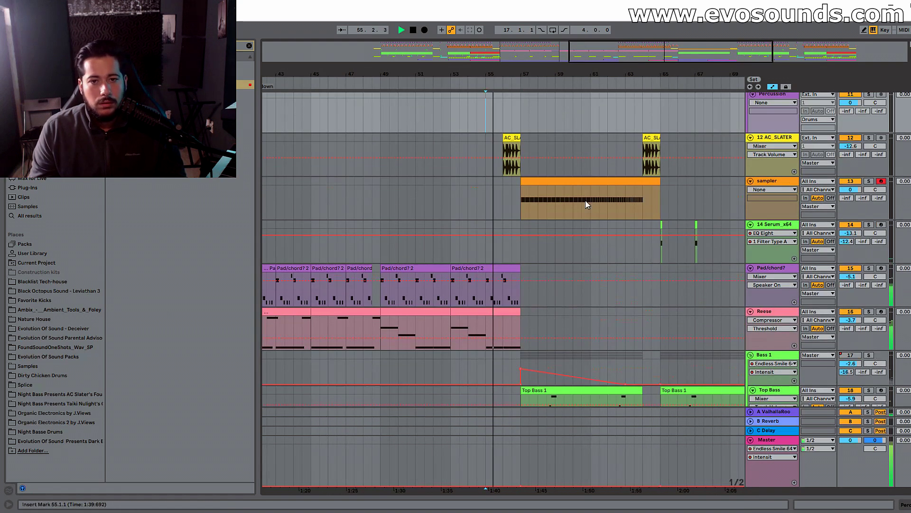
Step: Open the sampler track's devices and add an EQ Eight after the sampler
{"action": "double_click", "coordinate": [769, 181]}
{"action": "left_click", "coordinate": [249, 46]}
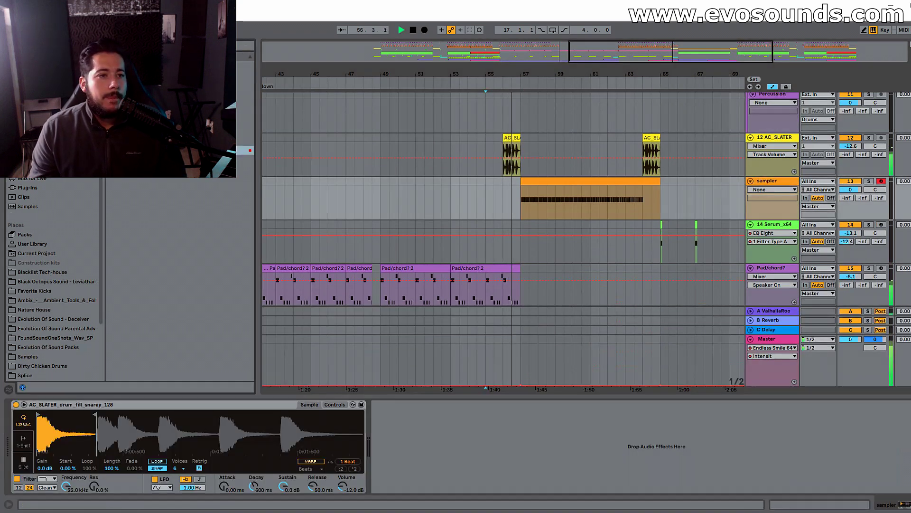
{"action": "key", "text": "q"}
{"action": "left_click", "coordinate": [248, 55]}
{"action": "key", "text": "ctrl+f"}
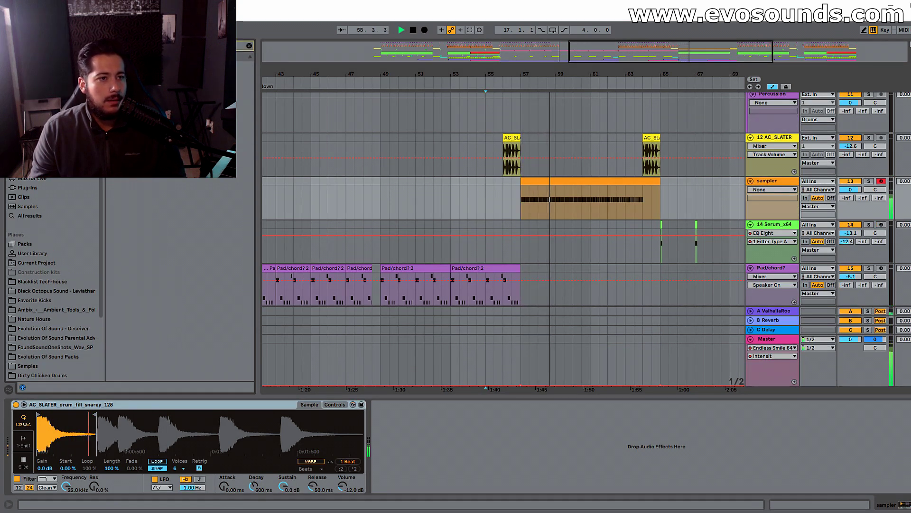
{"action": "left_click", "coordinate": [470, 443]}
Step: Turn EQ Eight band 2 into a low cut at 178 Hz with Q 0.61 on the sampler track
{"action": "left_click", "coordinate": [432, 480]}
{"action": "left_click", "coordinate": [432, 429]}
{"action": "left_click_drag", "start_coordinate": [473, 454], "coordinate": [569, 448]}
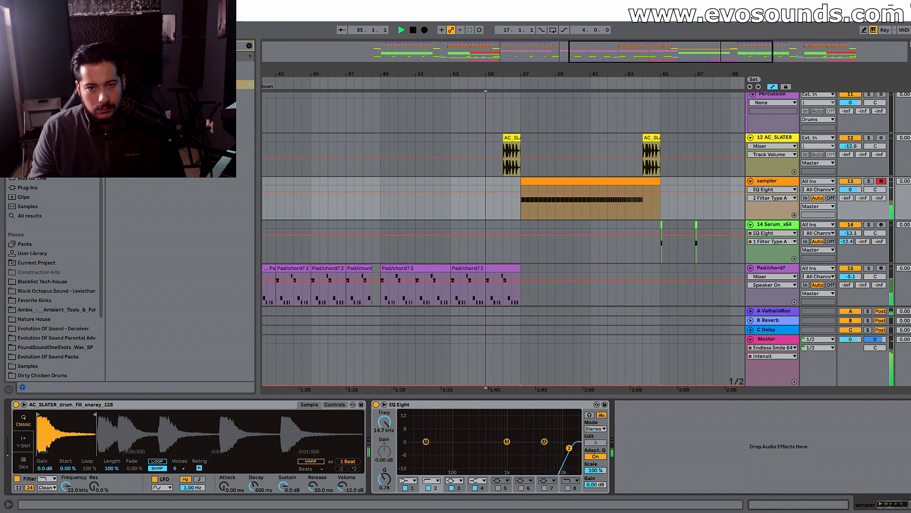
{"action": "left_click_drag", "start_coordinate": [572, 446], "coordinate": [574, 432]}
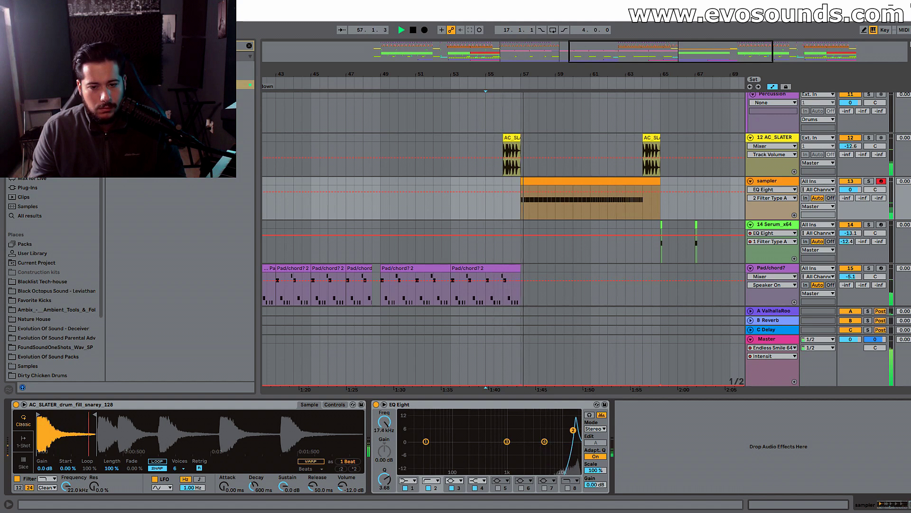
{"action": "left_click_drag", "start_coordinate": [565, 429], "coordinate": [468, 450]}
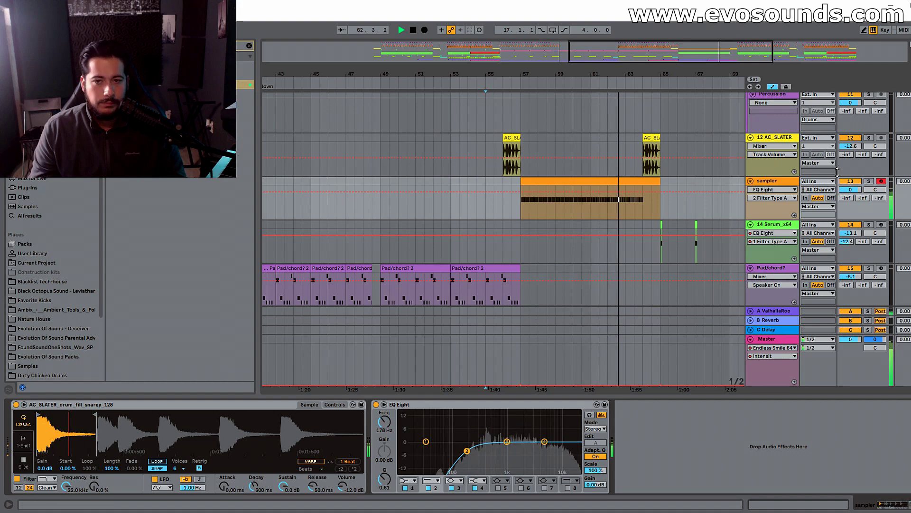
Step: Find the SoundShifter Pitch Stereo plug-in and add it before EQ Eight on the sampler track
{"action": "left_click_drag", "start_coordinate": [664, 74], "coordinate": [651, 98]}
{"action": "scroll", "coordinate": [539, 252], "scroll_direction": "down", "scroll_amount": 8}
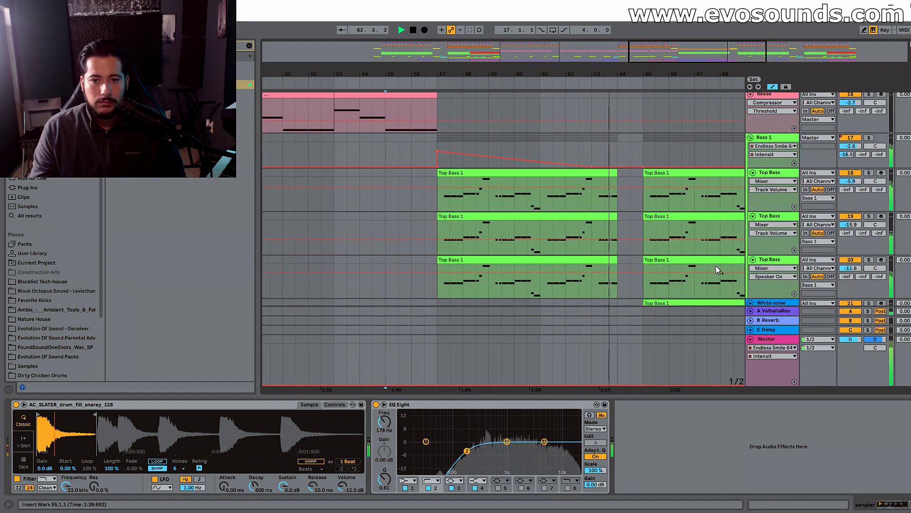
{"action": "scroll", "coordinate": [714, 264], "scroll_direction": "down", "scroll_amount": 3}
{"action": "scroll", "coordinate": [708, 254], "scroll_direction": "up", "scroll_amount": 10}
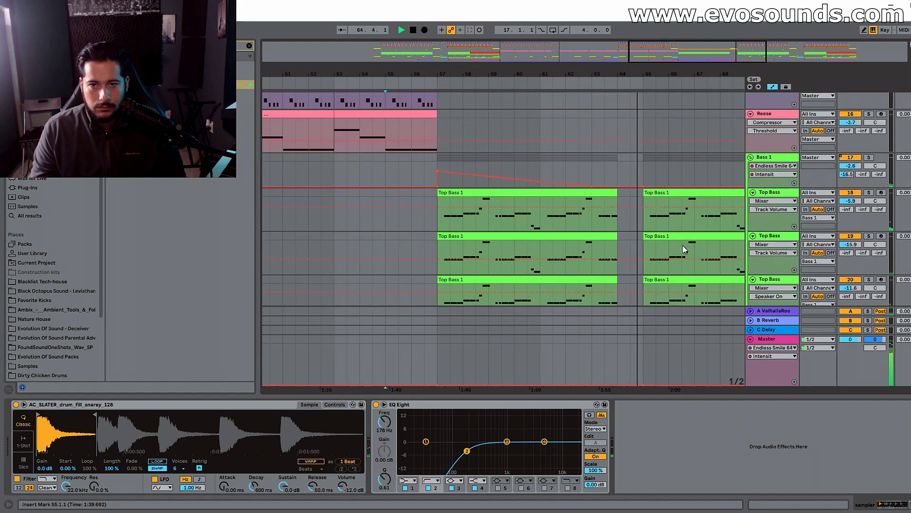
{"action": "scroll", "coordinate": [667, 240], "scroll_direction": "up", "scroll_amount": 5}
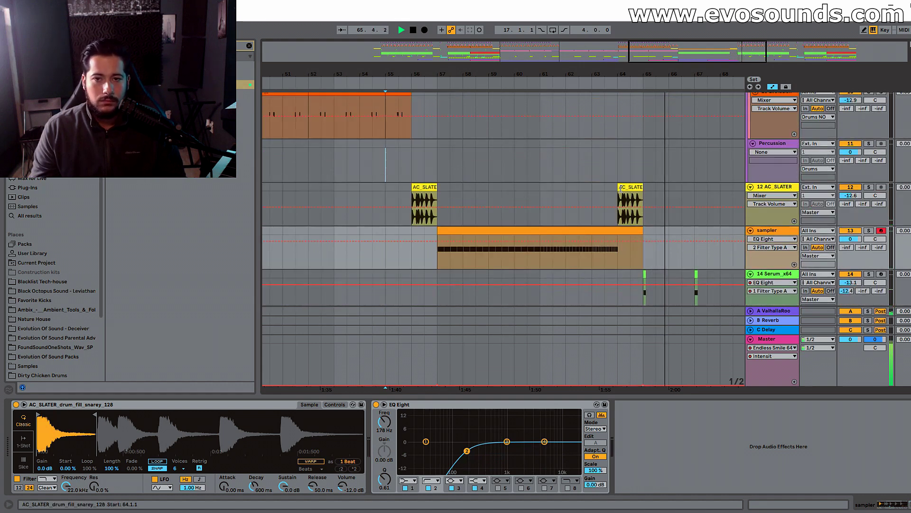
{"action": "left_click", "coordinate": [599, 231]}
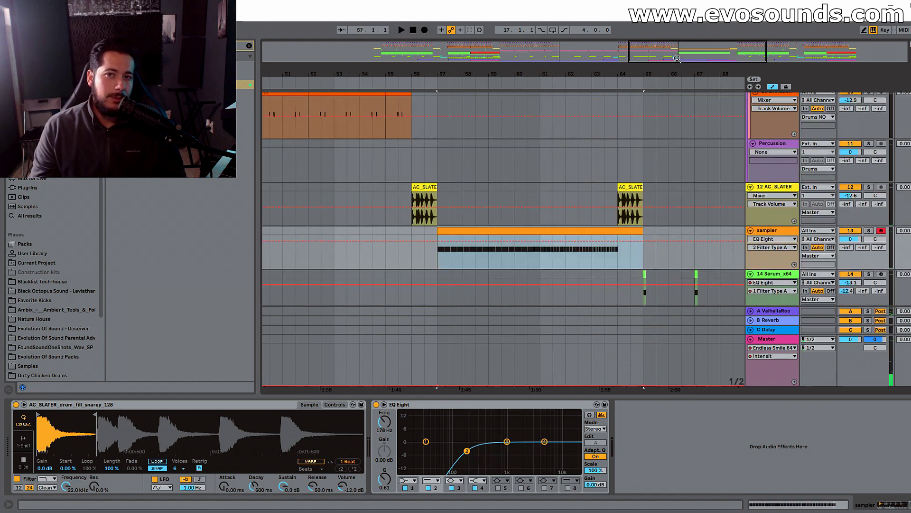
{"action": "left_click_drag", "start_coordinate": [677, 58], "coordinate": [664, 49]}
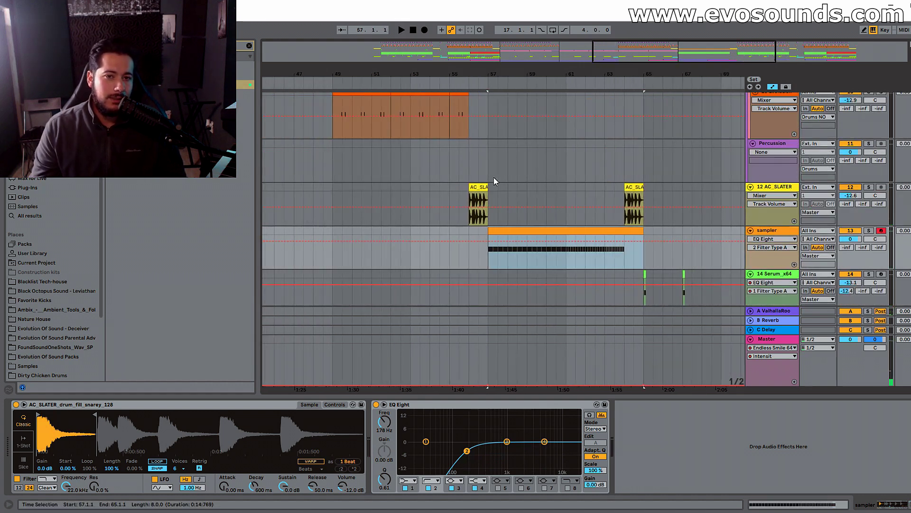
{"action": "left_click", "coordinate": [762, 230]}
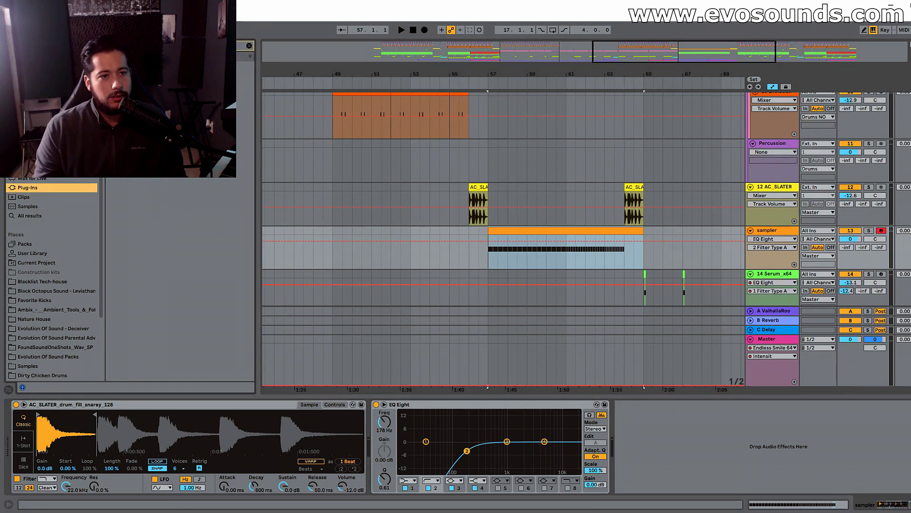
{"action": "left_click", "coordinate": [157, 94]}
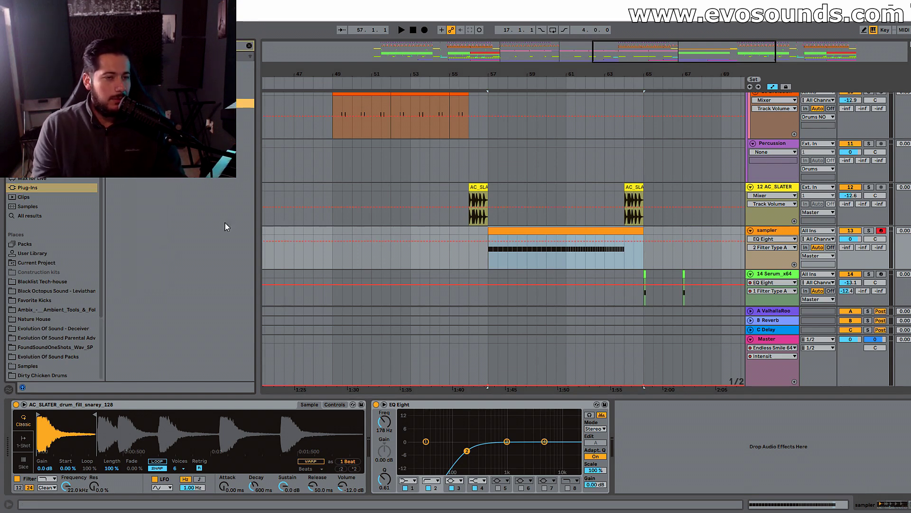
{"action": "key", "text": "BackSpace"}
{"action": "type", "text": "e"}
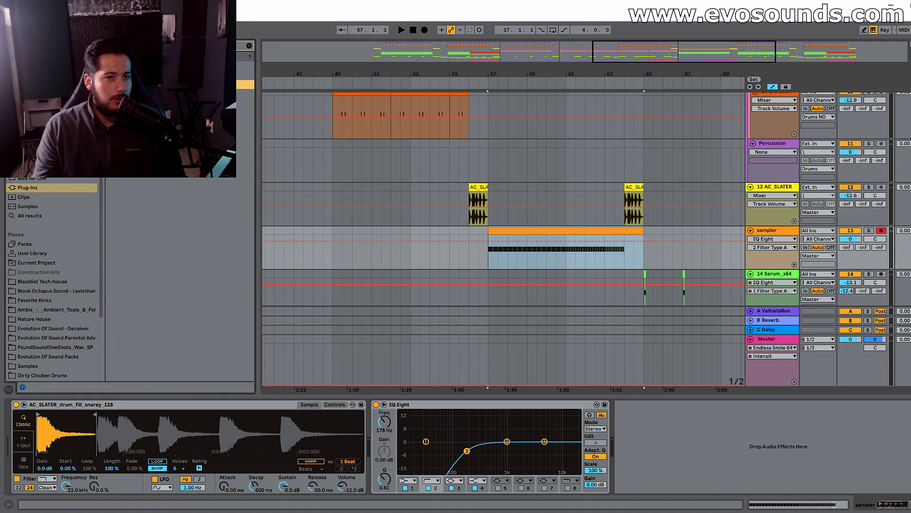
{"action": "key", "text": "Return"}
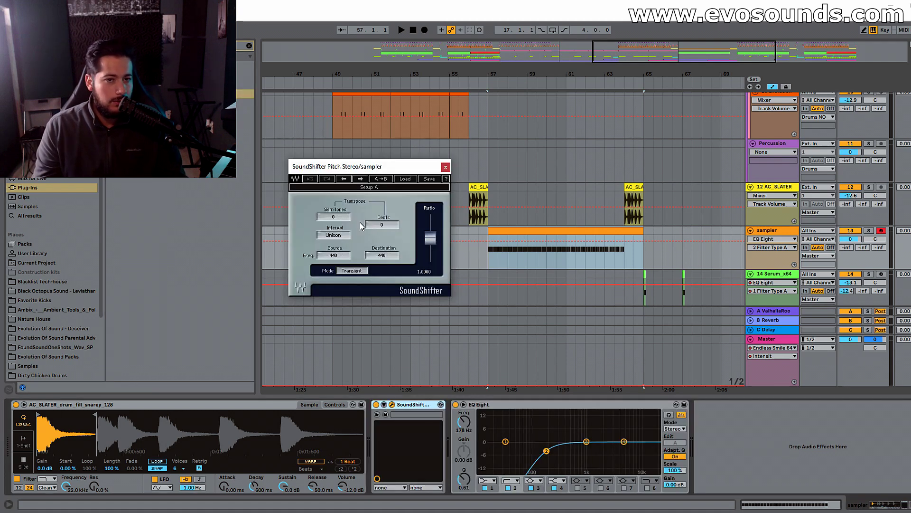
Step: Automate the SoundShifter pitch on the sampler track with a rising ramp from bar 61 to a ratio of about 1.75 at bar 64
{"action": "left_click", "coordinate": [494, 252]}
{"action": "key", "text": "space"}
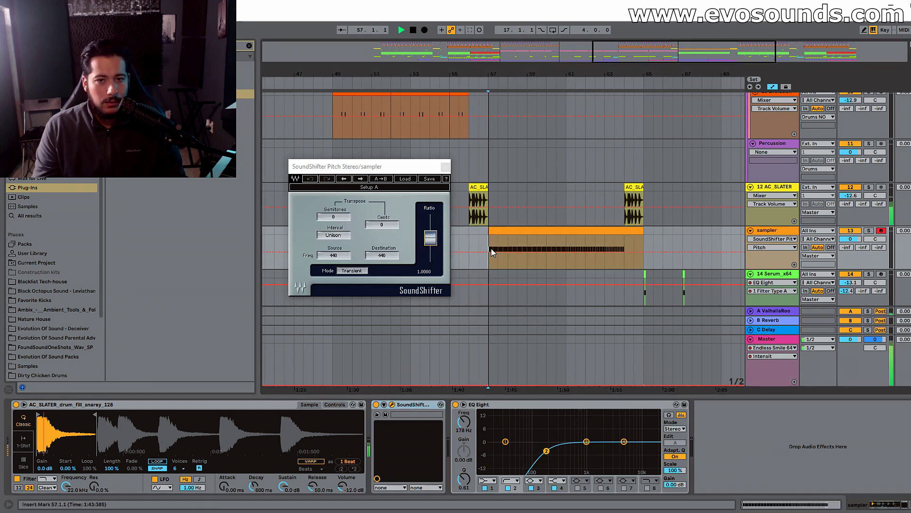
{"action": "left_click", "coordinate": [550, 249]}
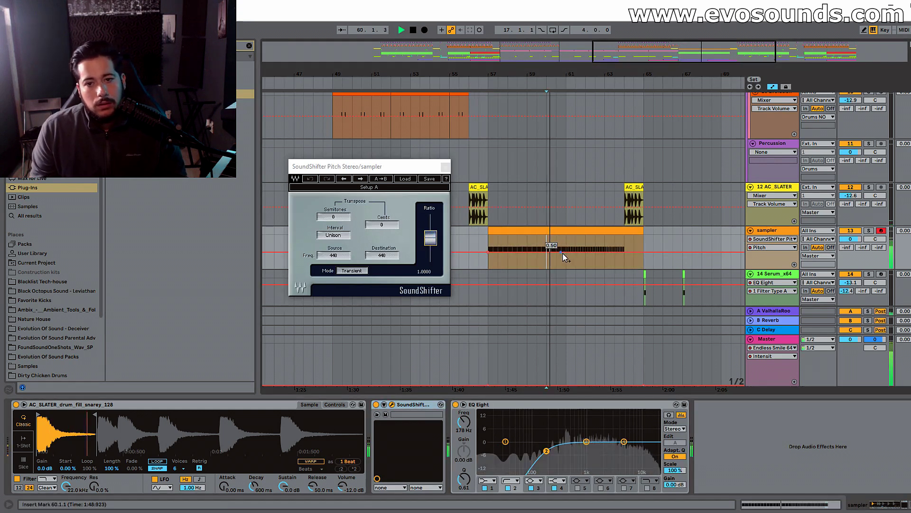
{"action": "left_click_drag", "start_coordinate": [625, 257], "coordinate": [625, 237]}
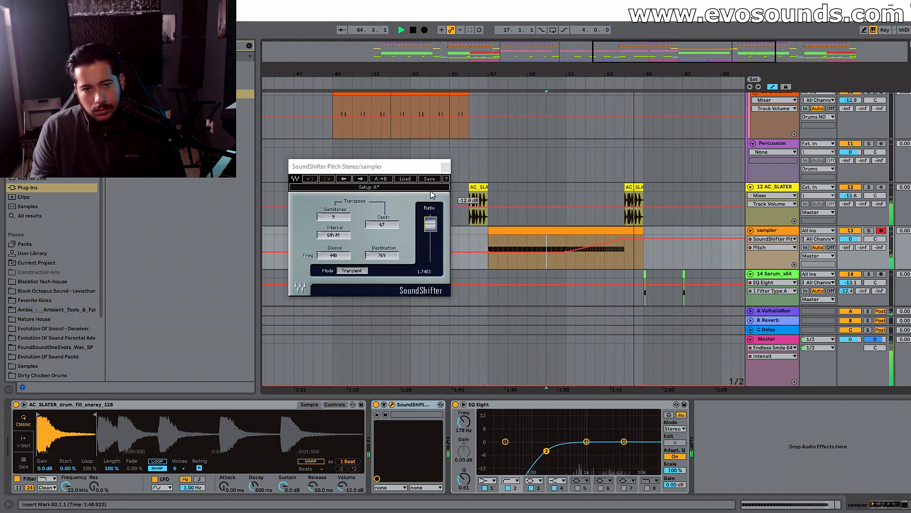
{"action": "left_click", "coordinate": [445, 167]}
Step: Play into the transition and delete the AC_SLATER drum fill clip at bar 56
{"action": "left_click_drag", "start_coordinate": [694, 75], "coordinate": [741, 72]}
{"action": "scroll", "coordinate": [586, 89], "scroll_direction": "up", "scroll_amount": 3}
{"action": "scroll", "coordinate": [499, 275], "scroll_direction": "up", "scroll_amount": 3}
{"action": "left_click", "coordinate": [508, 206]}
{"action": "key", "text": "space"}
{"action": "scroll", "coordinate": [549, 210], "scroll_direction": "down", "scroll_amount": 6}
{"action": "left_click", "coordinate": [519, 158]}
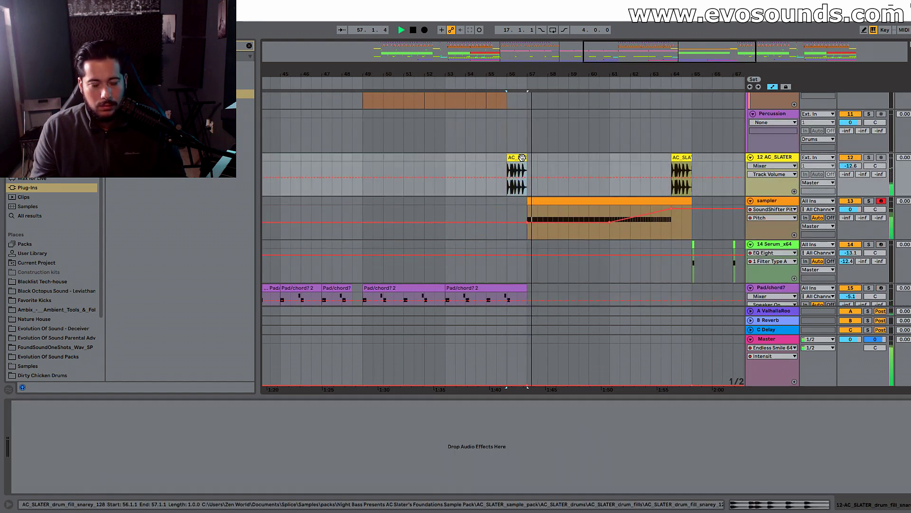
{"action": "scroll", "coordinate": [519, 174], "scroll_direction": "up", "scroll_amount": 2}
{"action": "key", "text": "Delete"}
Step: Play from bar 55 and try a duplicate of the Pad/chord clip across bars 57 to 61
{"action": "left_click", "coordinate": [495, 181]}
{"action": "key", "text": "space"}
{"action": "key", "text": "space"}
{"action": "scroll", "coordinate": [522, 211], "scroll_direction": "down", "scroll_amount": 5}
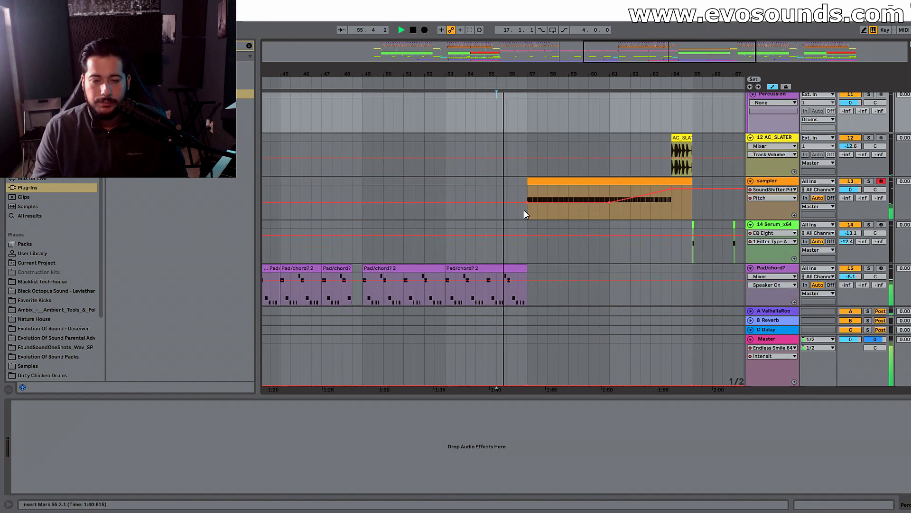
{"action": "left_click", "coordinate": [507, 200]}
{"action": "key", "text": "ctrl+d"}
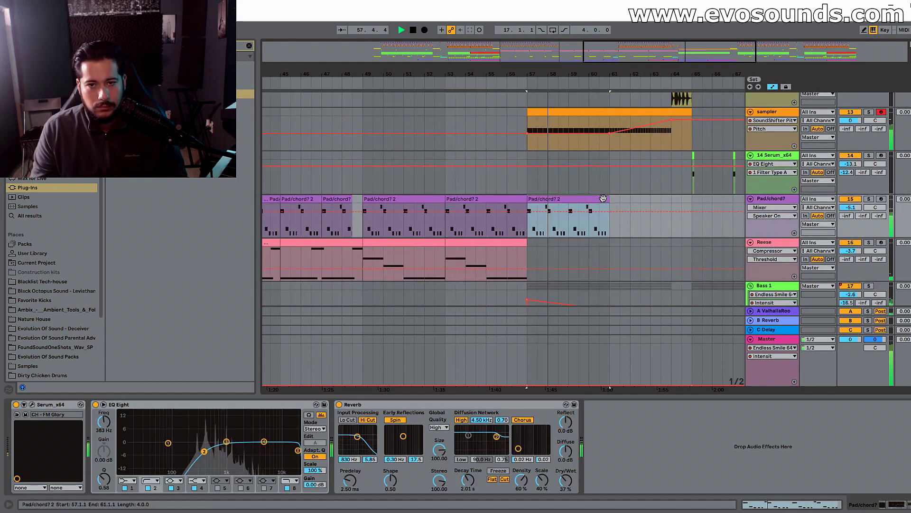
{"action": "scroll", "coordinate": [565, 192], "scroll_direction": "up", "scroll_amount": 2}
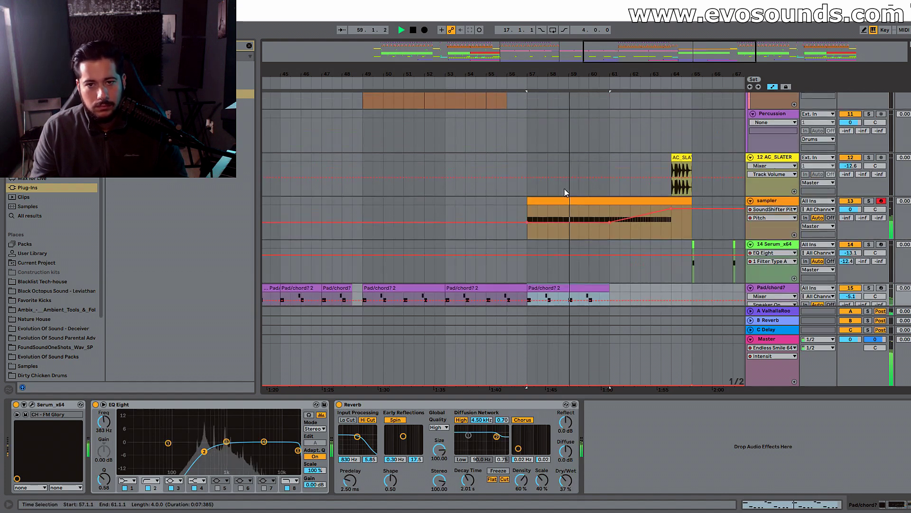
{"action": "key", "text": "Delete"}
Step: Zoom in on the start of the snare sample's waveform in the sampler and play the roll from bar 57
{"action": "left_click", "coordinate": [566, 217]}
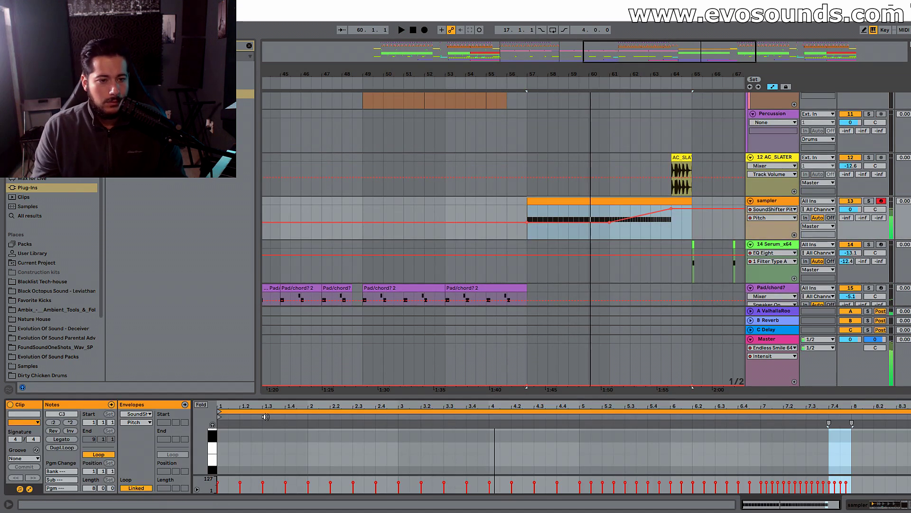
{"action": "key", "text": "shift+Tab"}
{"action": "left_click_drag", "start_coordinate": [56, 418], "coordinate": [56, 458]}
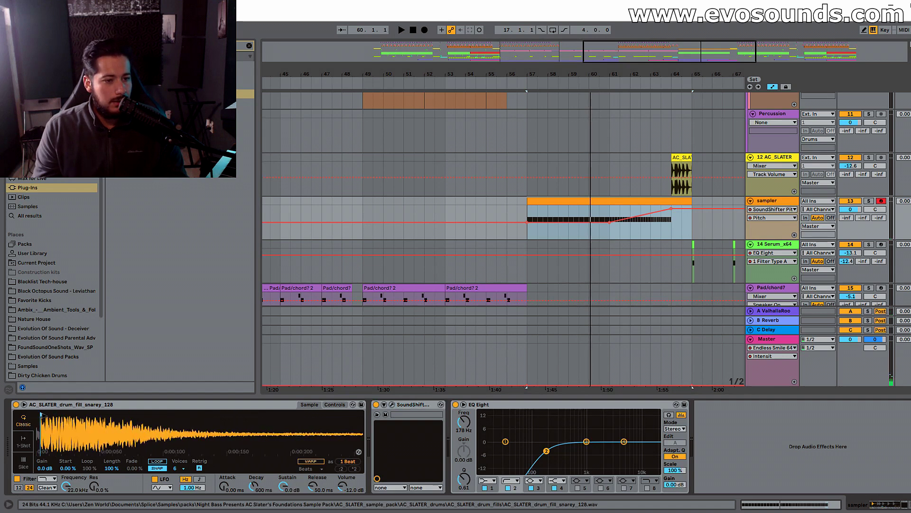
{"action": "key", "text": "space"}
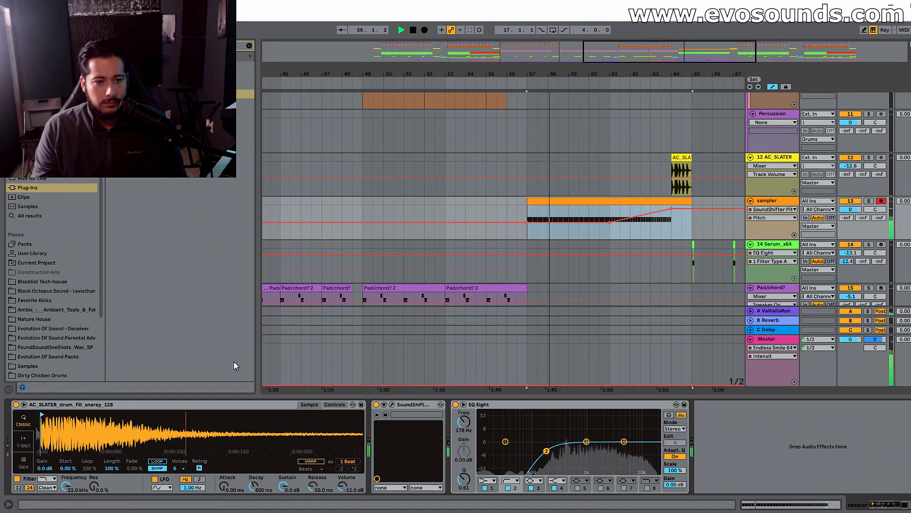
Step: Try a duplicate of the Reese clip across bars 57 to 61
{"action": "scroll", "coordinate": [492, 278], "scroll_direction": "up", "scroll_amount": 5}
{"action": "scroll", "coordinate": [481, 264], "scroll_direction": "up", "scroll_amount": 6}
{"action": "scroll", "coordinate": [641, 257], "scroll_direction": "down", "scroll_amount": 7}
{"action": "scroll", "coordinate": [684, 242], "scroll_direction": "down", "scroll_amount": 8}
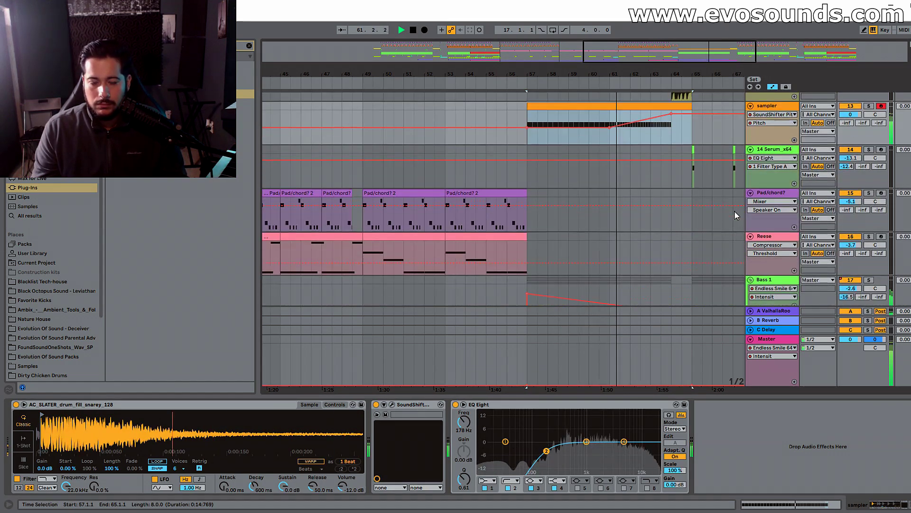
{"action": "scroll", "coordinate": [665, 209], "scroll_direction": "down", "scroll_amount": 4}
{"action": "scroll", "coordinate": [623, 208], "scroll_direction": "up", "scroll_amount": 6}
{"action": "double_click", "coordinate": [549, 145]}
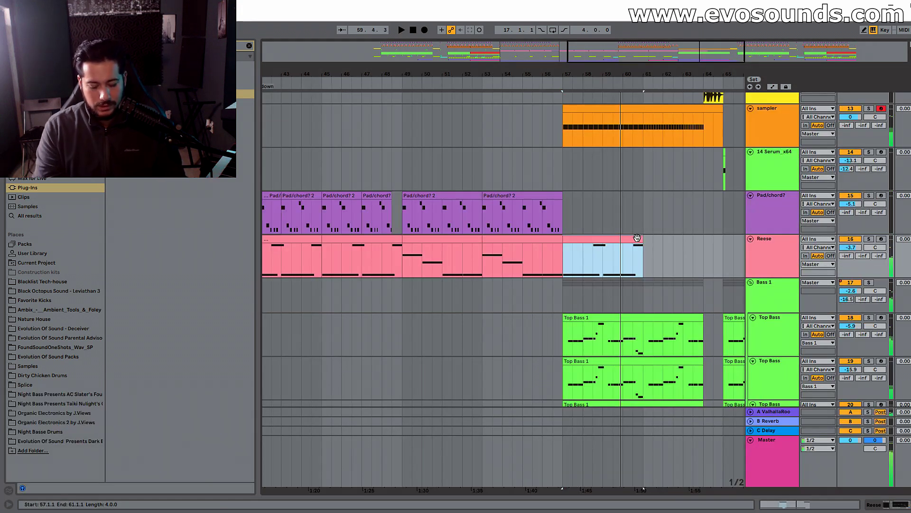
{"action": "key", "text": "Delete"}
Step: Play from bar 55 and trim the start of the sampler snare roll clip to bar 61
{"action": "left_click", "coordinate": [536, 212]}
{"action": "key", "text": "space"}
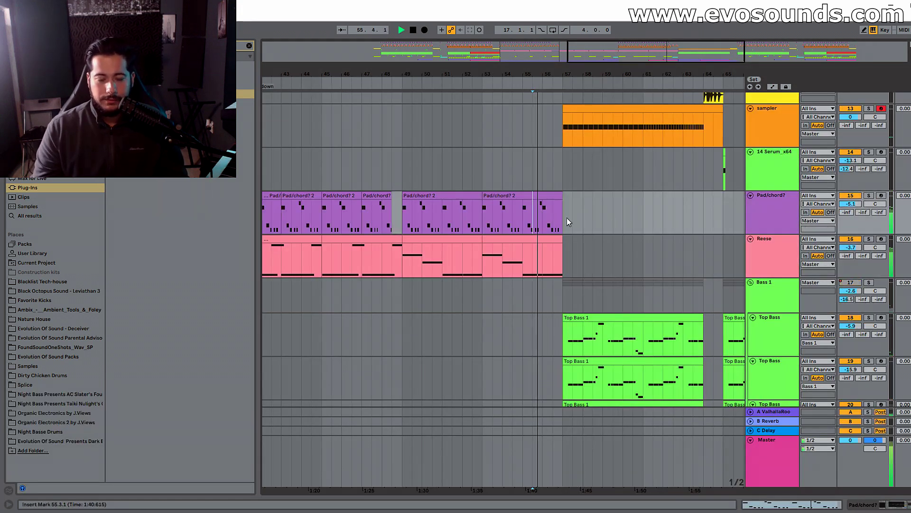
{"action": "scroll", "coordinate": [565, 228], "scroll_direction": "up", "scroll_amount": 2}
{"action": "scroll", "coordinate": [678, 100], "scroll_direction": "up", "scroll_amount": 4}
{"action": "scroll", "coordinate": [661, 238], "scroll_direction": "down", "scroll_amount": 6}
{"action": "scroll", "coordinate": [658, 232], "scroll_direction": "up", "scroll_amount": 6}
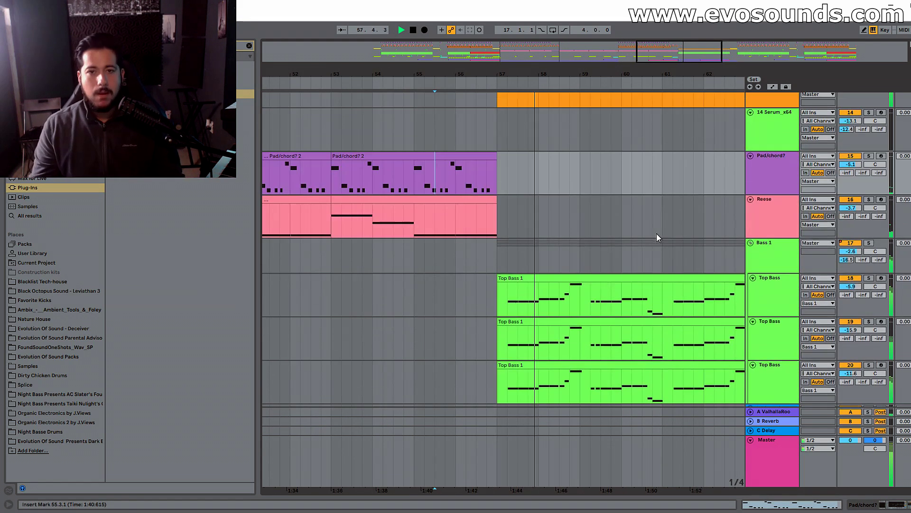
{"action": "left_click_drag", "start_coordinate": [687, 47], "coordinate": [707, 47]}
{"action": "left_click_drag", "start_coordinate": [381, 159], "coordinate": [552, 160]}
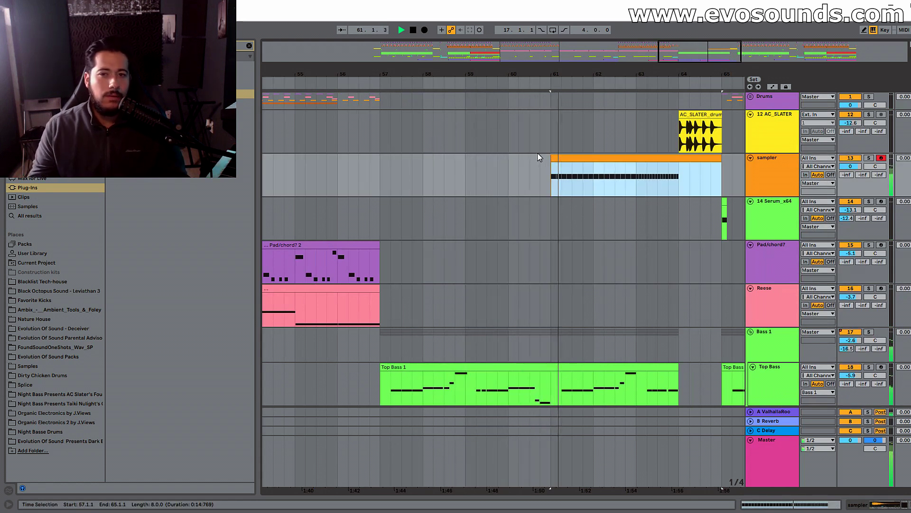
{"action": "key", "text": "minus"}
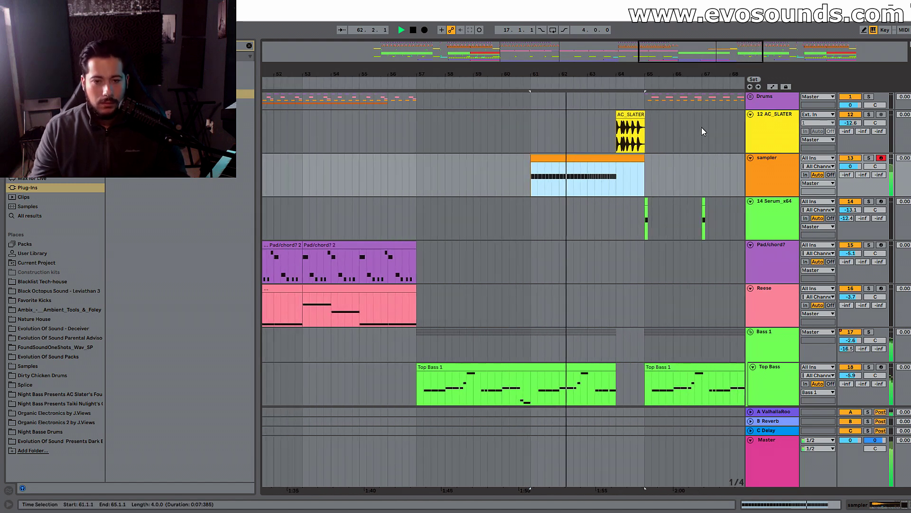
Step: Unfold the Drums group, delete the G MINOR clips from 65.2.1 to 67.1.1, and play from bar 64
{"action": "left_click_drag", "start_coordinate": [713, 51], "coordinate": [746, 50]}
{"action": "left_click", "coordinate": [559, 139]}
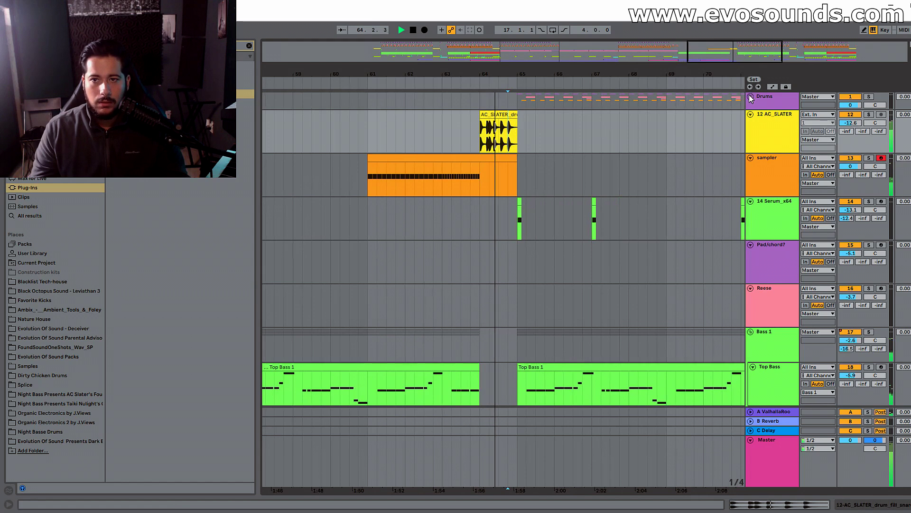
{"action": "left_click", "coordinate": [750, 96]}
{"action": "scroll", "coordinate": [560, 172], "scroll_direction": "down", "scroll_amount": 1}
{"action": "scroll", "coordinate": [531, 158], "scroll_direction": "up", "scroll_amount": 1}
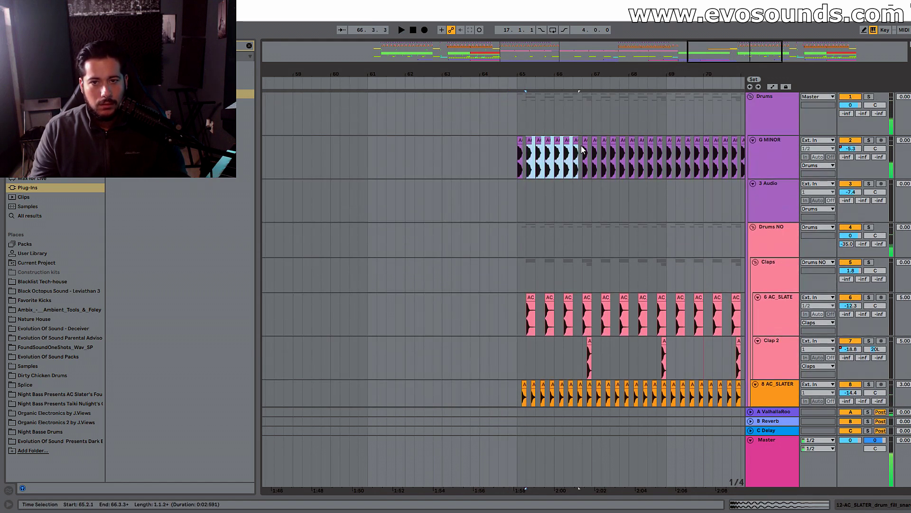
{"action": "key", "text": "Delete"}
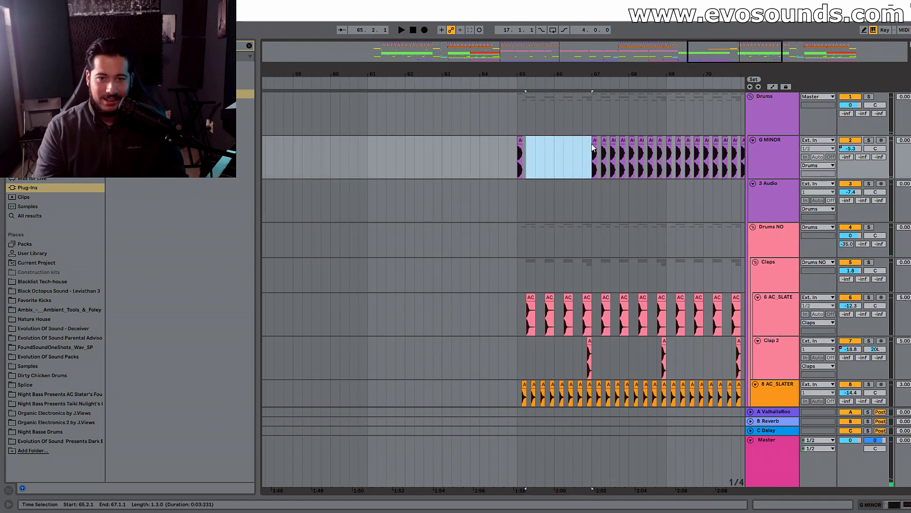
{"action": "left_click", "coordinate": [485, 137]}
{"action": "key", "text": "space"}
{"action": "scroll", "coordinate": [493, 157], "scroll_direction": "down", "scroll_amount": 3}
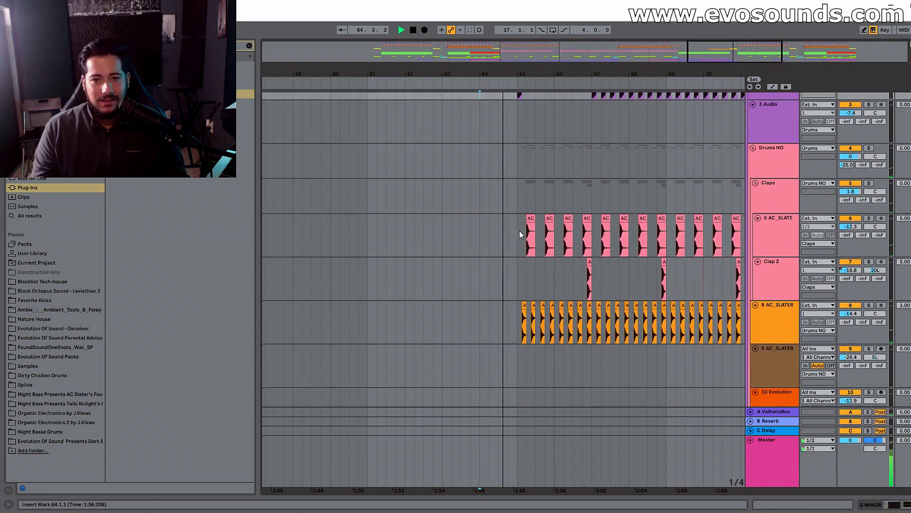
Step: Delete the clap and AC_SLATER hi-hat clips from 65.1.1 to 67.1.1 and play from bar 63
{"action": "left_click", "coordinate": [591, 318], "text": "shift"}
{"action": "key", "text": "Delete"}
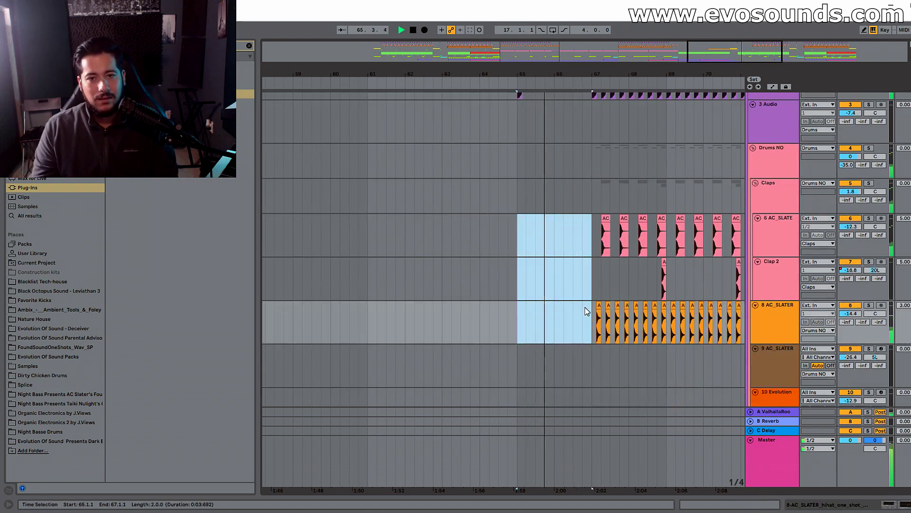
{"action": "scroll", "coordinate": [570, 292], "scroll_direction": "up", "scroll_amount": 3}
{"action": "scroll", "coordinate": [571, 200], "scroll_direction": "right", "scroll_amount": 3}
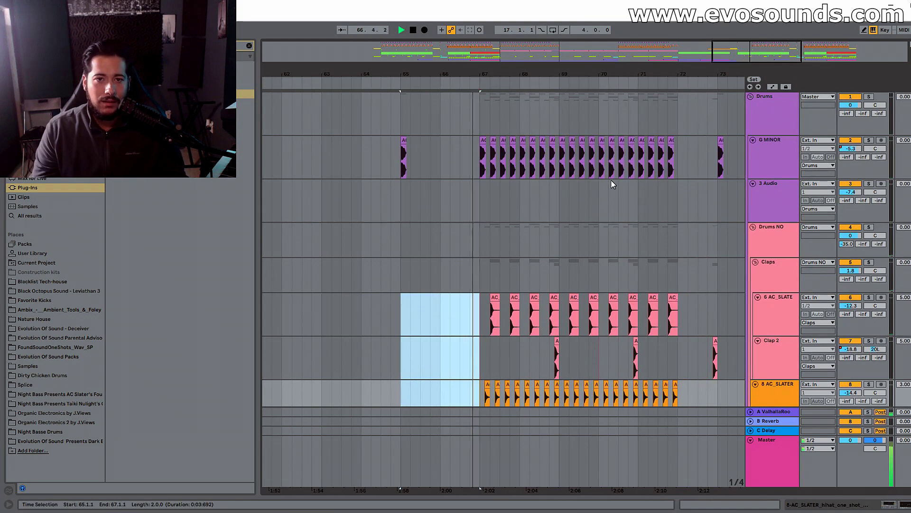
{"action": "scroll", "coordinate": [570, 195], "scroll_direction": "down", "scroll_amount": 6}
{"action": "scroll", "coordinate": [582, 195], "scroll_direction": "up", "scroll_amount": 6}
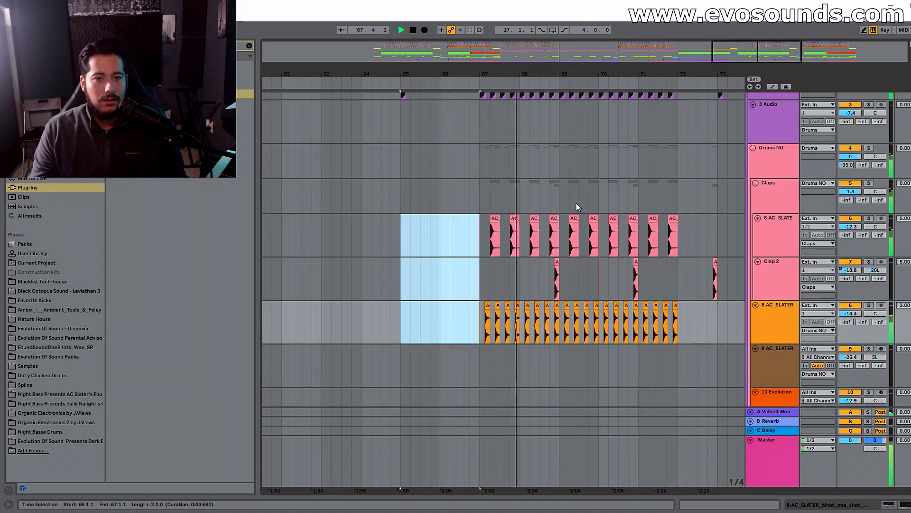
{"action": "scroll", "coordinate": [582, 196], "scroll_direction": "down", "scroll_amount": 3}
{"action": "scroll", "coordinate": [580, 266], "scroll_direction": "left", "scroll_amount": 3}
{"action": "scroll", "coordinate": [579, 324], "scroll_direction": "down", "scroll_amount": 8}
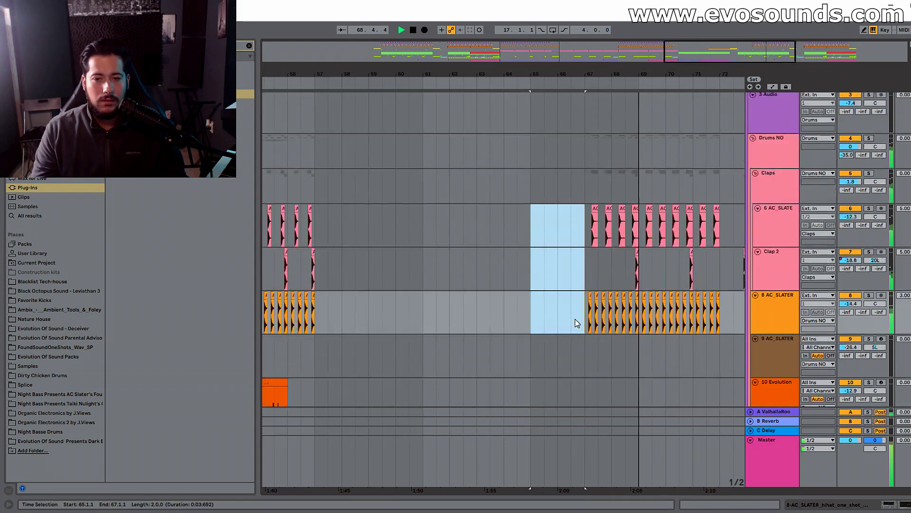
{"action": "scroll", "coordinate": [554, 308], "scroll_direction": "down", "scroll_amount": 10}
{"action": "left_click", "coordinate": [474, 271]}
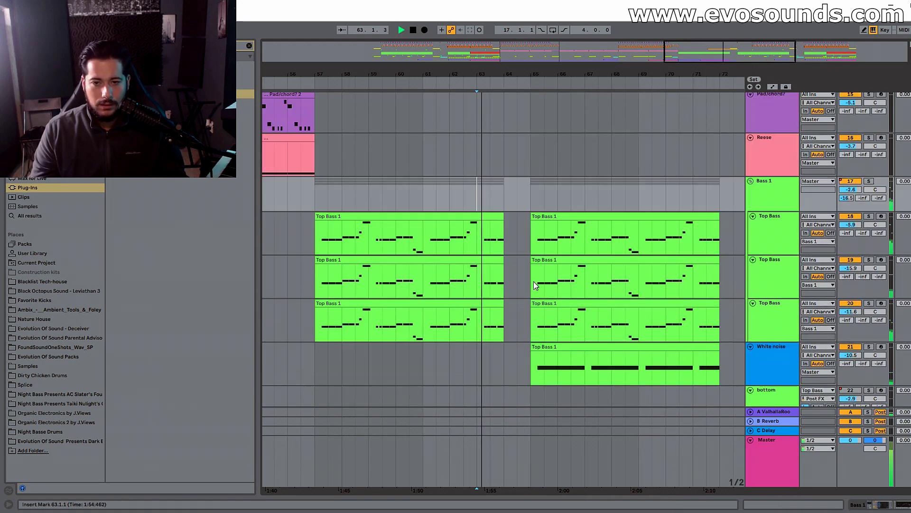
Step: Trim the White noise clip's start to bar 67 and delete the 23 Serum_x64 clip between 65.2.1 and 66.3.1
{"action": "left_click_drag", "start_coordinate": [534, 259], "coordinate": [580, 264]}
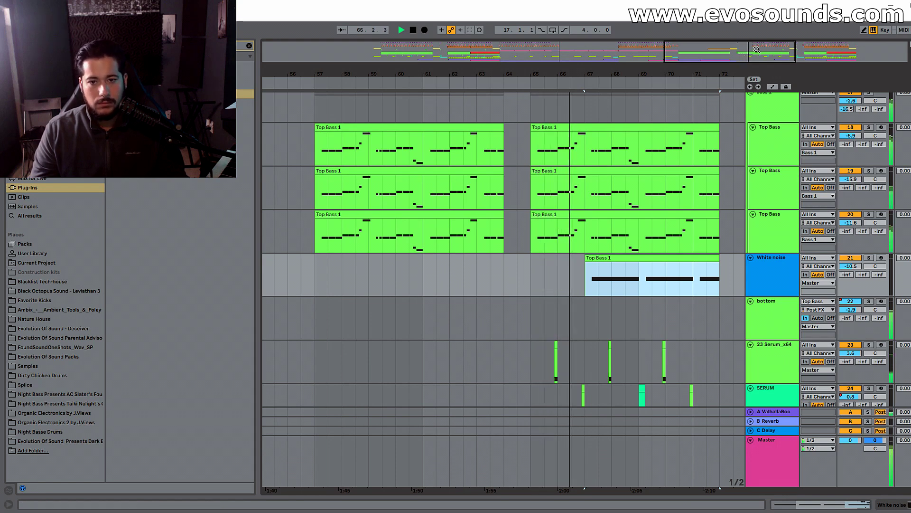
{"action": "scroll", "coordinate": [494, 363], "scroll_direction": "up", "scroll_amount": 1}
{"action": "scroll", "coordinate": [491, 367], "scroll_direction": "down", "scroll_amount": 2}
{"action": "left_click", "coordinate": [456, 267]}
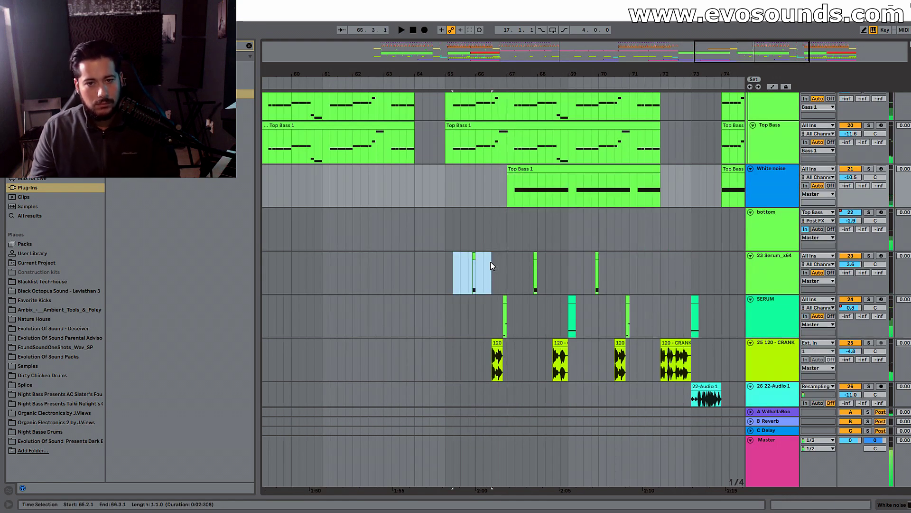
{"action": "left_click", "coordinate": [426, 222]}
{"action": "scroll", "coordinate": [425, 221], "scroll_direction": "up", "scroll_amount": 2}
{"action": "scroll", "coordinate": [424, 218], "scroll_direction": "up", "scroll_amount": 2}
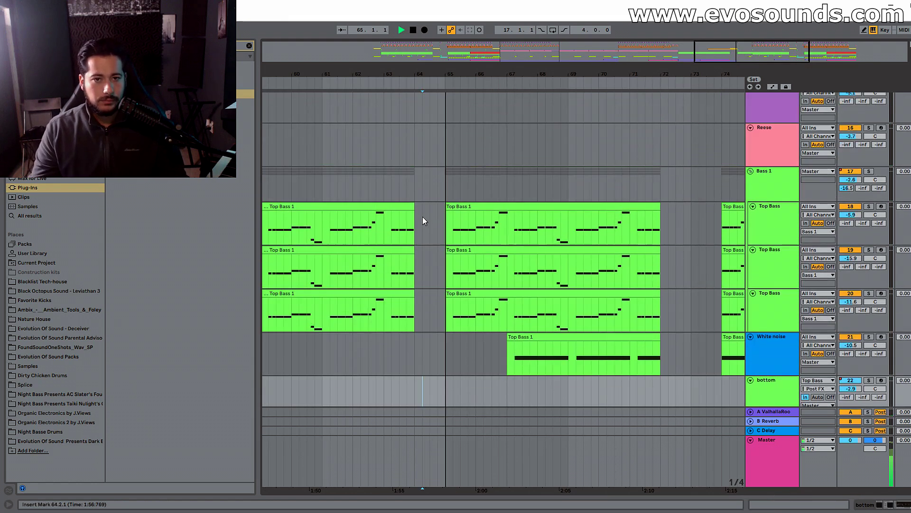
Step: Automate the Bass 1 LFOTool's Device On to stay off until bar 67, and play from 64.3.1
{"action": "double_click", "coordinate": [782, 190]}
{"action": "left_click", "coordinate": [642, 404]}
{"action": "key", "text": "space"}
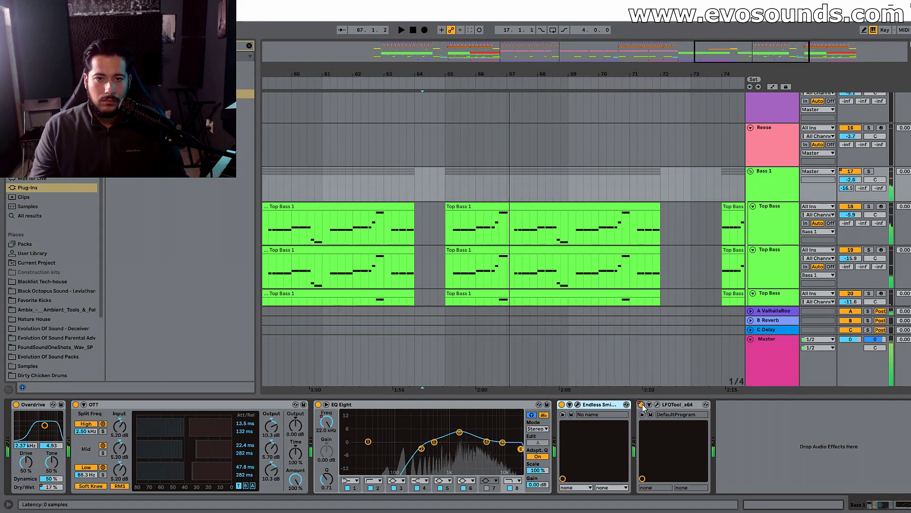
{"action": "left_click", "coordinate": [774, 87]}
{"action": "left_click_drag", "start_coordinate": [446, 182], "coordinate": [508, 182]}
{"action": "left_click", "coordinate": [448, 171]}
{"action": "key", "text": "space"}
{"action": "left_click", "coordinate": [428, 180]}
{"action": "key", "text": "space"}
{"action": "key", "text": "space"}
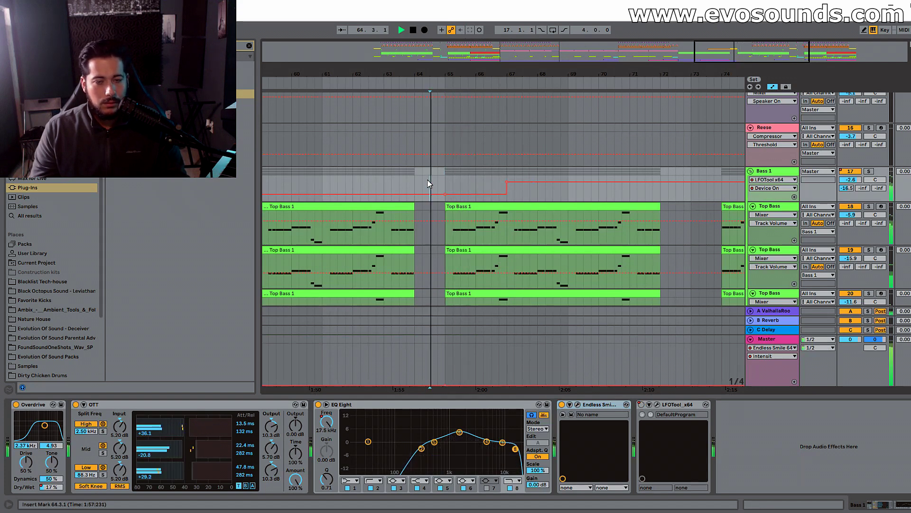
Step: Examine the bass, White noise, sampler and Serum tracks around the drop while listening to the bar 65 section
{"action": "scroll", "coordinate": [529, 258], "scroll_direction": "down", "scroll_amount": 5}
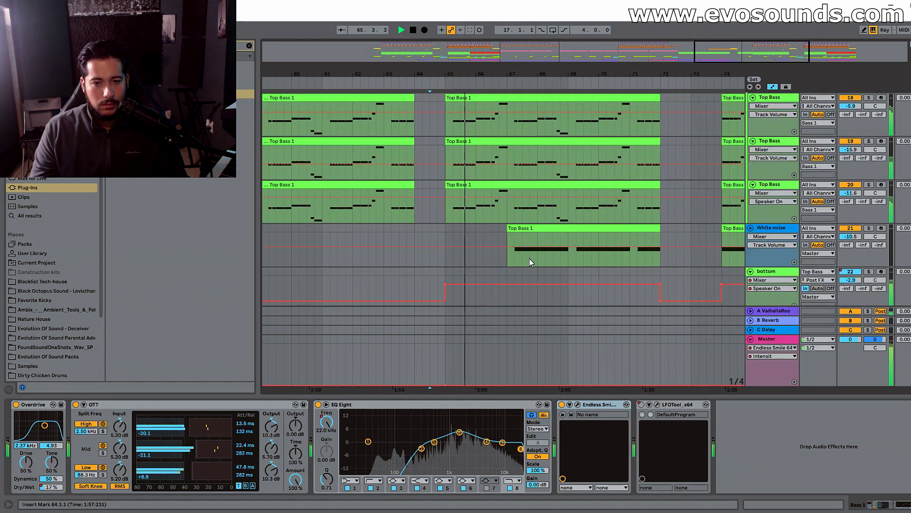
{"action": "scroll", "coordinate": [559, 263], "scroll_direction": "up", "scroll_amount": 4}
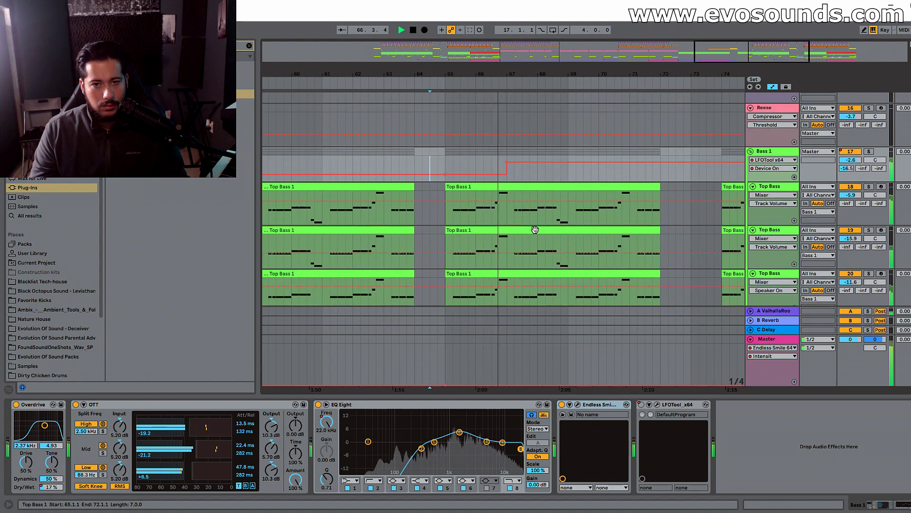
{"action": "scroll", "coordinate": [535, 230], "scroll_direction": "down", "scroll_amount": 5}
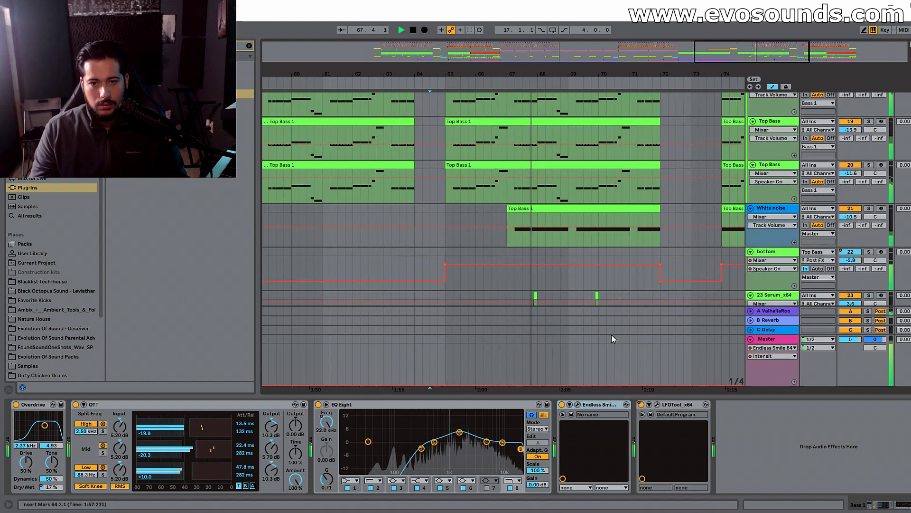
{"action": "left_click_drag", "start_coordinate": [672, 396], "coordinate": [673, 456]}
{"action": "scroll", "coordinate": [686, 235], "scroll_direction": "up", "scroll_amount": 8}
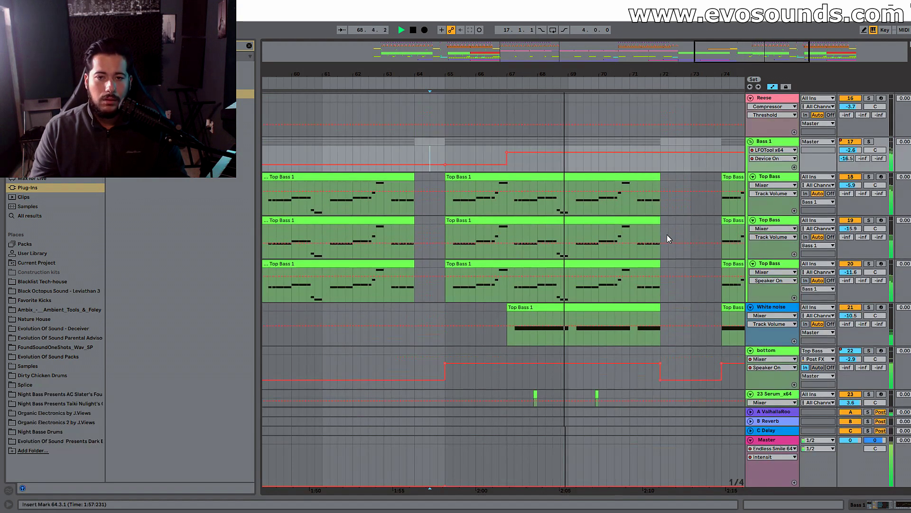
{"action": "left_click_drag", "start_coordinate": [780, 53], "coordinate": [774, 17]}
{"action": "scroll", "coordinate": [503, 268], "scroll_direction": "up", "scroll_amount": 7}
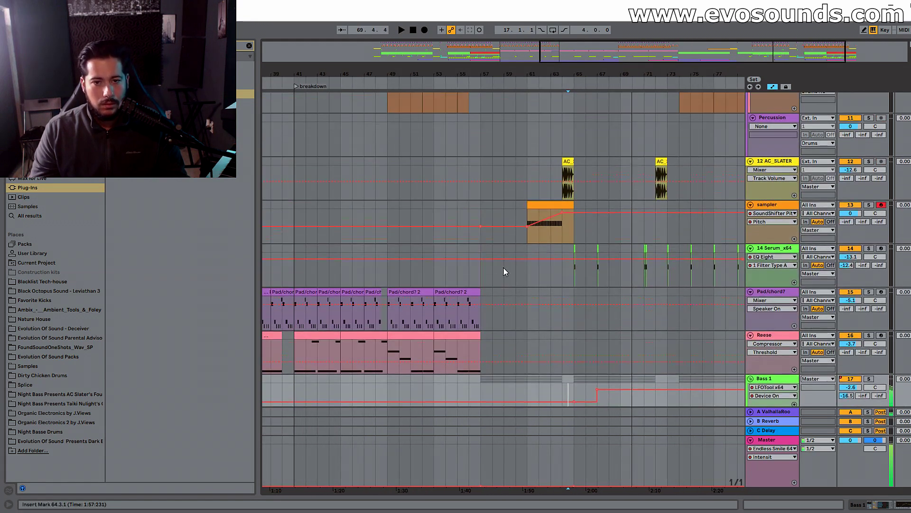
{"action": "key", "text": "space"}
{"action": "scroll", "coordinate": [529, 299], "scroll_direction": "up", "scroll_amount": 1}
{"action": "scroll", "coordinate": [584, 302], "scroll_direction": "down", "scroll_amount": 9}
{"action": "scroll", "coordinate": [584, 302], "scroll_direction": "down", "scroll_amount": 6}
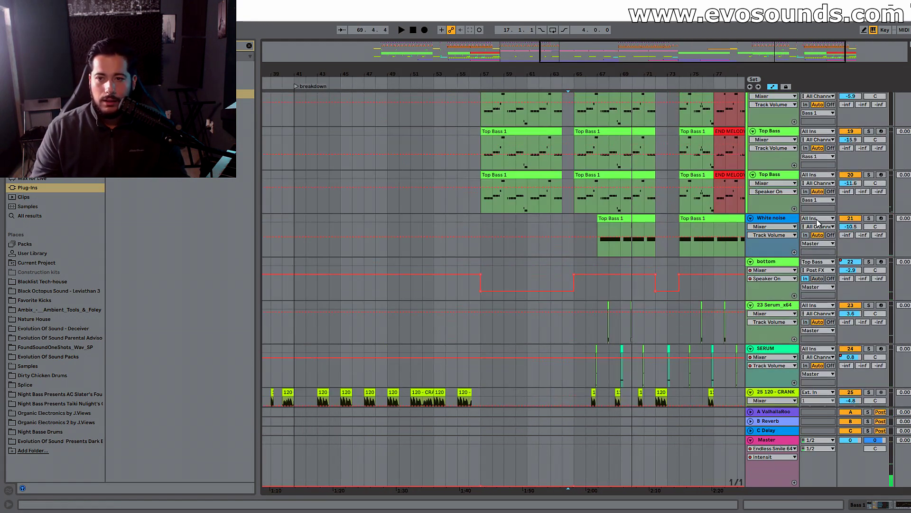
{"action": "scroll", "coordinate": [514, 212], "scroll_direction": "up", "scroll_amount": 8}
Step: Play the breakdown from bar 41 and again from bar 49, examining the vocal, Pad/chord and Reese clips
{"action": "left_click", "coordinate": [413, 188]}
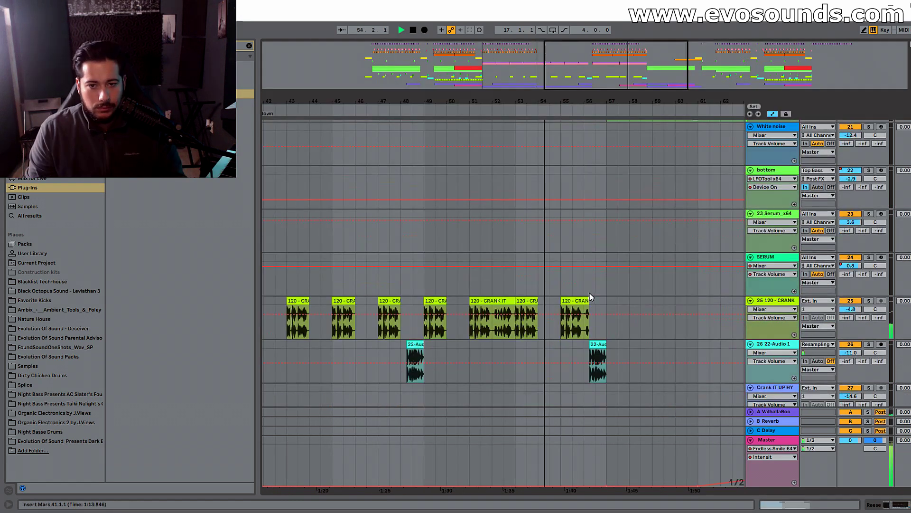
{"action": "left_click", "coordinate": [595, 294]}
{"action": "key", "text": "space"}
{"action": "left_click_drag", "start_coordinate": [629, 102], "coordinate": [623, 52]}
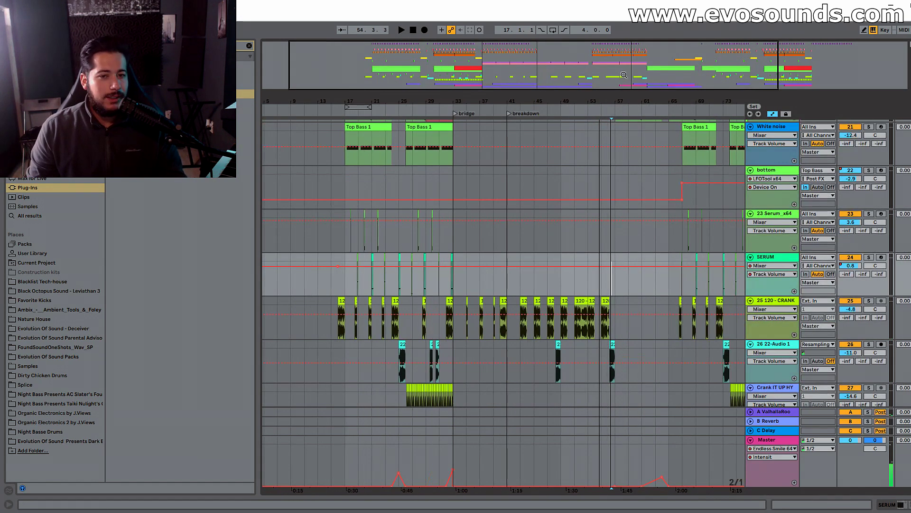
{"action": "scroll", "coordinate": [519, 250], "scroll_direction": "up", "scroll_amount": 4}
{"action": "scroll", "coordinate": [519, 250], "scroll_direction": "up", "scroll_amount": 5}
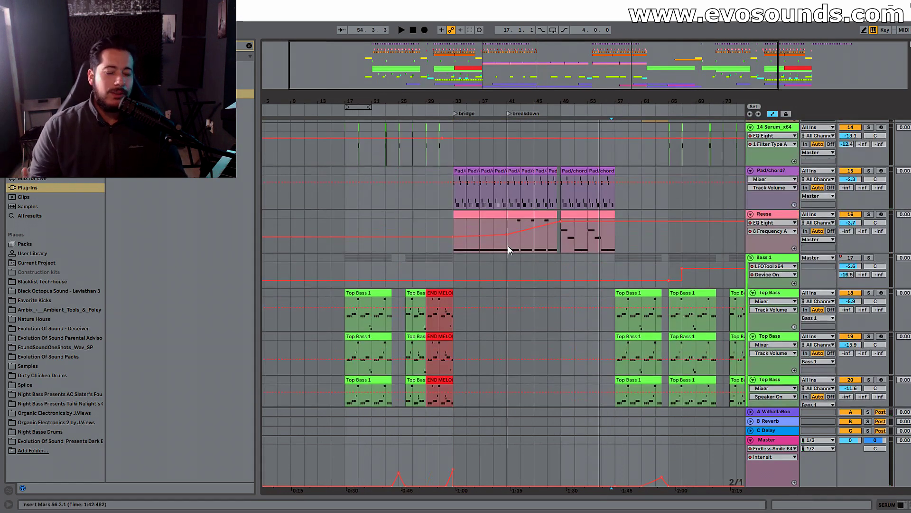
{"action": "left_click", "coordinate": [558, 209]}
{"action": "key", "text": "space"}
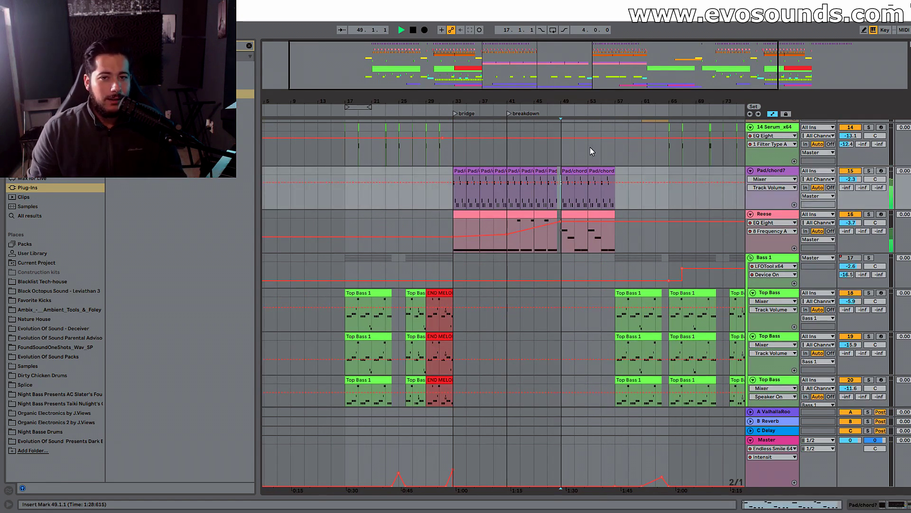
{"action": "left_click_drag", "start_coordinate": [654, 47], "coordinate": [576, 72]}
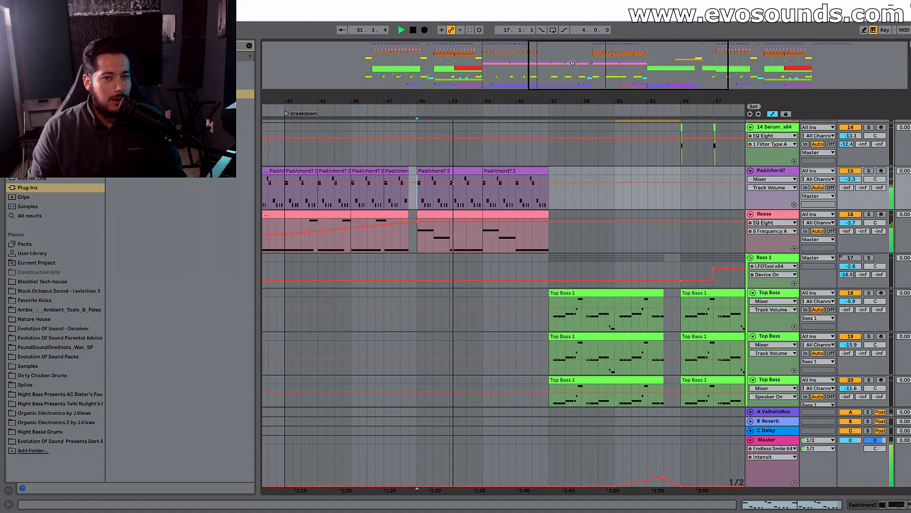
{"action": "left_click_drag", "start_coordinate": [578, 67], "coordinate": [595, 84]}
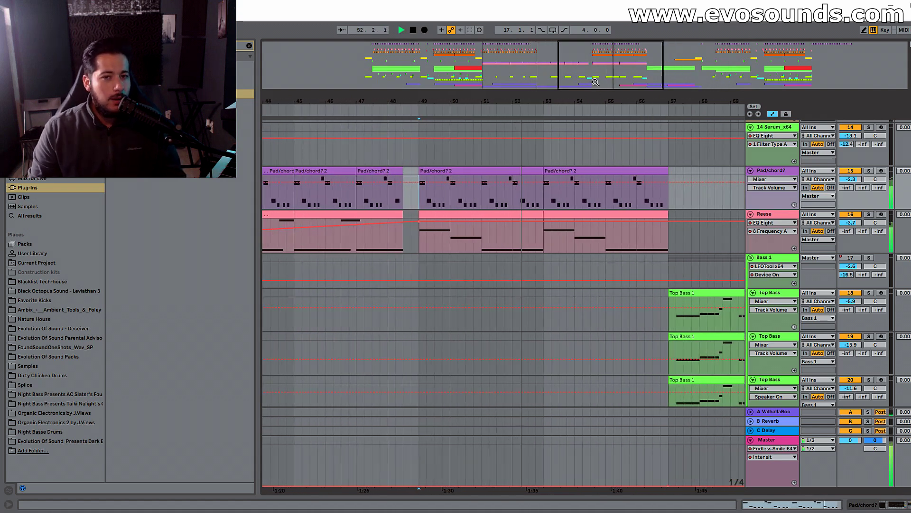
{"action": "left_click_drag", "start_coordinate": [595, 82], "coordinate": [525, 56]}
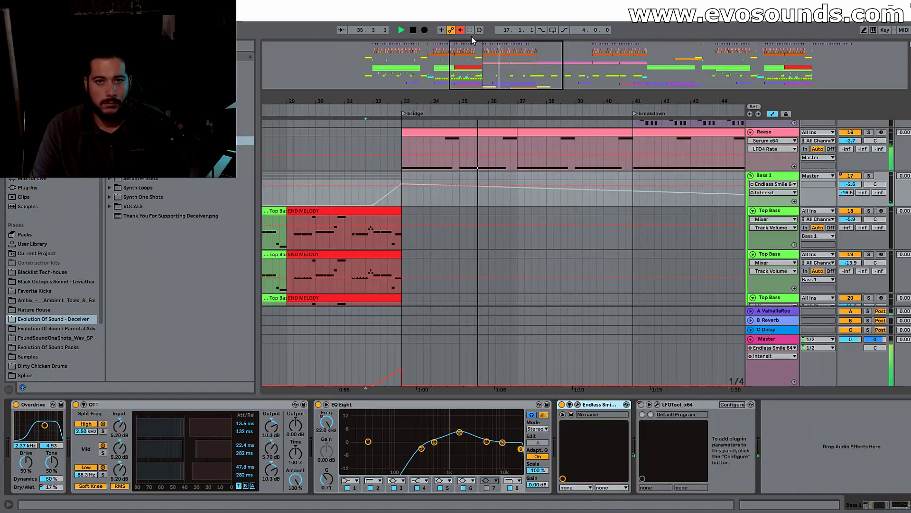
Step: Reshape the Bass 1 Endless Smile Intensity automation into a curved ramp peaking at bar 33, and play into the bridge
{"action": "left_click", "coordinate": [349, 191]}
{"action": "left_click_drag", "start_coordinate": [401, 185], "coordinate": [401, 190]}
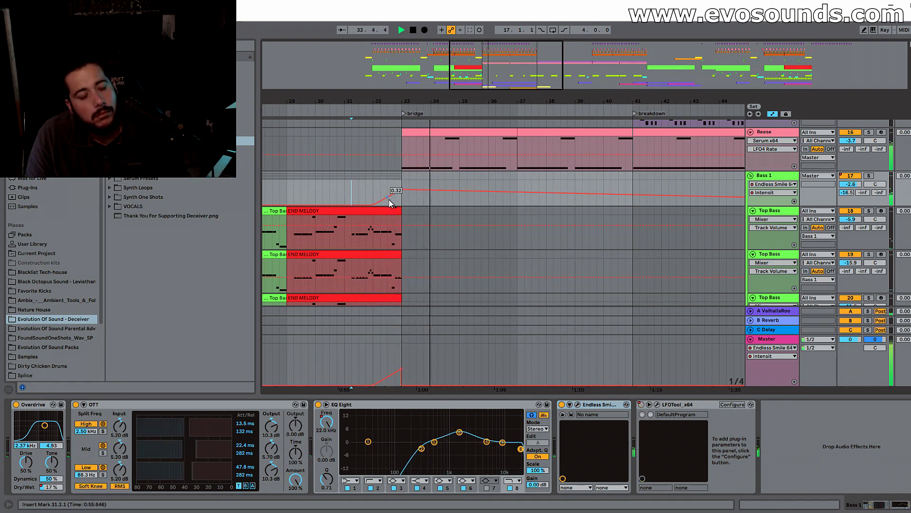
{"action": "left_click_drag", "start_coordinate": [400, 192], "coordinate": [400, 186]}
{"action": "key", "text": "space"}
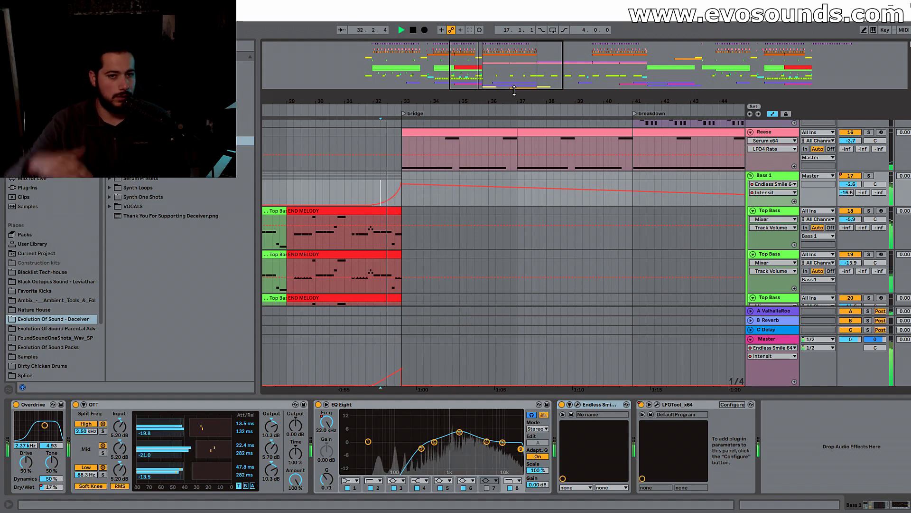
{"action": "left_click_drag", "start_coordinate": [523, 80], "coordinate": [523, 77]}
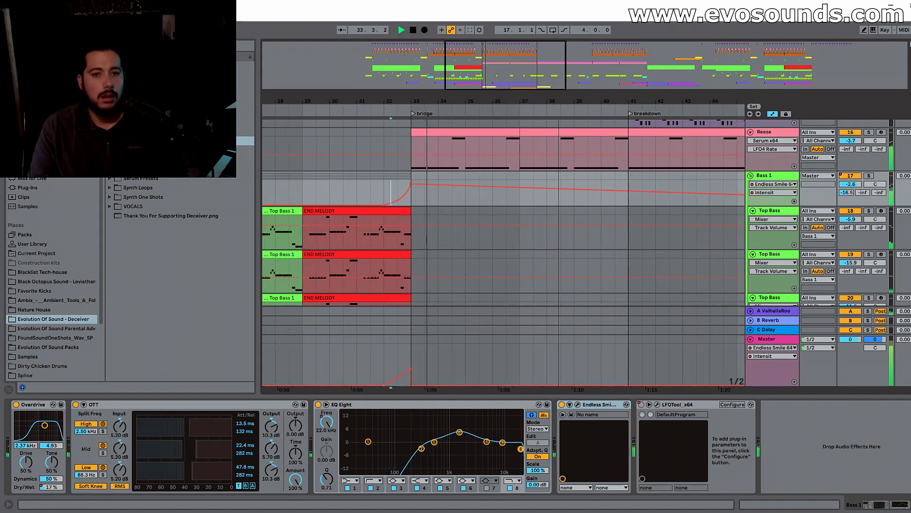
Step: Play the transition into the bridge from 31.3.1 and review the bass, drum and percussion tracks
{"action": "scroll", "coordinate": [416, 185], "scroll_direction": "down", "scroll_amount": 3}
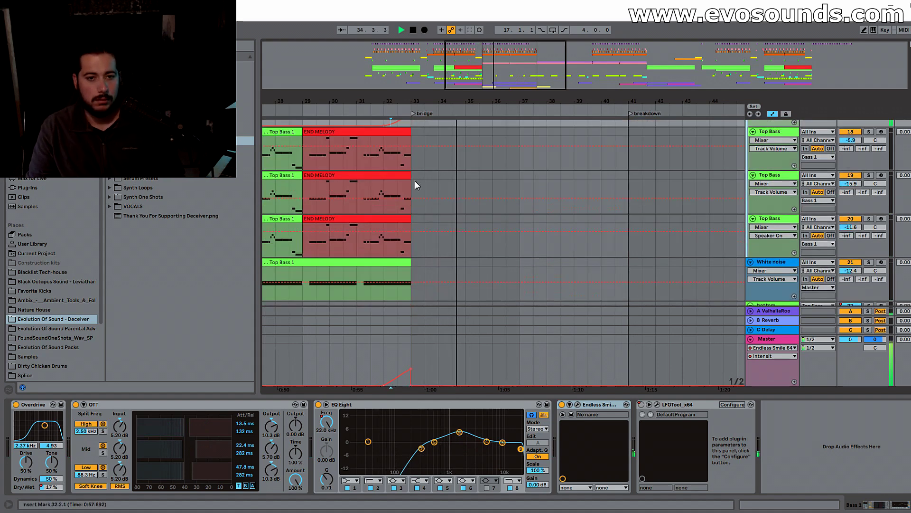
{"action": "key", "text": "space"}
{"action": "scroll", "coordinate": [527, 325], "scroll_direction": "down", "scroll_amount": 2}
{"action": "scroll", "coordinate": [528, 326], "scroll_direction": "up", "scroll_amount": 2}
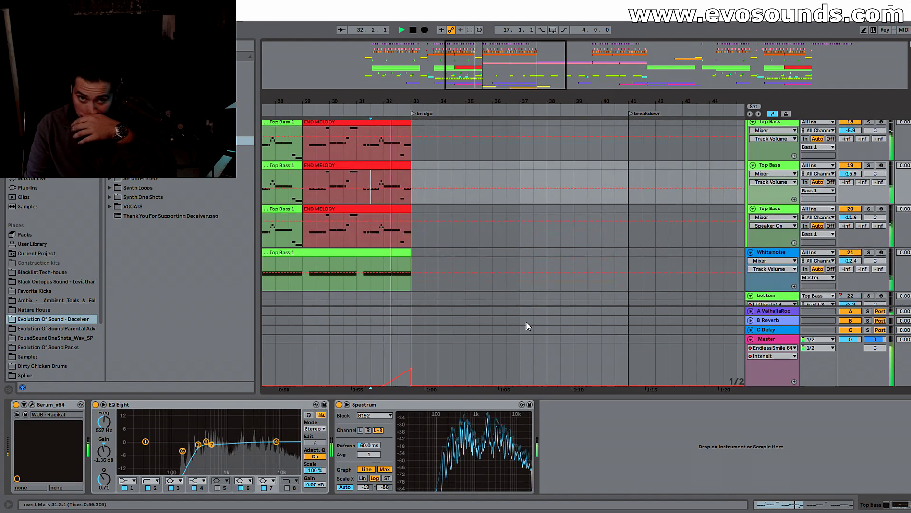
{"action": "scroll", "coordinate": [528, 325], "scroll_direction": "up", "scroll_amount": 2}
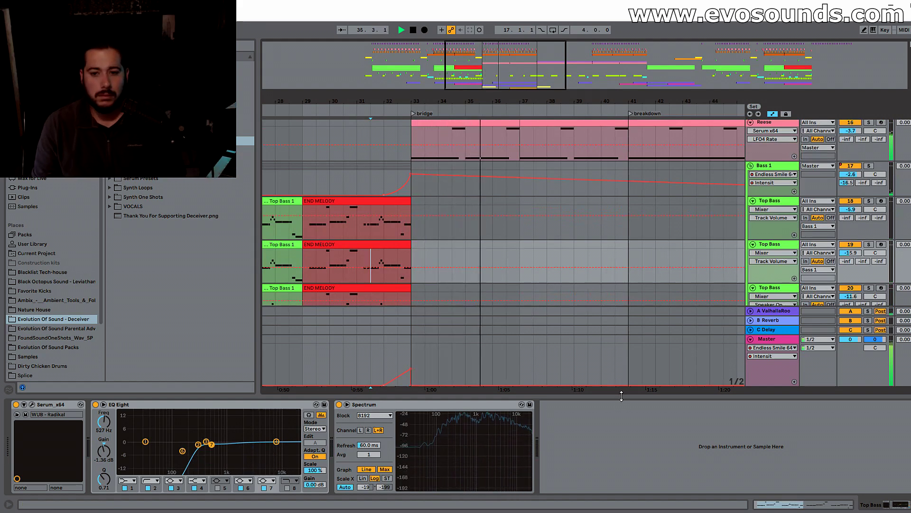
{"action": "left_click_drag", "start_coordinate": [622, 396], "coordinate": [622, 442]}
{"action": "scroll", "coordinate": [624, 283], "scroll_direction": "down", "scroll_amount": 1}
{"action": "scroll", "coordinate": [588, 252], "scroll_direction": "up", "scroll_amount": 4}
{"action": "mouse_move", "coordinate": [491, 101]}
{"action": "left_mouse_down"}
{"action": "mouse_move", "coordinate": [495, 110]}
{"action": "mouse_move", "coordinate": [497, 101]}
{"action": "left_mouse_up"}
{"action": "scroll", "coordinate": [531, 195], "scroll_direction": "up", "scroll_amount": 8}
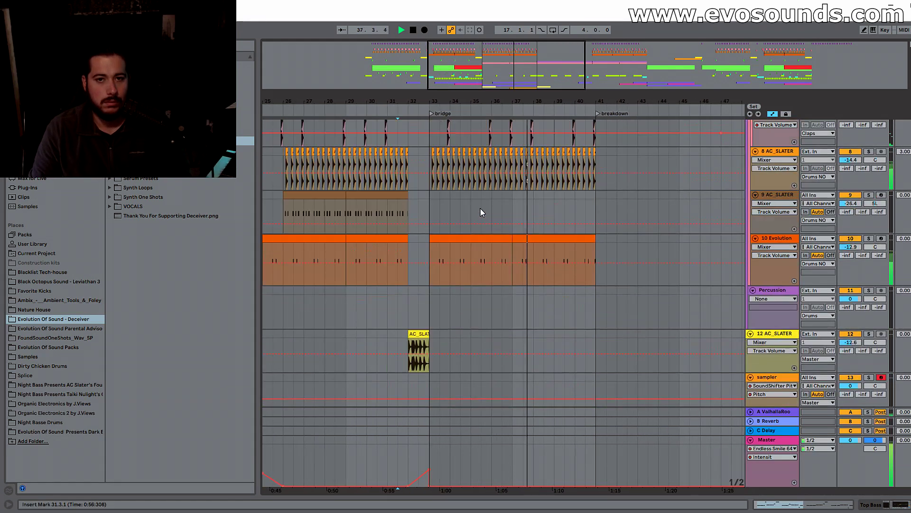
Step: Listen to the 120 - CRANK IT vocal leading into the bridge from 32.3.1 and again from 32.1.1
{"action": "scroll", "coordinate": [480, 212], "scroll_direction": "down", "scroll_amount": 15}
{"action": "key", "text": "space"}
{"action": "left_click", "coordinate": [421, 113]}
{"action": "left_click_drag", "start_coordinate": [454, 101], "coordinate": [450, 151]}
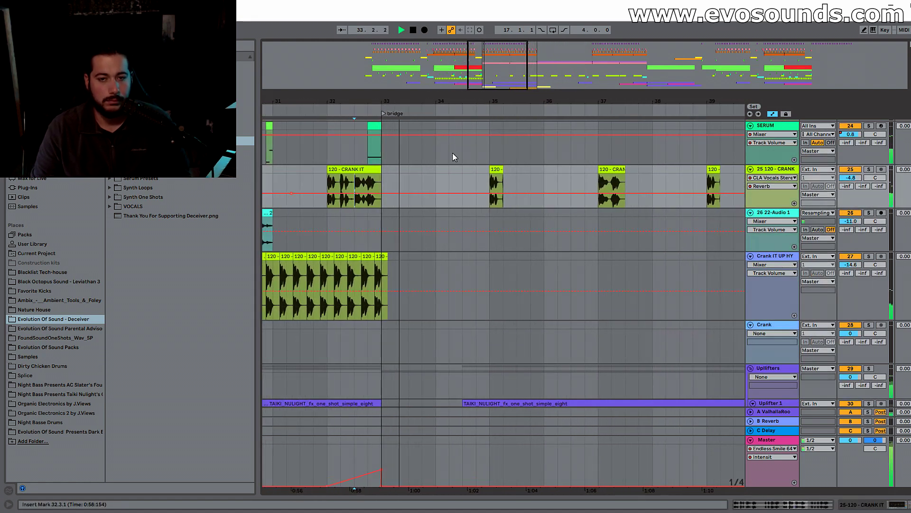
{"action": "left_click", "coordinate": [491, 183]}
{"action": "left_click", "coordinate": [335, 223]}
{"action": "key", "text": "space"}
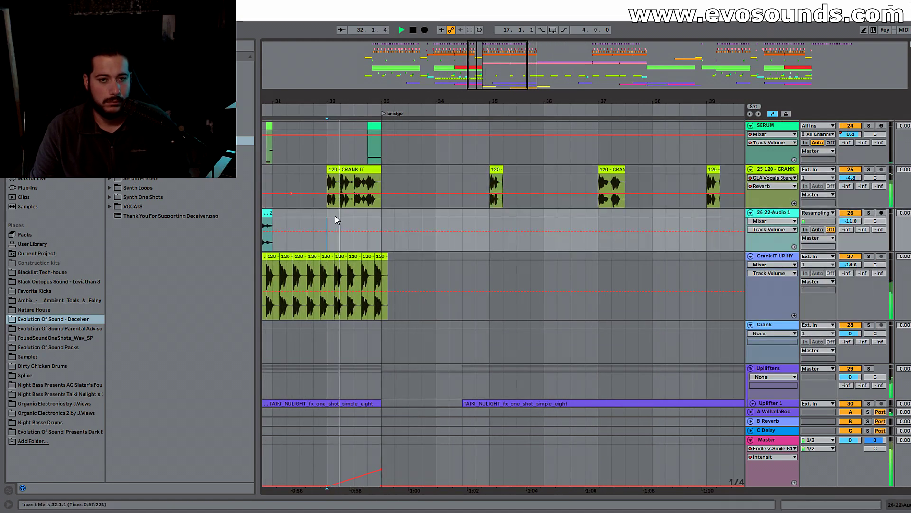
{"action": "scroll", "coordinate": [345, 213], "scroll_direction": "up", "scroll_amount": 3}
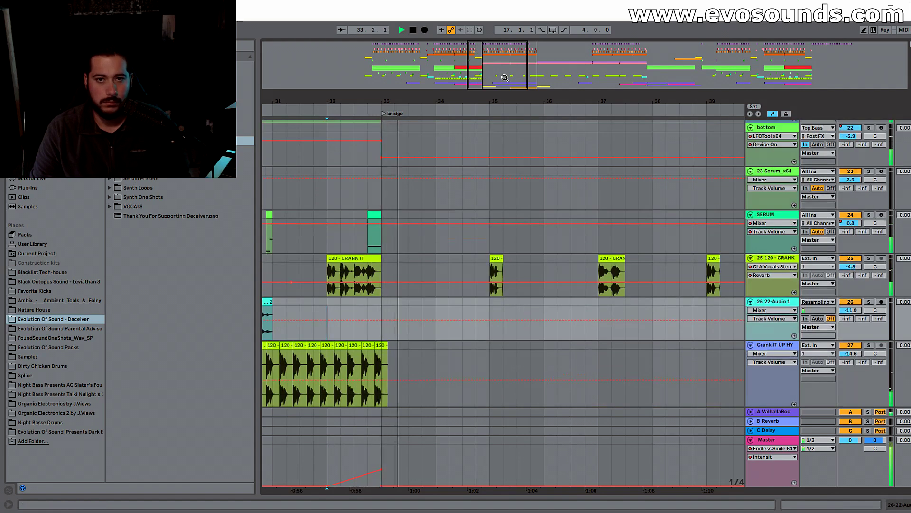
Step: Play the breakdown from bar 47 and examine the Pad/chord clips and the Reese filter automation
{"action": "left_click_drag", "start_coordinate": [505, 78], "coordinate": [487, 206]}
{"action": "left_click_drag", "start_coordinate": [303, 241], "coordinate": [385, 222]}
{"action": "left_click", "coordinate": [489, 217]}
{"action": "left_click_drag", "start_coordinate": [489, 217], "coordinate": [574, 217]}
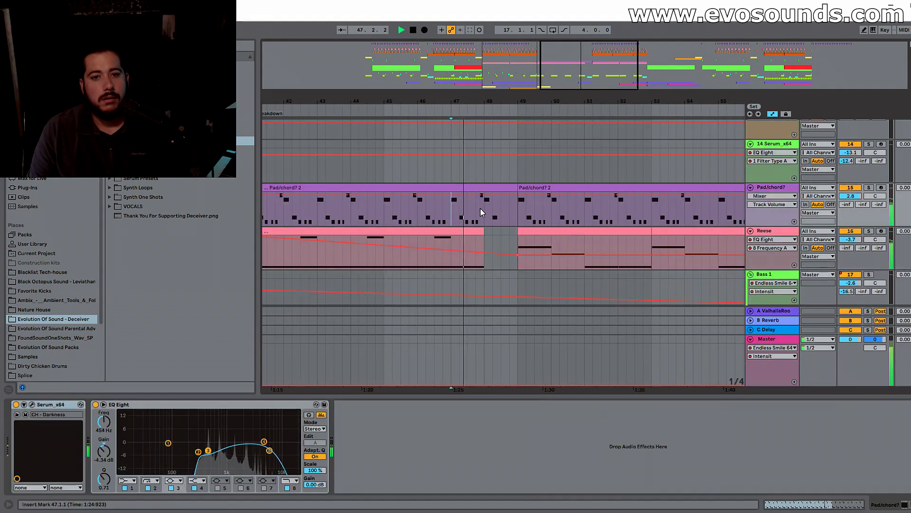
{"action": "left_click_drag", "start_coordinate": [512, 86], "coordinate": [525, 133]}
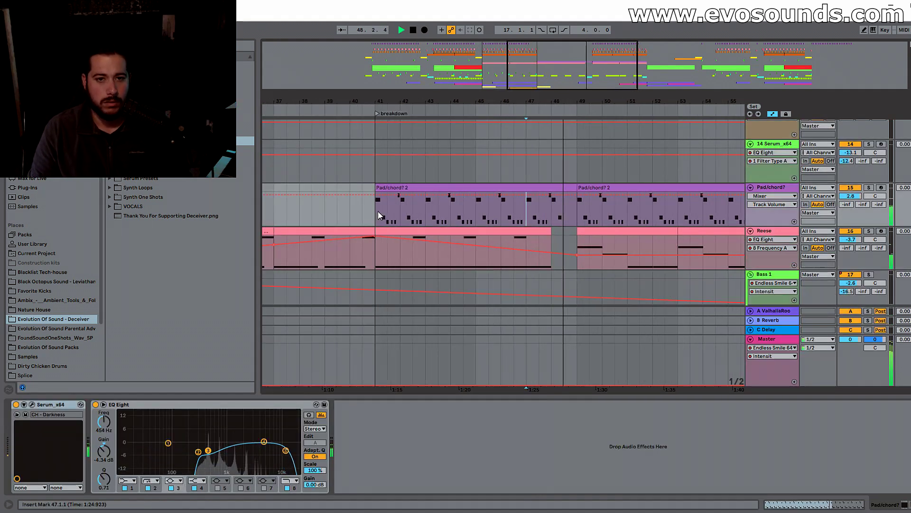
Step: Duplicate bars 41 to 45 of the Pad/chord track onto bars 45 to 49 and play from 48.1.1
{"action": "key", "text": "space"}
{"action": "left_click_drag", "start_coordinate": [379, 220], "coordinate": [475, 214]}
{"action": "key", "text": "ctrl+d"}
{"action": "left_click", "coordinate": [552, 225]}
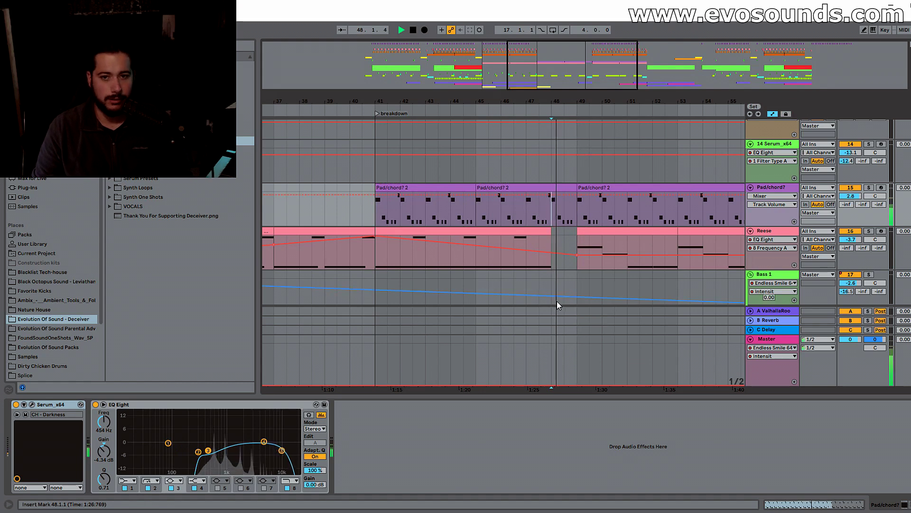
{"action": "left_click_drag", "start_coordinate": [632, 102], "coordinate": [603, 115]}
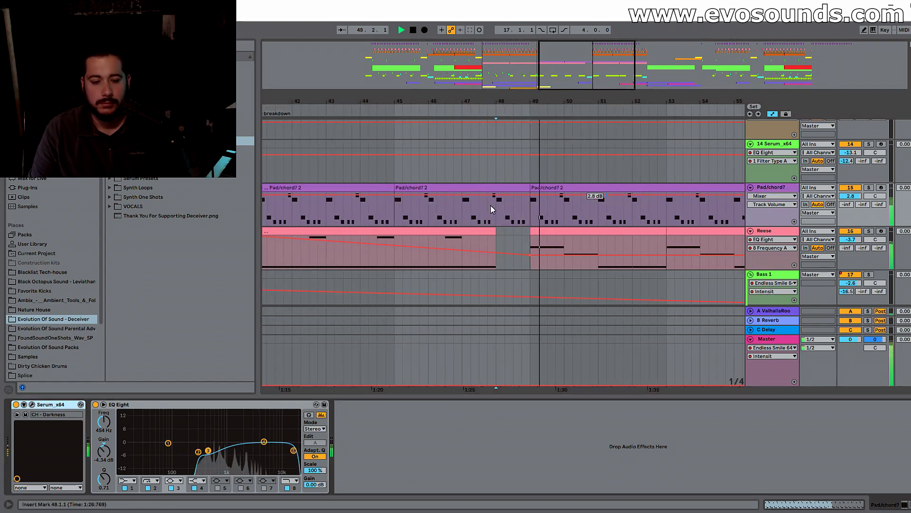
Step: Add a Reverb at 42% Dry/Wet after the Pad/chord track's EQ Eight and raise the track volume to 3.6 dB
{"action": "key", "text": "ctrl+f"}
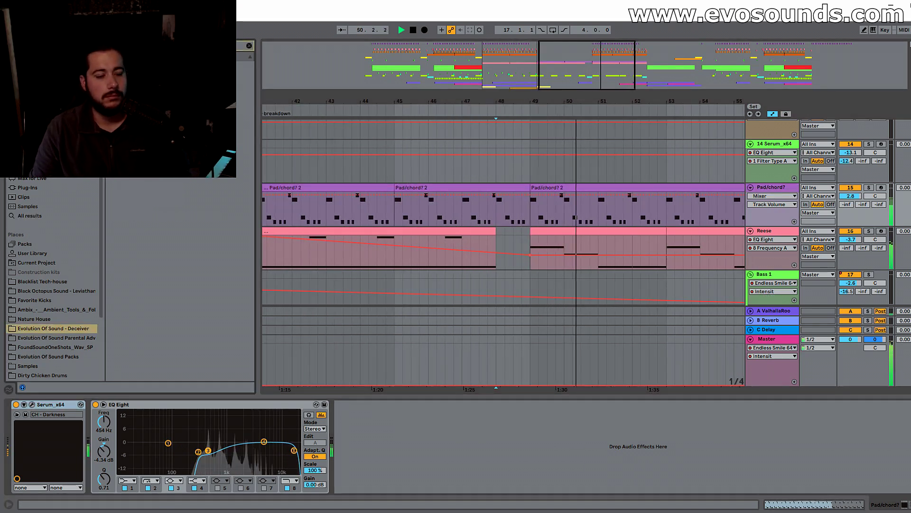
{"action": "left_click", "coordinate": [35, 160]}
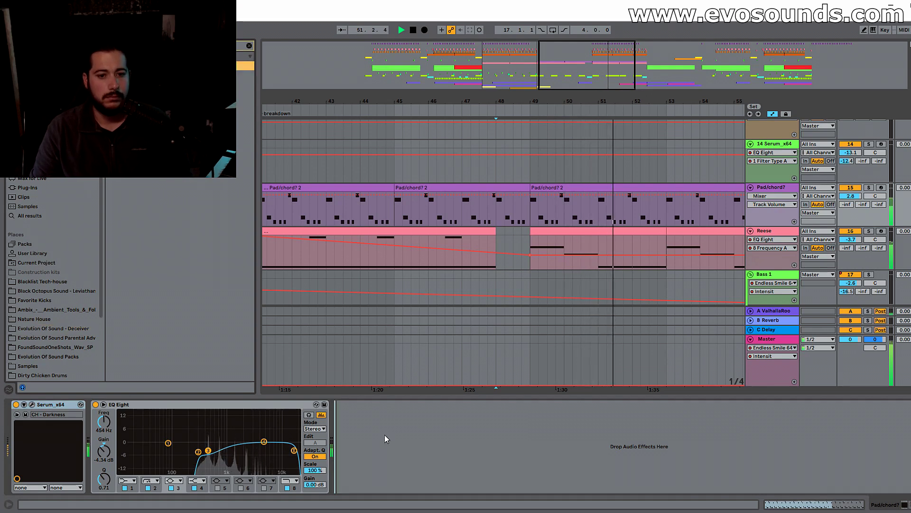
{"action": "key", "text": "Return"}
{"action": "left_click_drag", "start_coordinate": [565, 480], "coordinate": [565, 491]}
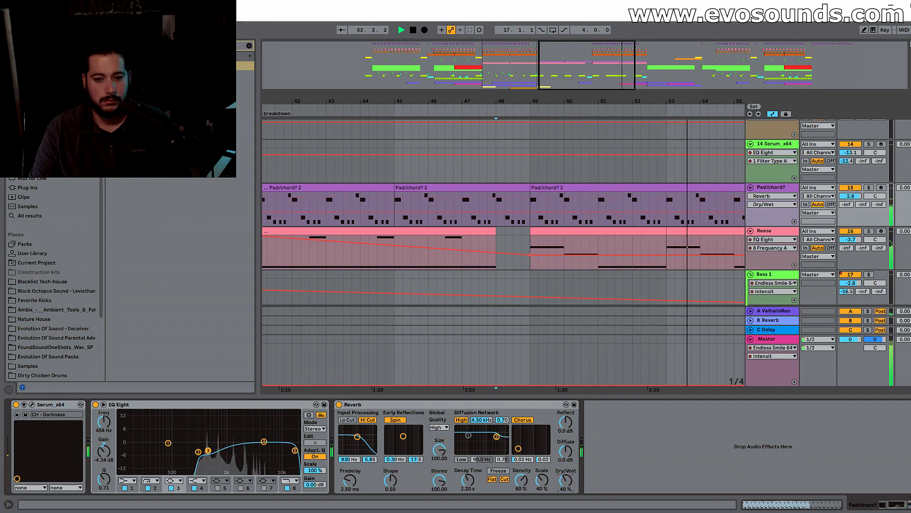
{"action": "left_click_drag", "start_coordinate": [850, 196], "coordinate": [850, 192]}
Step: Solo the Pad/chord track and insert the Brute Compression preset between Serum and EQ Eight
{"action": "left_click", "coordinate": [869, 187]}
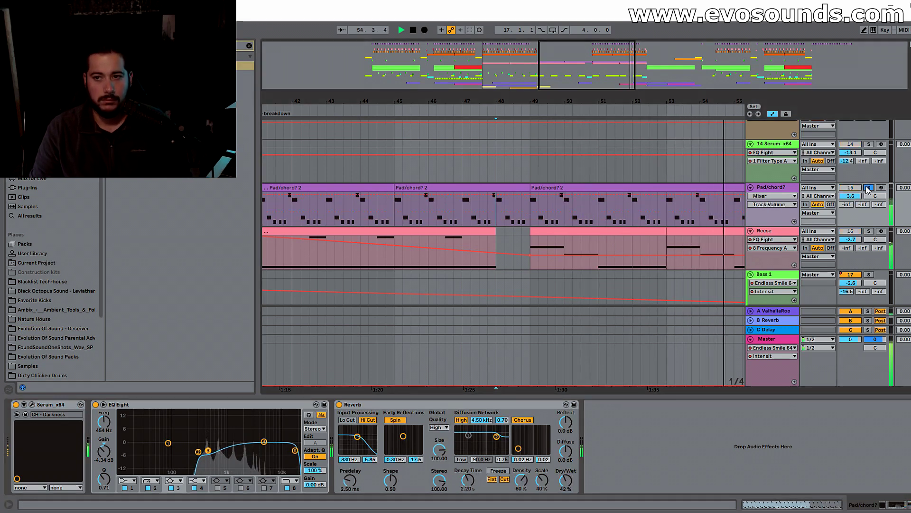
{"action": "left_click", "coordinate": [249, 46]}
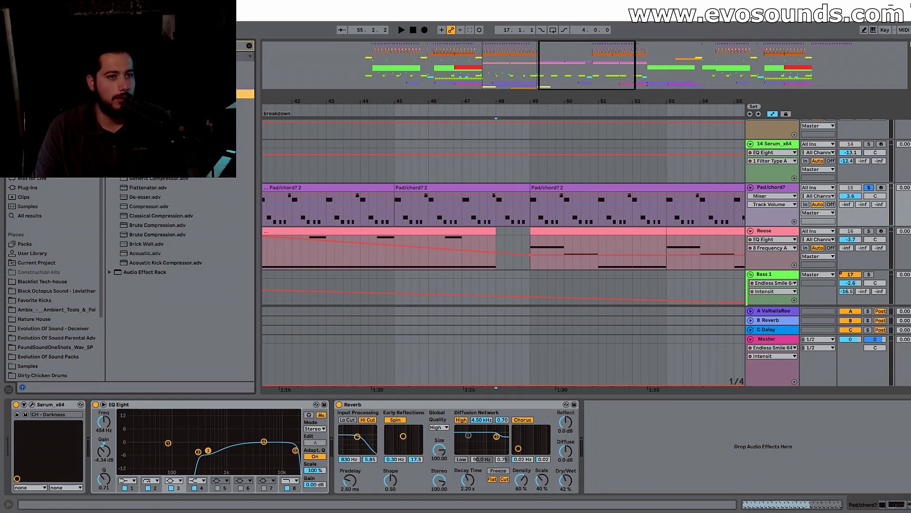
{"action": "left_click_drag", "start_coordinate": [154, 232], "coordinate": [114, 423]}
{"action": "key", "text": "space"}
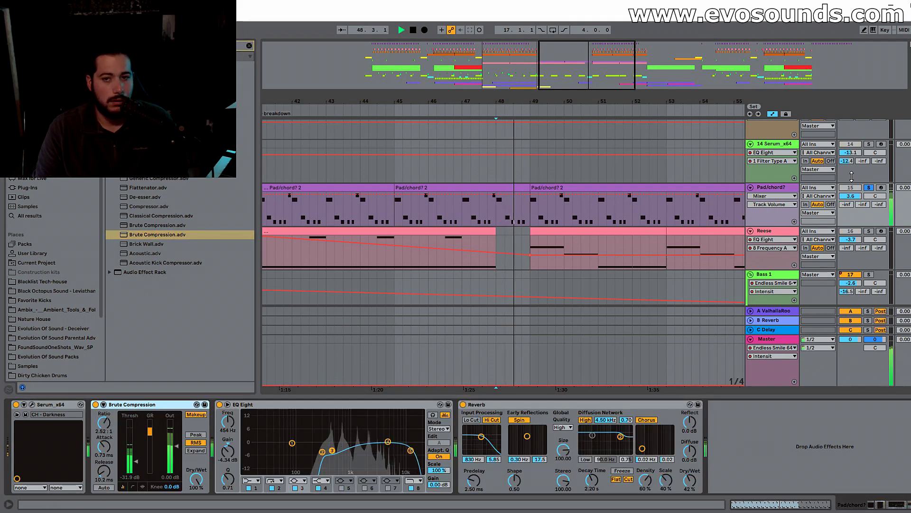
Step: Lower the Pad/chord track to -5.7 dB, unsolo it, and compare its sound with Brute Compression switched off and on
{"action": "mouse_move", "coordinate": [852, 196]}
{"action": "left_mouse_down"}
{"action": "mouse_move", "coordinate": [853, 209]}
{"action": "mouse_move", "coordinate": [852, 196]}
{"action": "left_mouse_up"}
{"action": "left_click", "coordinate": [868, 188]}
{"action": "key", "text": "space"}
{"action": "key", "text": "space"}
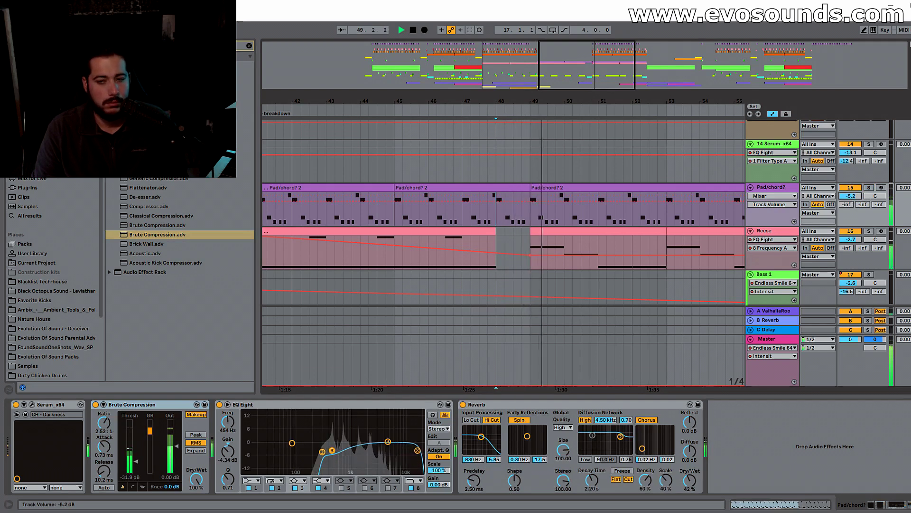
{"action": "left_click", "coordinate": [96, 403]}
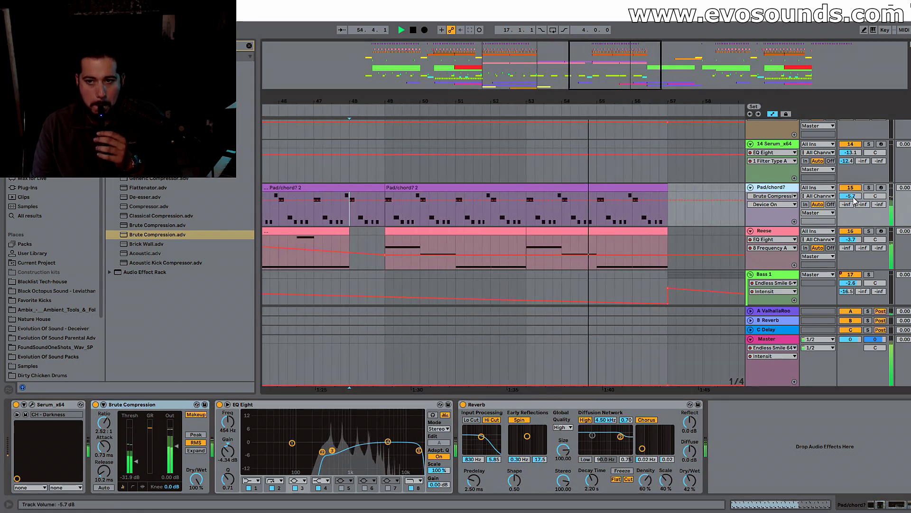
Step: Copy the Crash clip from bar 41 to bar 57 and play the transition from 56.1.1
{"action": "left_click", "coordinate": [384, 248]}
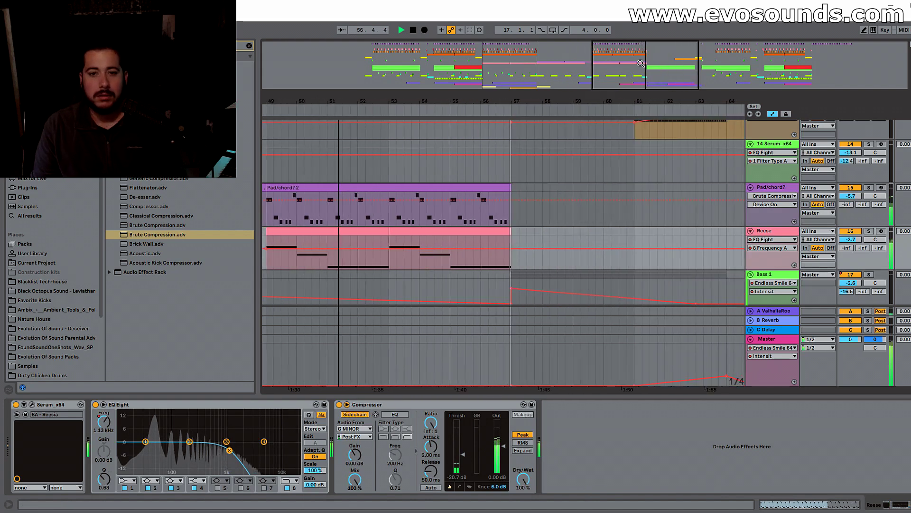
{"action": "scroll", "coordinate": [597, 155], "scroll_direction": "down", "scroll_amount": 10}
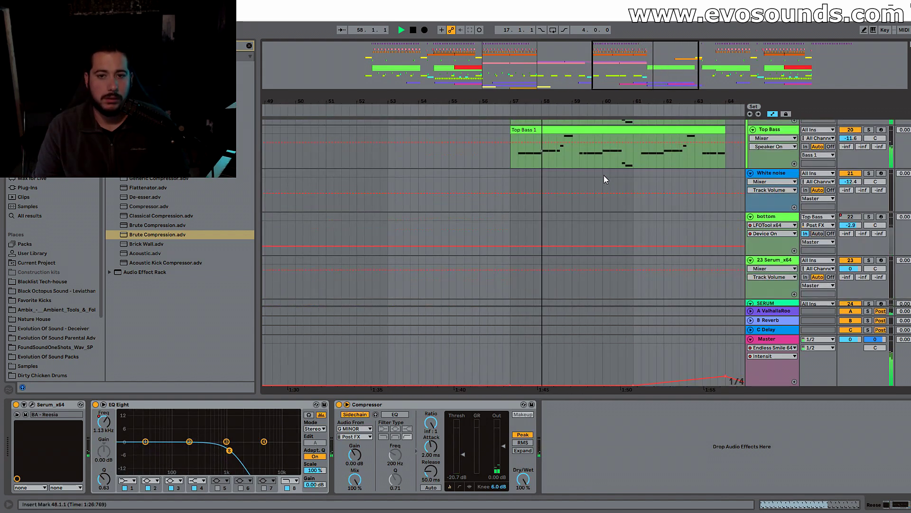
{"action": "scroll", "coordinate": [608, 188], "scroll_direction": "down", "scroll_amount": 10}
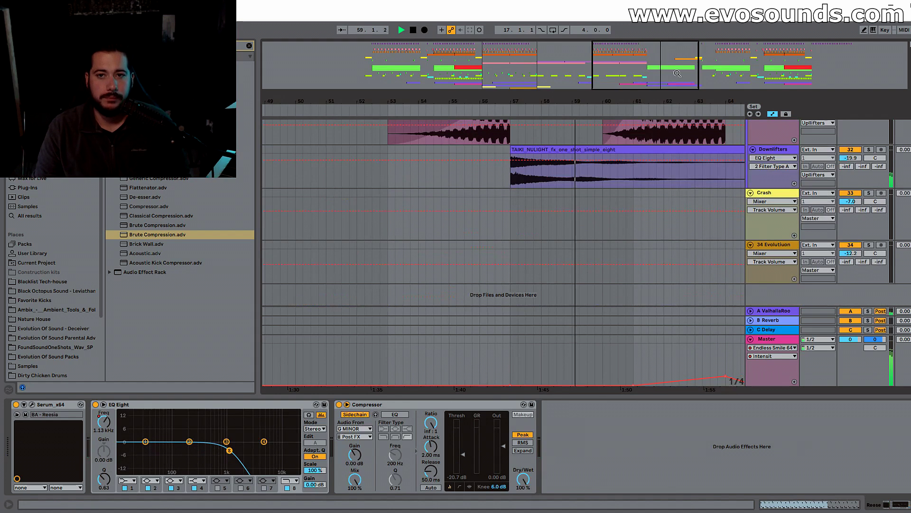
{"action": "scroll", "coordinate": [532, 216], "scroll_direction": "down", "scroll_amount": 3}
{"action": "left_click", "coordinate": [406, 194]}
{"action": "key", "text": "ctrl+c"}
{"action": "left_click", "coordinate": [597, 201]}
{"action": "key", "text": "ctrl+v"}
{"action": "left_click", "coordinate": [577, 173]}
{"action": "key", "text": "space"}
{"action": "key", "text": "space"}
{"action": "scroll", "coordinate": [580, 203], "scroll_direction": "up", "scroll_amount": 3}
Step: Copy the one-bar 120 - CRANK IT vocal clip from 41.1.1 to 61.1.1
{"action": "mouse_move", "coordinate": [626, 100]}
{"action": "left_mouse_down"}
{"action": "mouse_move", "coordinate": [628, 144]}
{"action": "mouse_move", "coordinate": [629, 112]}
{"action": "left_mouse_up"}
{"action": "left_click_drag", "start_coordinate": [576, 101], "coordinate": [576, 85]}
{"action": "scroll", "coordinate": [572, 180], "scroll_direction": "up", "scroll_amount": 8}
{"action": "scroll", "coordinate": [596, 188], "scroll_direction": "up", "scroll_amount": 6}
{"action": "scroll", "coordinate": [624, 207], "scroll_direction": "down", "scroll_amount": 5}
{"action": "scroll", "coordinate": [645, 207], "scroll_direction": "down", "scroll_amount": 10}
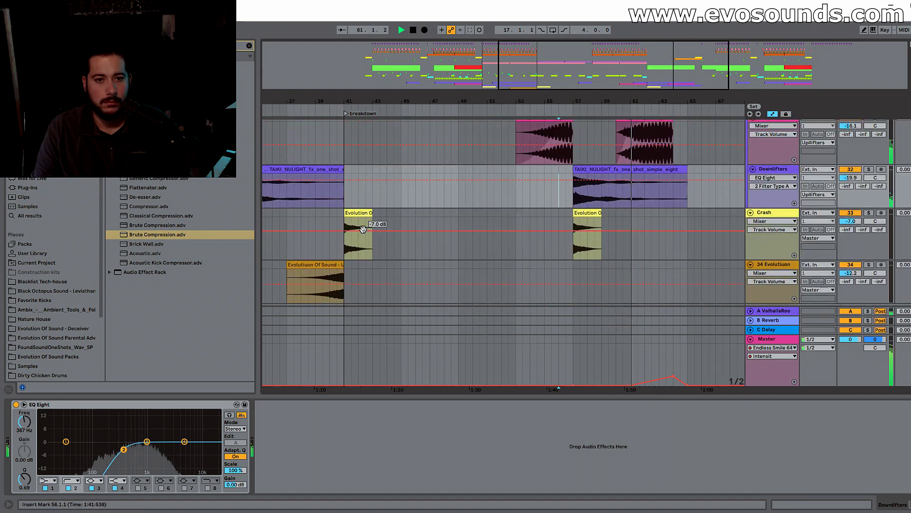
{"action": "scroll", "coordinate": [363, 229], "scroll_direction": "up", "scroll_amount": 10}
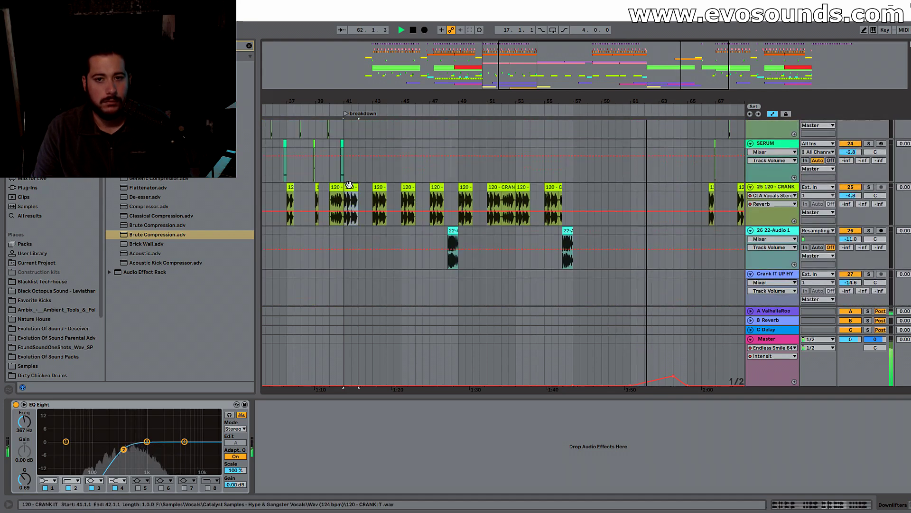
{"action": "key", "text": "ctrl+c"}
{"action": "left_click", "coordinate": [626, 191]}
{"action": "key", "text": "ctrl+v"}
Step: Place another copy of the 120 - CRANK IT vocal at 64.1.1 and play it from 63.2.1
{"action": "scroll", "coordinate": [522, 192], "scroll_direction": "down", "scroll_amount": 3}
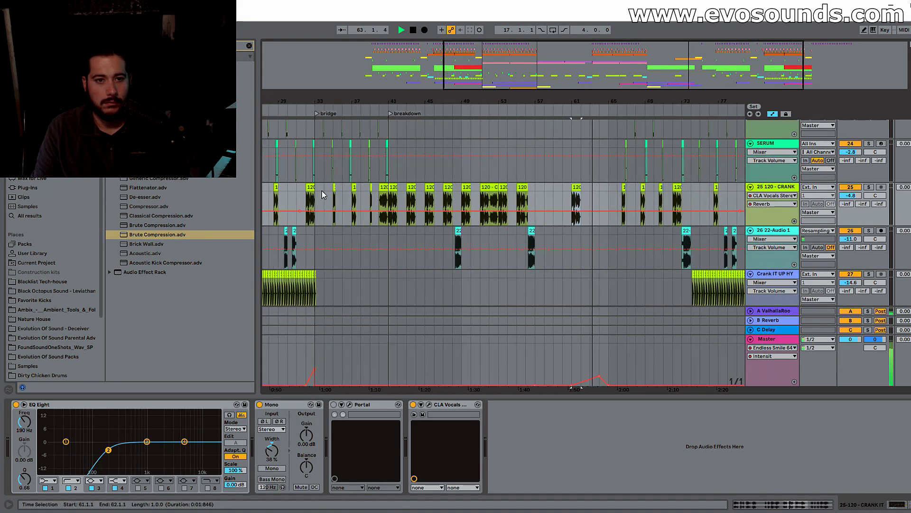
{"action": "left_click_drag", "start_coordinate": [328, 101], "coordinate": [403, 95]}
{"action": "left_click_drag", "start_coordinate": [343, 101], "coordinate": [386, 91]}
{"action": "left_click_drag", "start_coordinate": [631, 98], "coordinate": [627, 161]}
{"action": "left_click", "coordinate": [529, 197]}
{"action": "key", "text": "ctrl+v"}
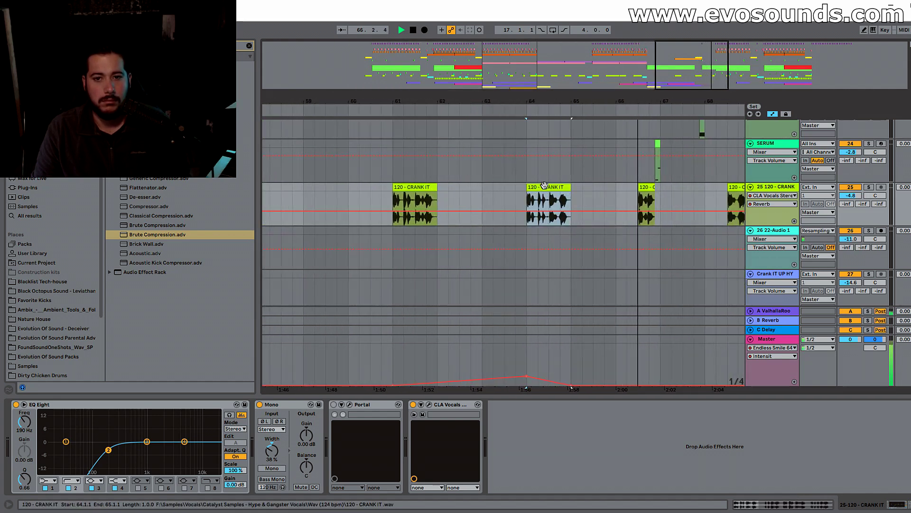
{"action": "left_click_drag", "start_coordinate": [712, 101], "coordinate": [616, 93]}
{"action": "left_click", "coordinate": [561, 202]}
{"action": "left_click", "coordinate": [434, 189]}
{"action": "key", "text": "space"}
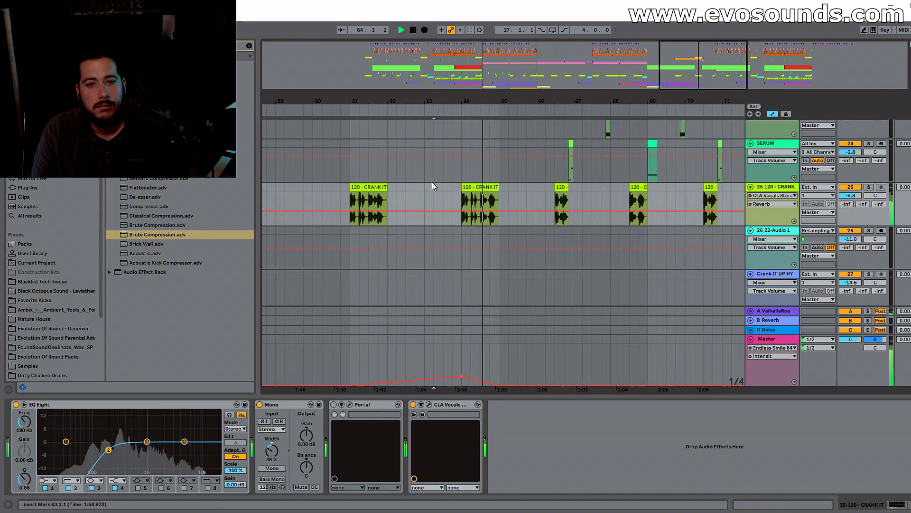
Step: Make the Master's Endless Smile Intensity automation drop straight to 0.00 at bar 64, raise its peak there, and replay the passage
{"action": "left_click_drag", "start_coordinate": [462, 377], "coordinate": [462, 385]}
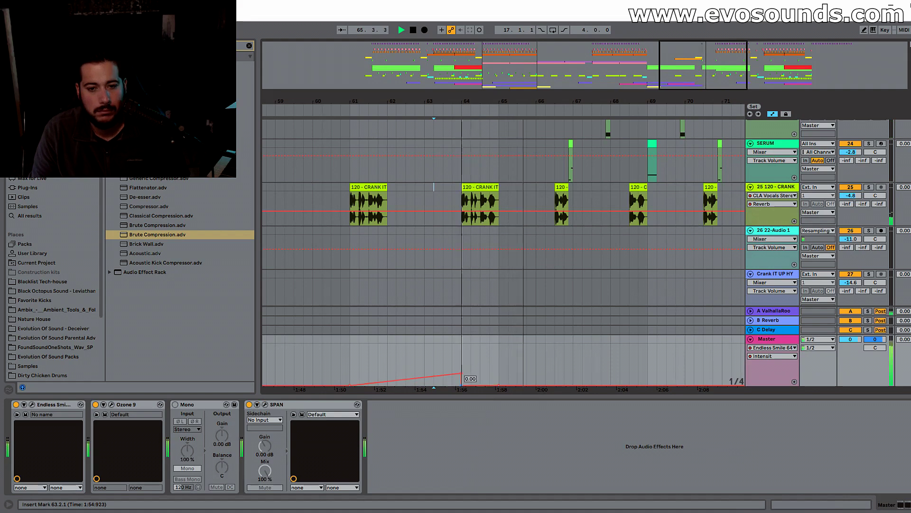
{"action": "left_click", "coordinate": [447, 245]}
{"action": "key", "text": "space"}
{"action": "key", "text": "space"}
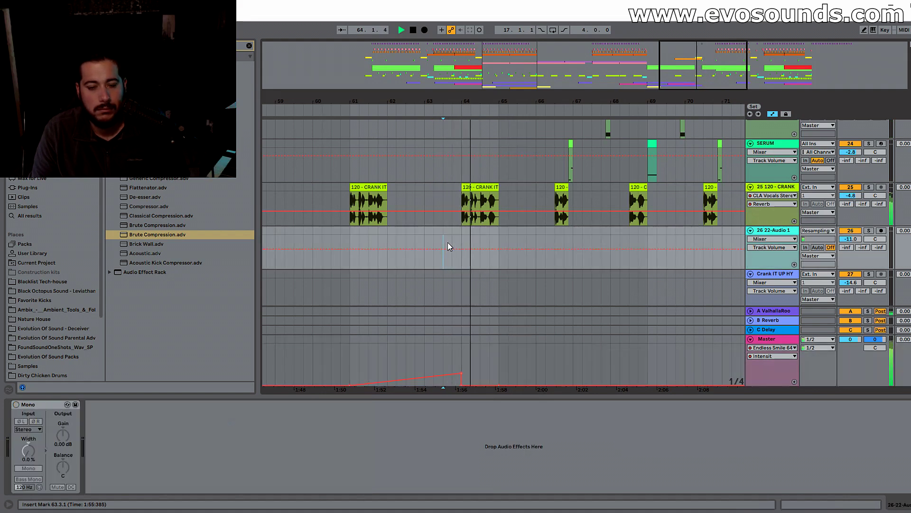
{"action": "left_click", "coordinate": [466, 367]}
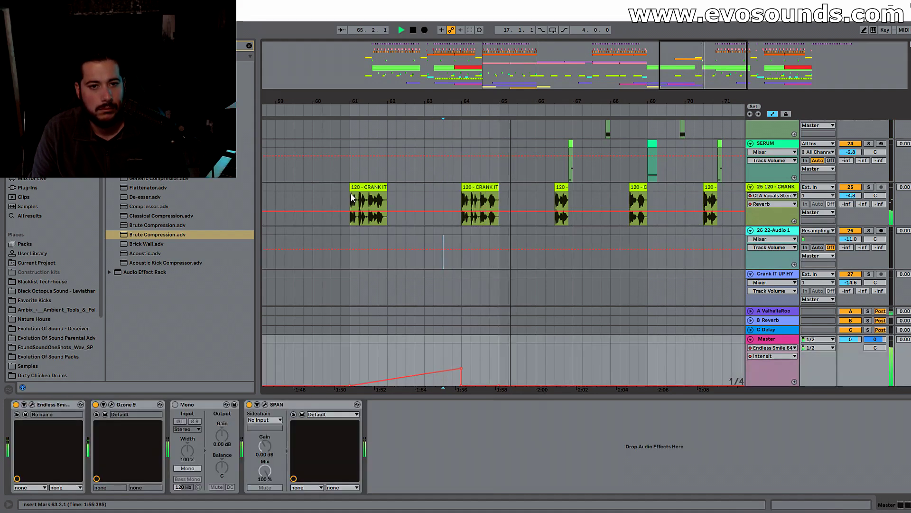
{"action": "left_click", "coordinate": [313, 190]}
{"action": "key", "text": "space"}
{"action": "key", "text": "space"}
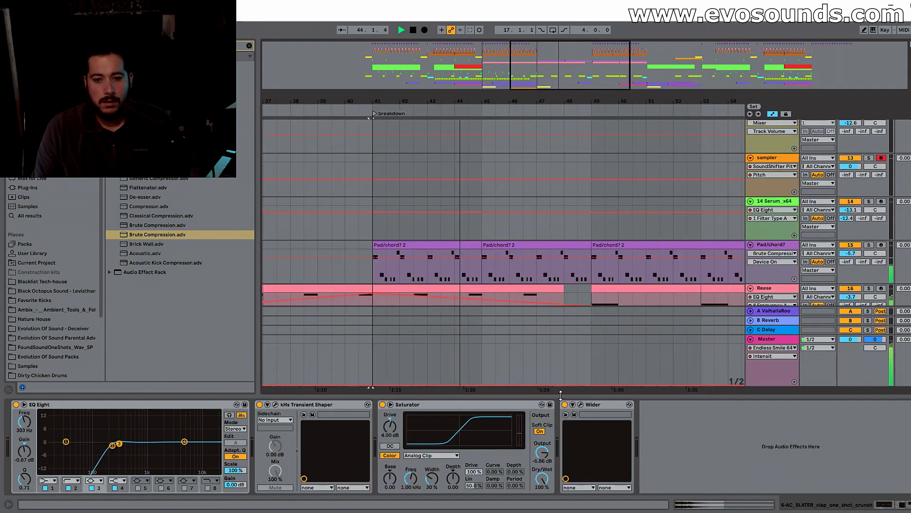
Step: Hide the device chain, then play the breakdown from 48.1.1 and review the Pad/chord, Reese and bass tracks
{"action": "key", "text": "ctrl+alt+l"}
{"action": "key", "text": "space"}
{"action": "left_click_drag", "start_coordinate": [538, 102], "coordinate": [549, 71]}
{"action": "left_click", "coordinate": [594, 245]}
{"action": "left_click", "coordinate": [566, 245]}
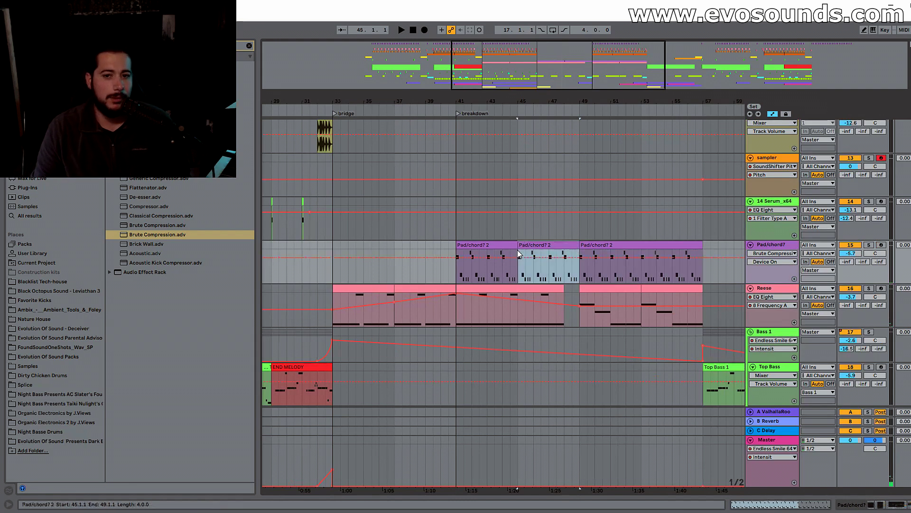
{"action": "left_click", "coordinate": [459, 273]}
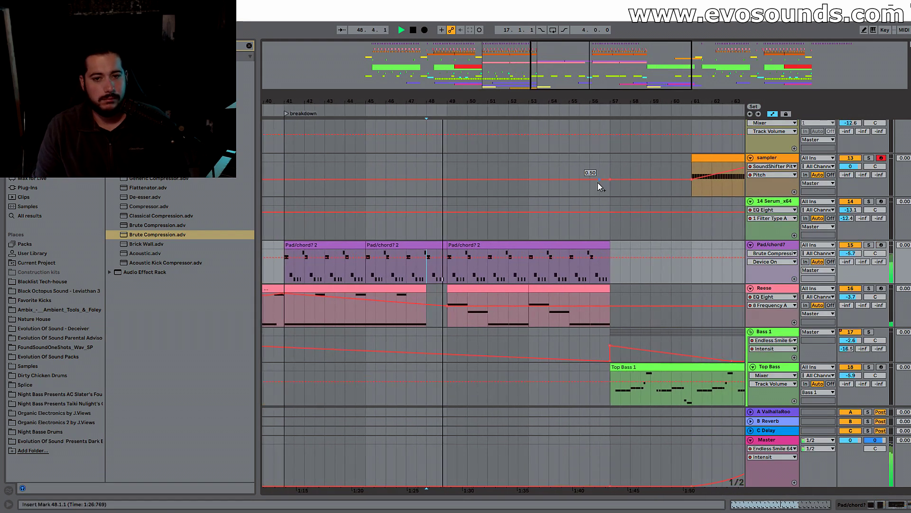
{"action": "left_click_drag", "start_coordinate": [577, 101], "coordinate": [580, 53]}
{"action": "scroll", "coordinate": [546, 187], "scroll_direction": "down", "scroll_amount": 3}
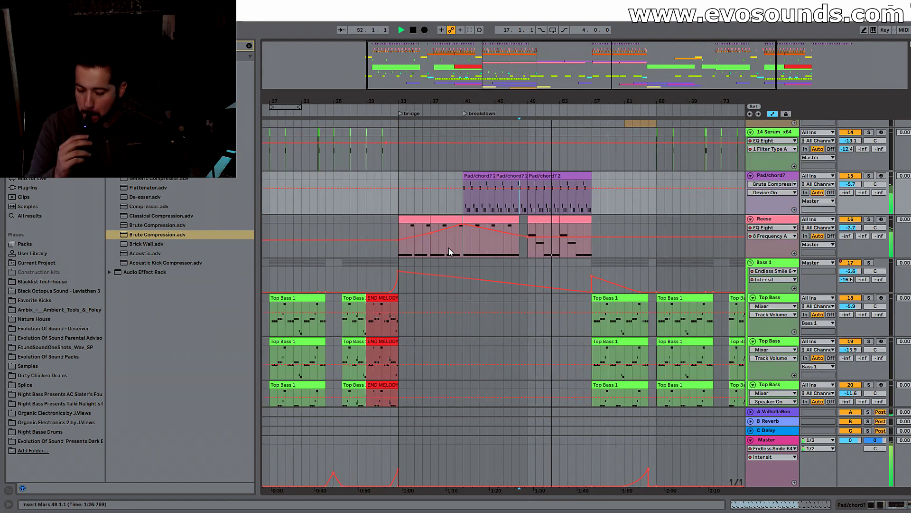
{"action": "left_click_drag", "start_coordinate": [555, 62], "coordinate": [531, 112]}
{"action": "key", "text": "space"}
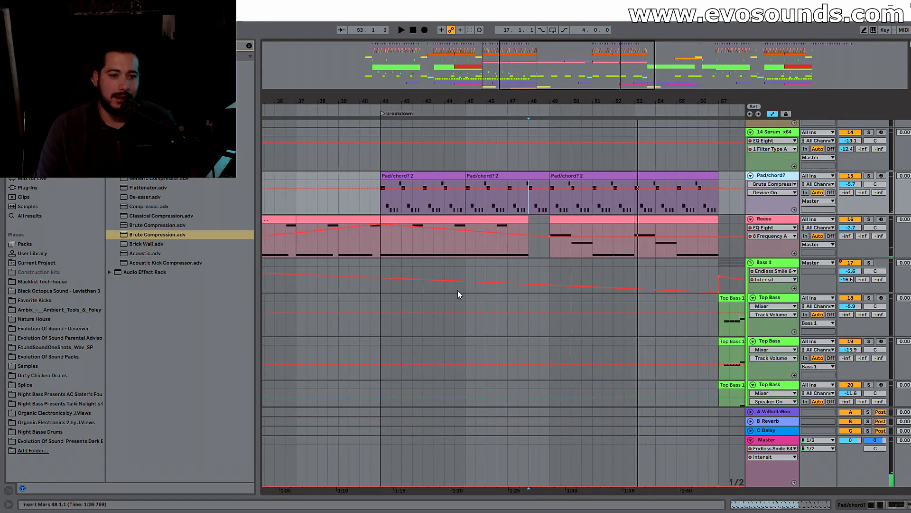
Step: Open the Serum instrument on the Pad/chord track and bring up its preset list
{"action": "double_click", "coordinate": [775, 177]}
{"action": "left_click", "coordinate": [32, 404]}
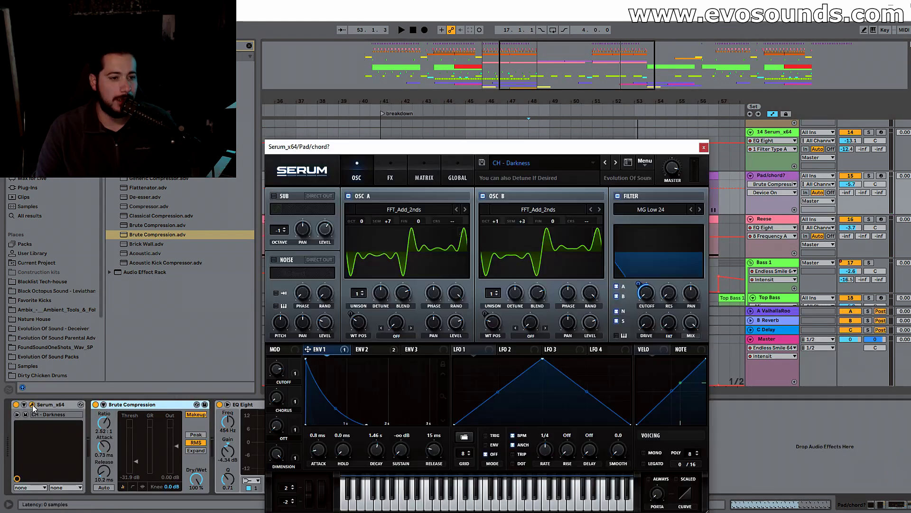
{"action": "left_click", "coordinate": [520, 163]}
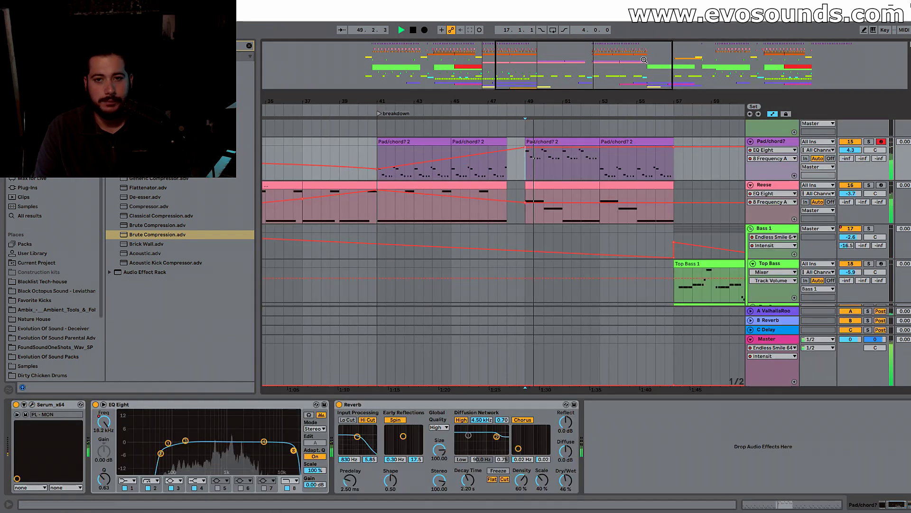
Step: Raise the Pad/chord track volume to 5.0 dB and duplicate its bar 49 clip onto bar 53
{"action": "left_click_drag", "start_coordinate": [644, 60], "coordinate": [650, 71]}
{"action": "left_click_drag", "start_coordinate": [850, 150], "coordinate": [850, 147]}
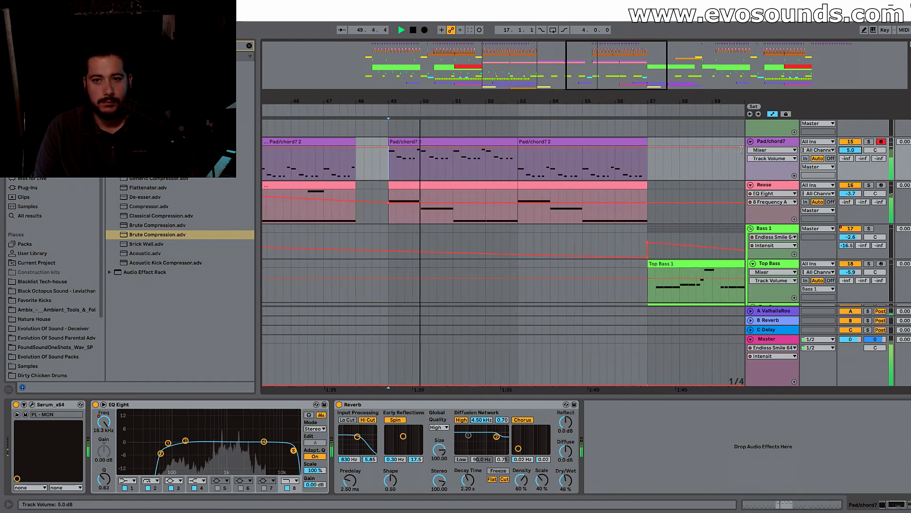
{"action": "left_click", "coordinate": [415, 142]}
{"action": "key", "text": "ctrl+d"}
Step: Switch the Pad/chord track's Serum preset to PL - Fantasy and lower the track volume to -0.8 dB
{"action": "scroll", "coordinate": [572, 149], "scroll_direction": "up", "scroll_amount": 3}
{"action": "left_click_drag", "start_coordinate": [617, 80], "coordinate": [601, 68]}
{"action": "left_click", "coordinate": [777, 213]}
{"action": "left_click", "coordinate": [31, 405]}
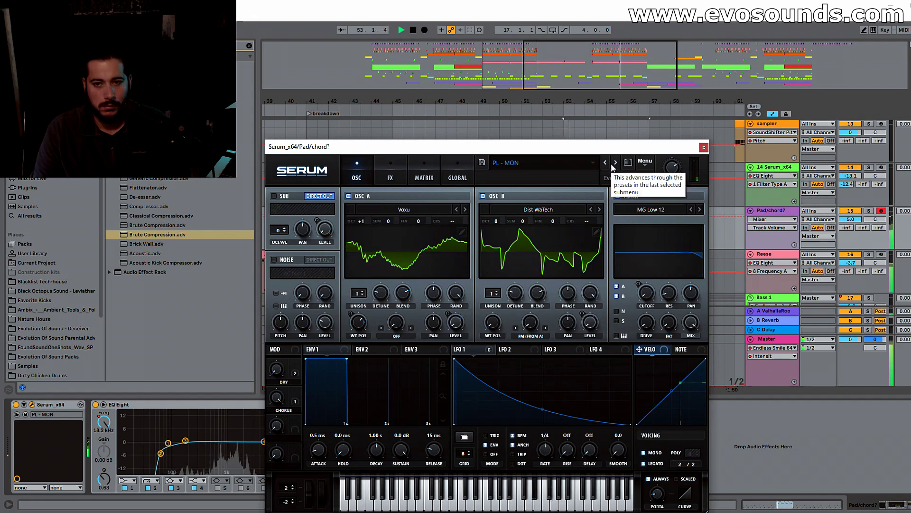
{"action": "left_click", "coordinate": [610, 163]}
{"action": "key", "text": "space"}
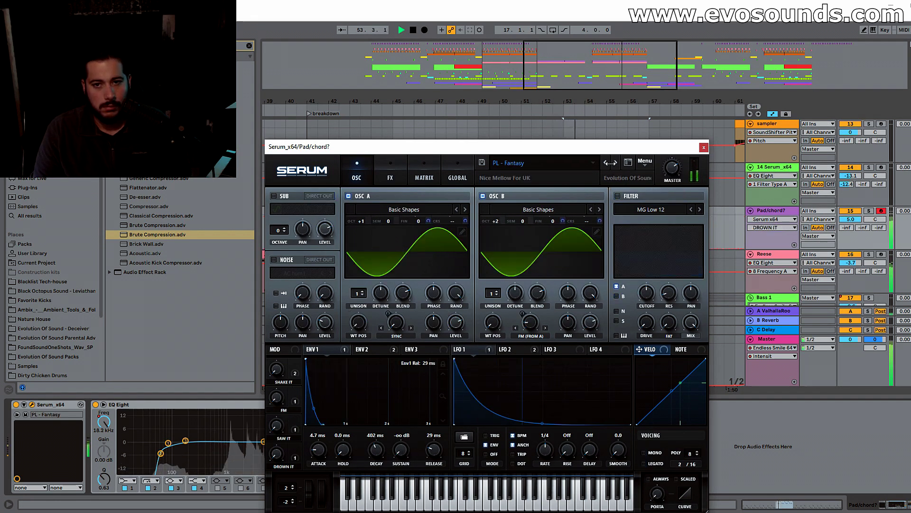
{"action": "left_click_drag", "start_coordinate": [851, 219], "coordinate": [851, 232]}
{"action": "left_click", "coordinate": [703, 147]}
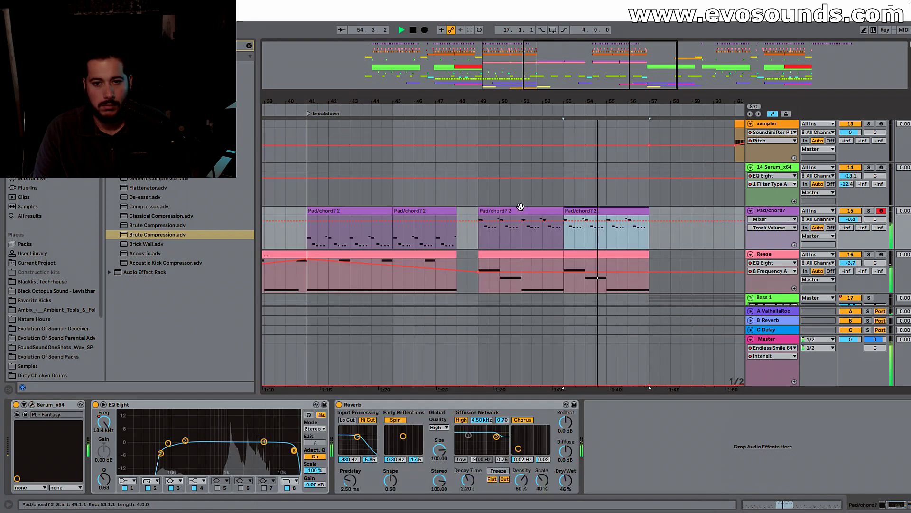
Step: Transpose all notes of the bar 49 Pad/chord clip down one octave and duplicate the clip onto bar 53
{"action": "double_click", "coordinate": [517, 210]}
{"action": "left_click", "coordinate": [266, 374]}
{"action": "key", "text": "ctrl+a"}
{"action": "key", "text": "space"}
{"action": "key", "text": "shift+Down"}
{"action": "key", "text": "space"}
{"action": "left_click", "coordinate": [504, 142]}
{"action": "key", "text": "ctrl+d"}
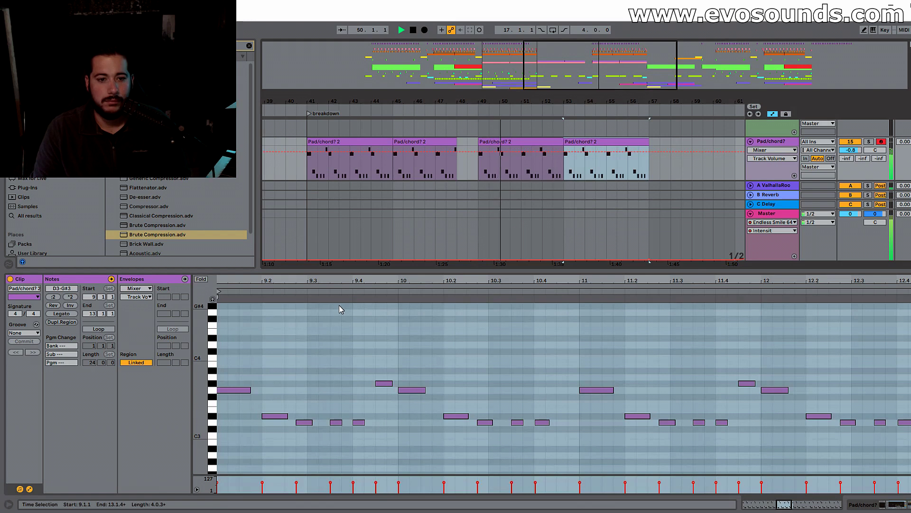
Step: Lower the notes of the Pad/chord clips at bars 49 and 53 another octave to D2-G#2
{"action": "left_click", "coordinate": [244, 431]}
{"action": "left_click", "coordinate": [568, 144]}
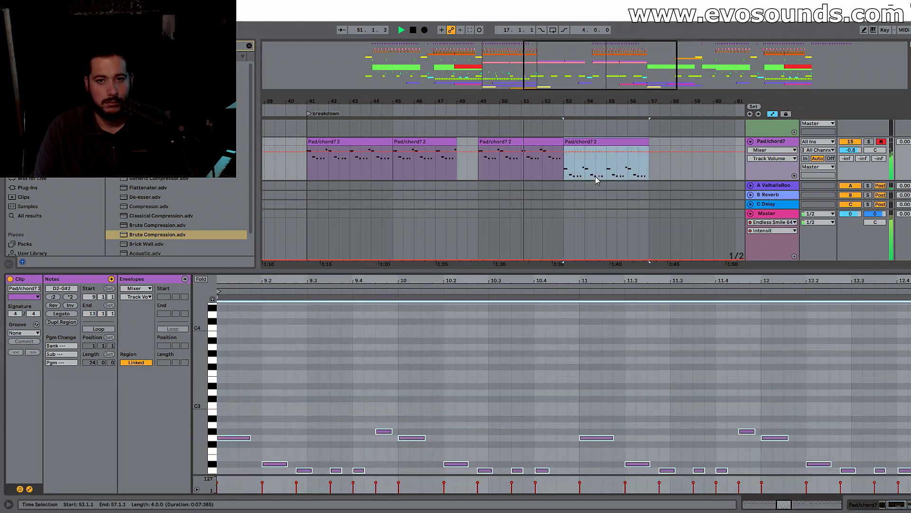
{"action": "left_click", "coordinate": [550, 156]}
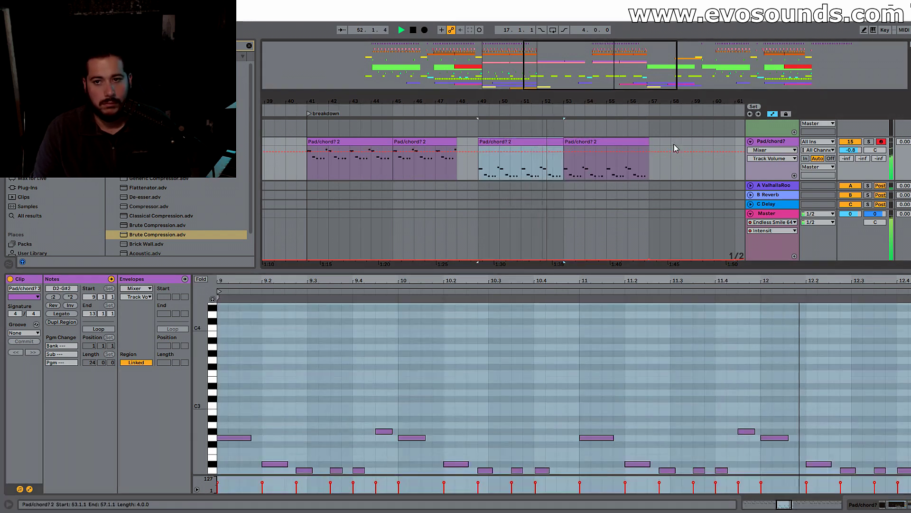
Step: Show the Pad/chord track's device chain, then select bars 57 to 65 across the Bass 1 group to inspect them
{"action": "double_click", "coordinate": [776, 146]}
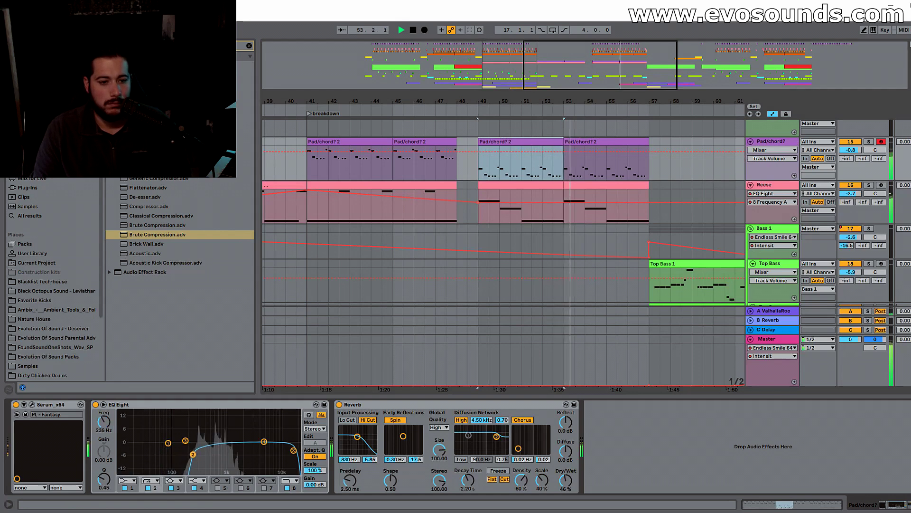
{"action": "left_click", "coordinate": [468, 166]}
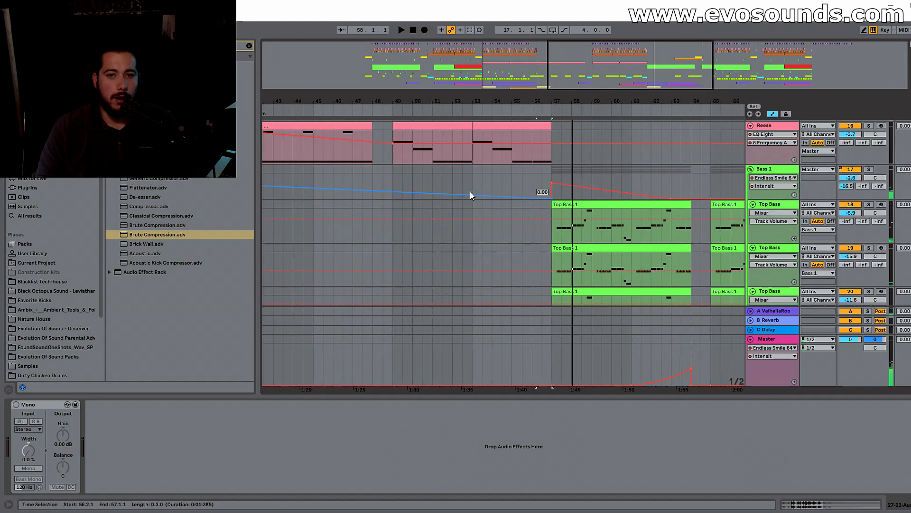
{"action": "left_click_drag", "start_coordinate": [636, 80], "coordinate": [635, 59]}
{"action": "left_click", "coordinate": [552, 203]}
{"action": "left_click_drag", "start_coordinate": [531, 192], "coordinate": [614, 204]}
{"action": "scroll", "coordinate": [480, 185], "scroll_direction": "up", "scroll_amount": 5}
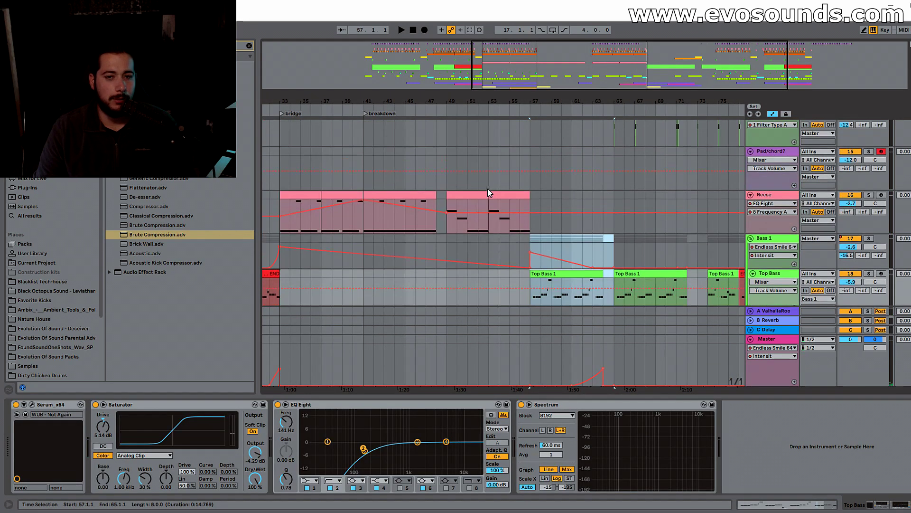
Step: Try to copy the Reese clips of bars 49 to 57 onto the Pad/chord track
{"action": "left_click_drag", "start_coordinate": [446, 211], "coordinate": [530, 280]}
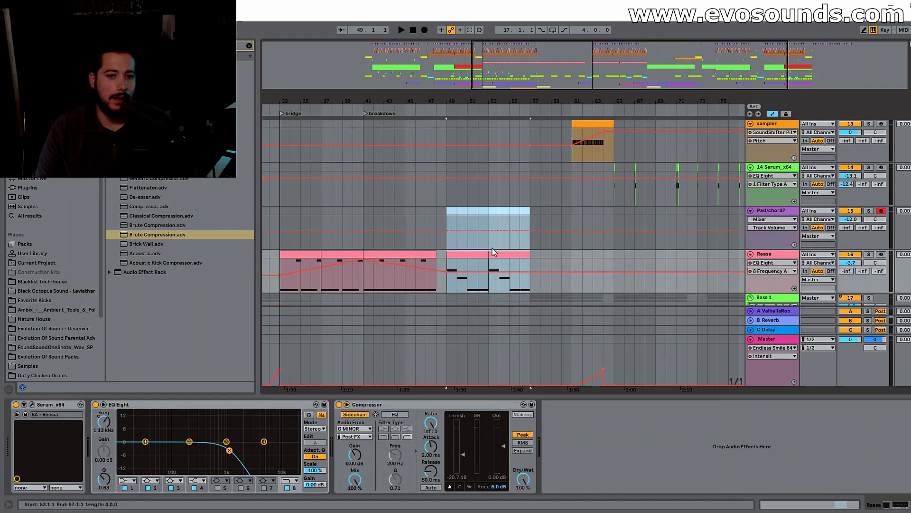
{"action": "scroll", "coordinate": [427, 247], "scroll_direction": "down", "scroll_amount": 3}
{"action": "left_click", "coordinate": [309, 174]}
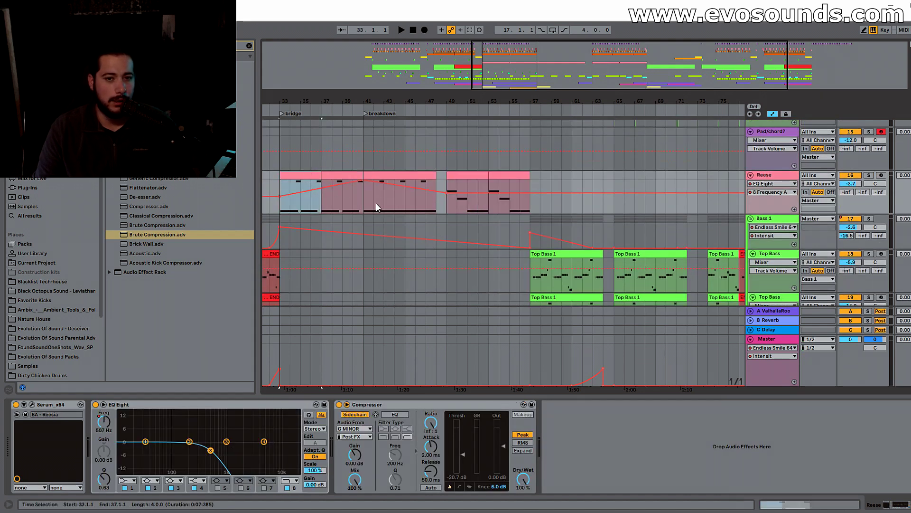
{"action": "scroll", "coordinate": [399, 218], "scroll_direction": "up", "scroll_amount": 3}
{"action": "scroll", "coordinate": [688, 223], "scroll_direction": "down", "scroll_amount": 1}
Step: Audition Serum lead presets on the Pad/chord track from LD - Mr Knife onward and load LD - Square And Saw Meet
{"action": "left_click", "coordinate": [777, 185]}
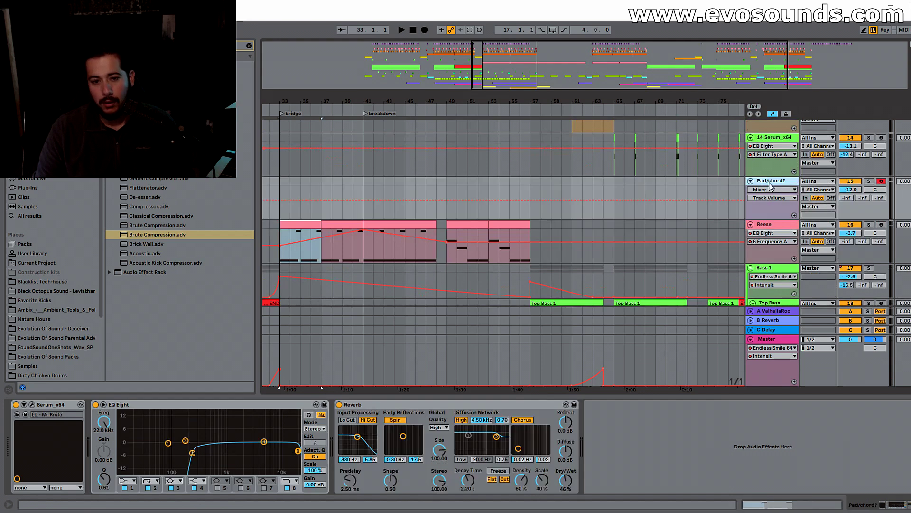
{"action": "left_click", "coordinate": [32, 405]}
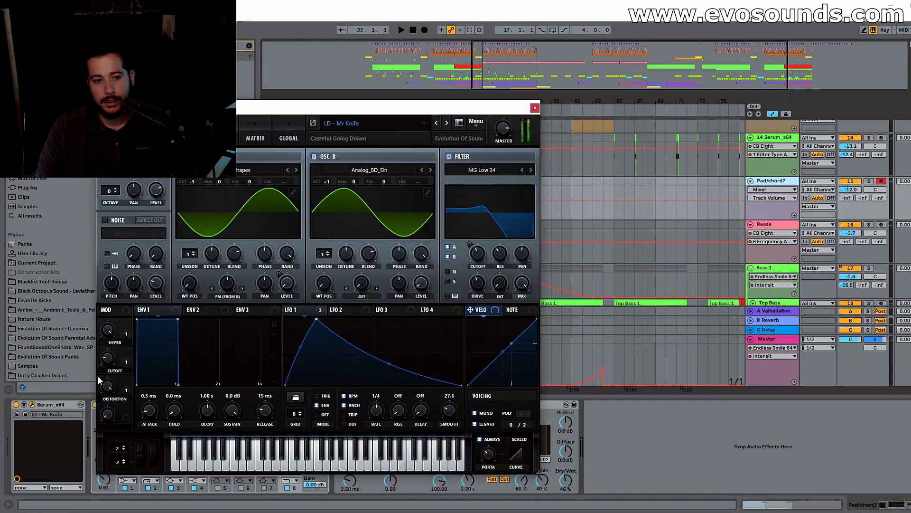
{"action": "left_click", "coordinate": [448, 122]}
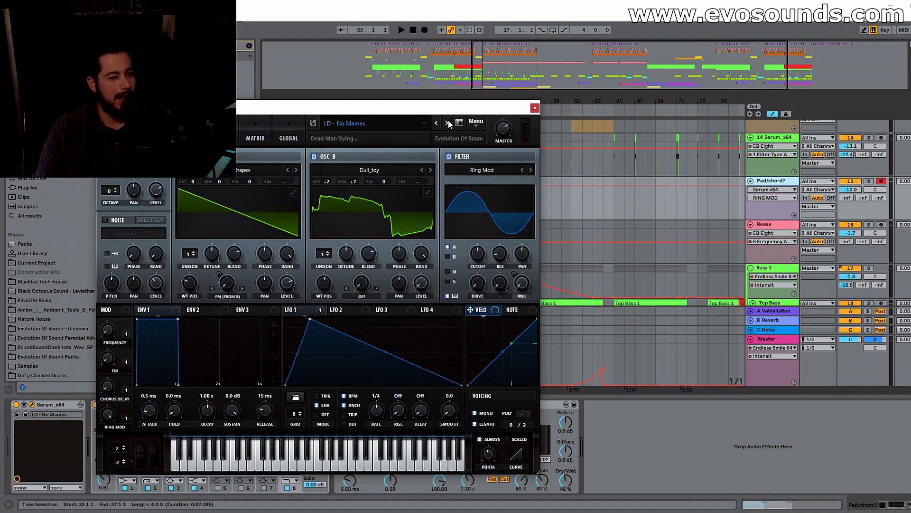
{"action": "left_click", "coordinate": [448, 123]}
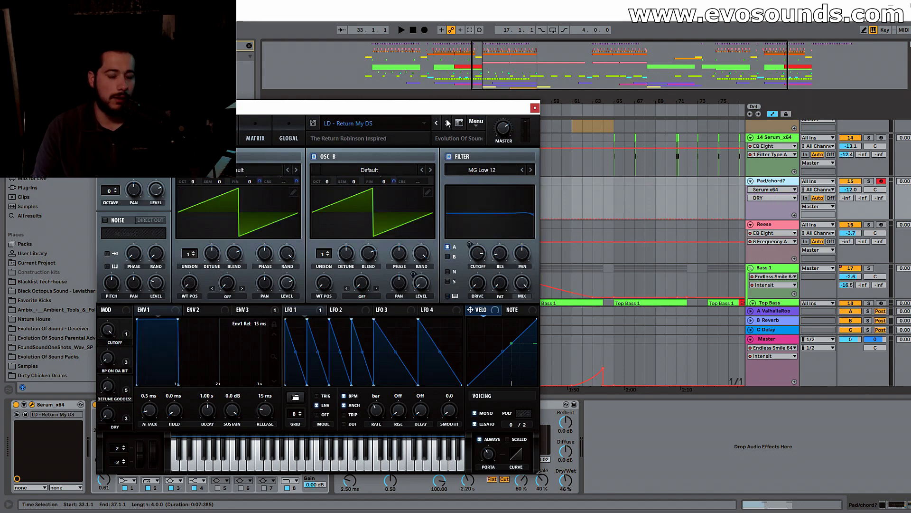
{"action": "left_click", "coordinate": [448, 123]}
{"action": "left_click", "coordinate": [448, 123]}
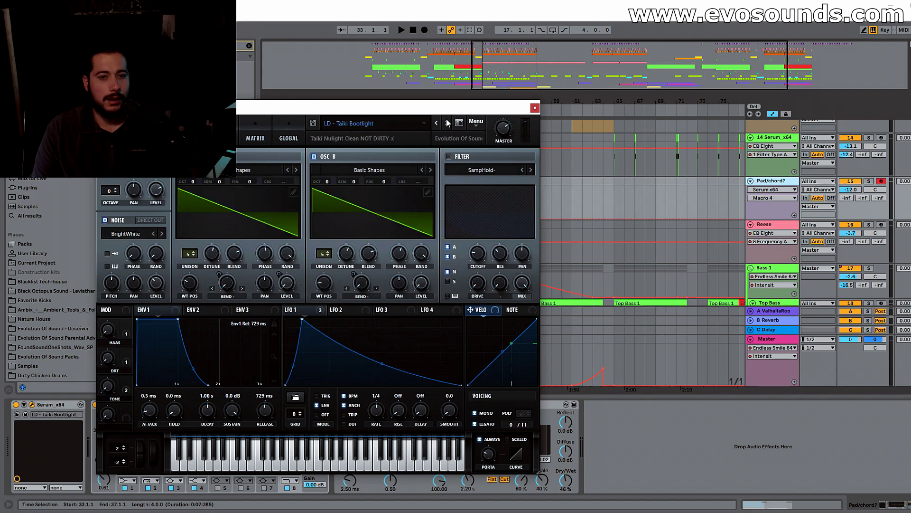
{"action": "left_click", "coordinate": [436, 123]}
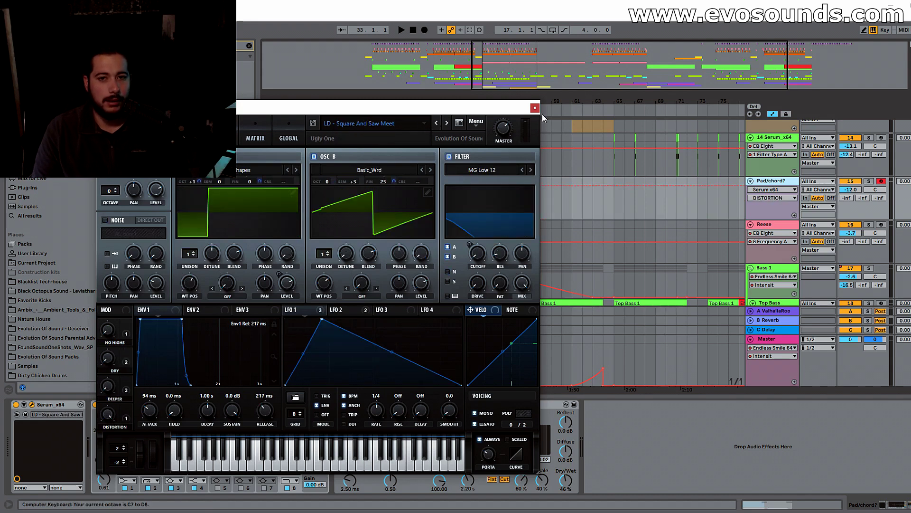
{"action": "left_click", "coordinate": [535, 107]}
Step: Lower the computer keyboard octave to C3 to D4 and reduce the Pad/chord track volume to -12.4 dB
{"action": "left_click", "coordinate": [444, 211]}
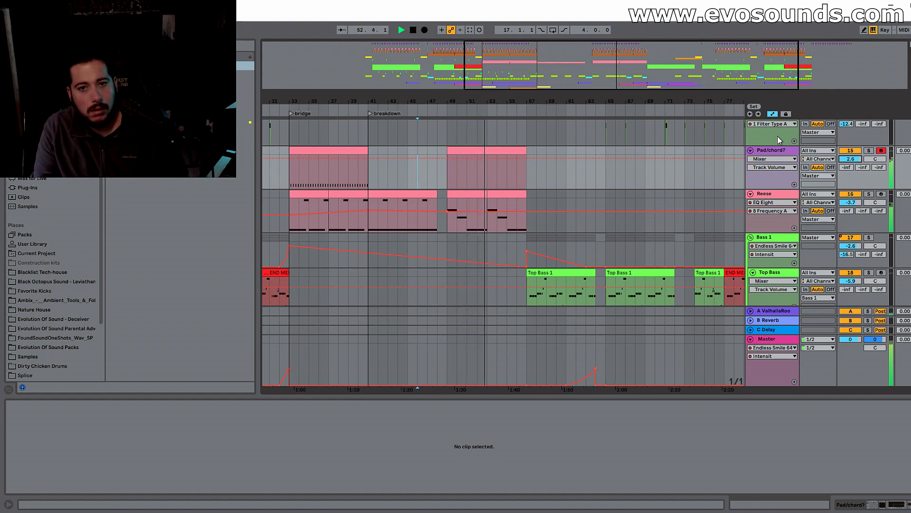
{"action": "key", "text": "z"}
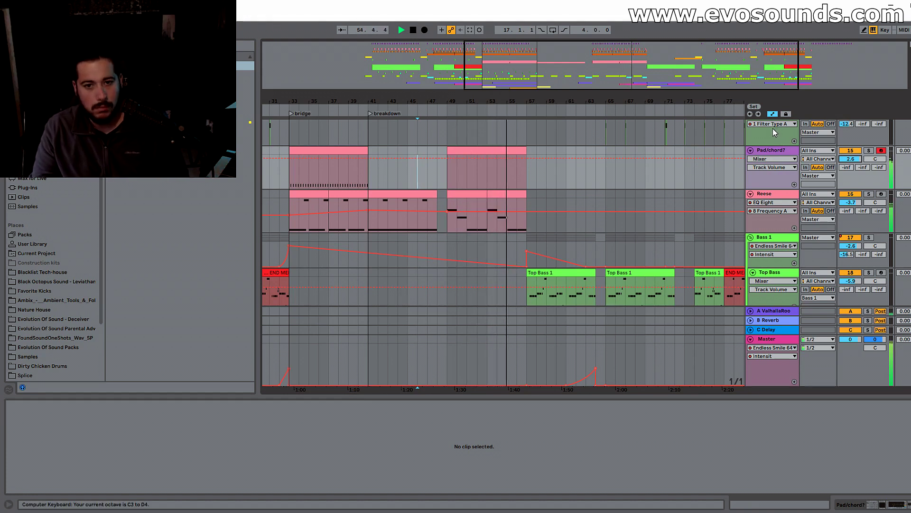
{"action": "left_click_drag", "start_coordinate": [850, 158], "coordinate": [851, 163]}
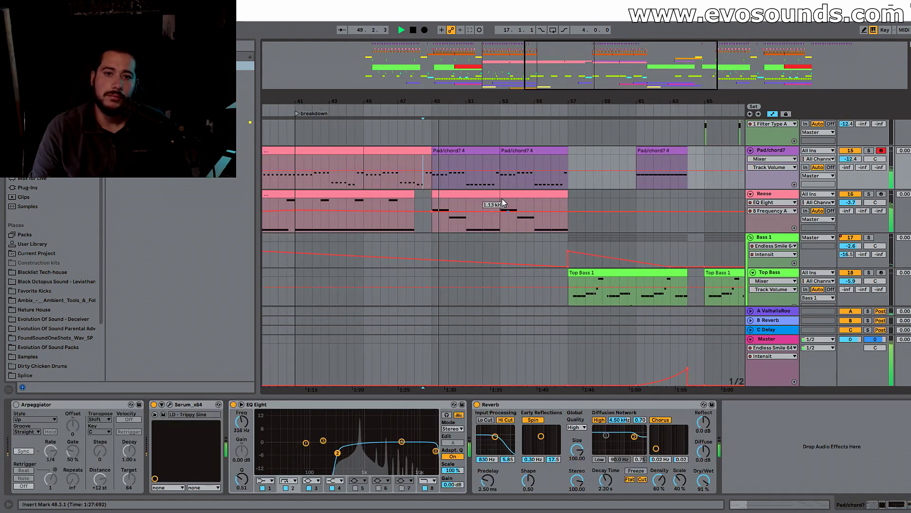
Step: Check the pitch bend of Serum on the Pad/chord track and set the track volume to -10.0 dB
{"action": "left_click", "coordinate": [466, 159]}
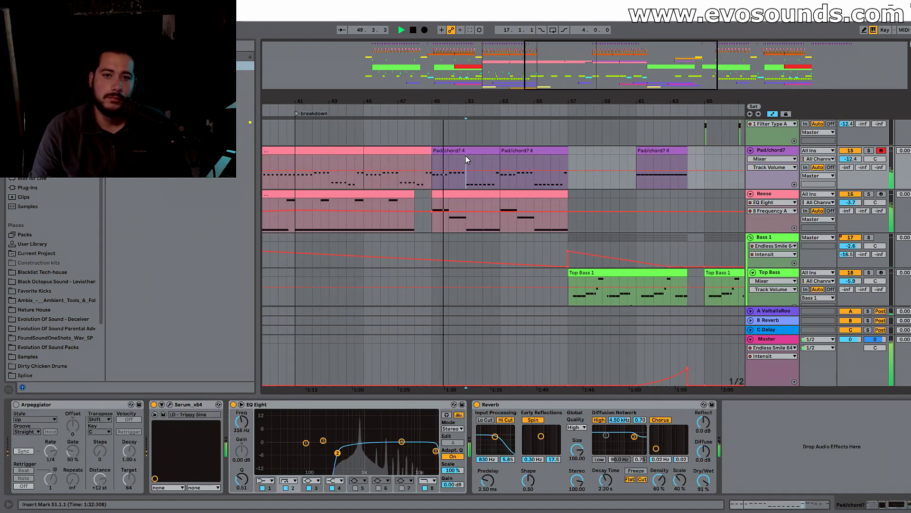
{"action": "left_click", "coordinate": [169, 404]}
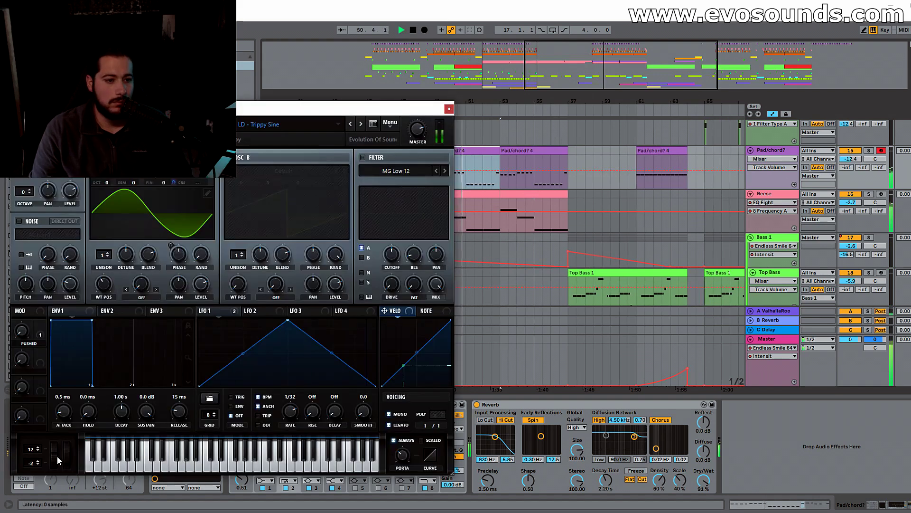
{"action": "left_click", "coordinate": [449, 109]}
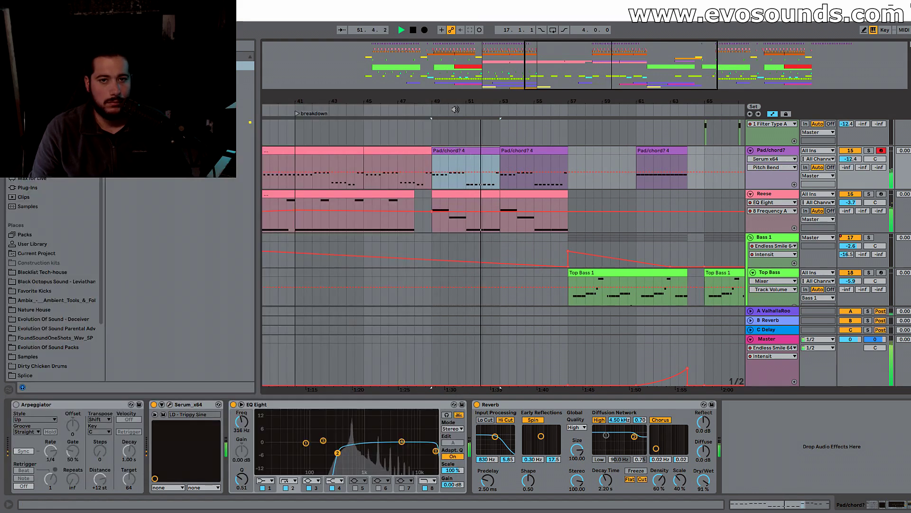
{"action": "left_click", "coordinate": [859, 161]}
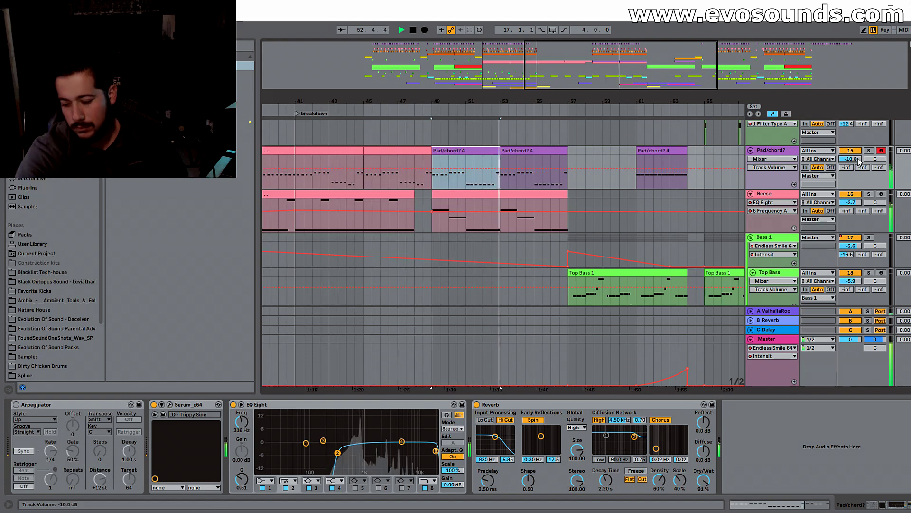
{"action": "key", "text": "plus"}
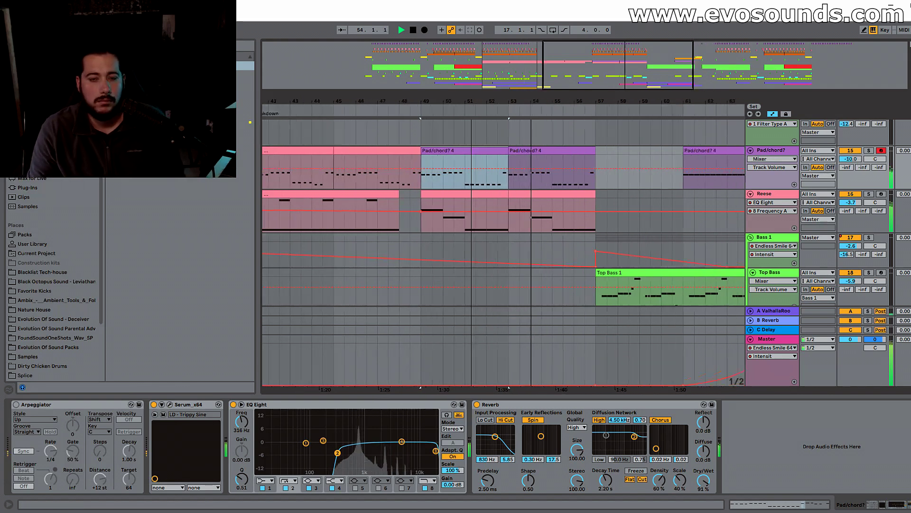
Step: Select the first Top Bass clip at bar 57 and solo the Bass 1 group
{"action": "left_click", "coordinate": [601, 109]}
{"action": "left_click_drag", "start_coordinate": [616, 87], "coordinate": [625, 78]}
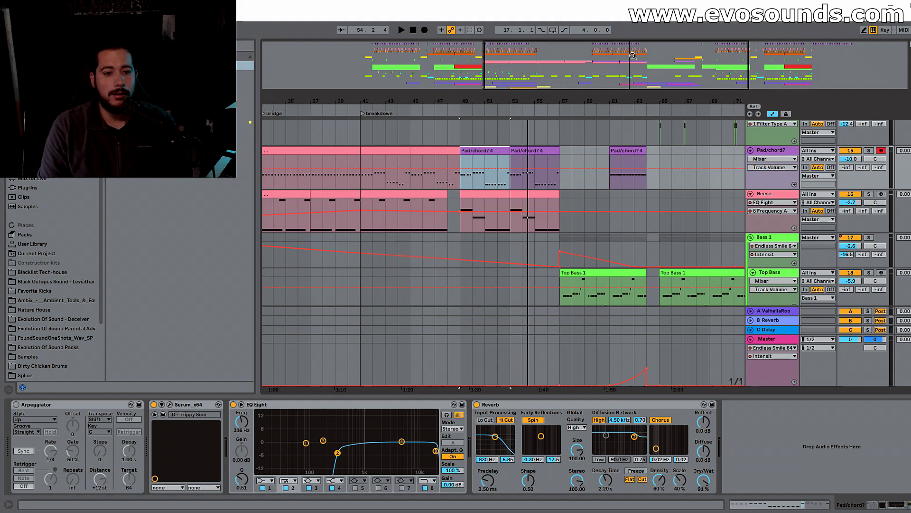
{"action": "left_click_drag", "start_coordinate": [633, 56], "coordinate": [683, 71]}
{"action": "scroll", "coordinate": [505, 225], "scroll_direction": "down", "scroll_amount": 3}
{"action": "left_click", "coordinate": [445, 192]}
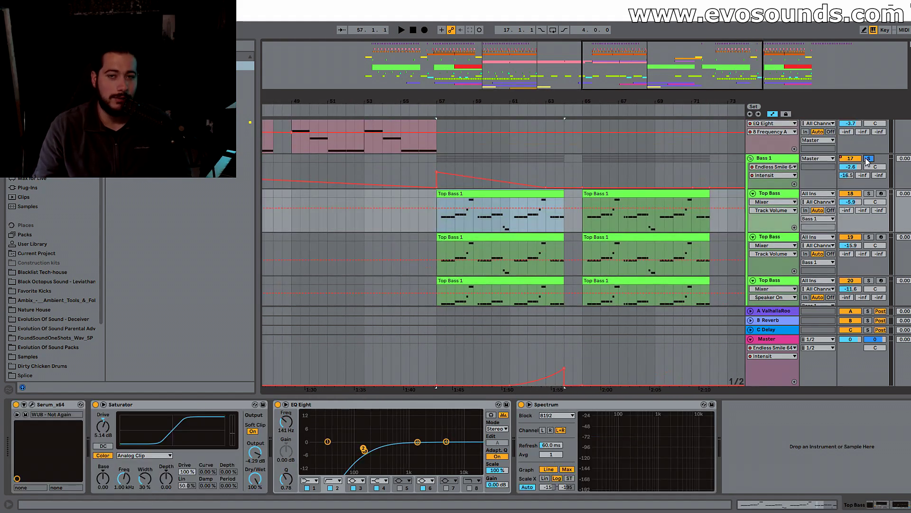